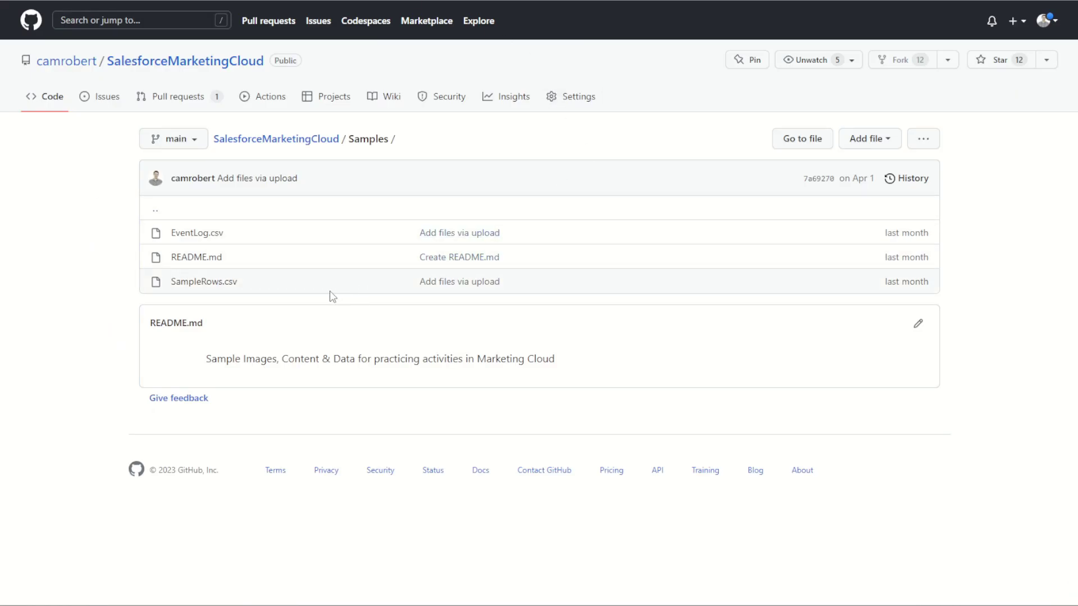
Open SampleRows.csv from the Samples folder and look through its columns and rows.
{"action": "left_click", "coordinate": [221, 285]}
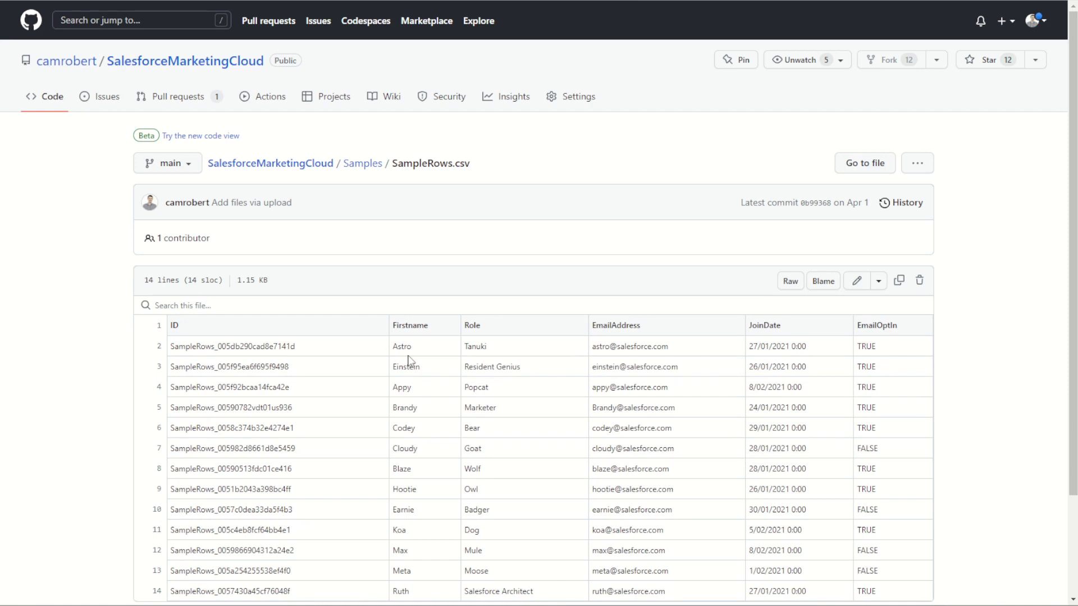
{"action": "scroll", "coordinate": [409, 360], "scroll_direction": "down", "scroll_amount": 1}
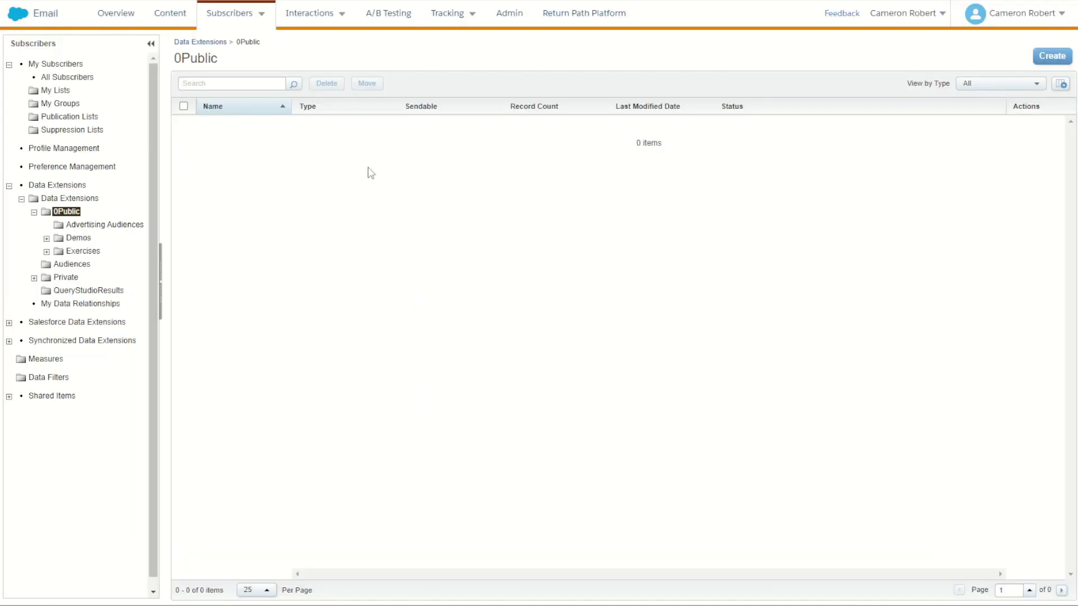
In Marketing Cloud Email Studio, start a new Standard Data Extension in the 0Public folder.
{"action": "mouse_move", "coordinate": [245, 18]}
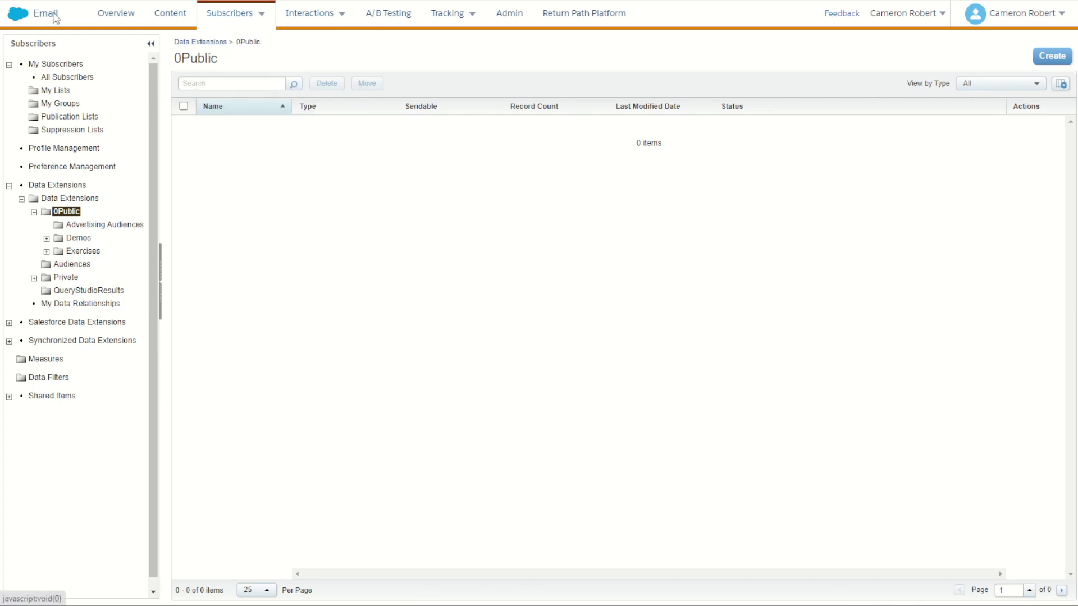
{"action": "mouse_move", "coordinate": [20, 17]}
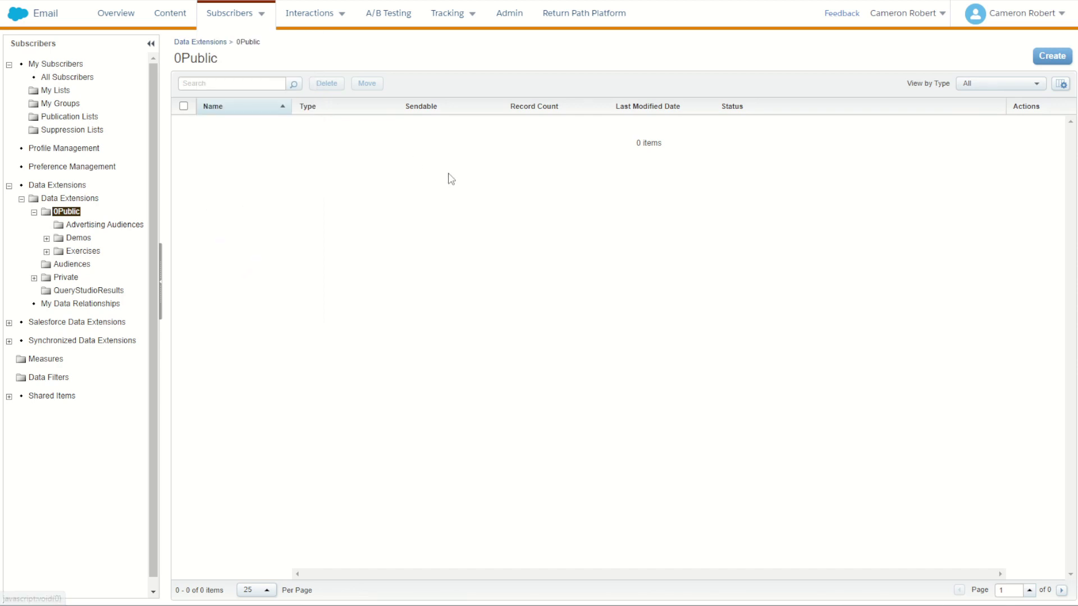
{"action": "left_click", "coordinate": [1047, 59]}
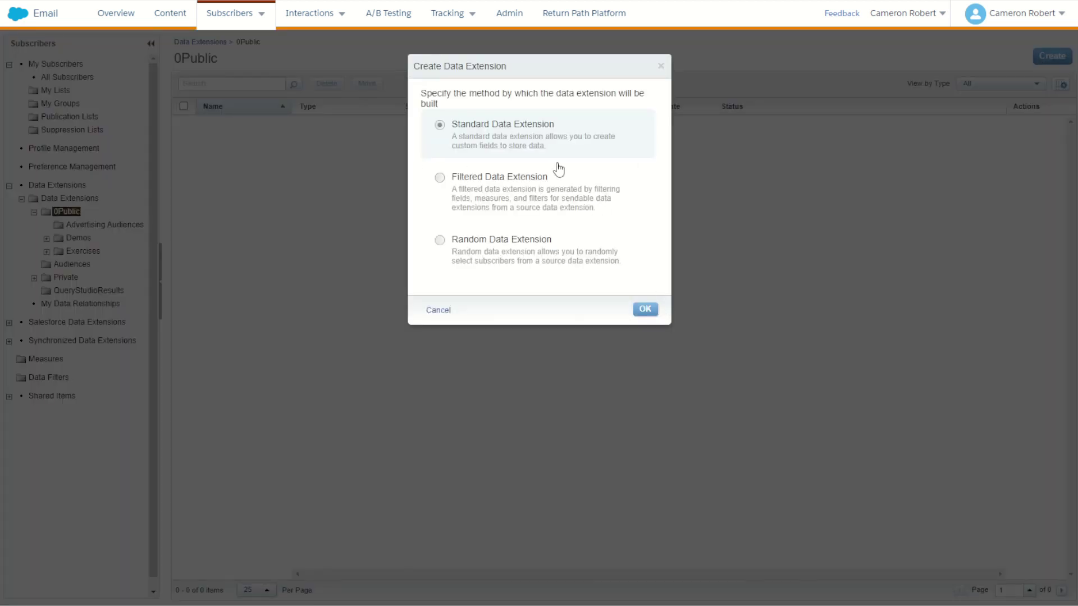
{"action": "left_click", "coordinate": [645, 308]}
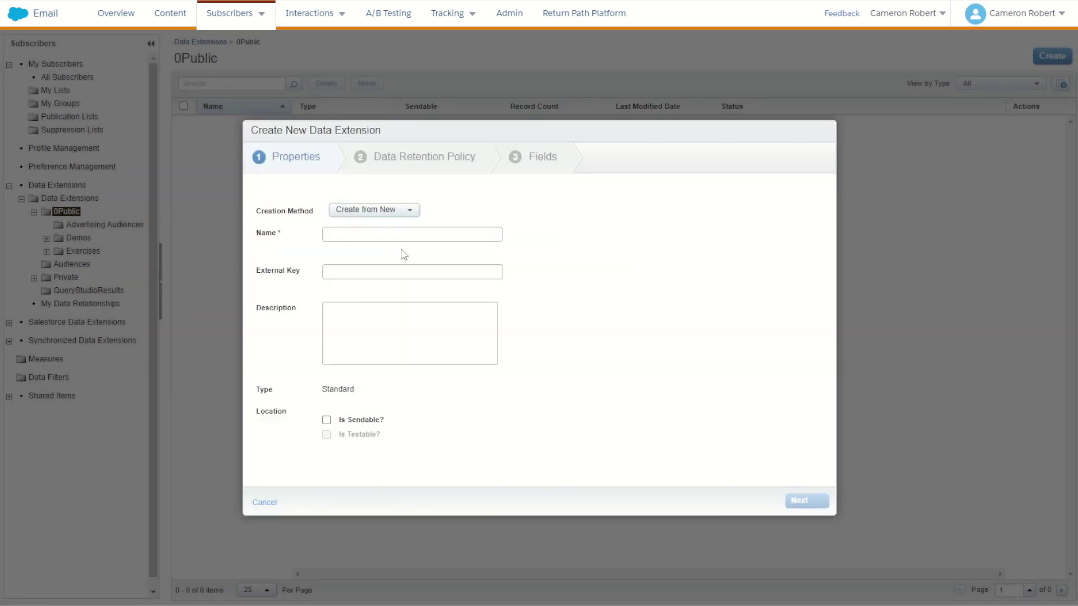
Name the data extension SampleRows, make it sendable and testable, and proceed to its fields with data retention off.
{"action": "left_click", "coordinate": [395, 233]}
{"action": "type", "text": "SampleRows"}
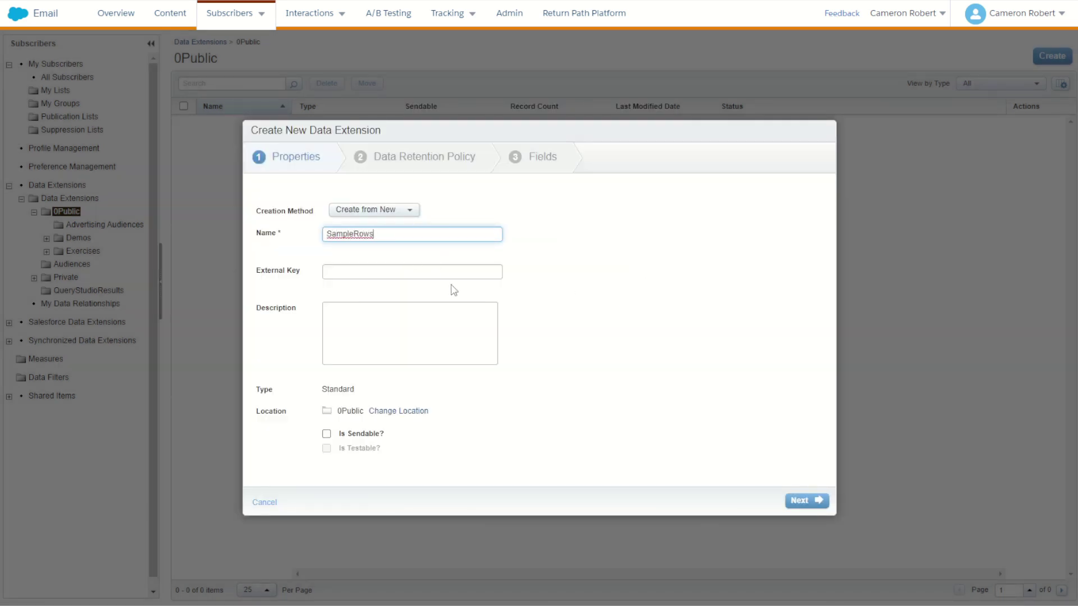
{"action": "left_click", "coordinate": [364, 434]}
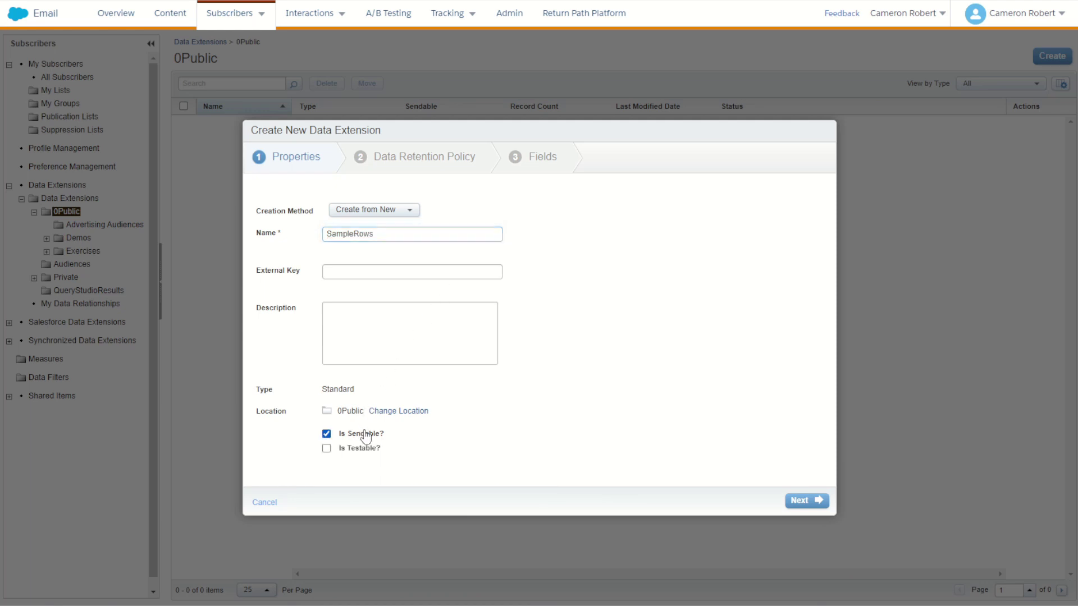
{"action": "left_click", "coordinate": [367, 449]}
{"action": "left_click", "coordinate": [796, 500]}
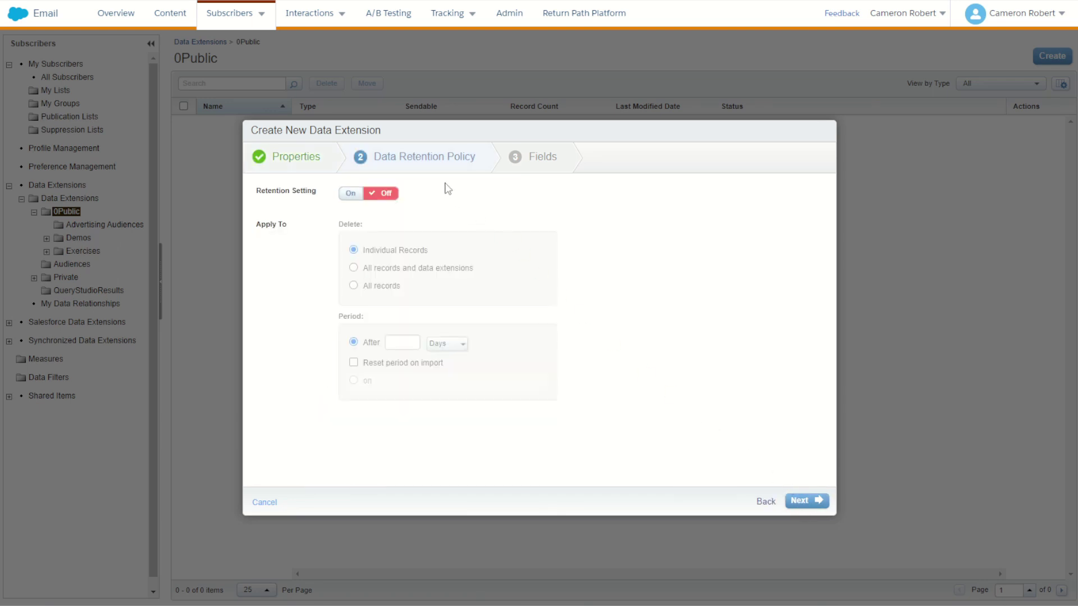
{"action": "left_click", "coordinate": [807, 501]}
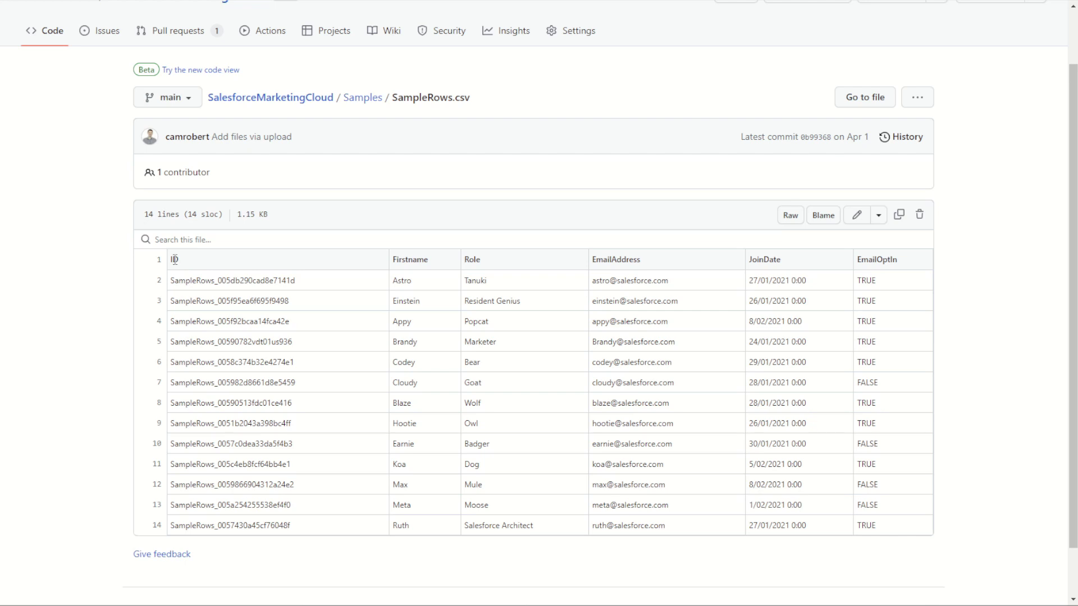
In SampleRows.csv on GitHub, examine the sample values under ID, Firstname, EmailAddress and EmailOptIn to judge the field types needed.
{"action": "left_click_drag", "start_coordinate": [171, 281], "coordinate": [306, 287]}
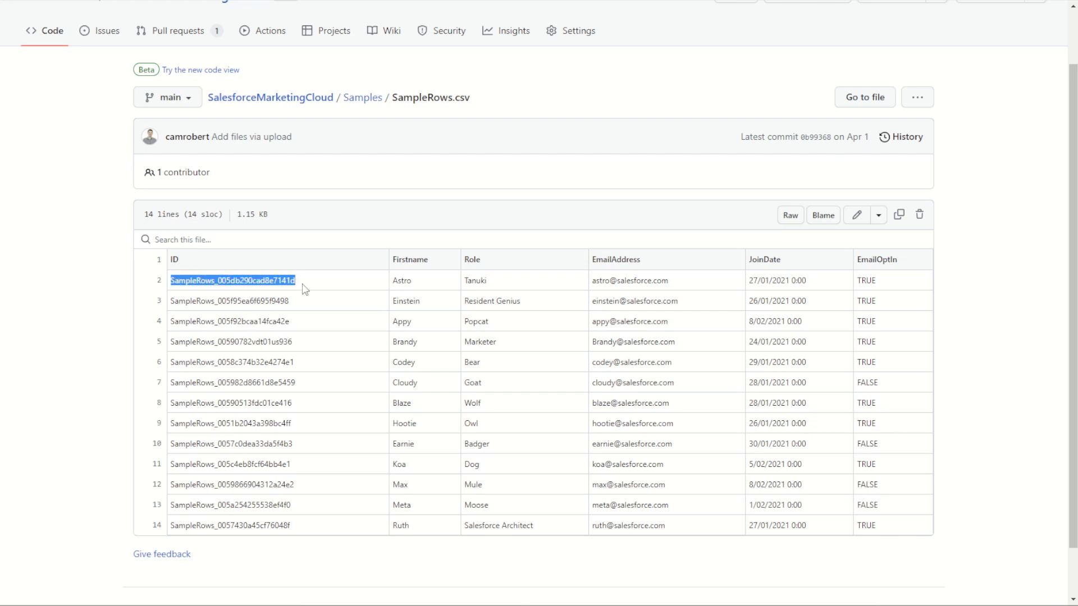
{"action": "double_click", "coordinate": [398, 281]}
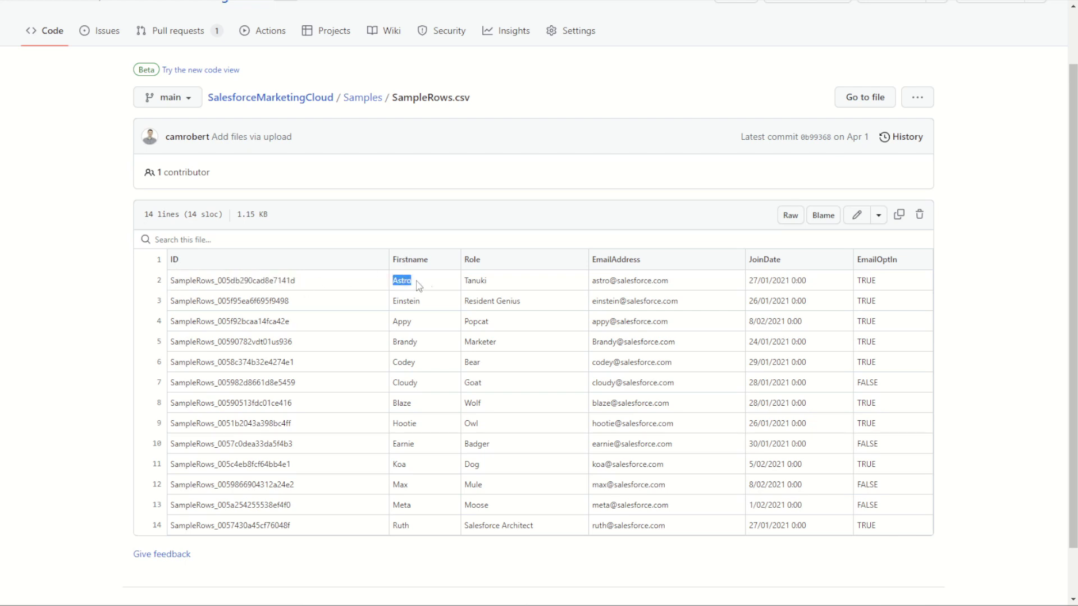
{"action": "double_click", "coordinate": [594, 260]}
{"action": "left_click_drag", "start_coordinate": [594, 282], "coordinate": [675, 285]}
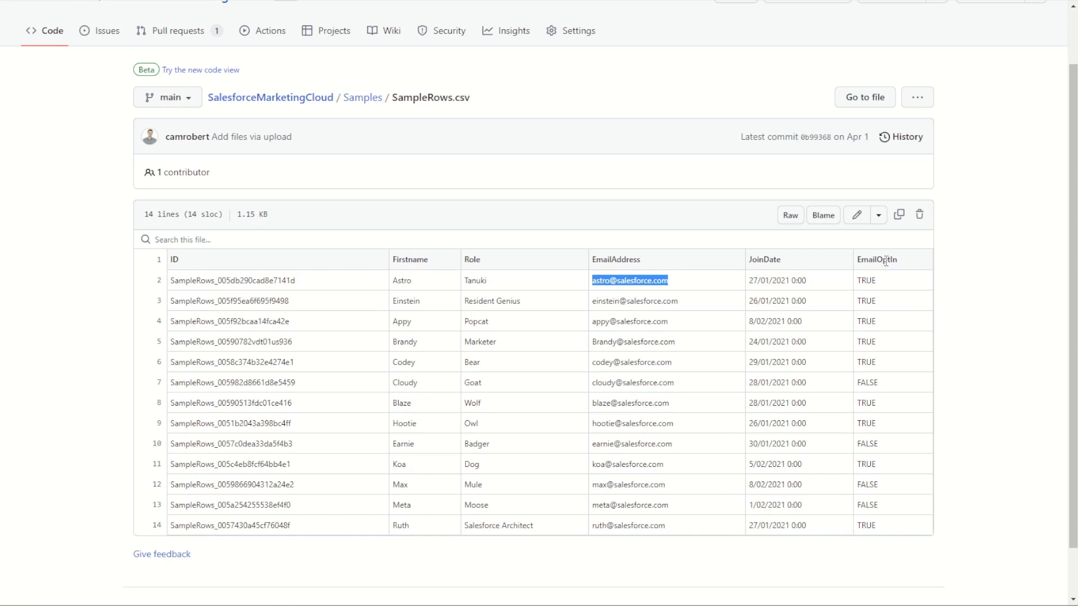
{"action": "left_click_drag", "start_coordinate": [862, 280], "coordinate": [868, 280]}
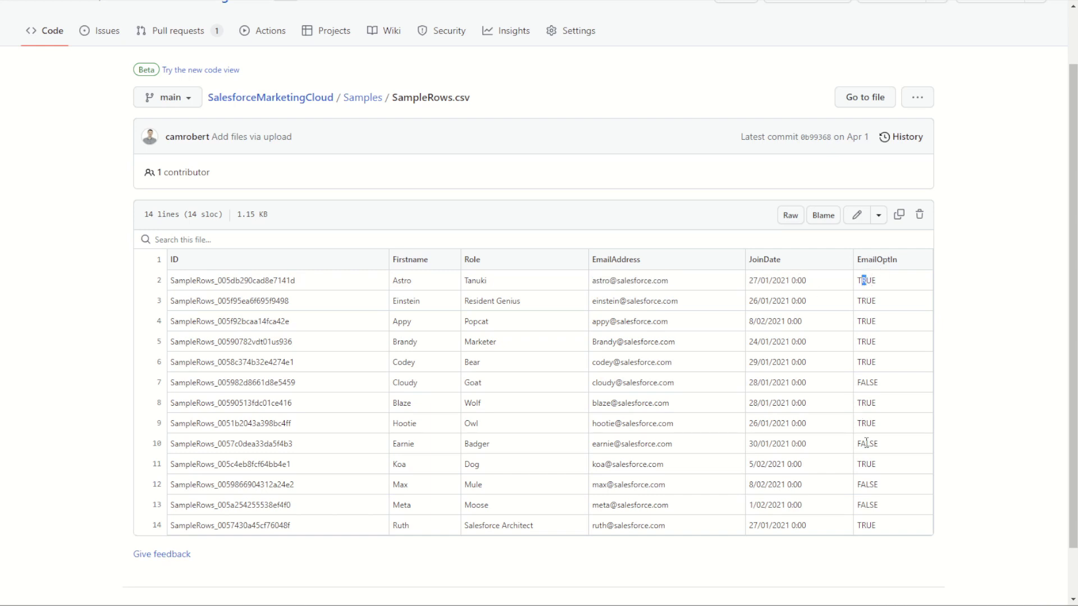
{"action": "left_click_drag", "start_coordinate": [866, 443], "coordinate": [874, 443]}
Add the CSV's ID column as a text field in the data extension, check its sample value's length, and make it the primary key.
{"action": "double_click", "coordinate": [174, 260]}
{"action": "key", "text": "ctrl+c"}
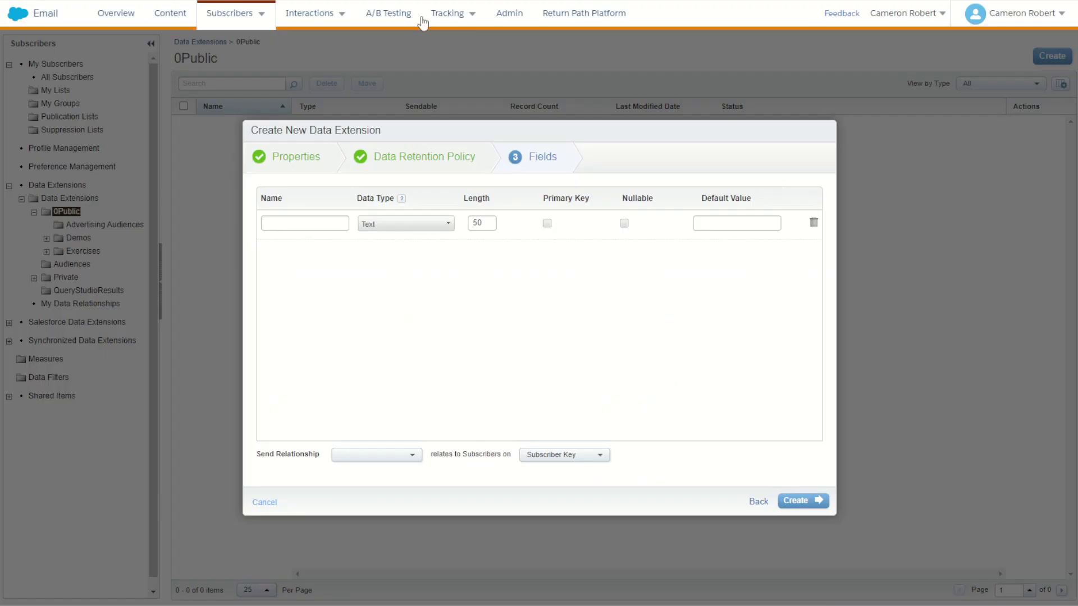
{"action": "left_click", "coordinate": [294, 223]}
{"action": "key", "text": "ctrl+v"}
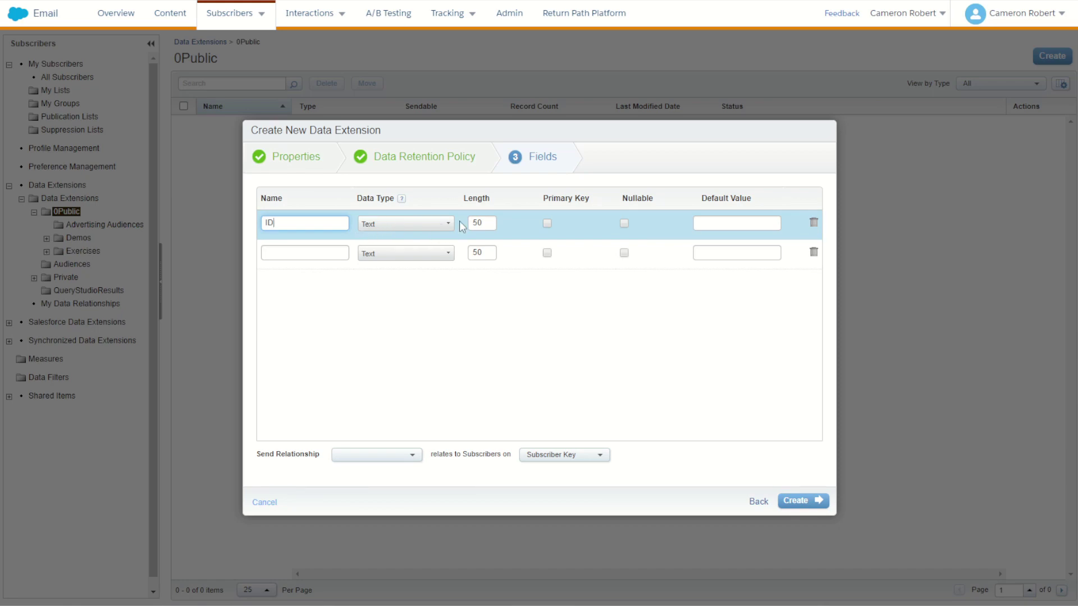
{"action": "left_click", "coordinate": [304, 1]}
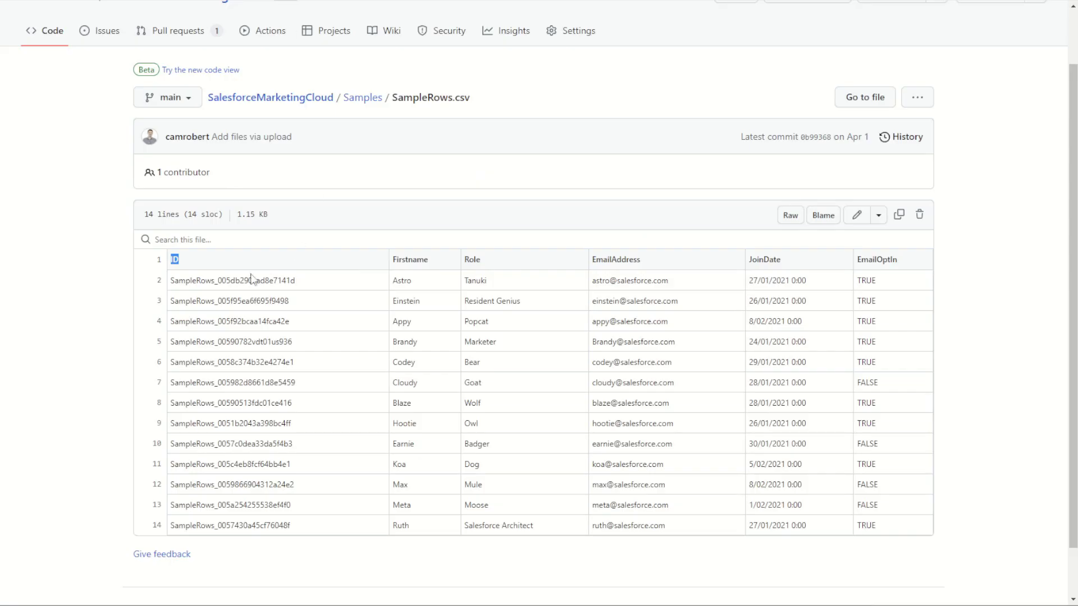
{"action": "left_click_drag", "start_coordinate": [173, 283], "coordinate": [302, 292]}
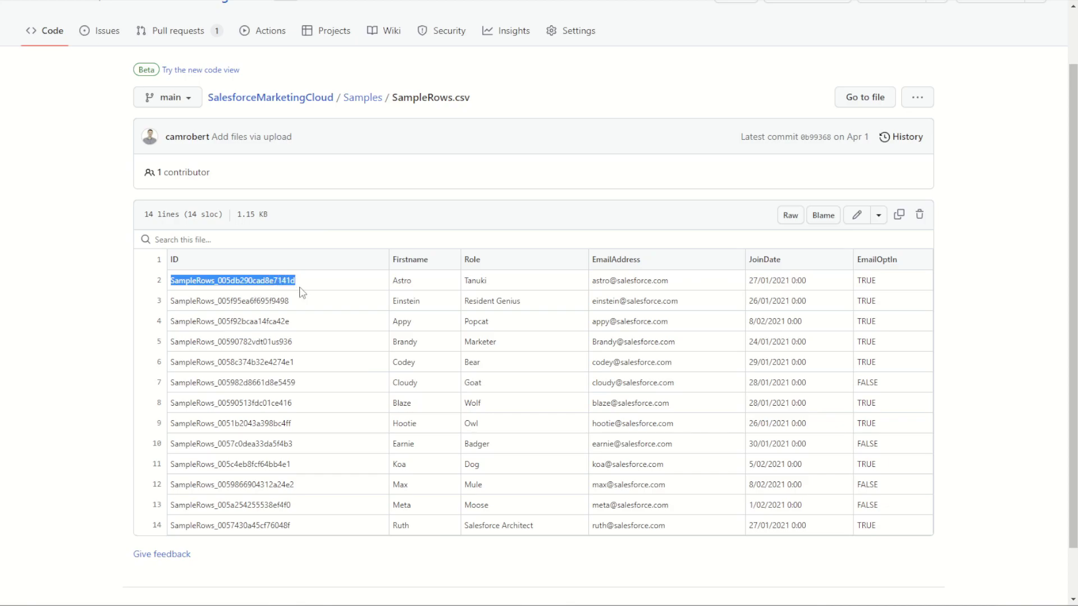
{"action": "key", "text": "alt+Tab"}
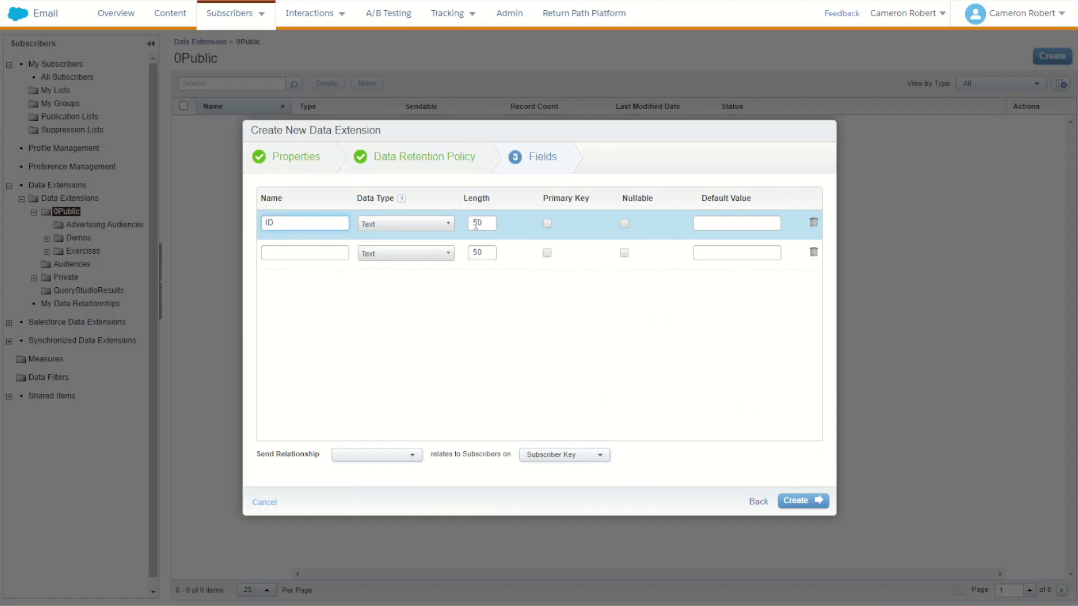
{"action": "left_click", "coordinate": [547, 224]}
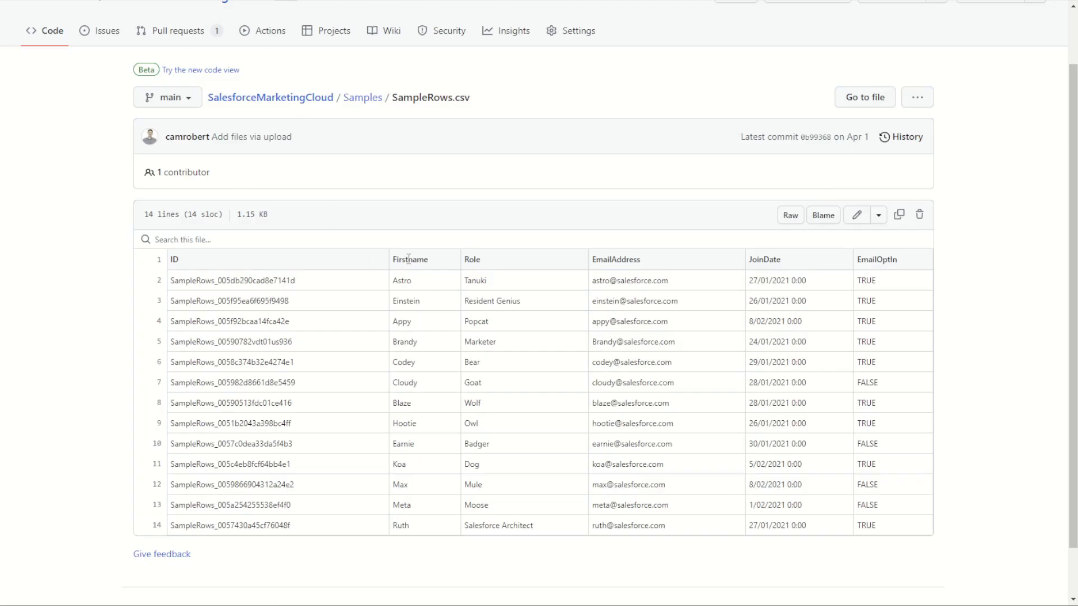
Add the Firstname and Role columns from the CSV header as text fields in the data extension.
{"action": "double_click", "coordinate": [410, 260]}
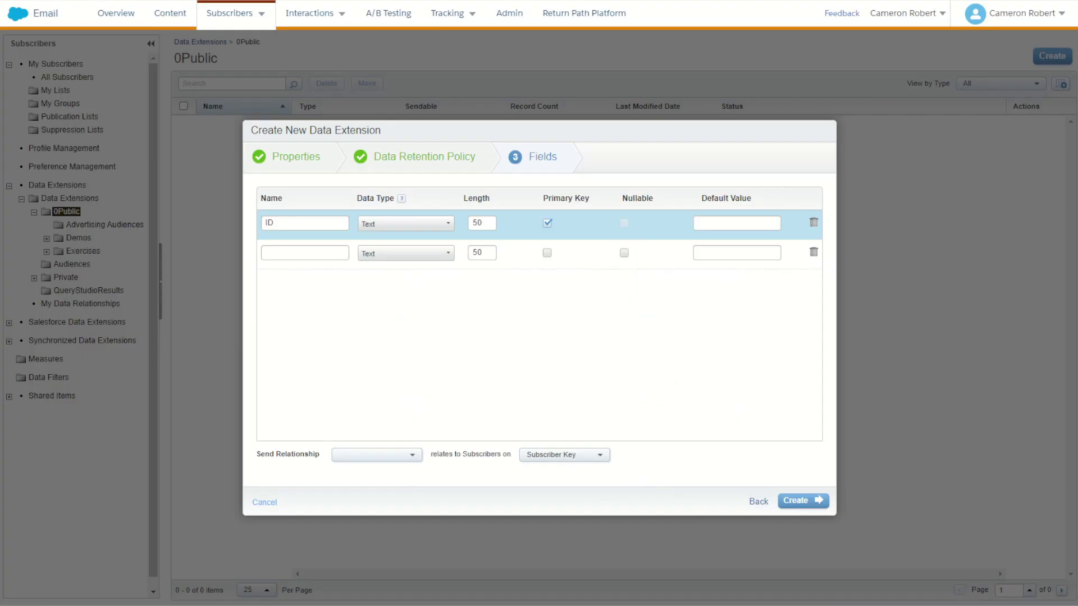
{"action": "left_click", "coordinate": [332, 251]}
{"action": "type", "text": "Firstname"}
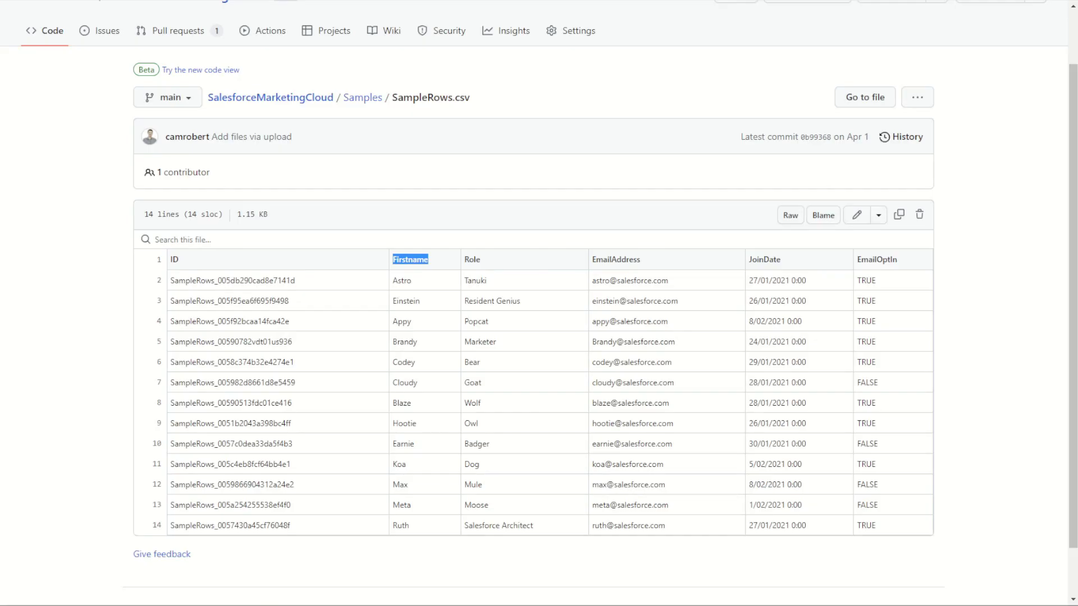
{"action": "double_click", "coordinate": [468, 259]}
{"action": "key", "text": "ctrl+c"}
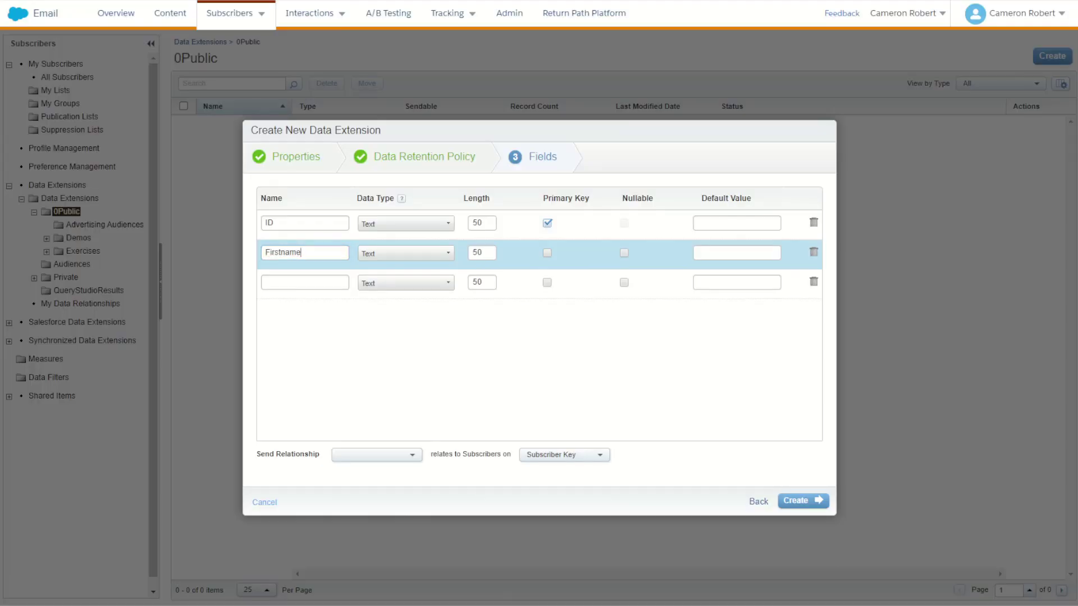
{"action": "left_click", "coordinate": [303, 283]}
{"action": "key", "text": "ctrl+v"}
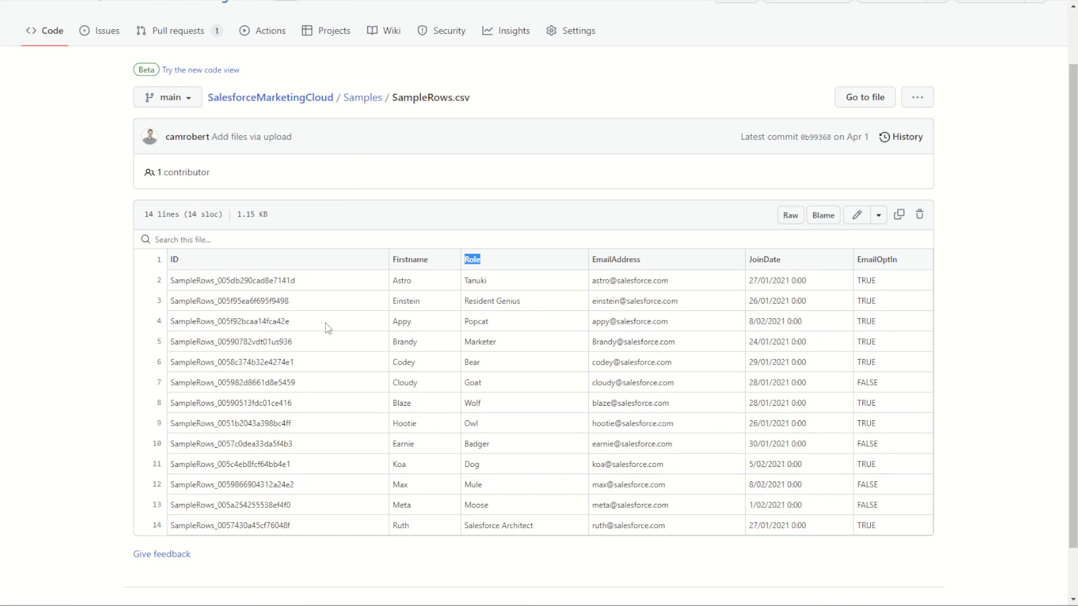
Add the CSV's EmailAddress column as a data extension field and set its data type to EmailAddress.
{"action": "double_click", "coordinate": [617, 259]}
{"action": "key", "text": "ctrl+c"}
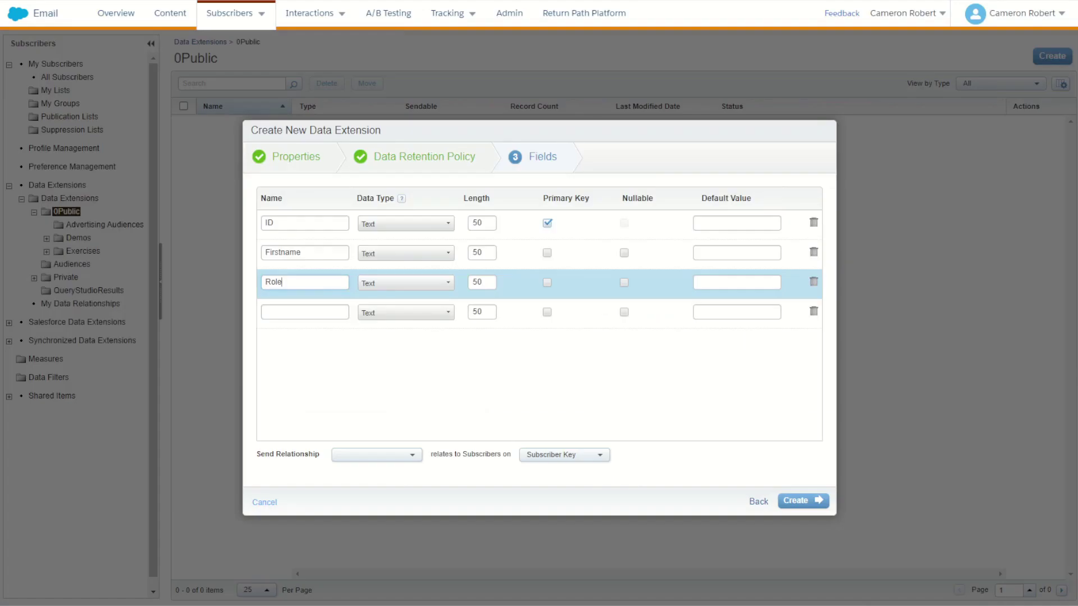
{"action": "left_click", "coordinate": [315, 311]}
{"action": "key", "text": "ctrl+v"}
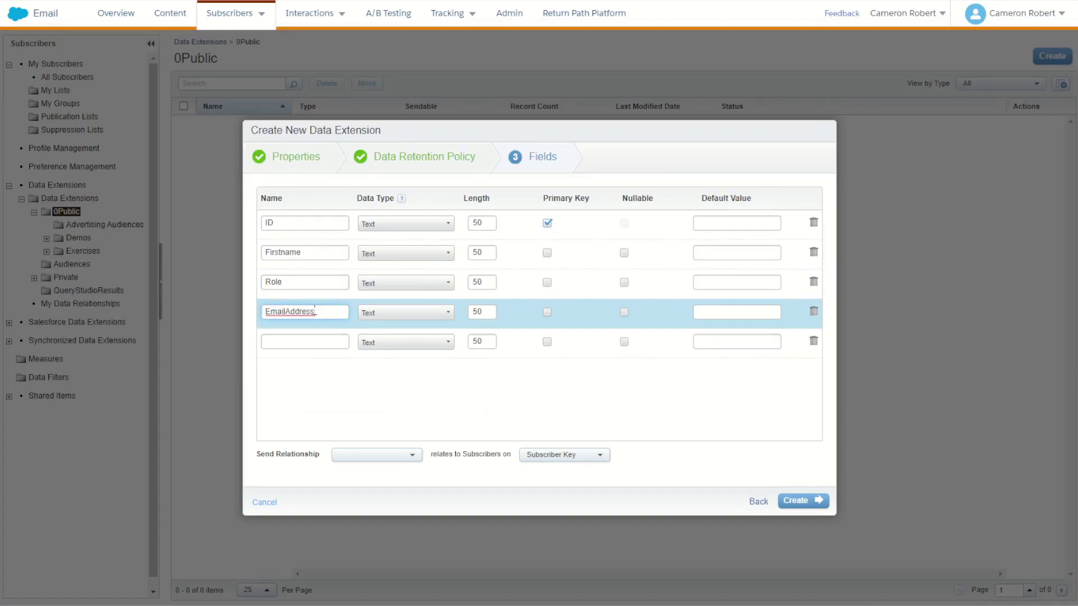
{"action": "left_click", "coordinate": [377, 313]}
{"action": "scroll", "coordinate": [391, 337], "scroll_direction": "down", "scroll_amount": 2}
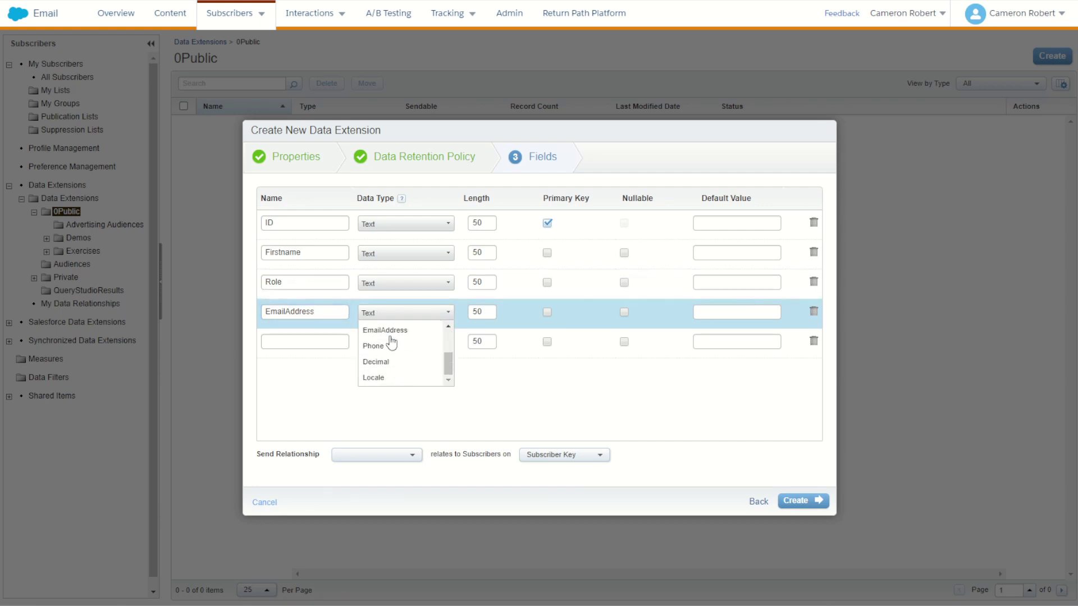
{"action": "left_click", "coordinate": [393, 331]}
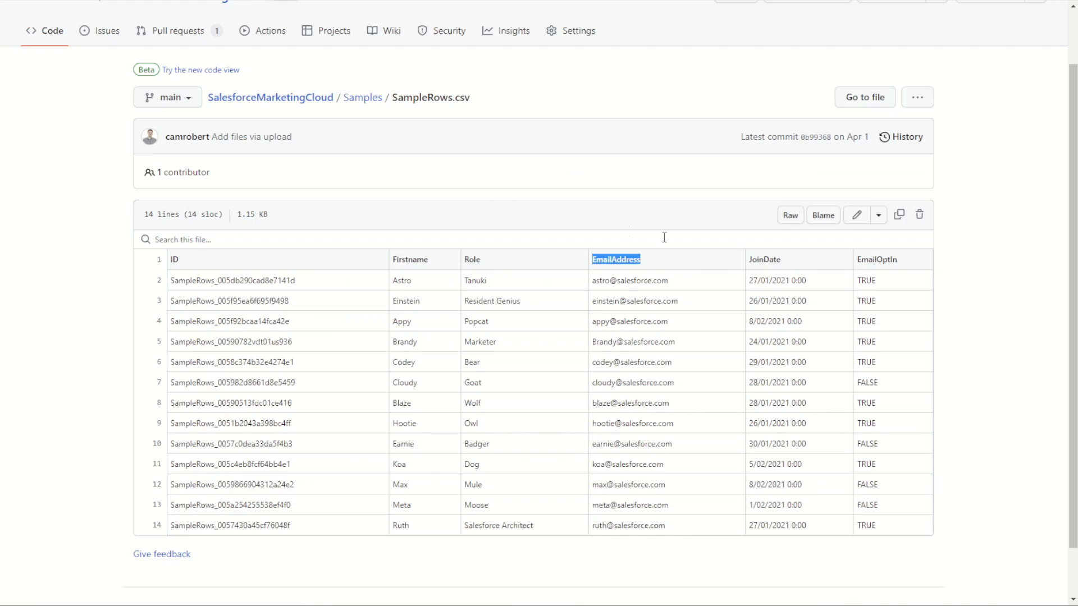
Add the CSV's JoinDate column as a data extension field and set its data type to Date.
{"action": "left_click", "coordinate": [767, 259]}
{"action": "double_click", "coordinate": [767, 259]}
{"action": "key", "text": "ctrl+c"}
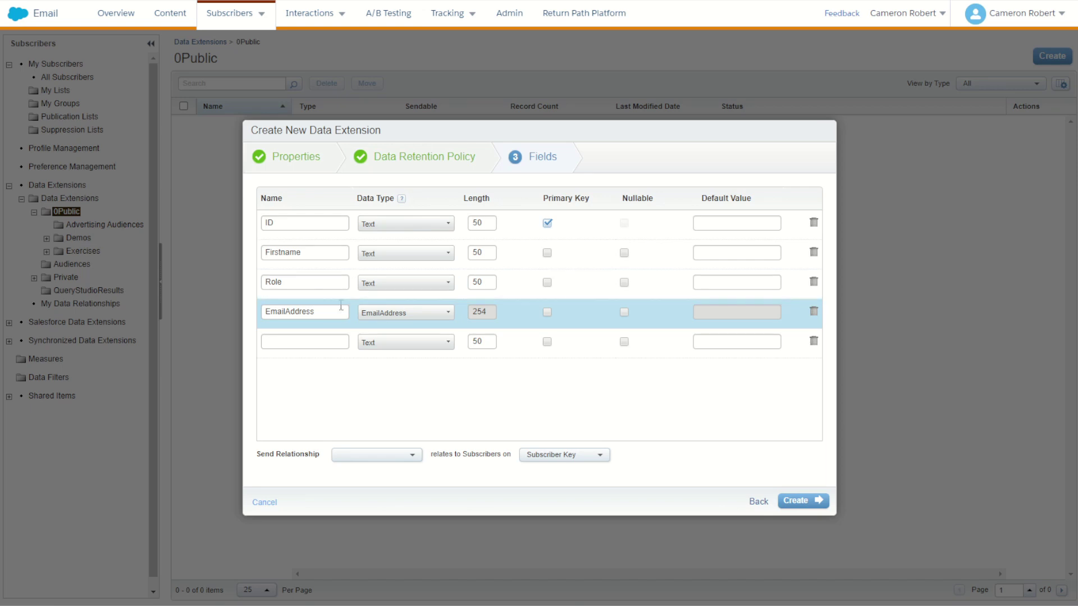
{"action": "left_click", "coordinate": [311, 341]}
{"action": "key", "text": "ctrl+v"}
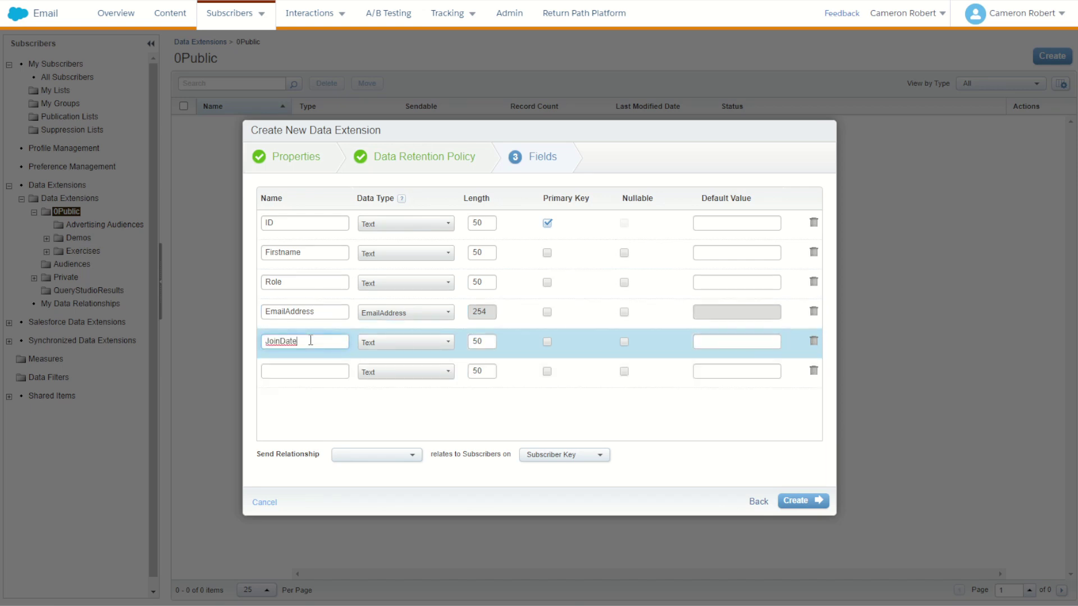
{"action": "left_click", "coordinate": [390, 346]}
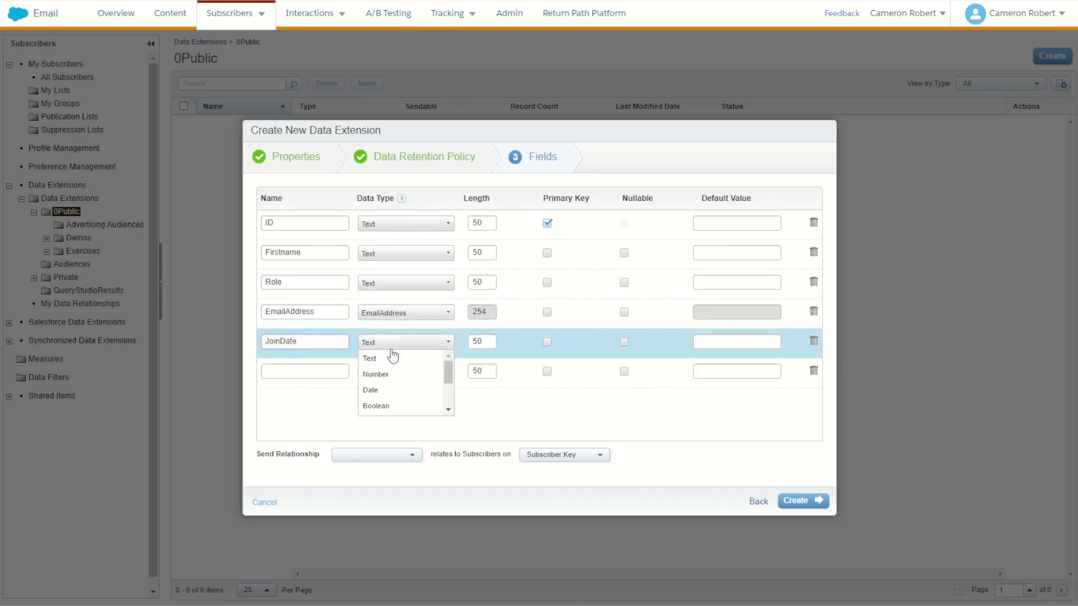
{"action": "left_click", "coordinate": [397, 387]}
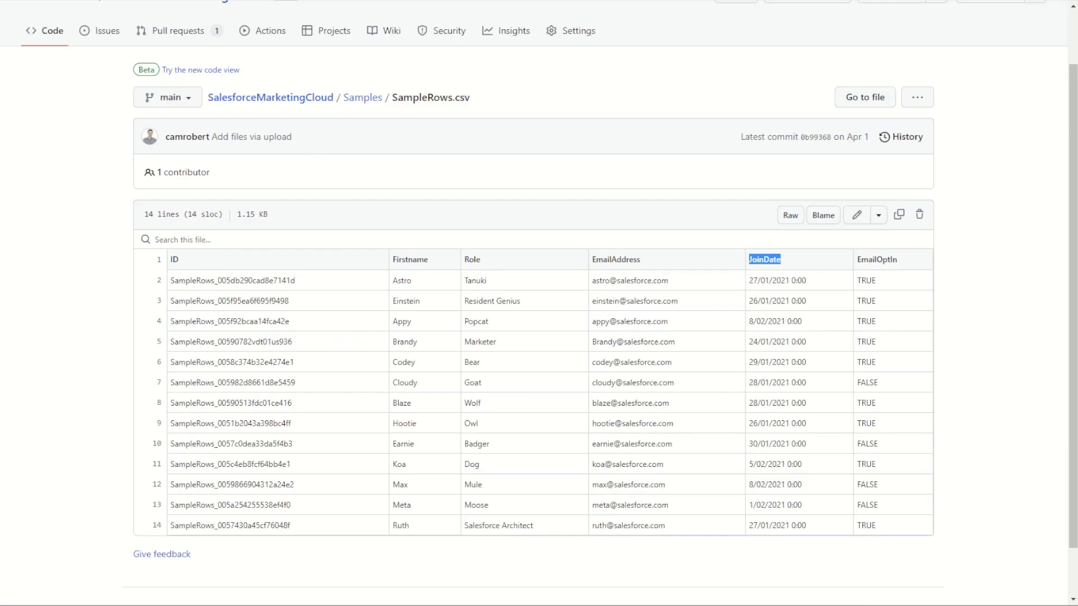
Add the CSV's EmailOptIn column as a data extension field, set its data type to Boolean, and check the CSV's columns again.
{"action": "double_click", "coordinate": [873, 260]}
{"action": "key", "text": "ctrl+c"}
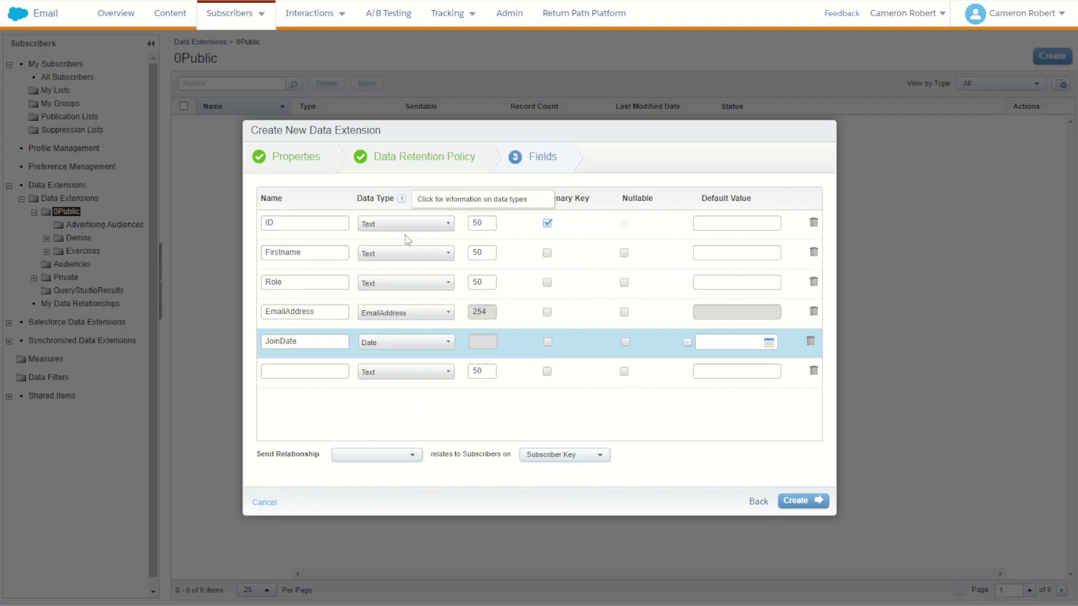
{"action": "left_click", "coordinate": [320, 371]}
{"action": "key", "text": "ctrl+v"}
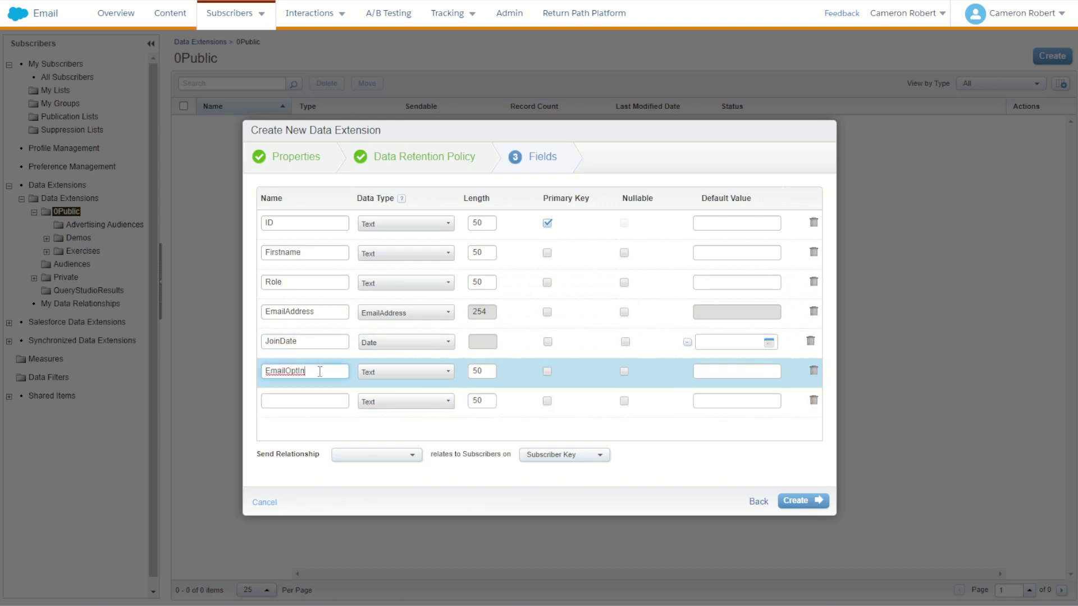
{"action": "left_click", "coordinate": [373, 372]}
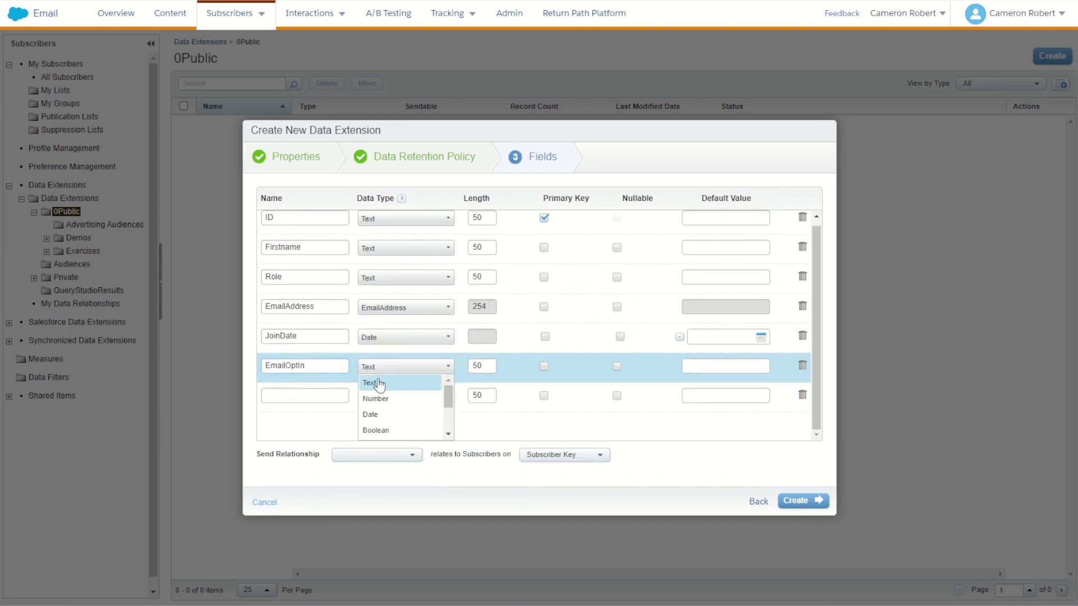
{"action": "left_click", "coordinate": [388, 431]}
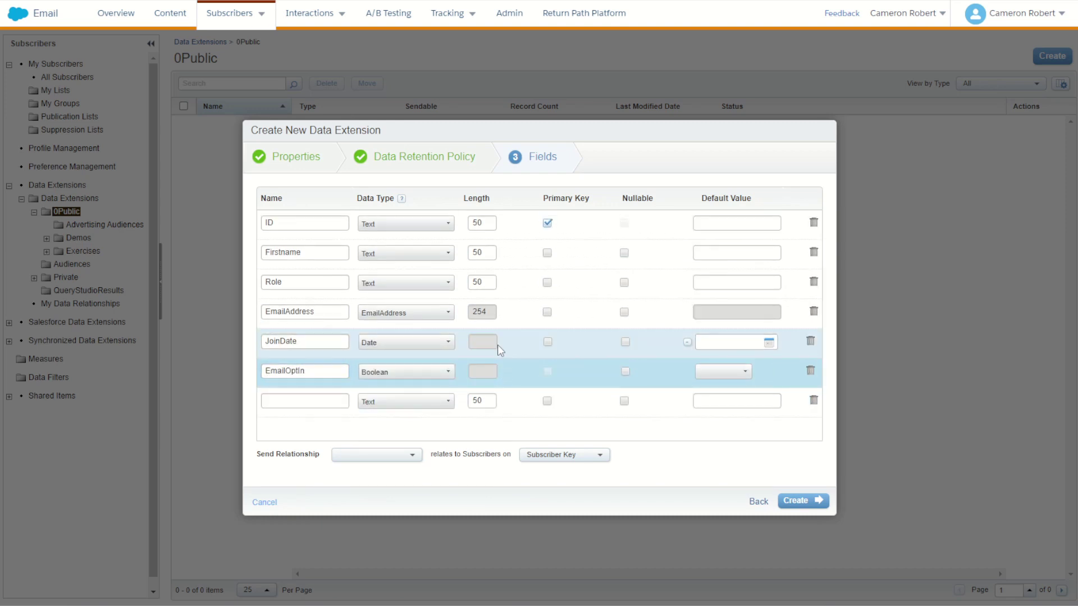
{"action": "left_click", "coordinate": [375, 1]}
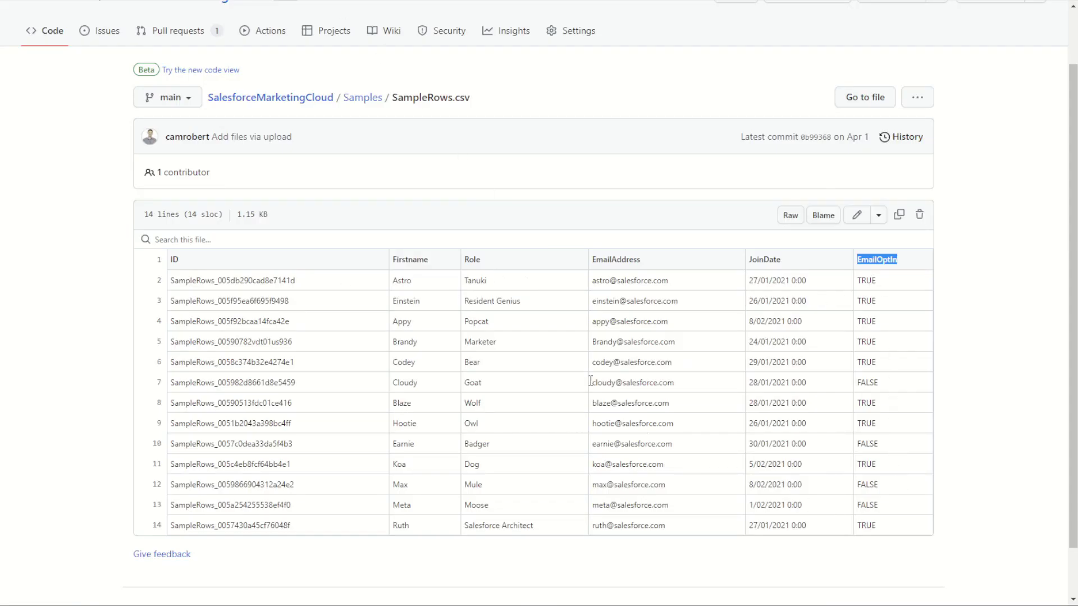
{"action": "left_click", "coordinate": [388, 1]}
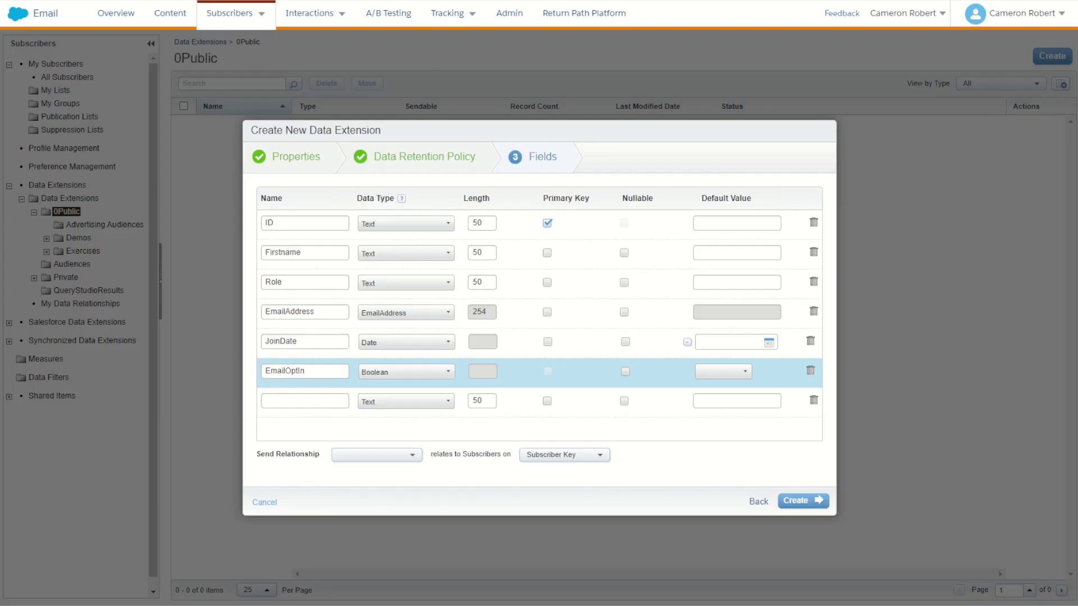
Make the Firstname, Role, EmailAddress, JoinDate and EmailOptIn fields nullable.
{"action": "left_click", "coordinate": [624, 254]}
{"action": "left_click", "coordinate": [624, 283]}
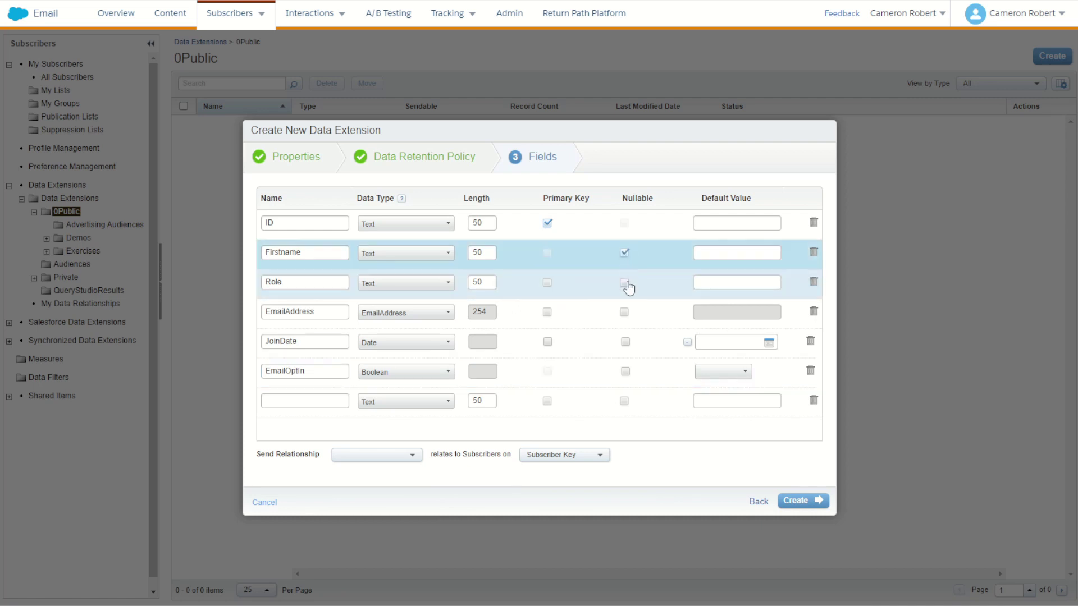
{"action": "left_click", "coordinate": [625, 313]}
{"action": "left_click", "coordinate": [625, 342]}
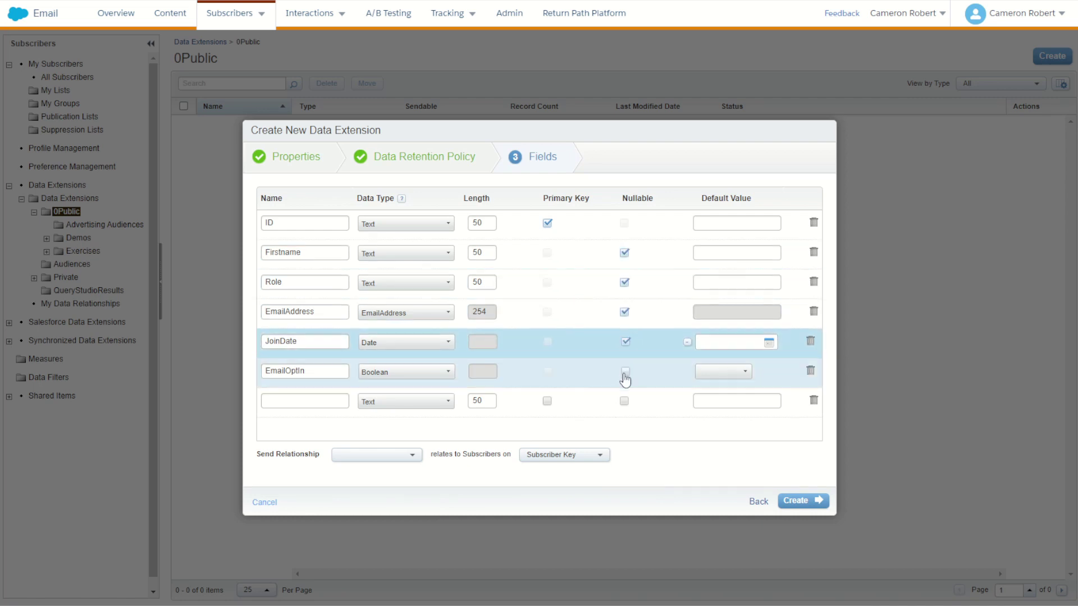
{"action": "left_click", "coordinate": [625, 372]}
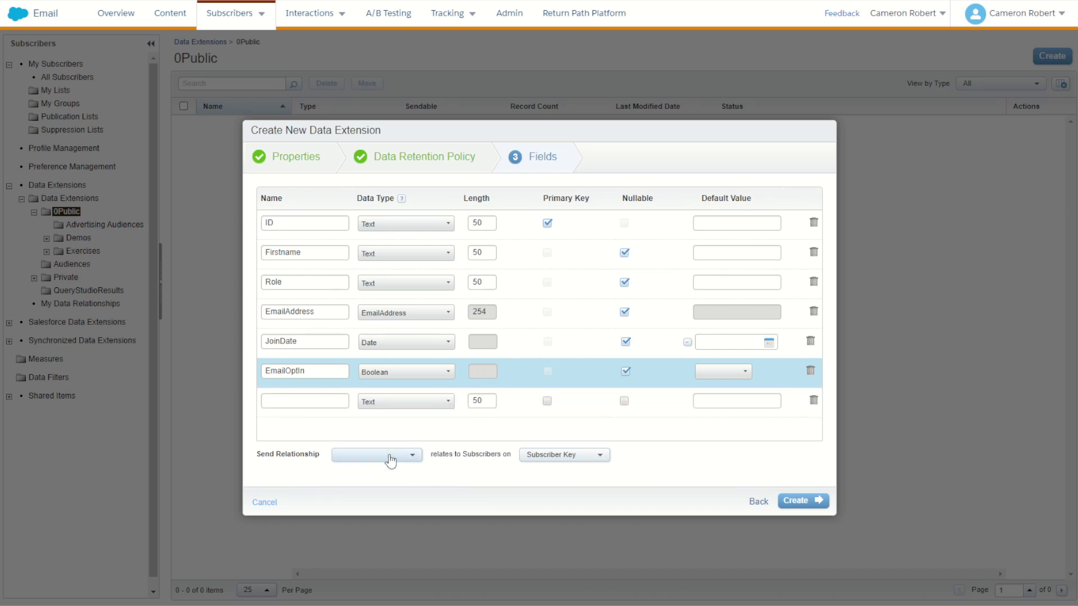
Set the send relationship so ID relates to Subscribers on Subscriber Key, and create the data extension.
{"action": "left_click", "coordinate": [285, 225]}
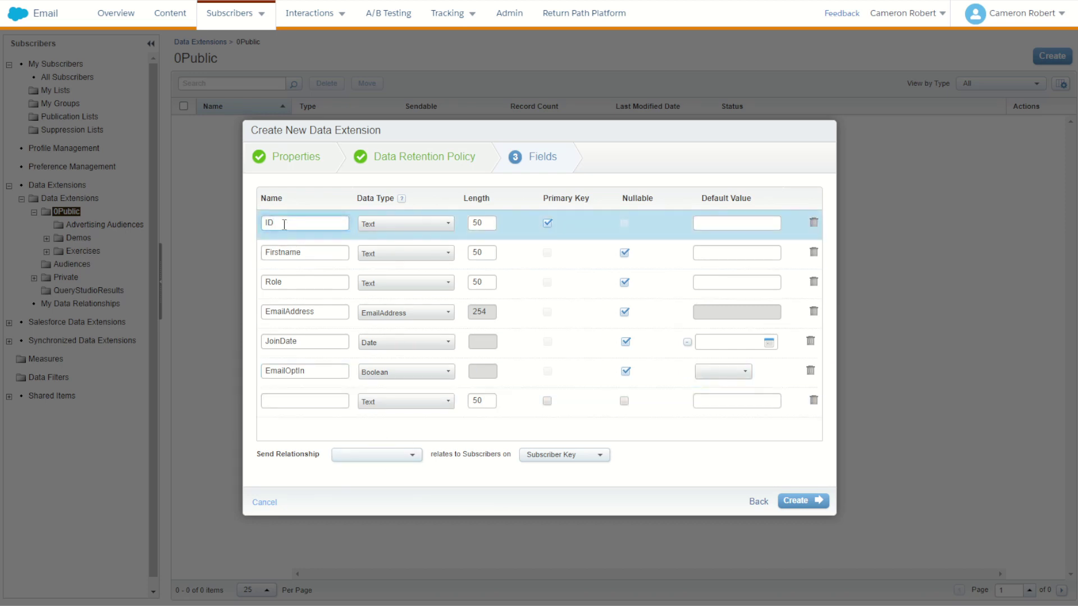
{"action": "left_click", "coordinate": [396, 459]}
{"action": "left_click", "coordinate": [356, 473]}
{"action": "left_click", "coordinate": [802, 502]}
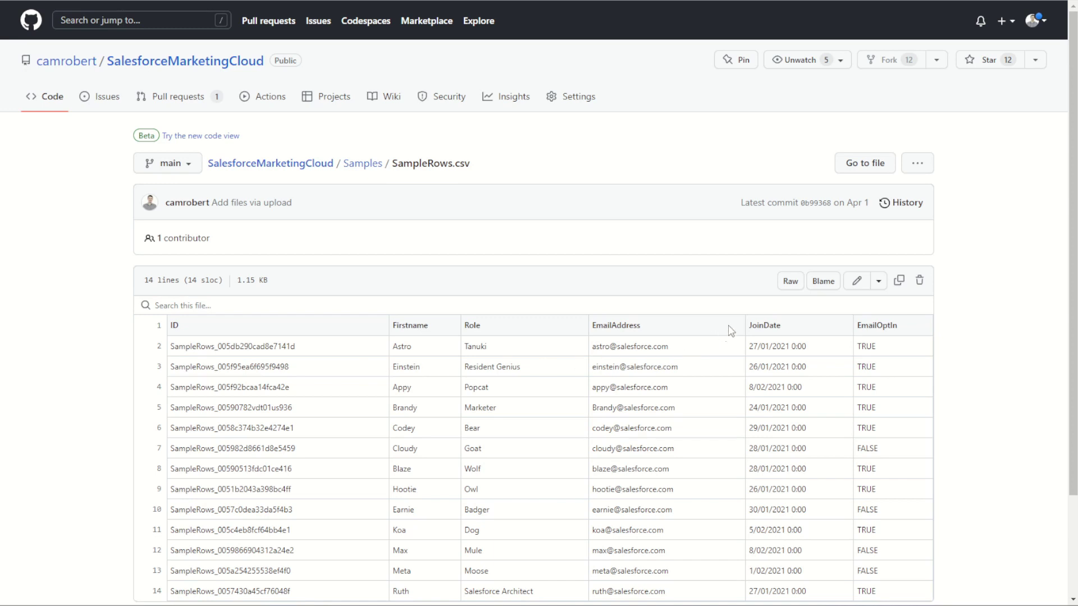
Open the raw version of SampleRows.csv on GitHub and save it as a CSV in the File to Import folder.
{"action": "left_click", "coordinate": [792, 283]}
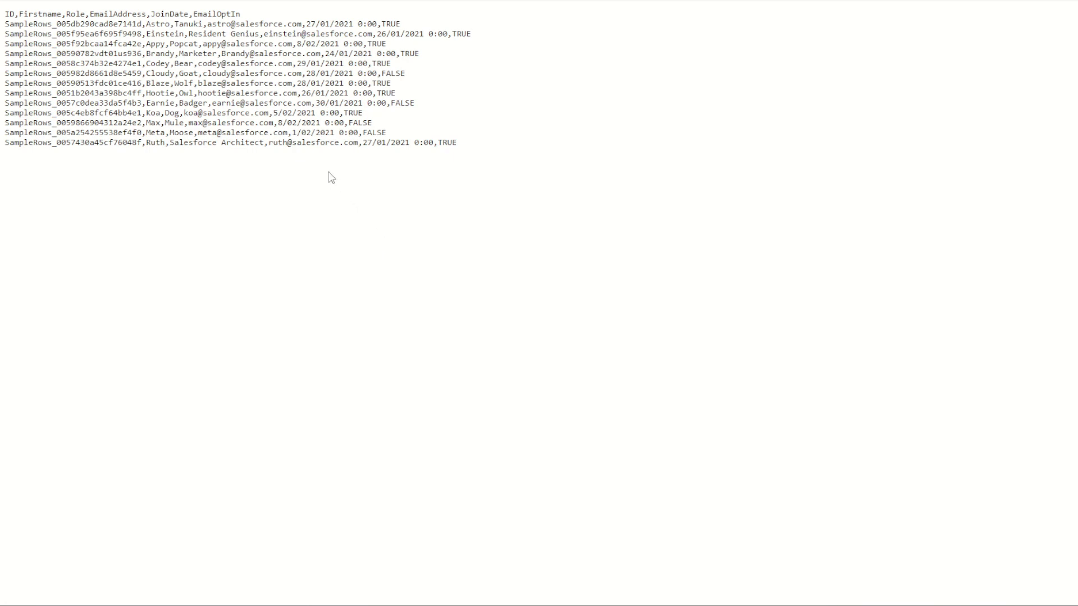
{"action": "right_click", "coordinate": [331, 177]}
{"action": "left_click", "coordinate": [391, 238]}
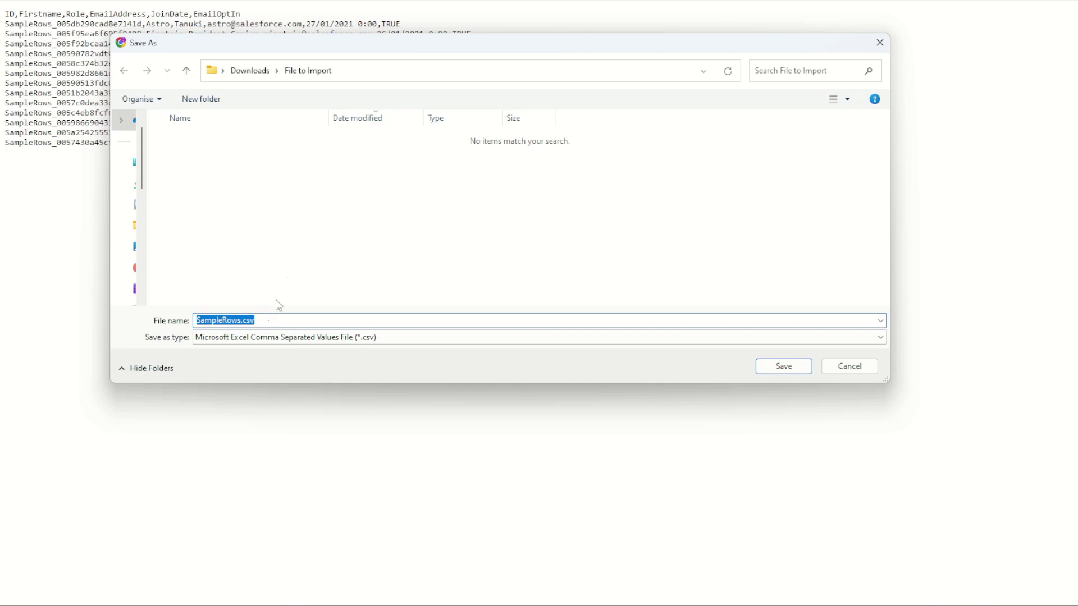
{"action": "left_click", "coordinate": [775, 366]}
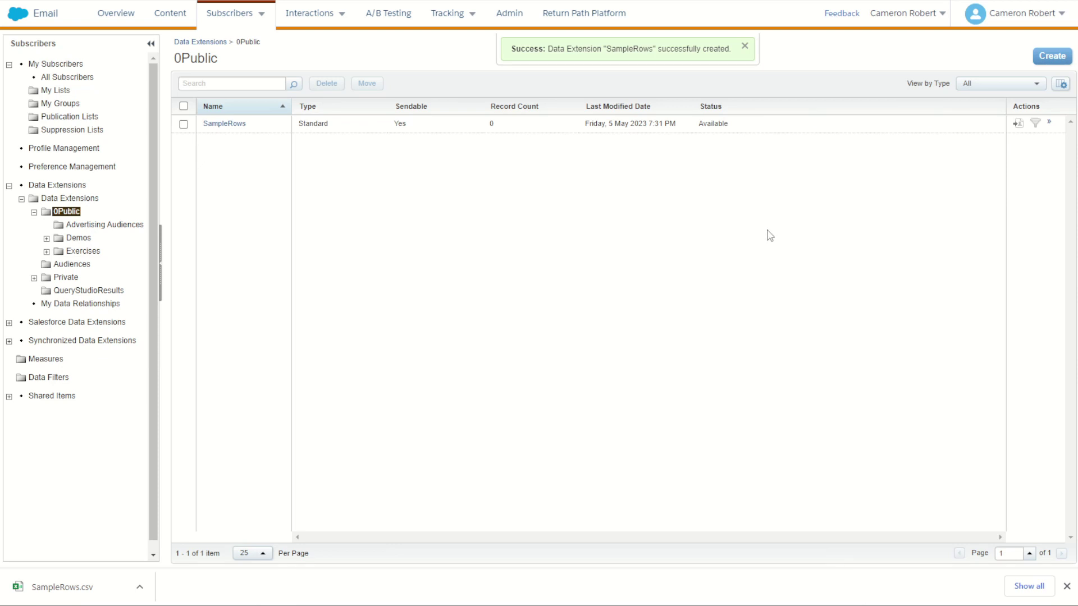
Start an import into the SampleRows data extension and choose SampleRows.csv from the computer as the source file.
{"action": "left_click", "coordinate": [1017, 124]}
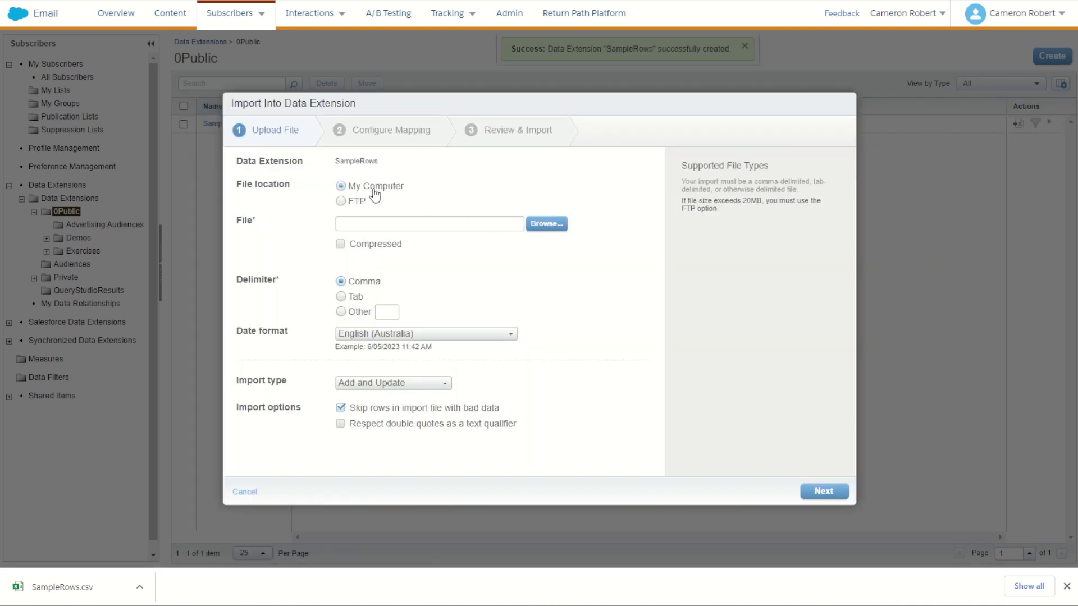
{"action": "left_click", "coordinate": [556, 225]}
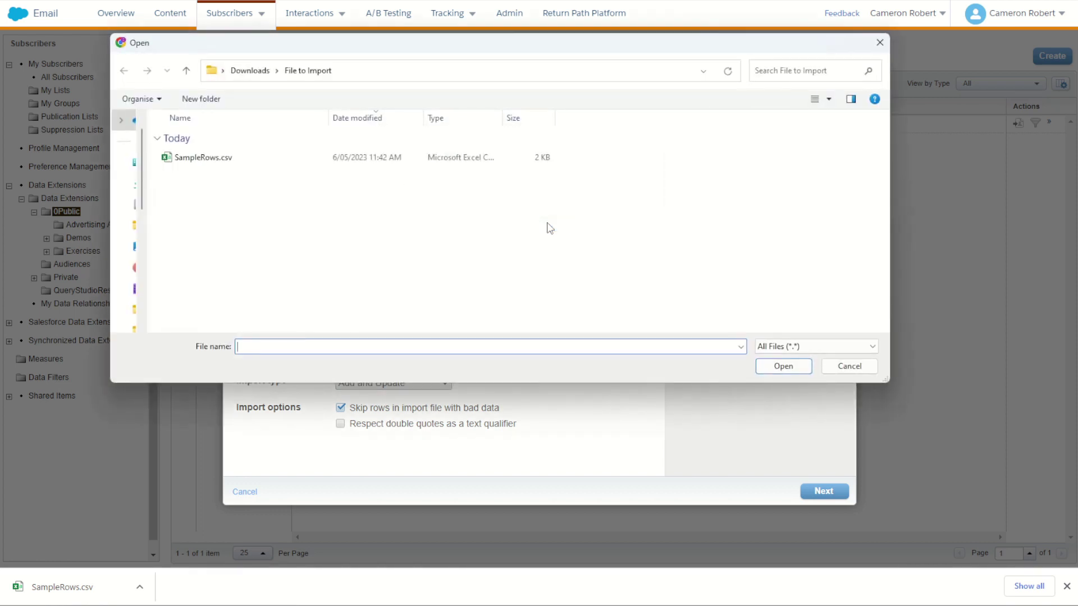
{"action": "left_click", "coordinate": [210, 162]}
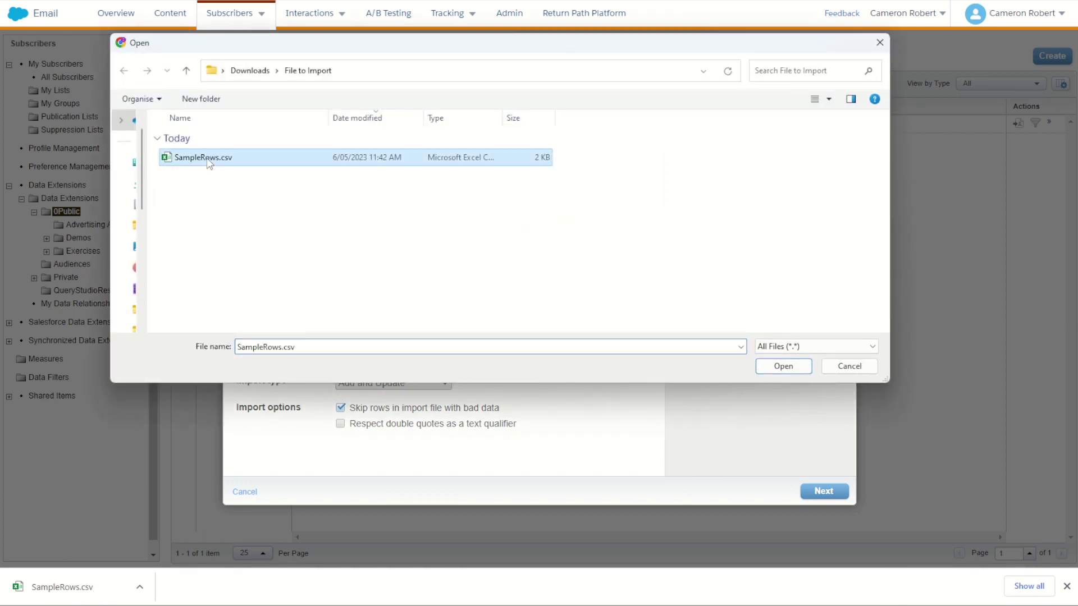
{"action": "left_click", "coordinate": [782, 366]}
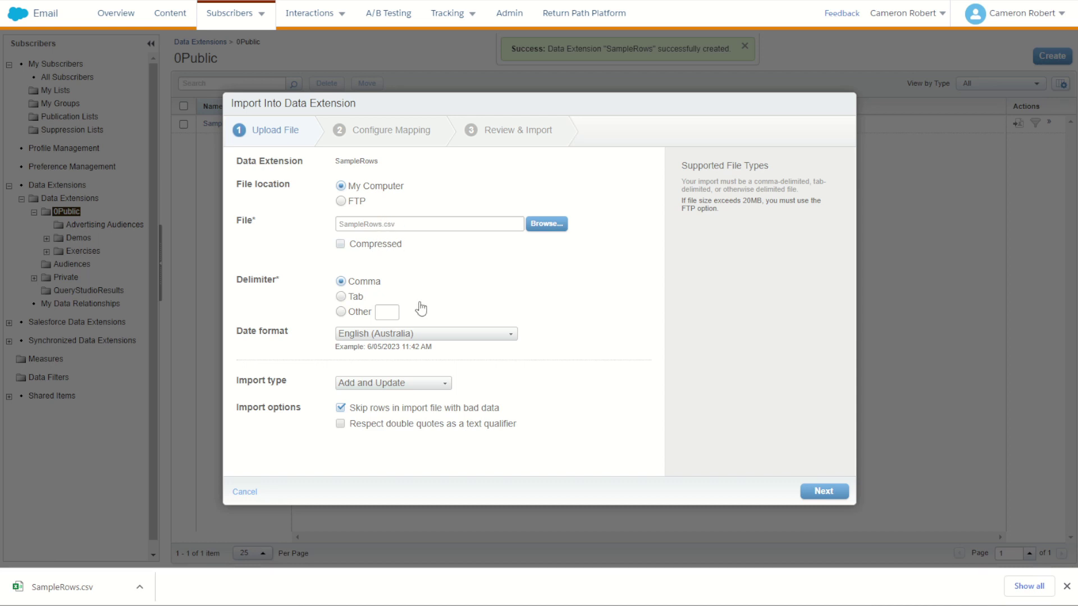
Browse the available import date formats and choose English (Australia).
{"action": "left_click", "coordinate": [395, 337]}
{"action": "scroll", "coordinate": [432, 376], "scroll_direction": "down", "scroll_amount": 8}
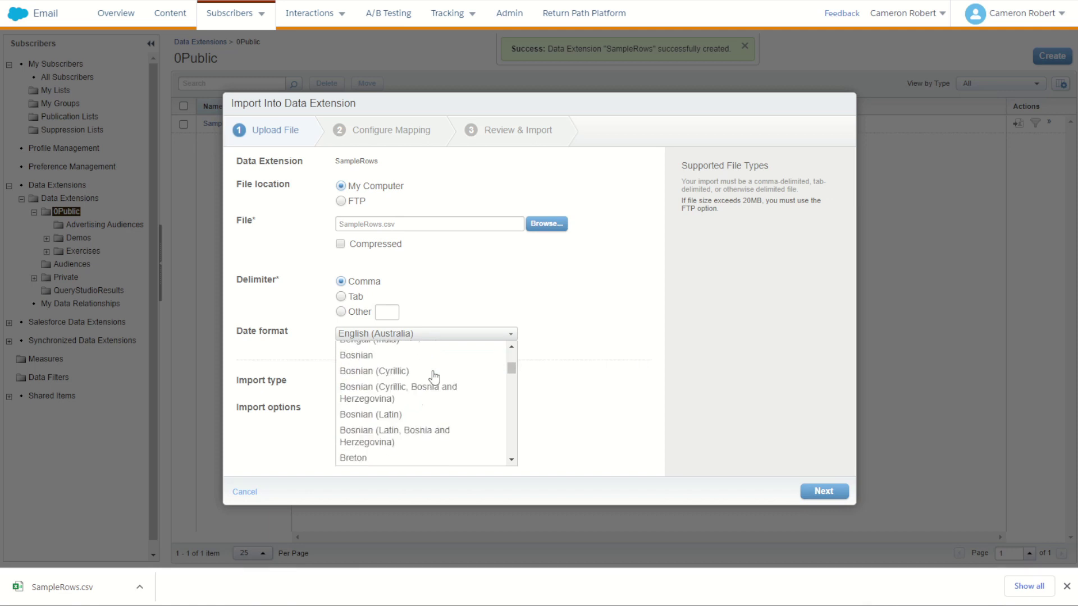
{"action": "scroll", "coordinate": [434, 376], "scroll_direction": "down", "scroll_amount": 20}
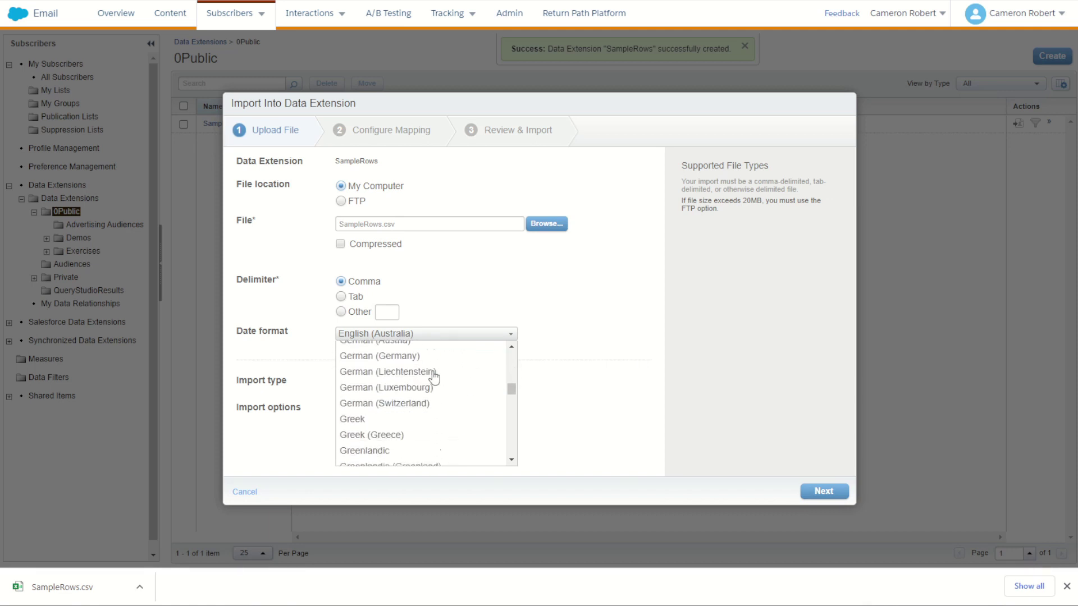
{"action": "scroll", "coordinate": [434, 377], "scroll_direction": "down", "scroll_amount": 2}
{"action": "scroll", "coordinate": [434, 377], "scroll_direction": "up", "scroll_amount": 12}
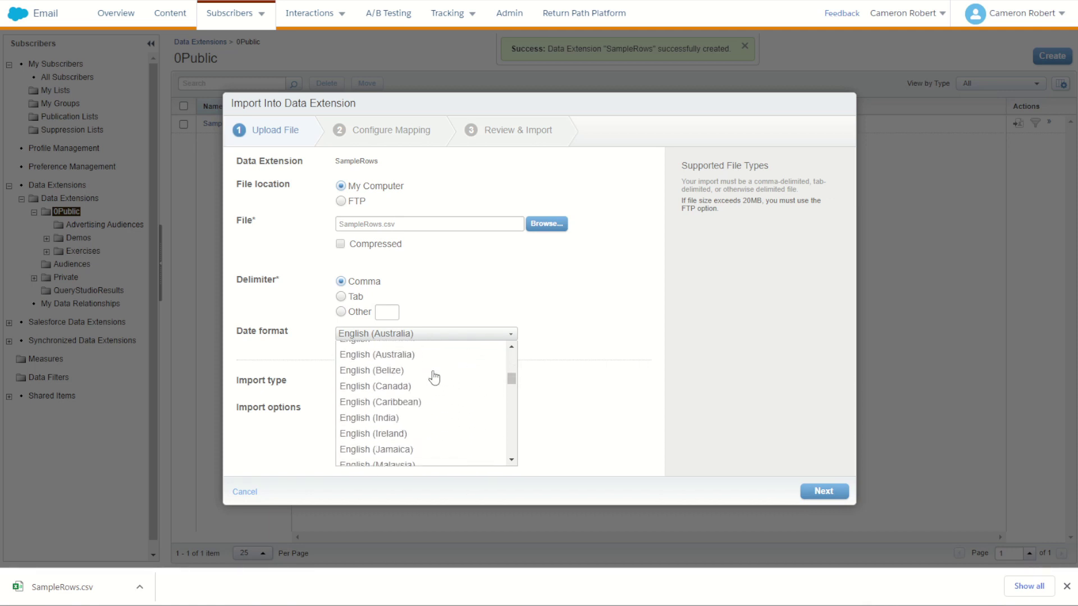
{"action": "scroll", "coordinate": [434, 377], "scroll_direction": "up", "scroll_amount": 2}
{"action": "left_click", "coordinate": [398, 427]}
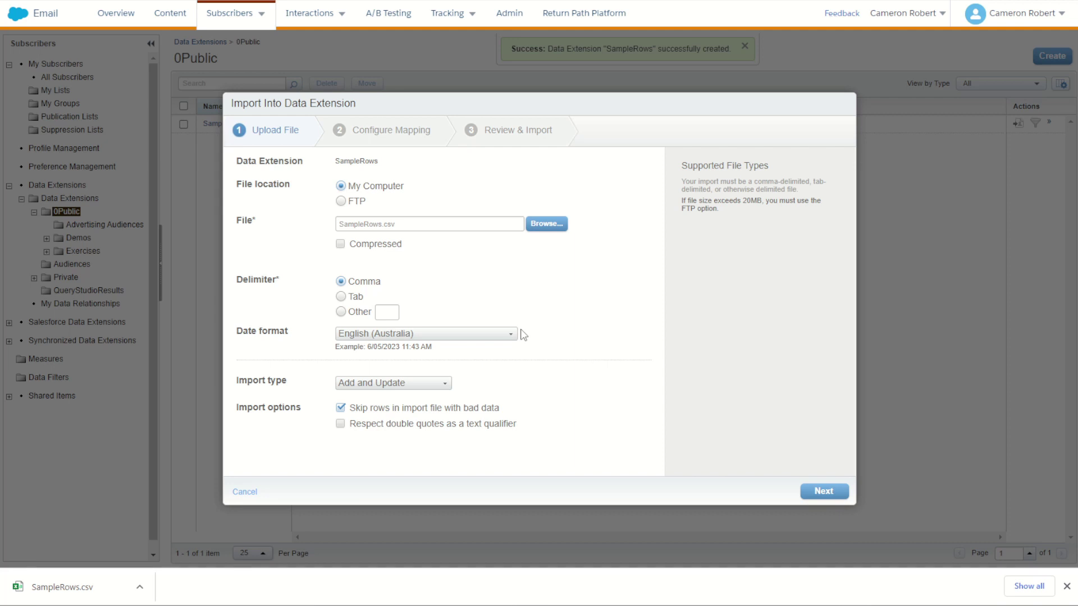
Set the import type to Overwrite, enable respecting double quotes as a text qualifier, and continue to the mapping.
{"action": "left_click", "coordinate": [420, 386]}
{"action": "left_click", "coordinate": [394, 447]}
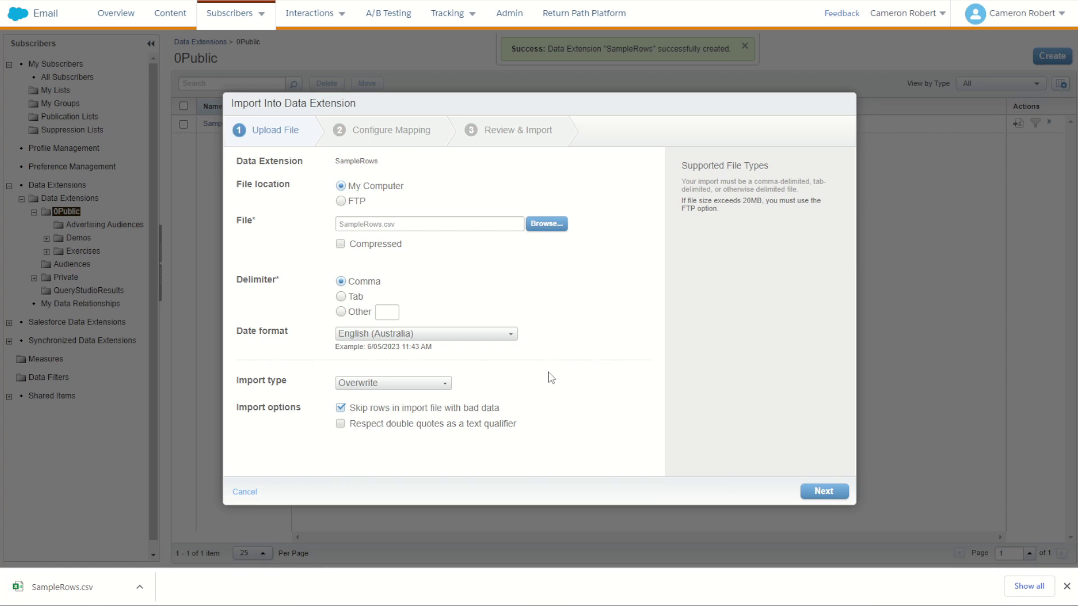
{"action": "left_click", "coordinate": [341, 424]}
{"action": "left_click", "coordinate": [823, 493]}
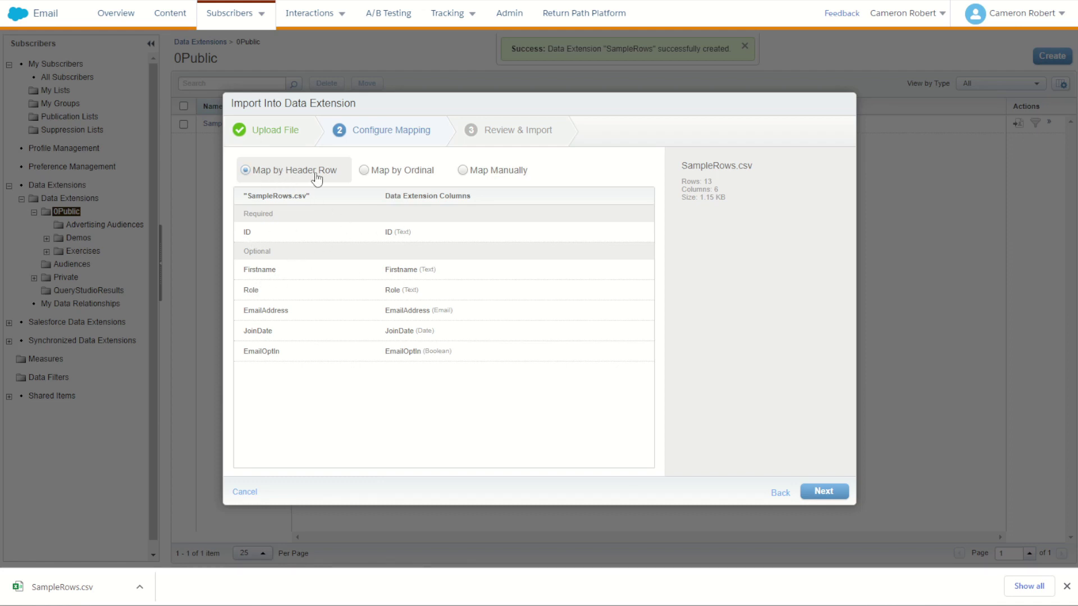
Accept the mapping by header row, run the import of SampleRows.csv, and close the import window.
{"action": "left_click", "coordinate": [822, 492]}
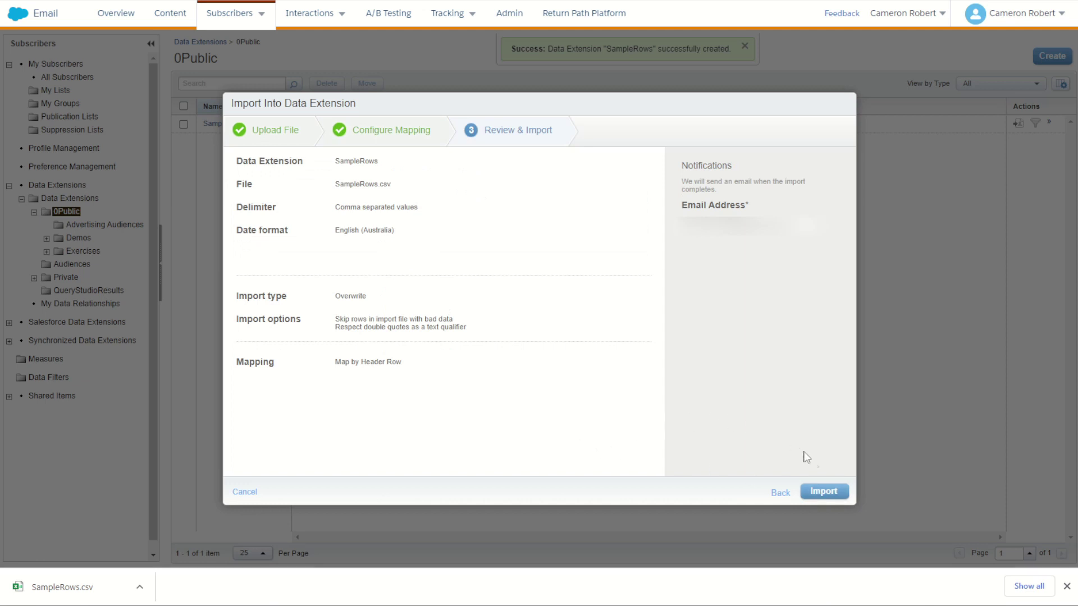
{"action": "left_click", "coordinate": [825, 493]}
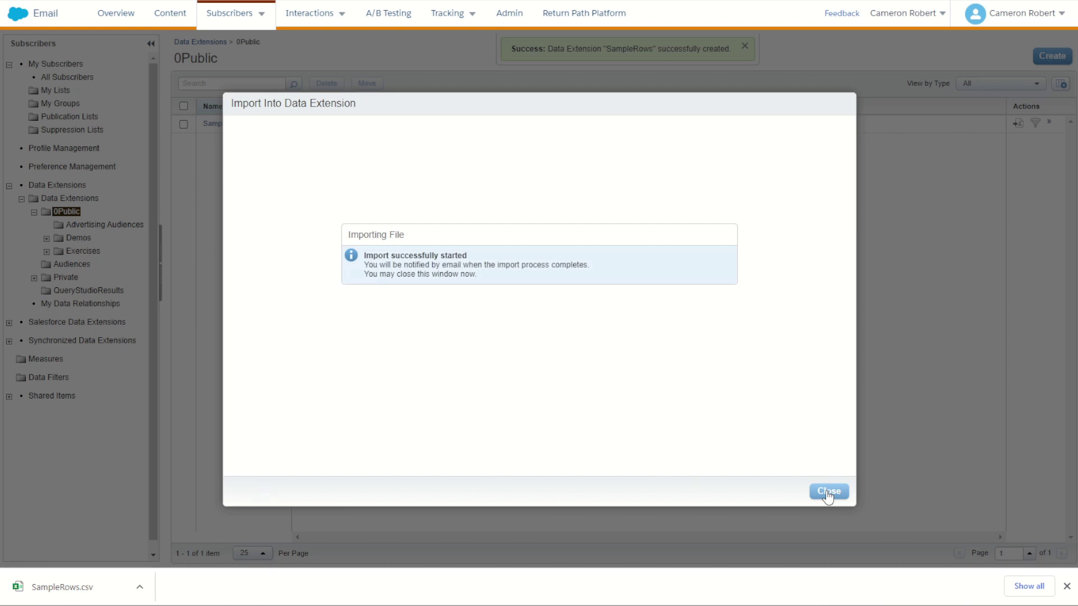
{"action": "left_click", "coordinate": [828, 493]}
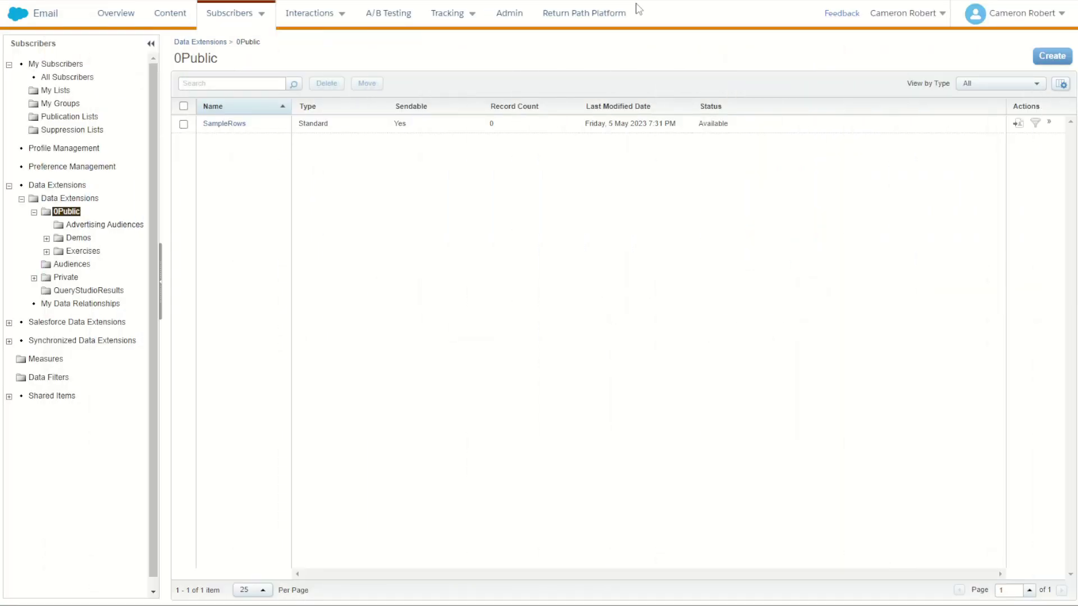
Refresh the 0Public folder and open the SampleRows data extension to view its records.
{"action": "left_click", "coordinate": [75, 213]}
{"action": "left_click", "coordinate": [236, 124]}
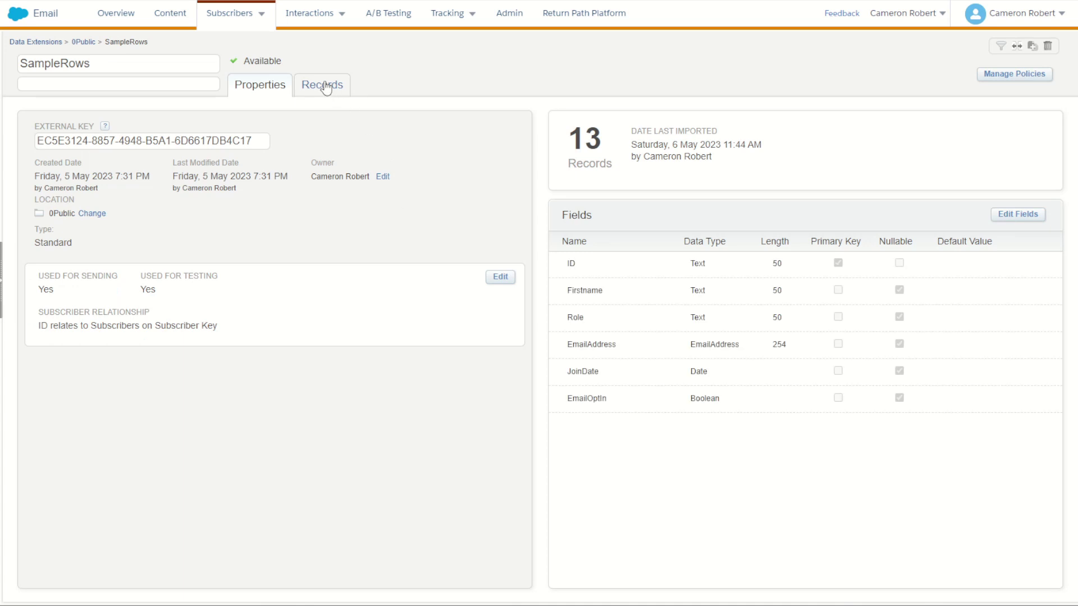
{"action": "left_click", "coordinate": [325, 89]}
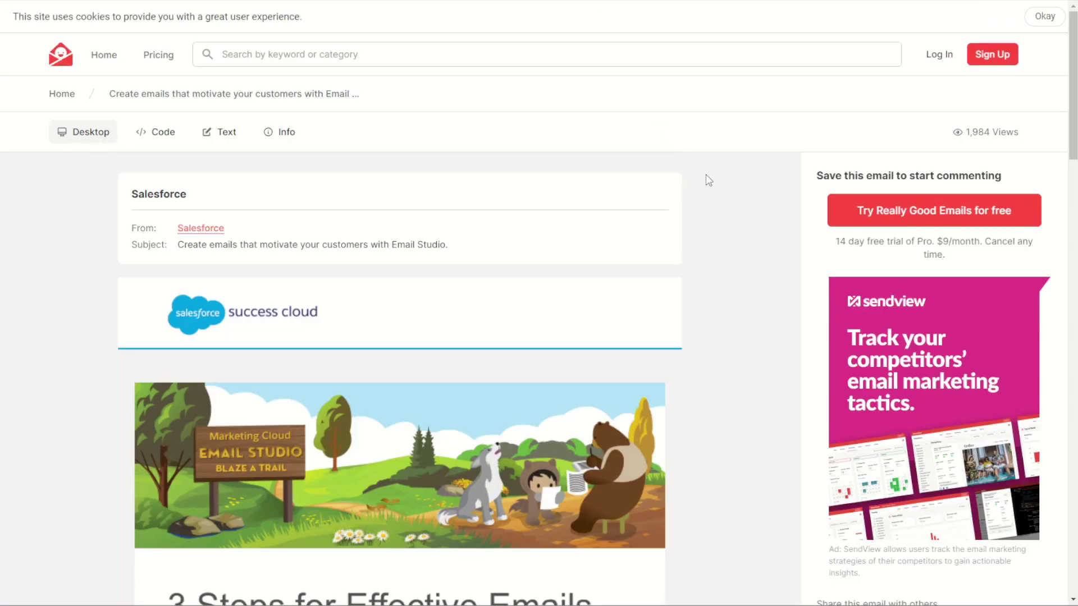
Review the Salesforce sample on Really Good Emails and open "How to create your first email in Marketing Cloud" for editing in Content Builder.
{"action": "scroll", "coordinate": [503, 332], "scroll_direction": "down", "scroll_amount": 4}
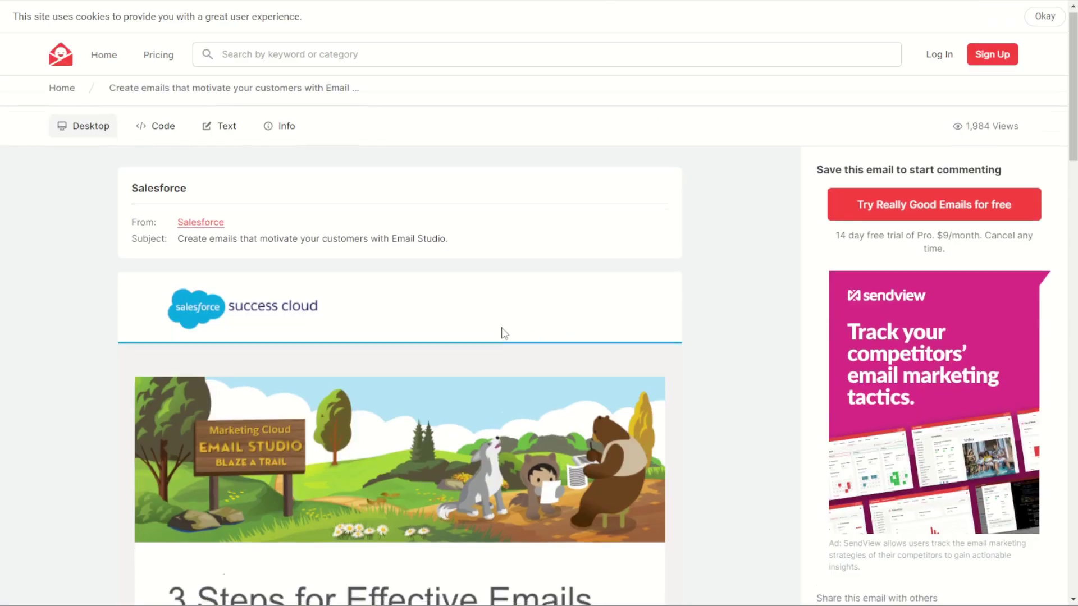
{"action": "scroll", "coordinate": [502, 331], "scroll_direction": "down", "scroll_amount": 1}
{"action": "scroll", "coordinate": [692, 327], "scroll_direction": "up", "scroll_amount": 2}
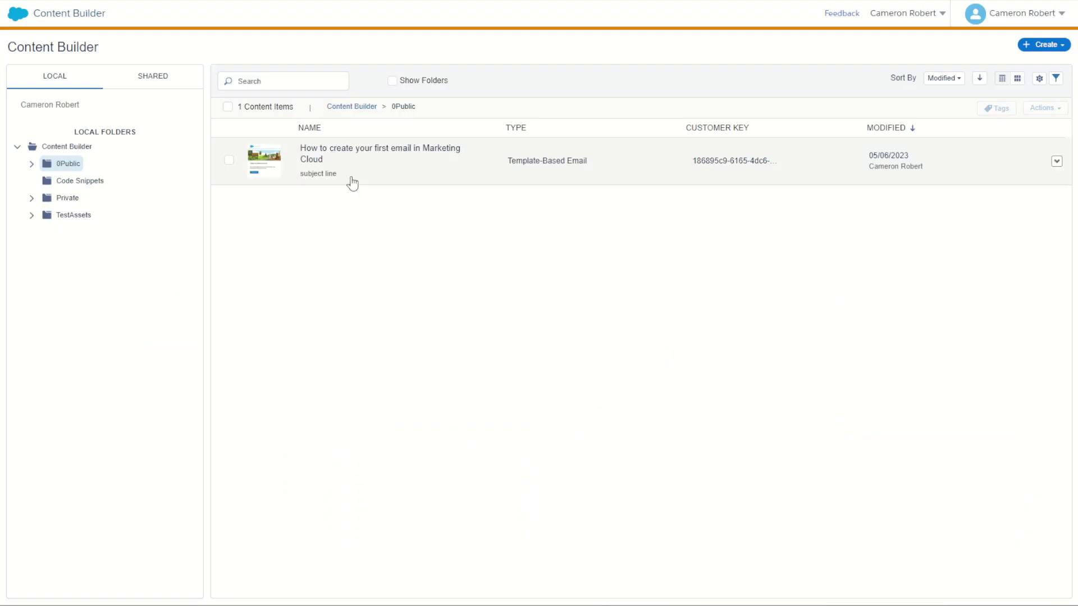
{"action": "left_click", "coordinate": [318, 158]}
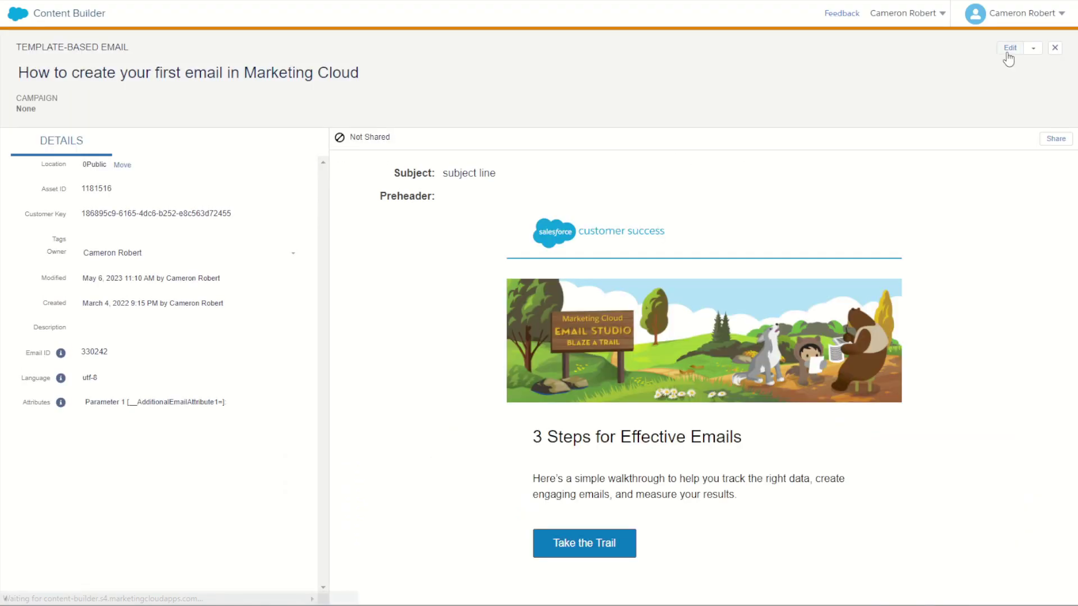
{"action": "left_click", "coordinate": [1009, 51]}
{"action": "left_click", "coordinate": [980, 75]}
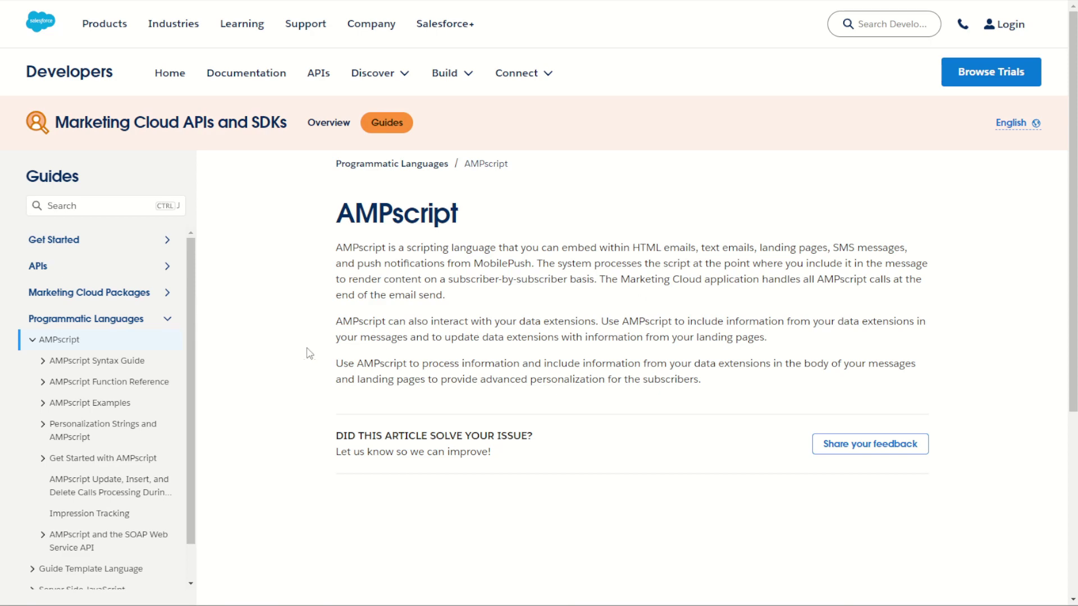
Open the AMPscript Function Calls page within the AMPscript Syntax Guide of the Salesforce Developers documentation.
{"action": "left_click", "coordinate": [79, 361]}
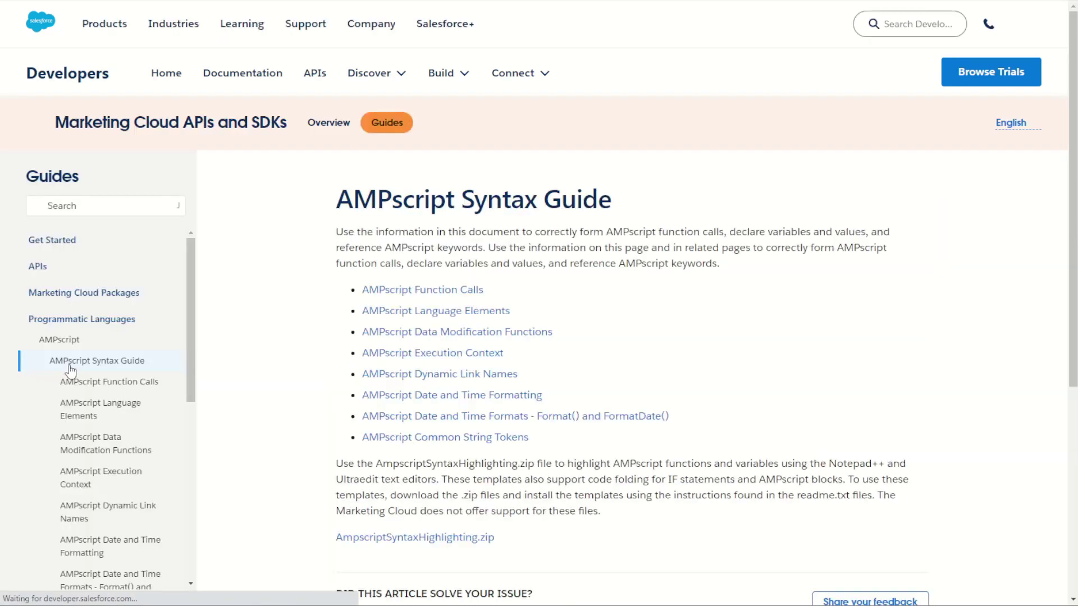
{"action": "left_click", "coordinate": [99, 386]}
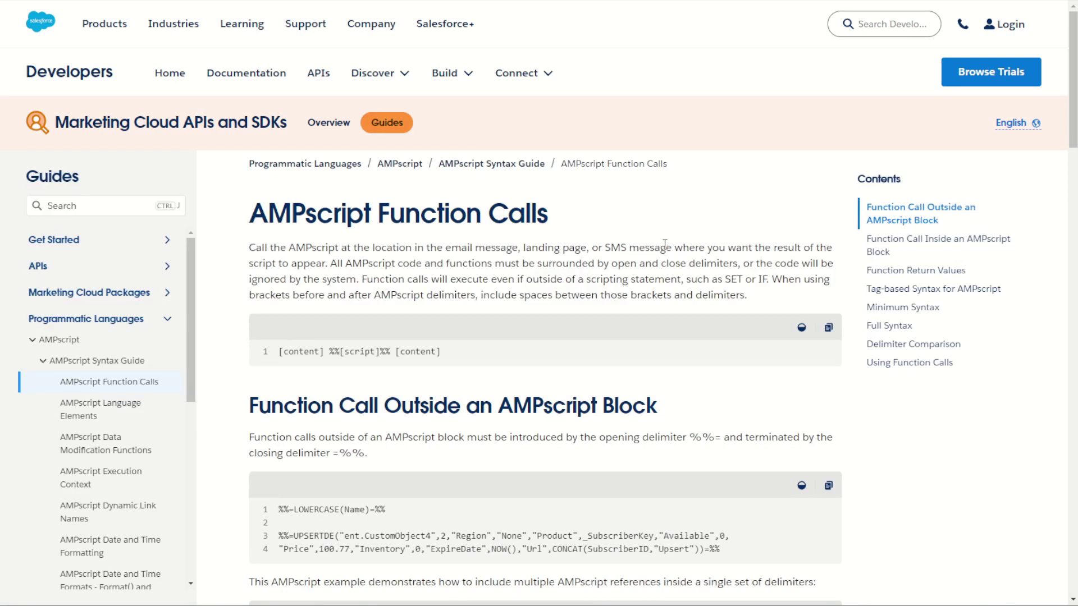
Examine the opening and closing delimiters of an AMPscript block in the first code sample on the page.
{"action": "scroll", "coordinate": [519, 247], "scroll_direction": "down", "scroll_amount": 2}
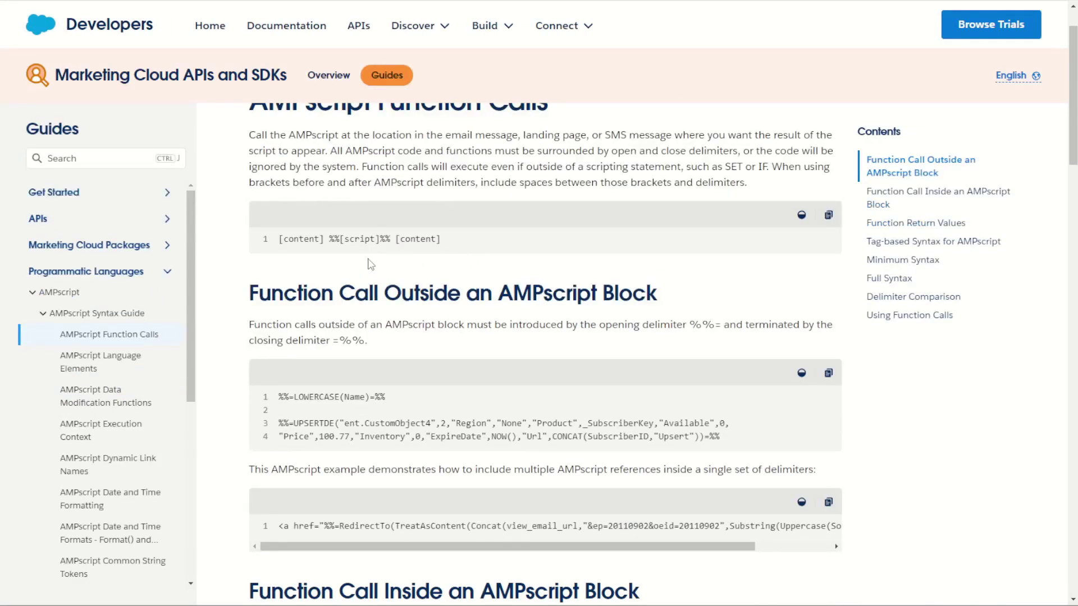
{"action": "left_click_drag", "start_coordinate": [330, 240], "coordinate": [391, 239]}
{"action": "left_click", "coordinate": [472, 337]}
{"action": "scroll", "coordinate": [473, 336], "scroll_direction": "up", "scroll_amount": 2}
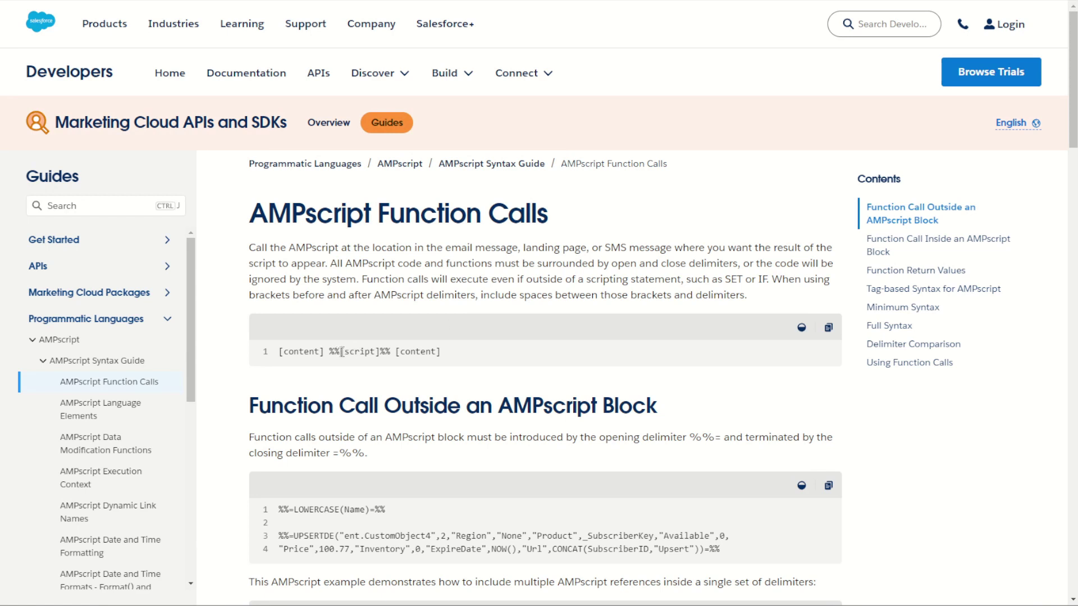
{"action": "mouse_move", "coordinate": [344, 352]}
{"action": "left_mouse_down"}
{"action": "mouse_move", "coordinate": [378, 352]}
{"action": "mouse_move", "coordinate": [339, 354]}
{"action": "left_mouse_up"}
{"action": "left_click", "coordinate": [379, 352]}
{"action": "left_click_drag", "start_coordinate": [340, 354], "coordinate": [391, 351]}
Study how function calls outside an AMPscript block use the %%= and =%% delimiters, including the LOWERCASE(Name) example.
{"action": "scroll", "coordinate": [485, 381], "scroll_direction": "down", "scroll_amount": 3}
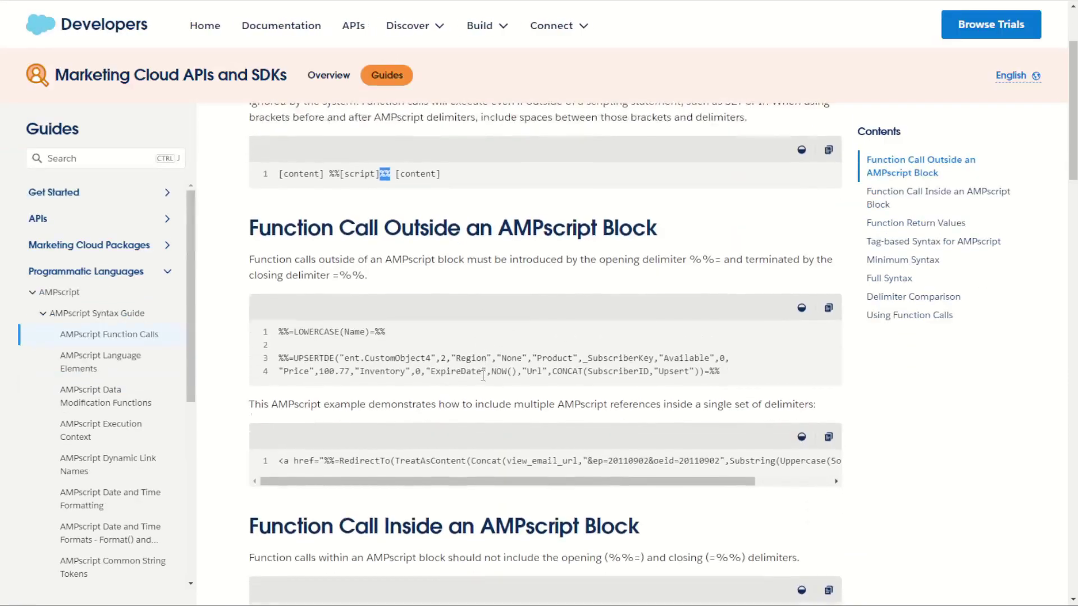
{"action": "left_click_drag", "start_coordinate": [690, 259], "coordinate": [722, 260]}
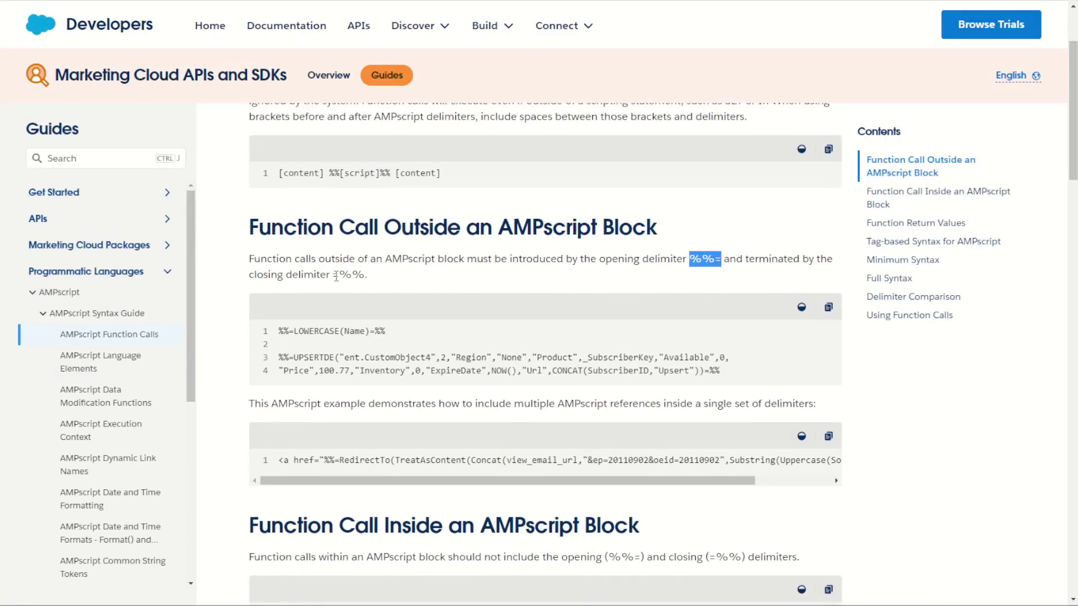
{"action": "left_click_drag", "start_coordinate": [333, 275], "coordinate": [364, 275]}
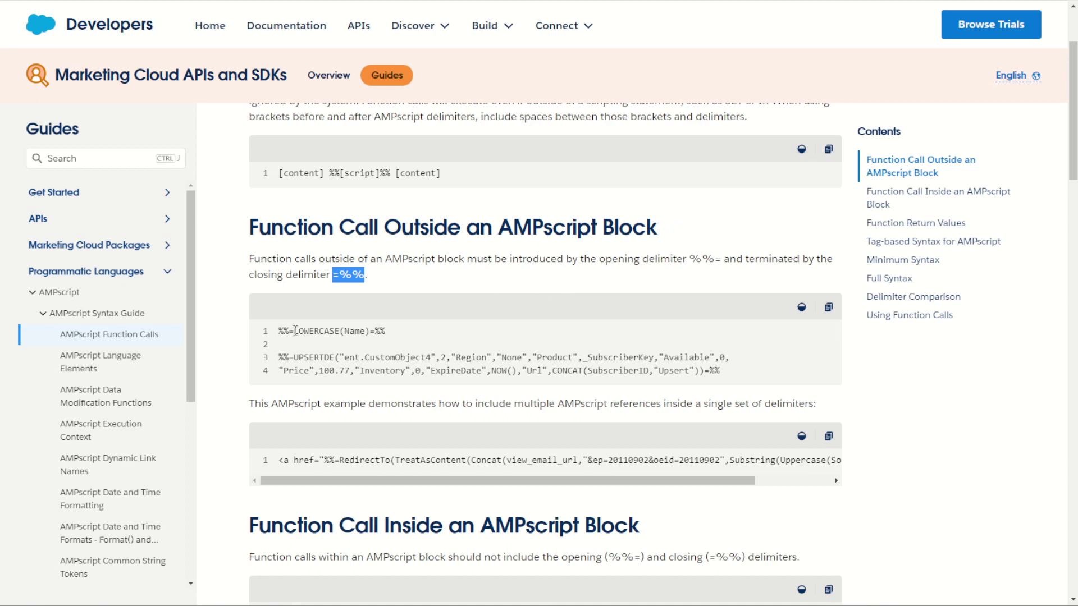
{"action": "left_click_drag", "start_coordinate": [294, 331], "coordinate": [340, 332]}
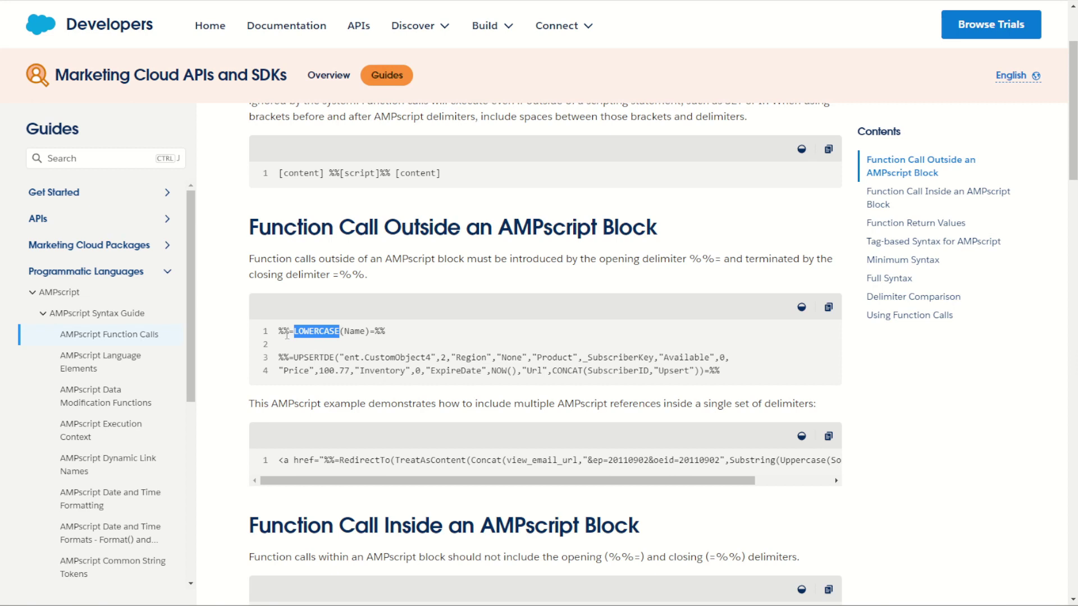
{"action": "left_click_drag", "start_coordinate": [279, 331], "coordinate": [293, 331]}
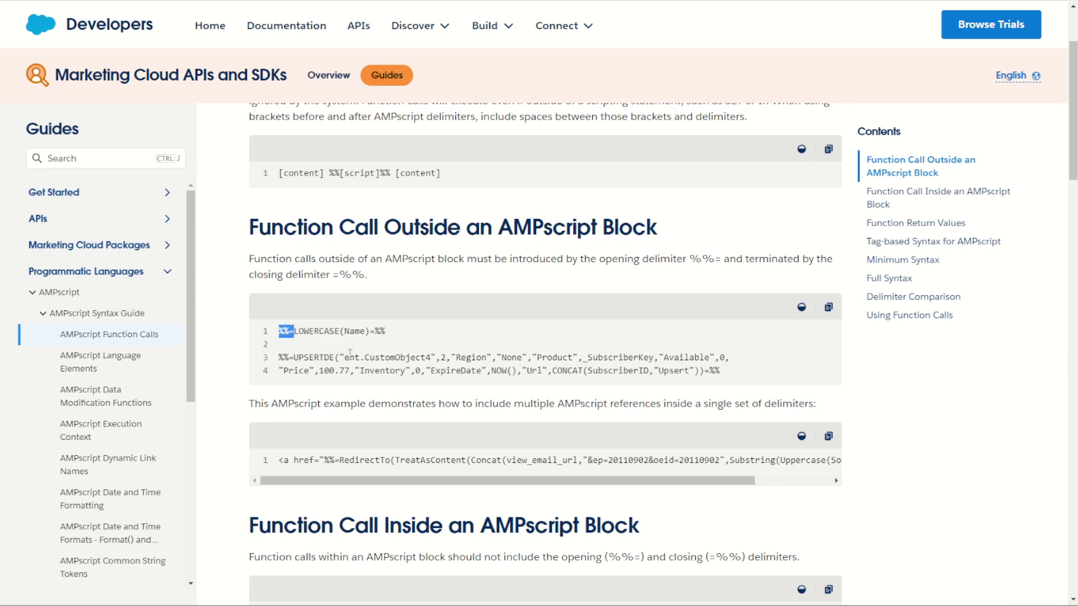
{"action": "left_click_drag", "start_coordinate": [366, 331], "coordinate": [386, 332]}
{"action": "left_click", "coordinate": [398, 340]}
{"action": "scroll", "coordinate": [397, 340], "scroll_direction": "down", "scroll_amount": 2}
{"action": "scroll", "coordinate": [396, 335], "scroll_direction": "down", "scroll_amount": 1}
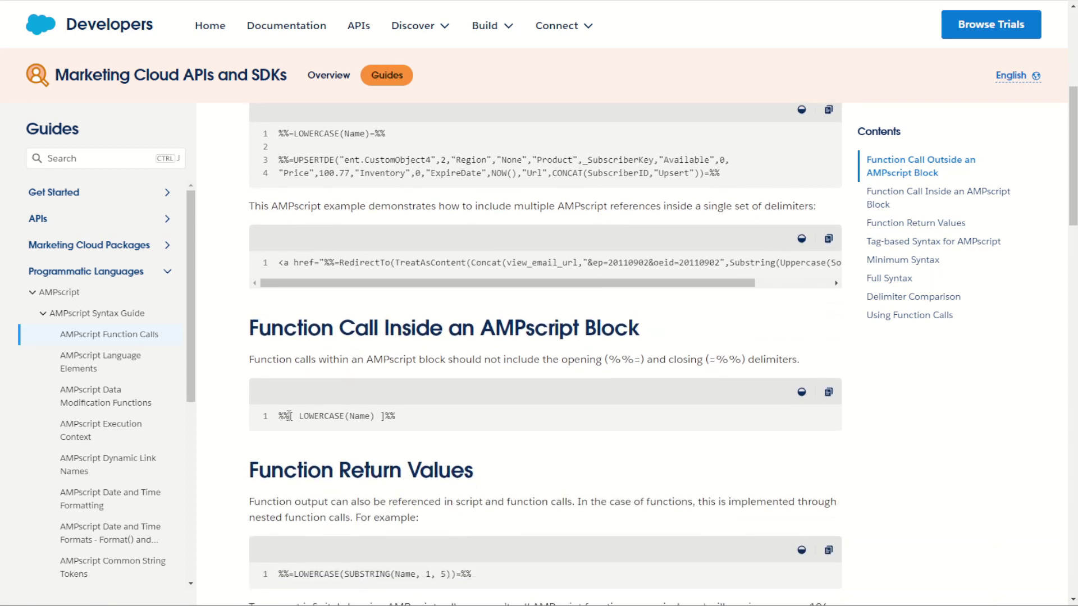
Compare the block delimiters around the LOWERCASE(Name) call inside an AMPscript block with the inline delimiters used outside one.
{"action": "left_click_drag", "start_coordinate": [299, 416], "coordinate": [385, 416]}
{"action": "scroll", "coordinate": [402, 315], "scroll_direction": "up", "scroll_amount": 5}
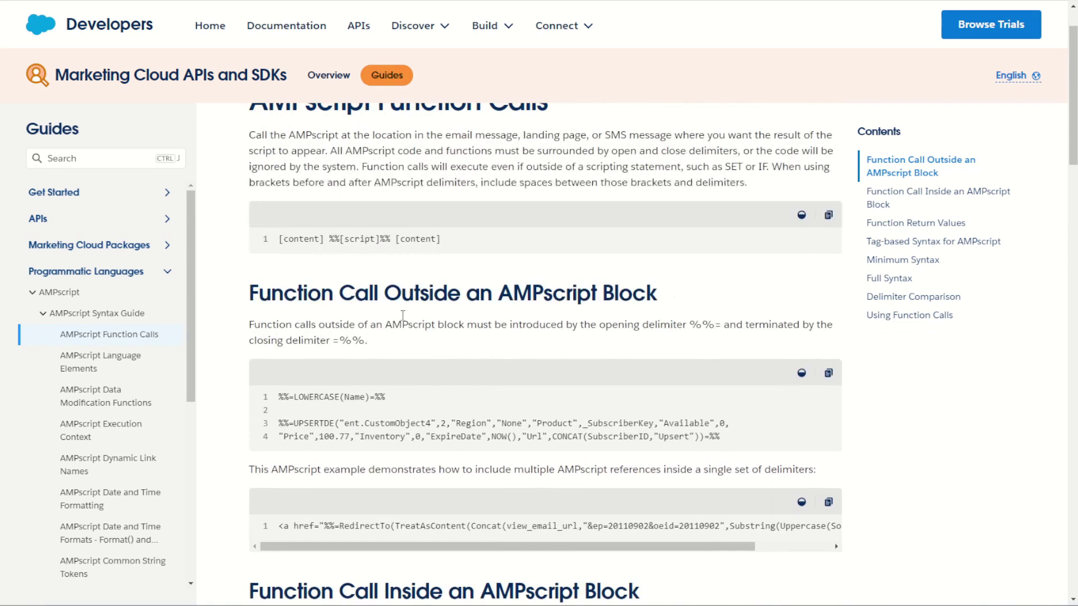
{"action": "left_click_drag", "start_coordinate": [329, 240], "coordinate": [344, 240]}
{"action": "scroll", "coordinate": [339, 240], "scroll_direction": "down", "scroll_amount": 2}
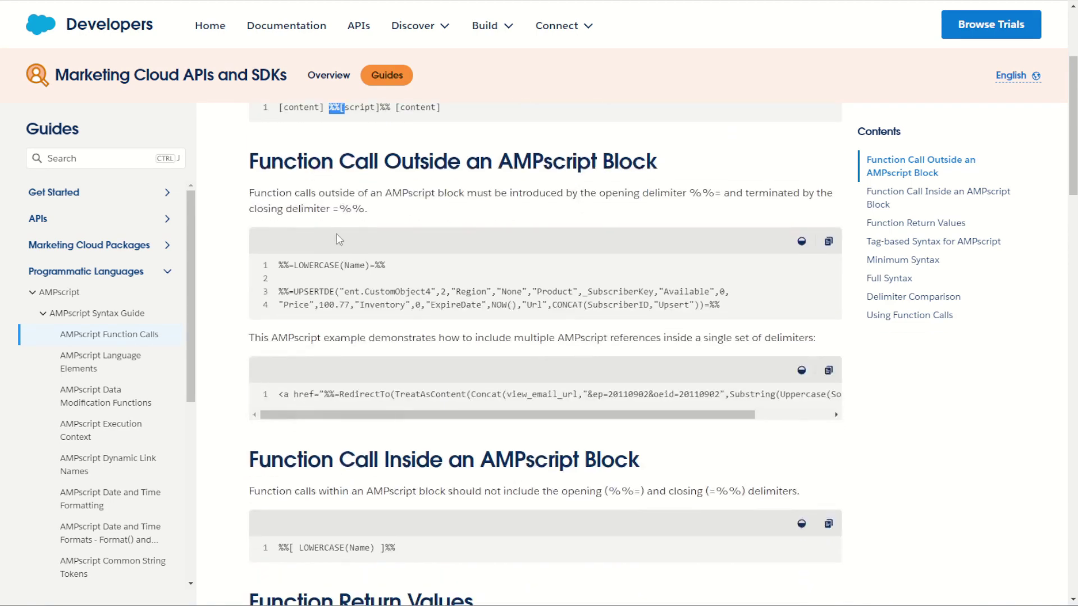
{"action": "left_click_drag", "start_coordinate": [279, 265], "coordinate": [295, 265]}
{"action": "scroll", "coordinate": [328, 305], "scroll_direction": "down", "scroll_amount": 3}
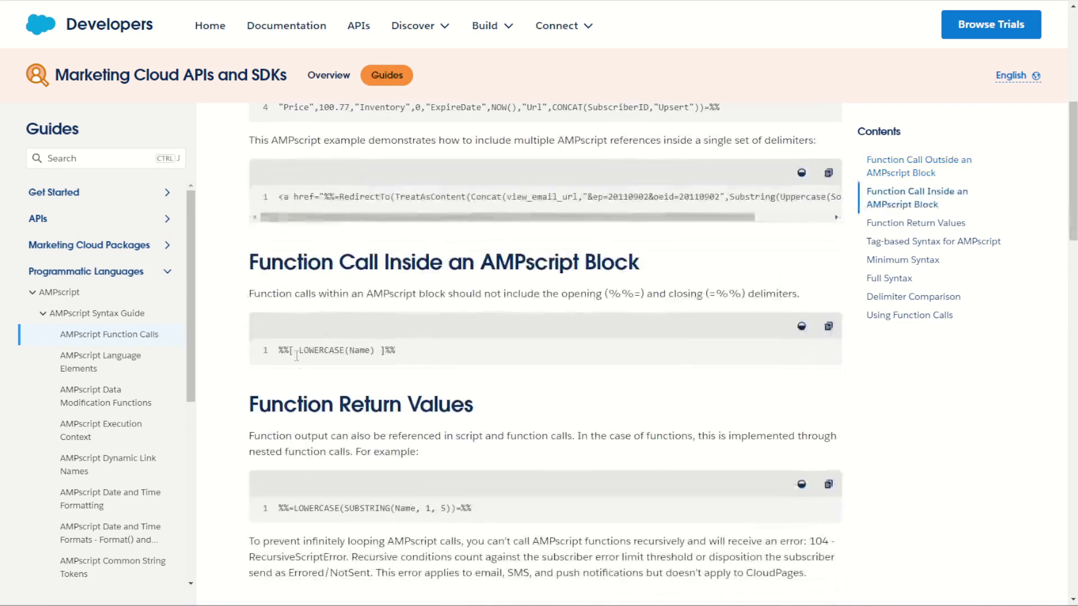
{"action": "left_click_drag", "start_coordinate": [294, 350], "coordinate": [278, 351]}
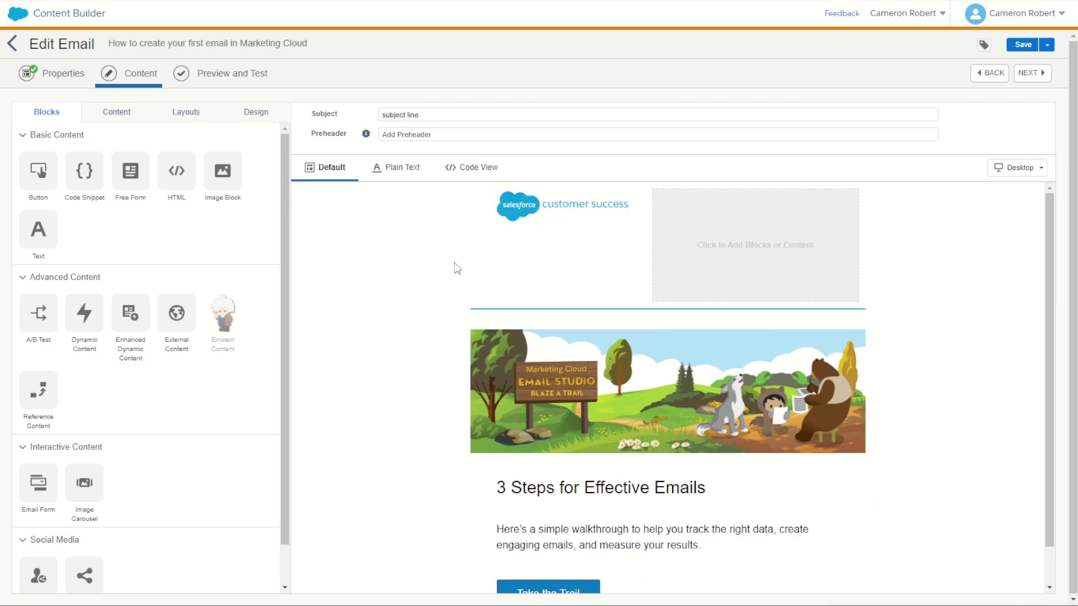
Switch to the email in Content Builder and open the "Here's a simple walkthrough" text block with the full set of formatting tools shown.
{"action": "scroll", "coordinate": [456, 268], "scroll_direction": "down", "scroll_amount": 1}
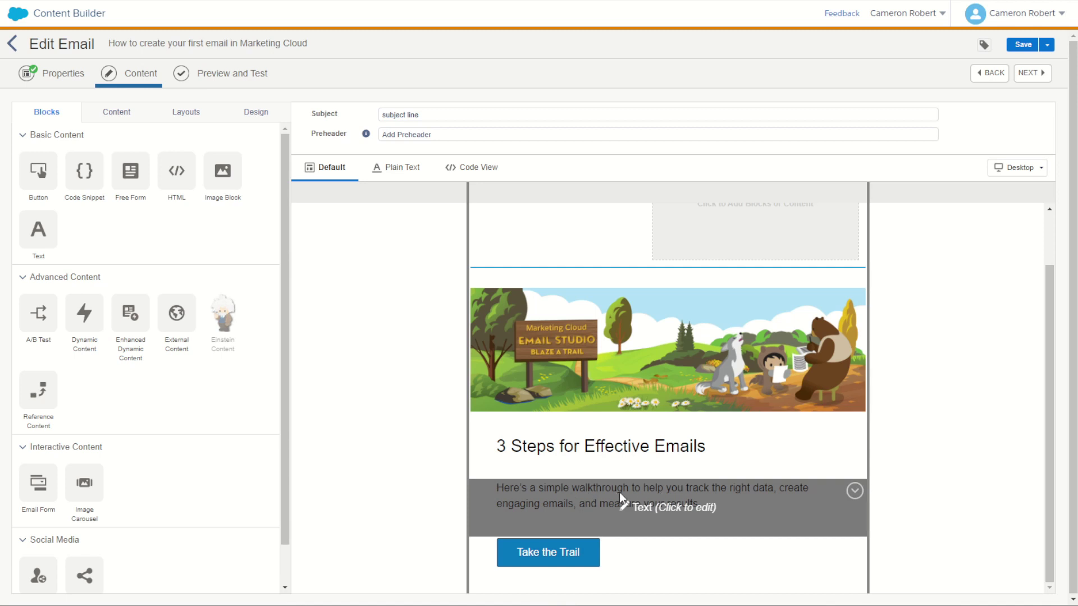
{"action": "left_click", "coordinate": [619, 492]}
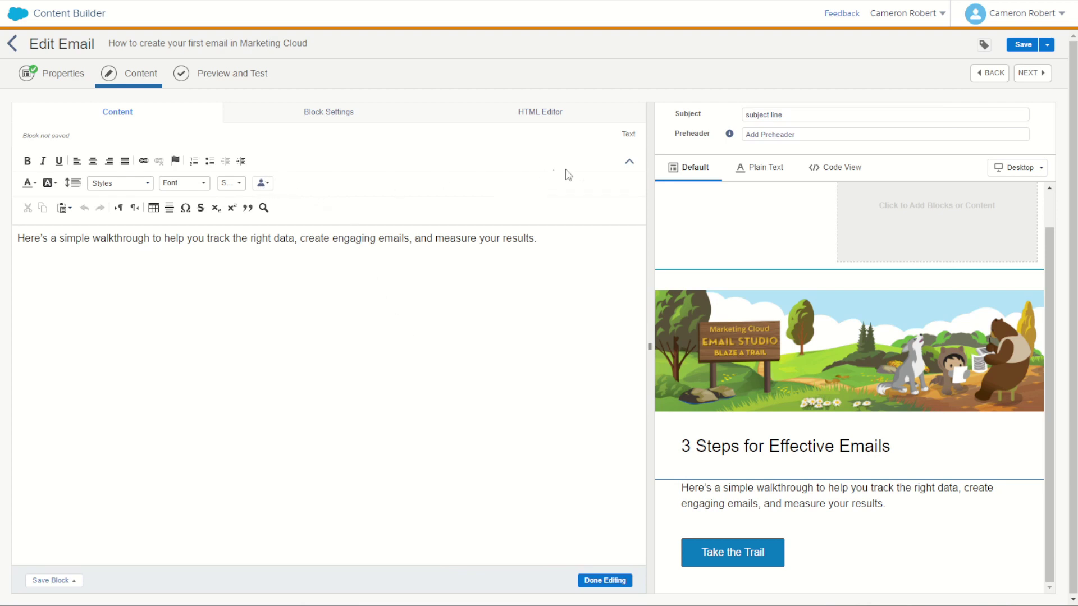
{"action": "left_click", "coordinate": [630, 163]}
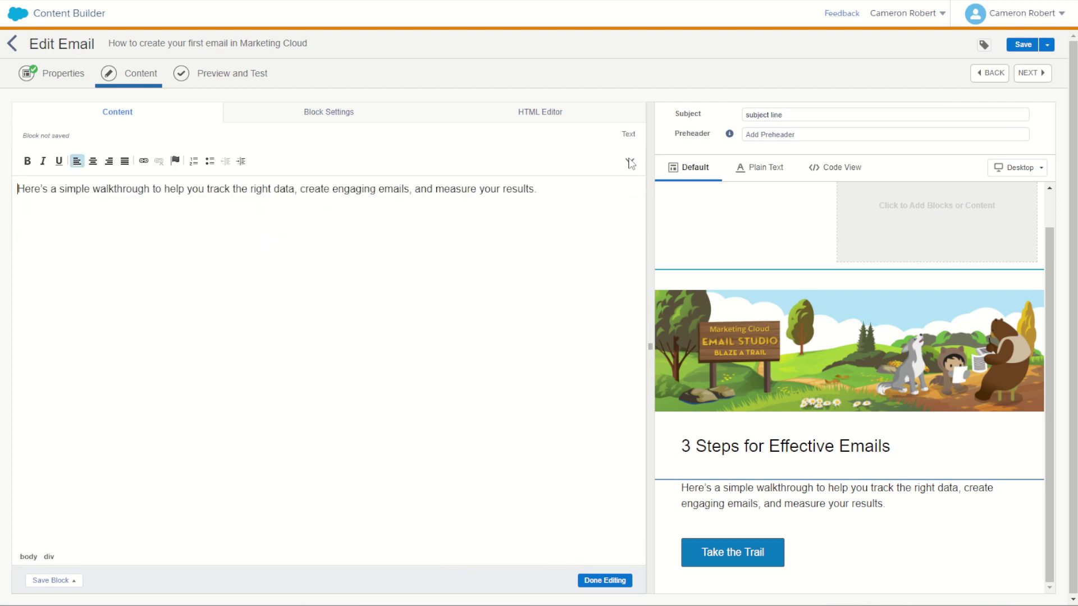
{"action": "left_click", "coordinate": [629, 162]}
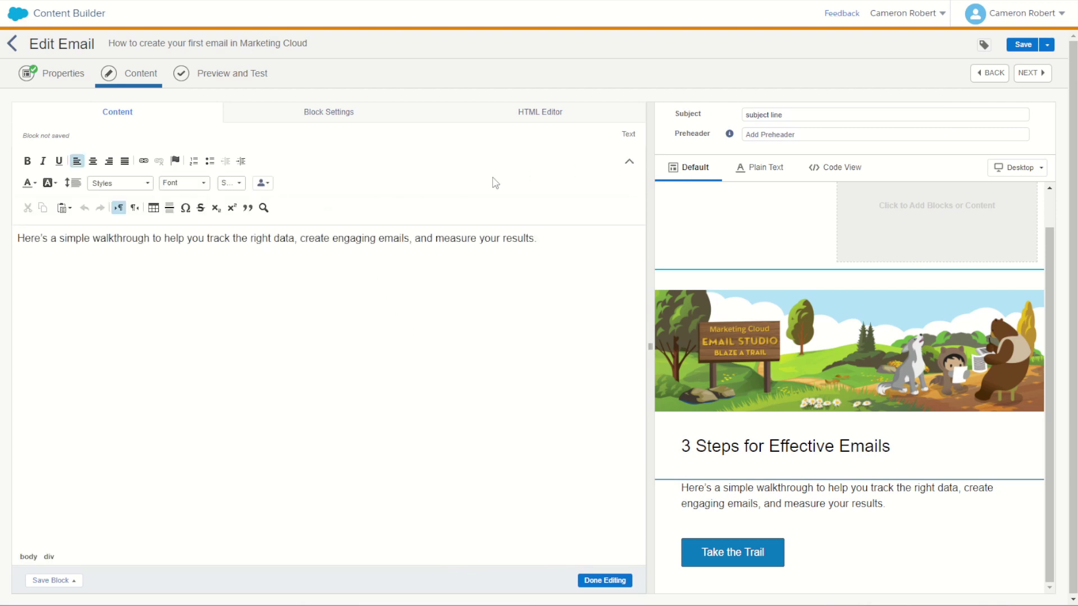
Choose SampleRows from the 0Public data extensions folder as the personalization data source and review its available fields.
{"action": "left_click", "coordinate": [270, 190]}
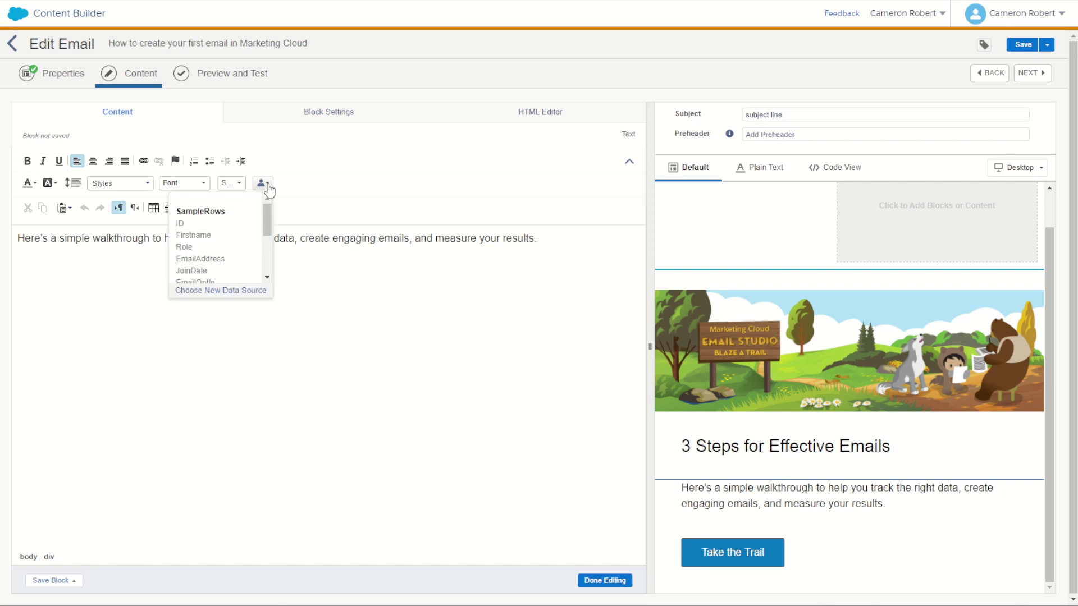
{"action": "left_click", "coordinate": [221, 291]}
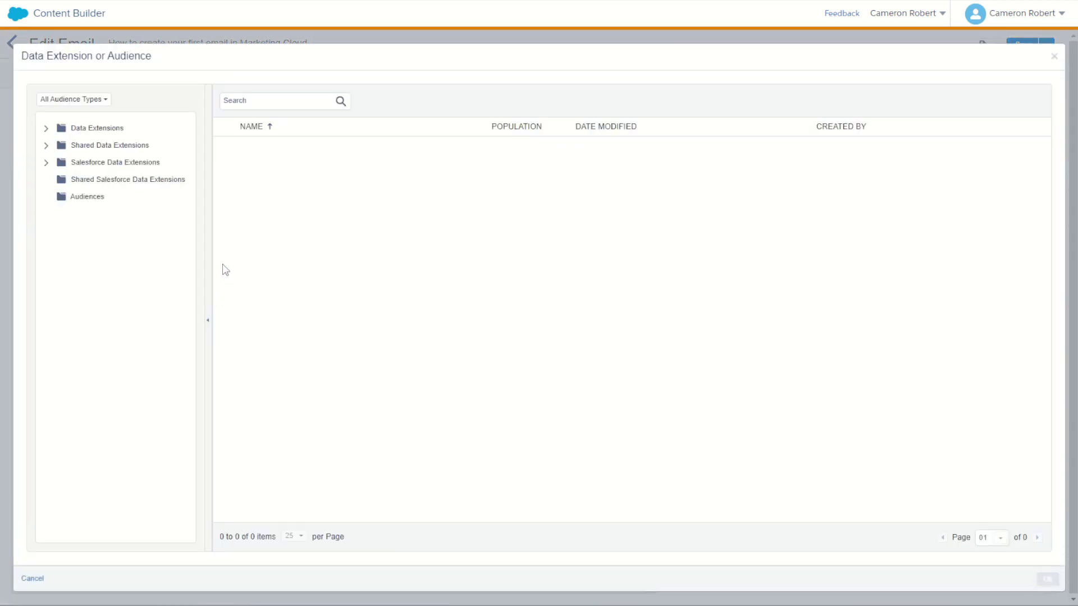
{"action": "left_click", "coordinate": [46, 128]}
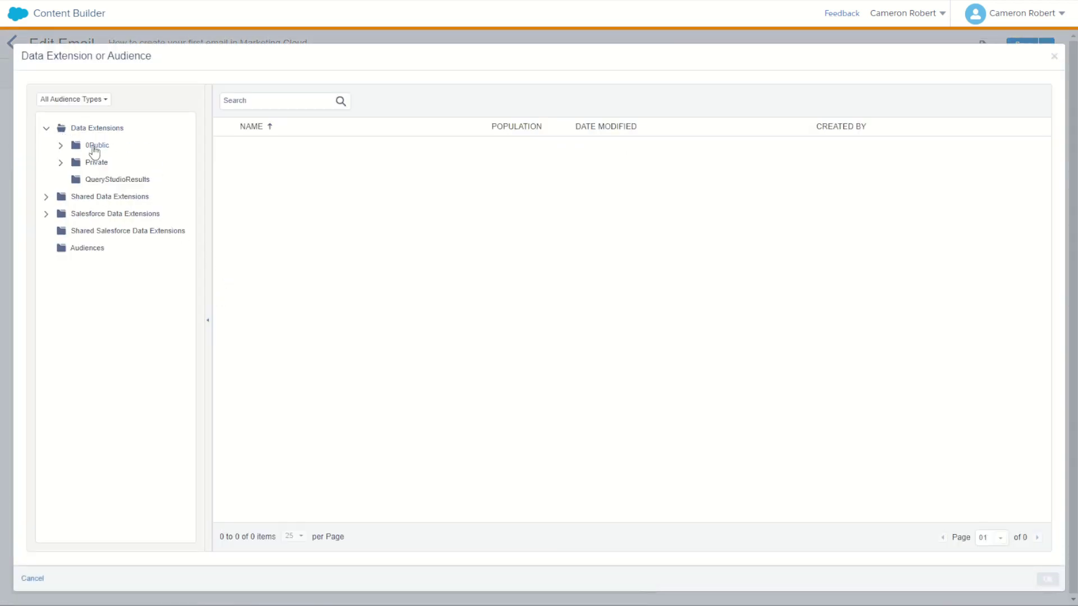
{"action": "left_click", "coordinate": [95, 147]}
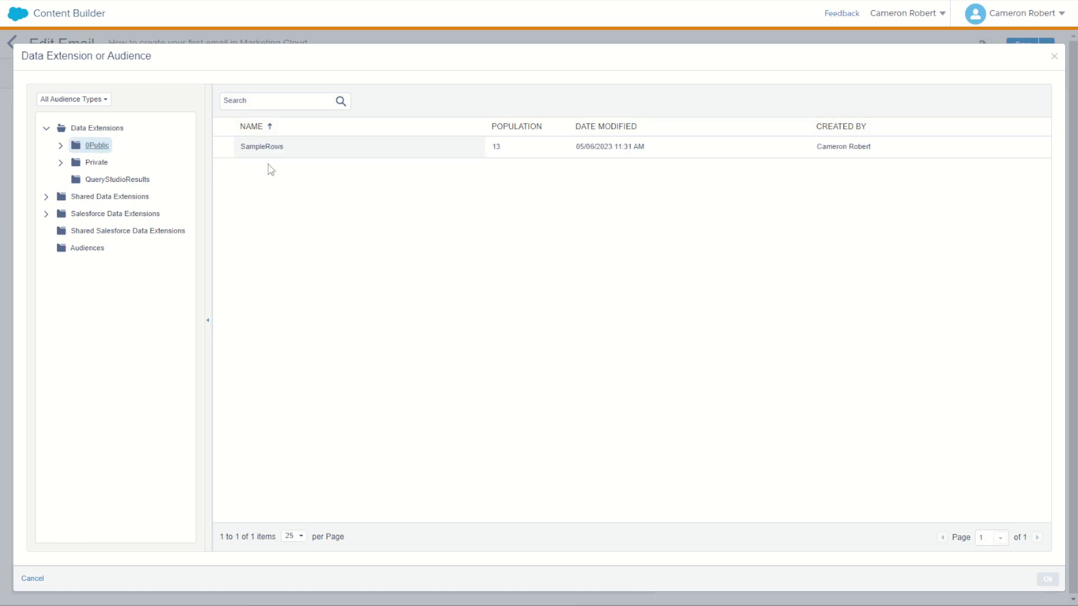
{"action": "left_click", "coordinate": [278, 147]}
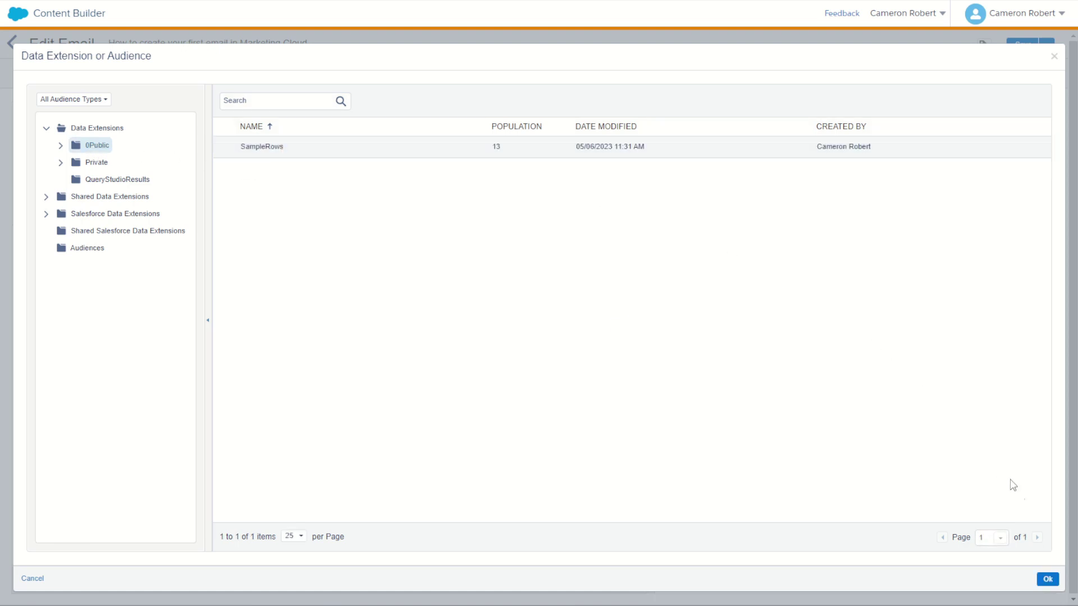
{"action": "left_click", "coordinate": [1047, 579]}
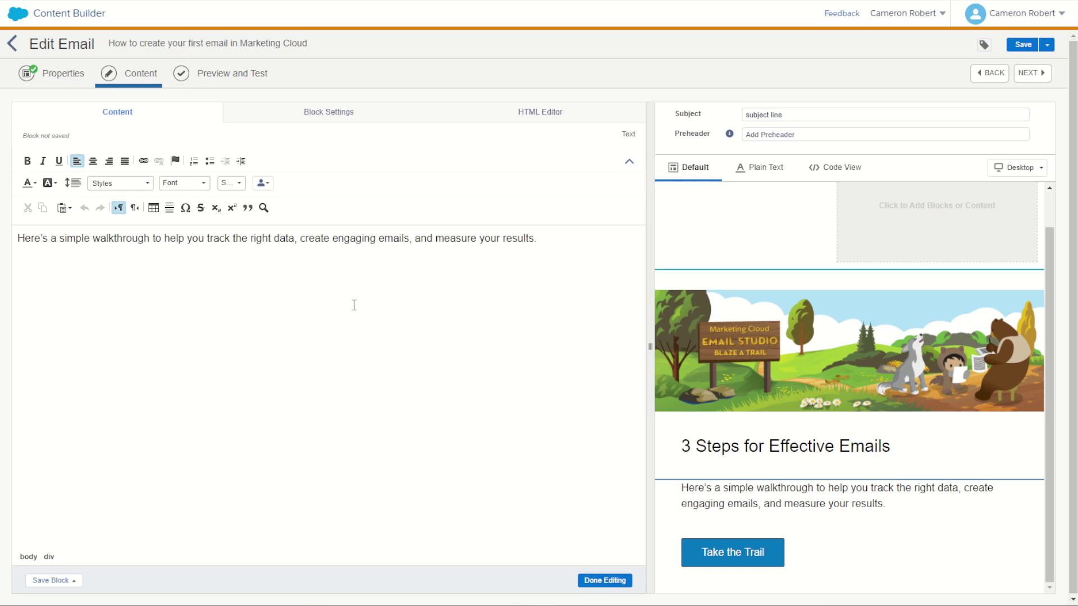
{"action": "left_click", "coordinate": [267, 189]}
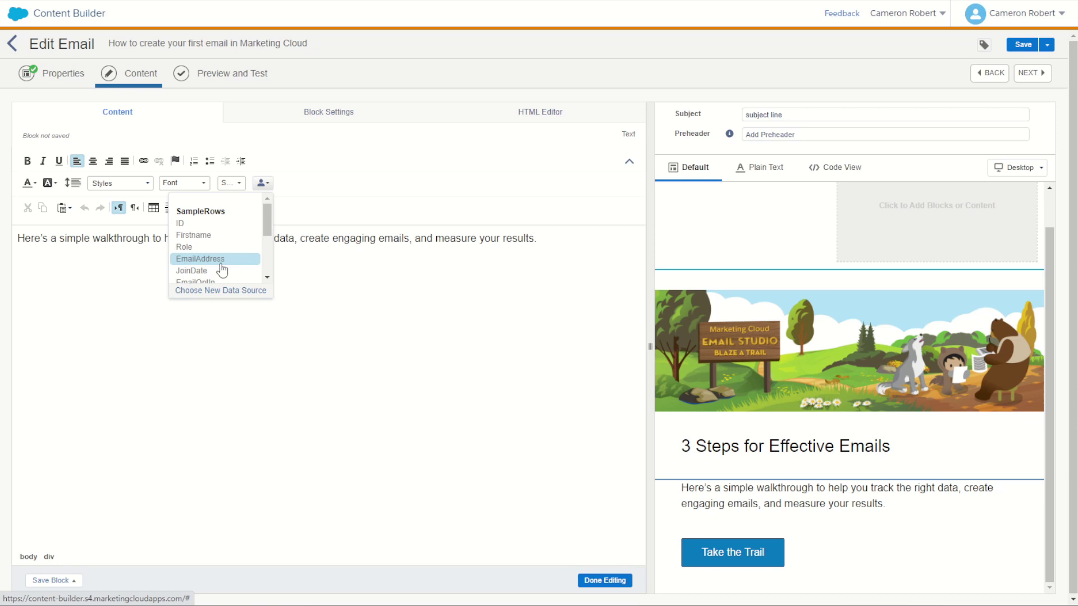
{"action": "left_click", "coordinate": [374, 242]}
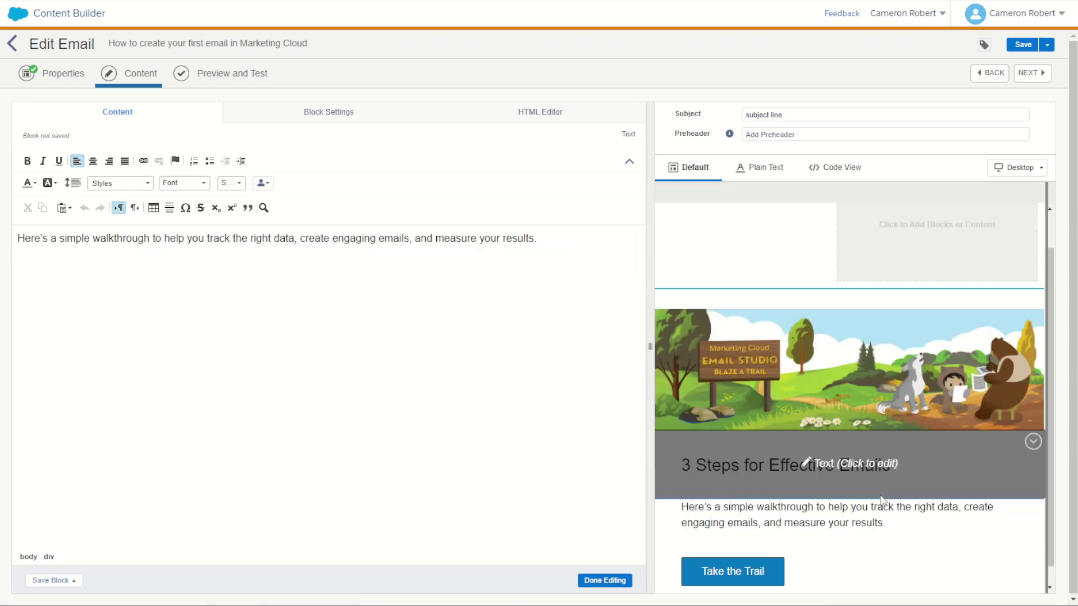
Finish editing the text block, preview the email layout, and return to the email content.
{"action": "left_click", "coordinate": [605, 580]}
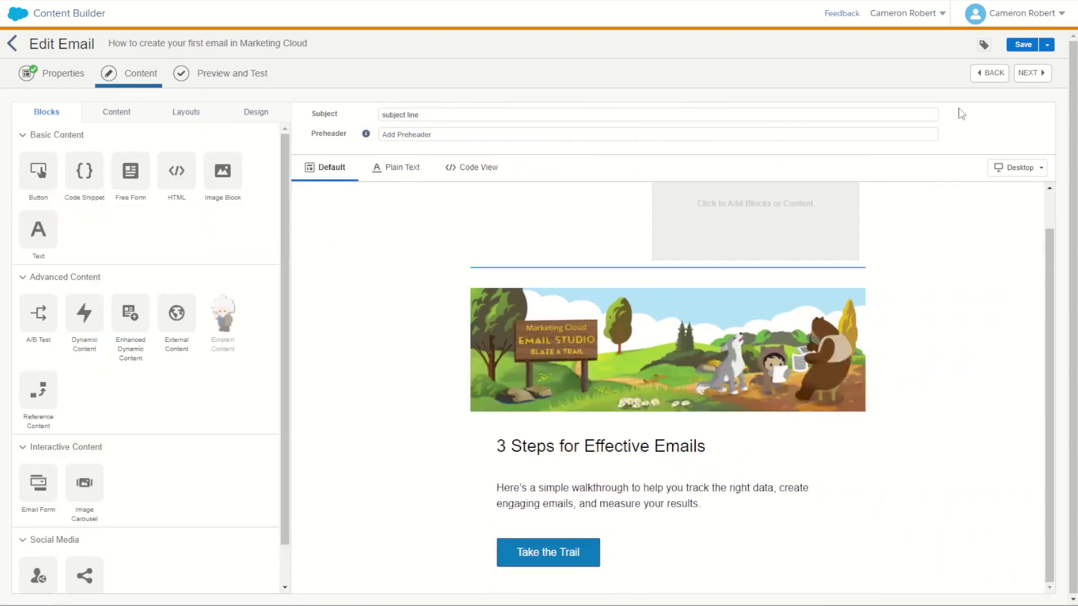
{"action": "left_click", "coordinate": [1031, 73]}
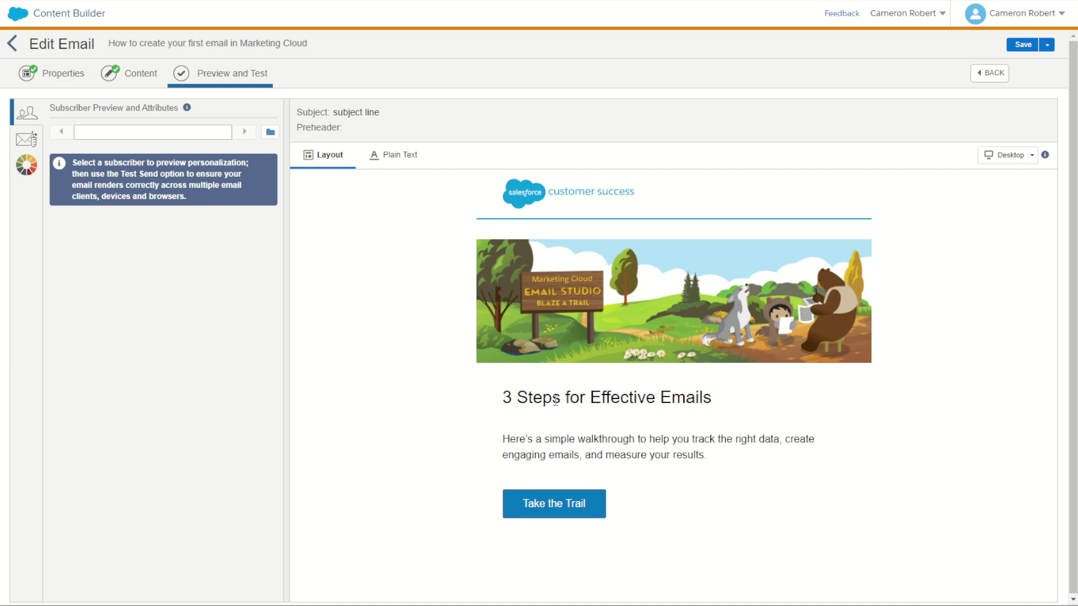
{"action": "left_click", "coordinate": [139, 76]}
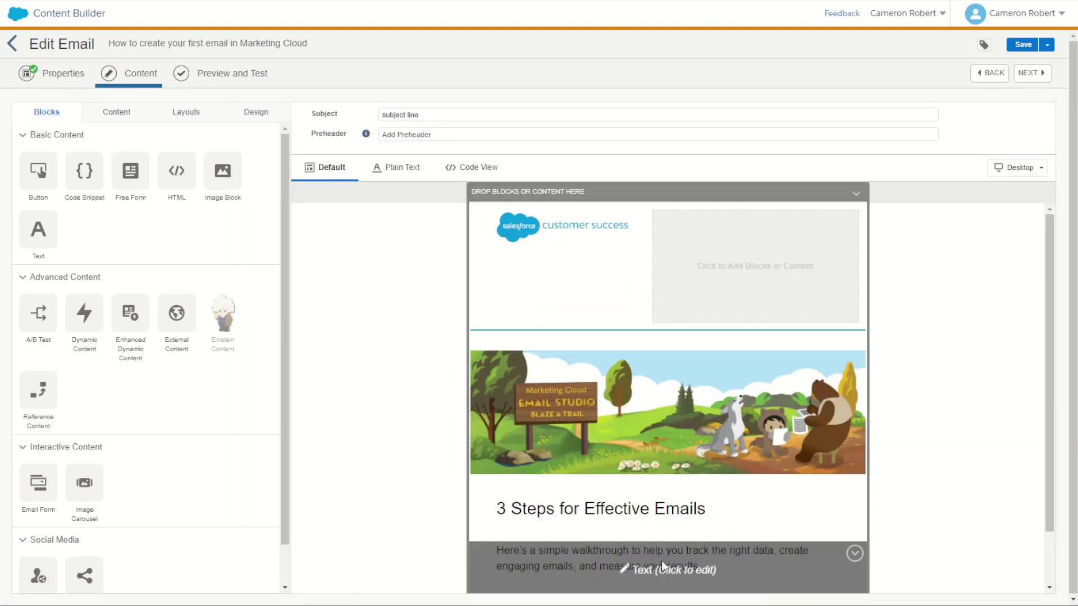
Reopen the walkthrough text block and add the line "Hi Firstname" above the existing paragraph.
{"action": "left_click", "coordinate": [661, 561]}
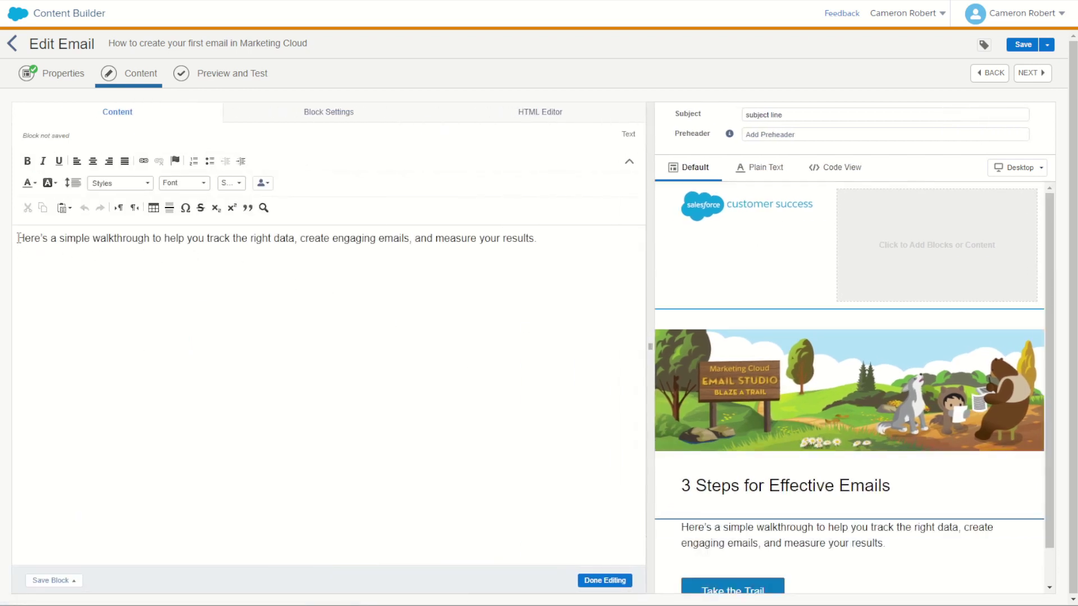
{"action": "left_click", "coordinate": [18, 238]}
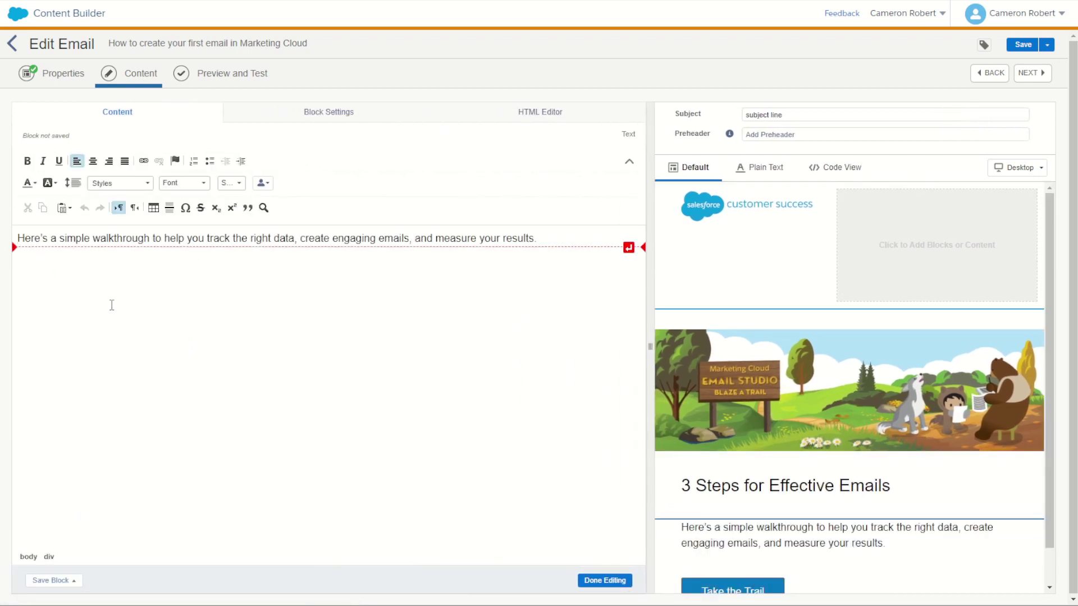
{"action": "key", "text": "Return"}
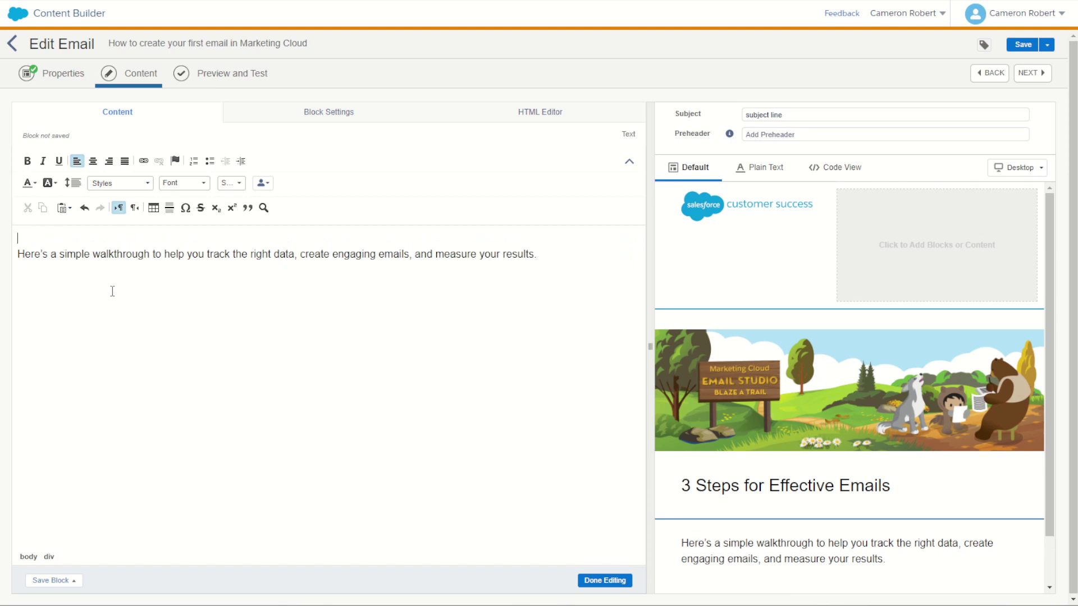
{"action": "type", "text": "Hi Firstname"}
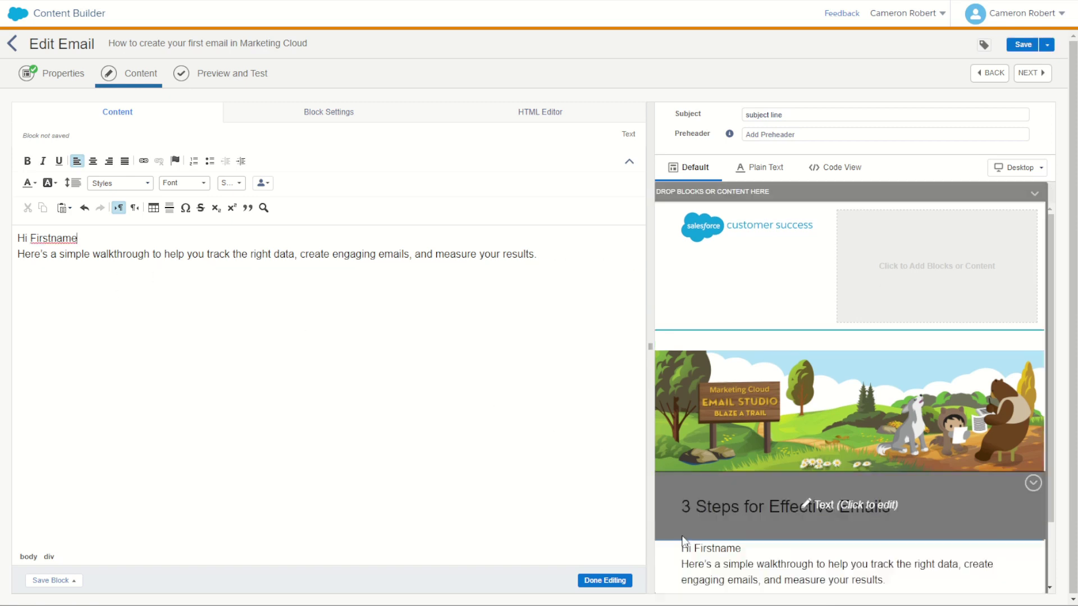
Replace the plain word Firstname in the greeting with the Firstname personalization field from SampleRows.
{"action": "double_click", "coordinate": [53, 238]}
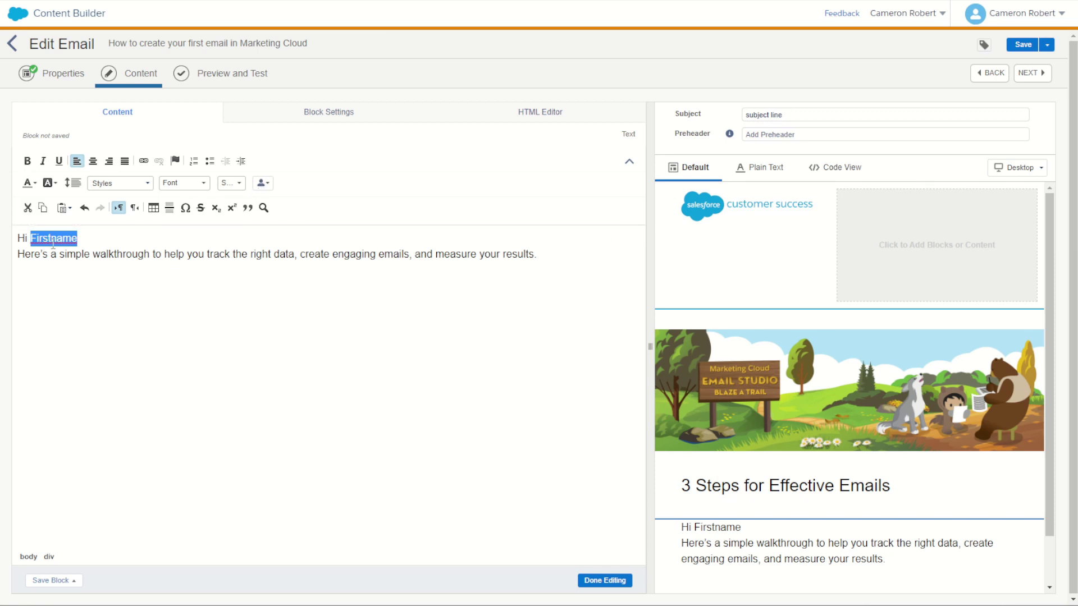
{"action": "key", "text": "BackSpace"}
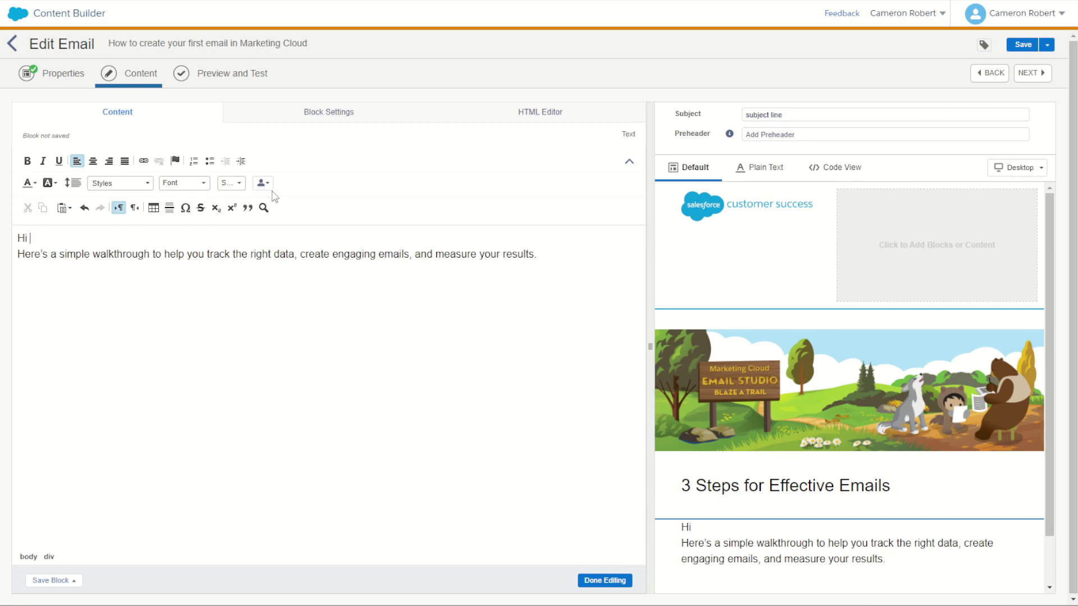
{"action": "left_click", "coordinate": [269, 187]}
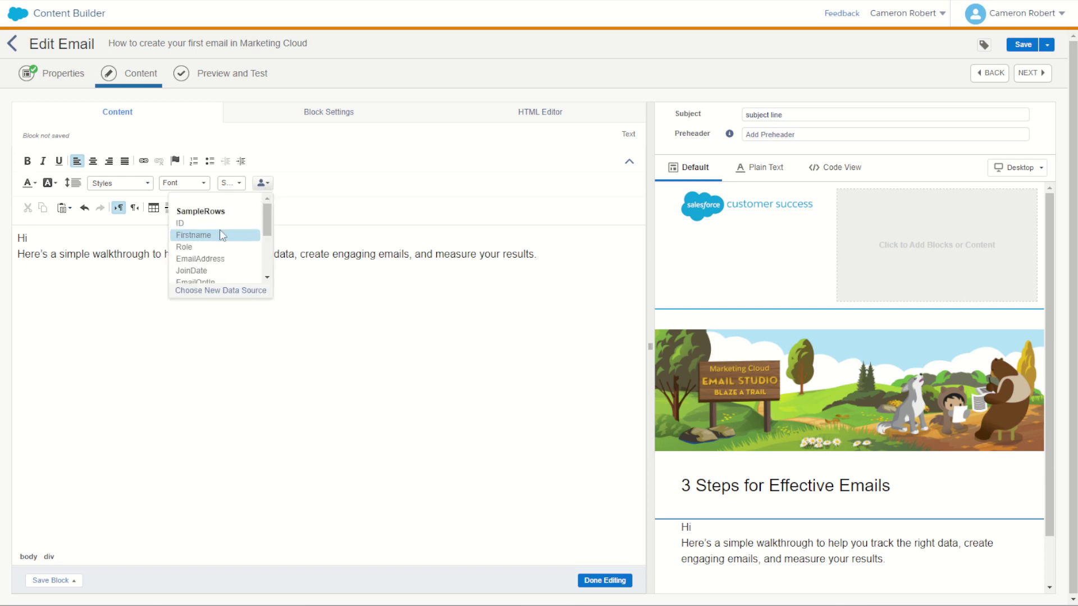
{"action": "left_click", "coordinate": [208, 242]}
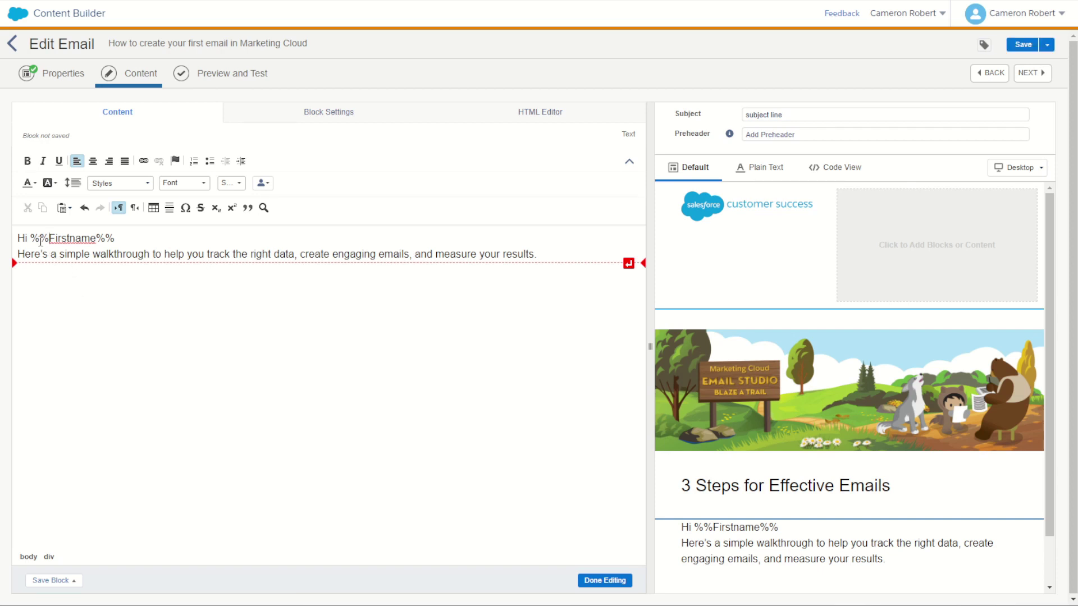
Check the Firstname personalization string in the greeting and open the subscriber preview of the email.
{"action": "left_click_drag", "start_coordinate": [49, 238], "coordinate": [102, 241]}
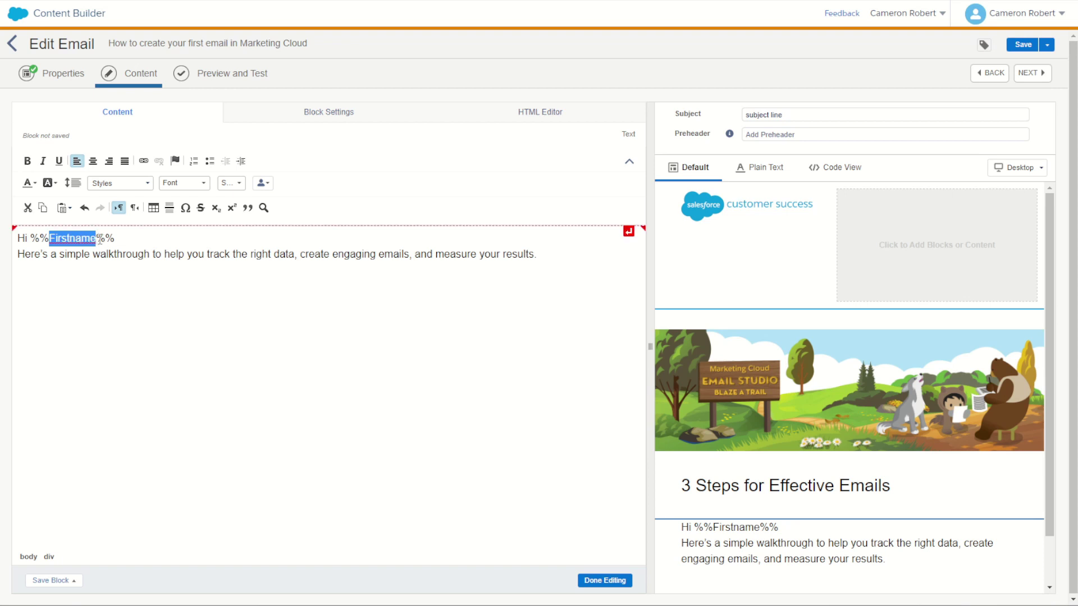
{"action": "left_click", "coordinate": [94, 239]}
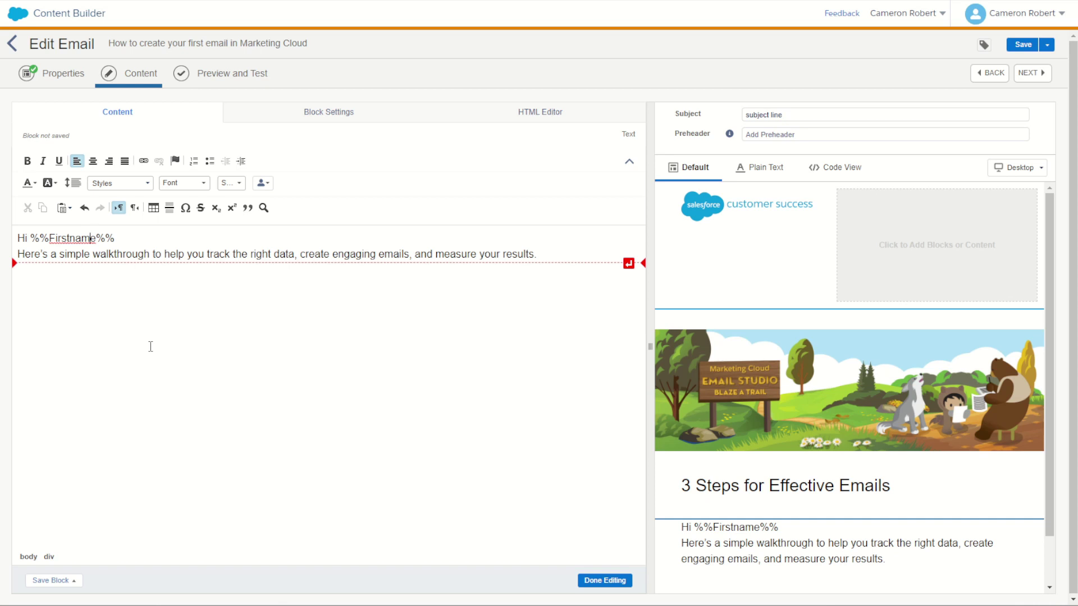
{"action": "left_click", "coordinate": [120, 238]}
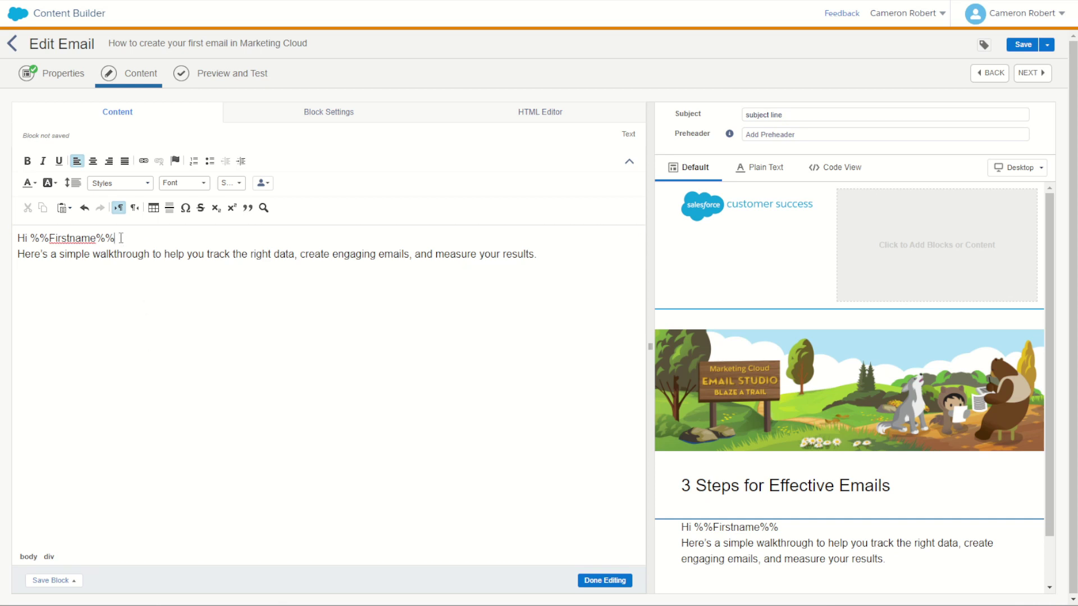
{"action": "left_click", "coordinate": [1036, 73]}
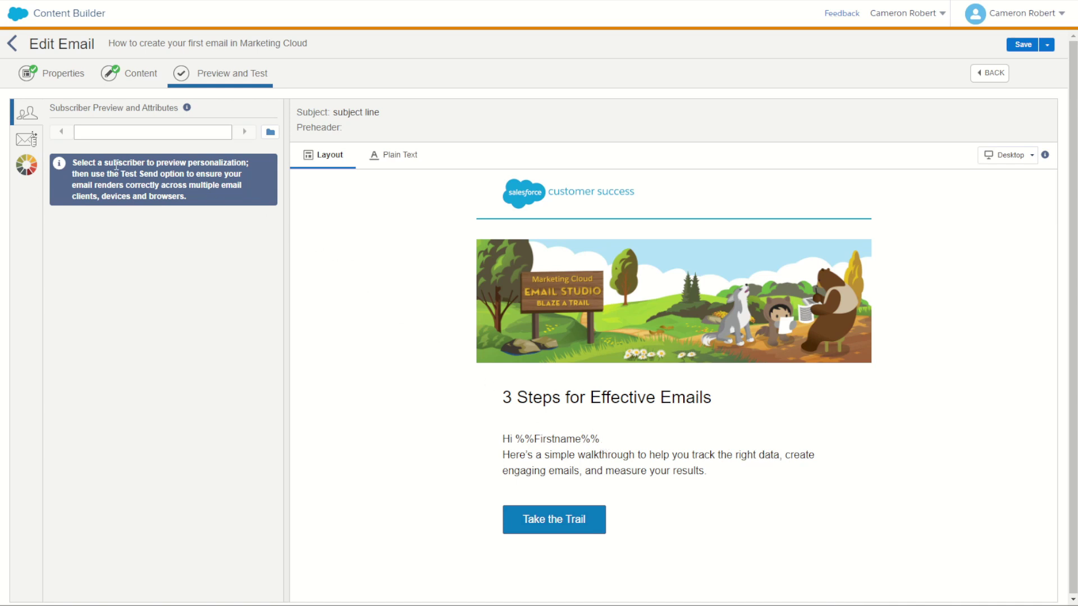
{"action": "left_click_drag", "start_coordinate": [243, 163], "coordinate": [249, 163]}
Select the first record of the SampleRows data extension in the 0Public folder as the preview subscriber.
{"action": "left_click", "coordinate": [271, 134]}
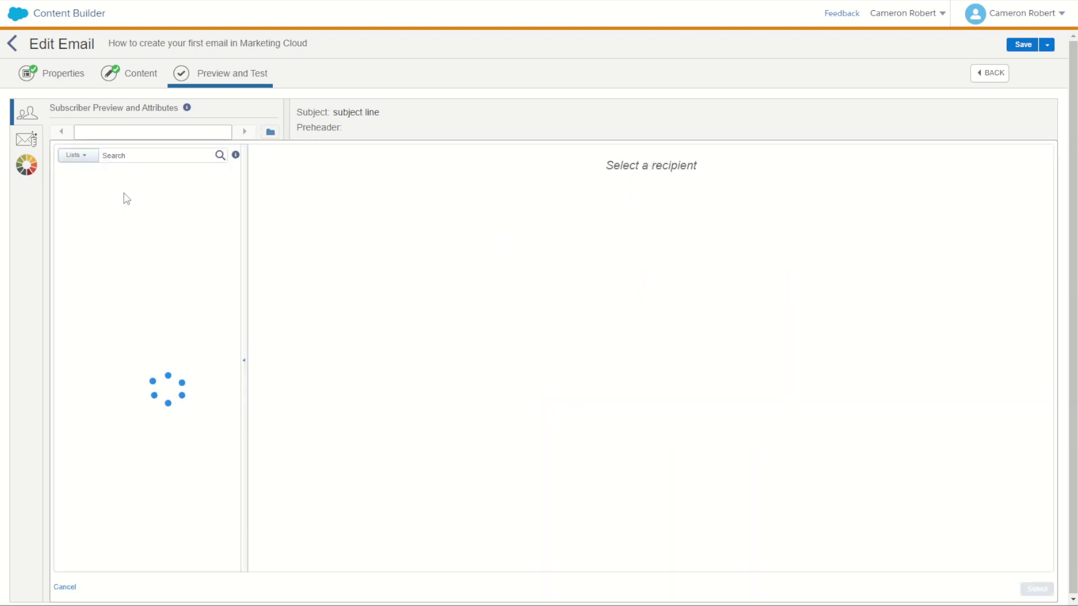
{"action": "left_click", "coordinate": [65, 233]}
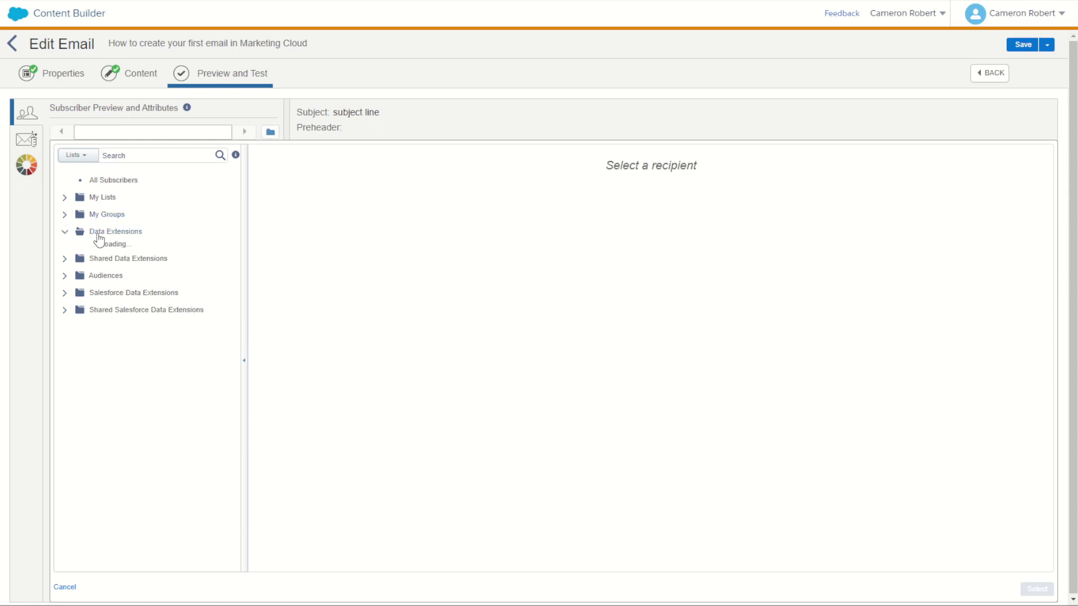
{"action": "left_click", "coordinate": [114, 248]}
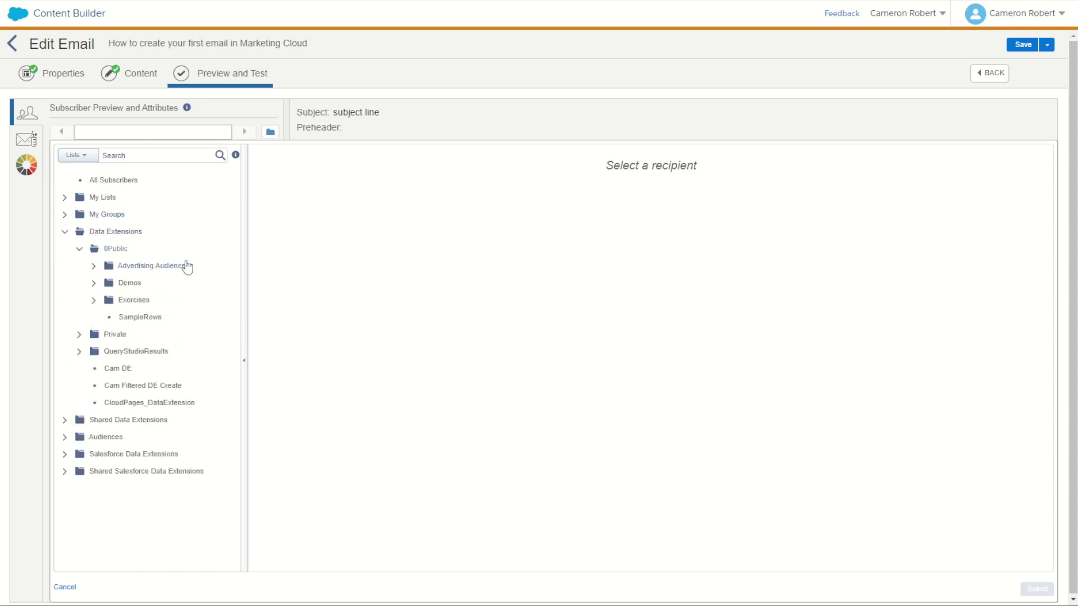
{"action": "left_click", "coordinate": [149, 318]}
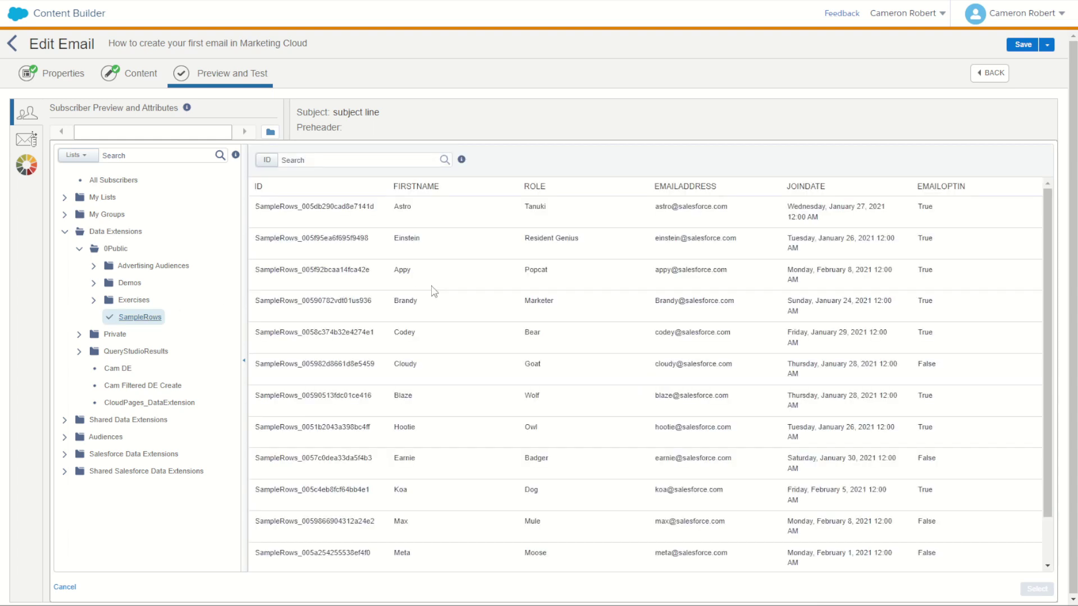
{"action": "left_click", "coordinate": [362, 209]}
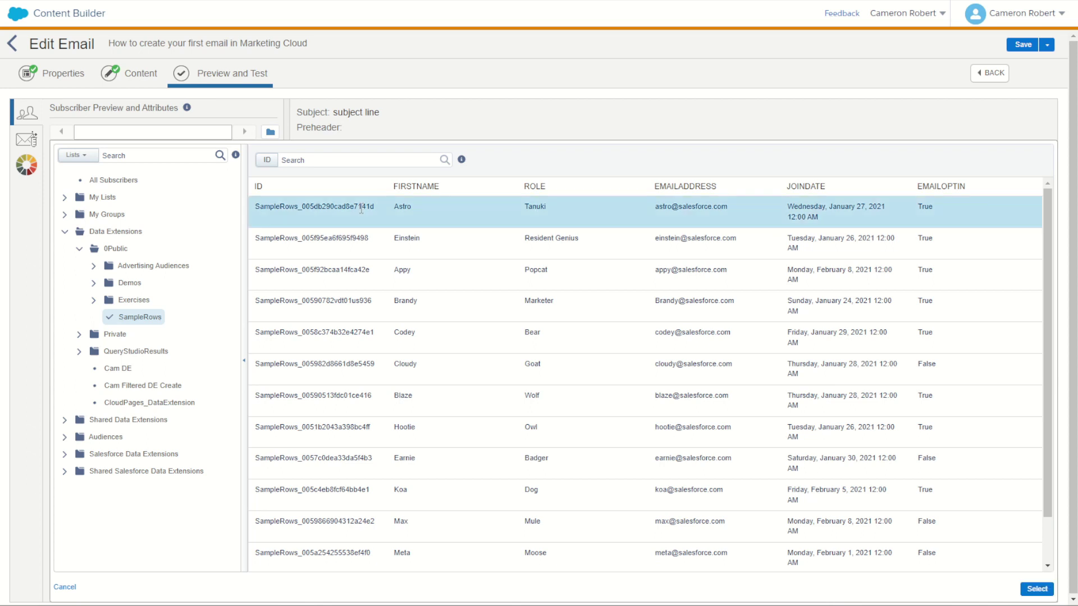
{"action": "left_click", "coordinate": [1037, 589]}
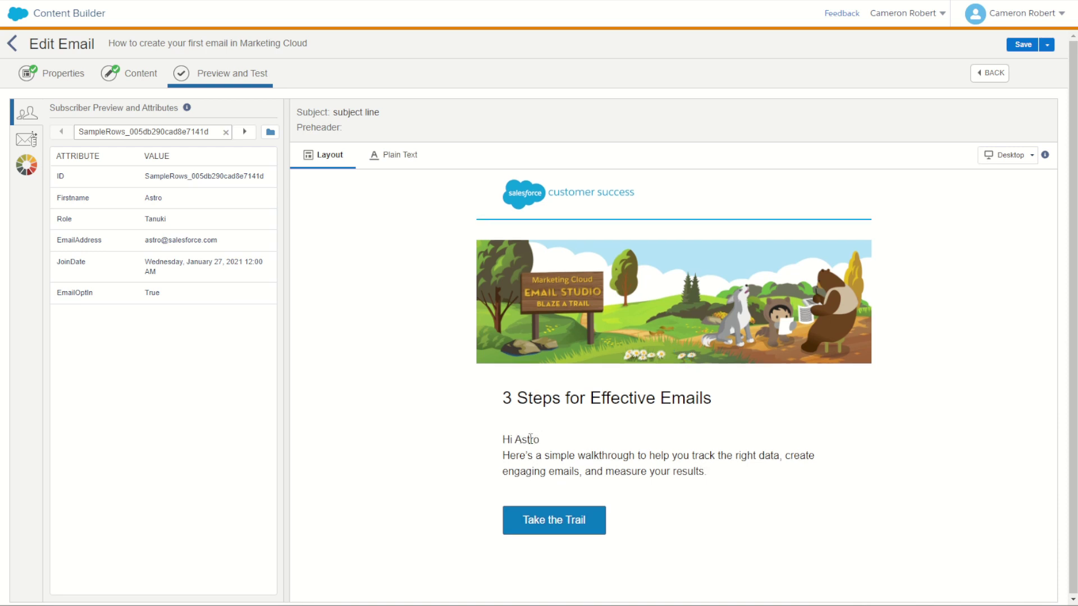
Compare the greeting with the Firstname attribute, stepping through the following four SampleRows subscribers.
{"action": "left_click_drag", "start_coordinate": [516, 440], "coordinate": [549, 441]}
{"action": "double_click", "coordinate": [59, 197]}
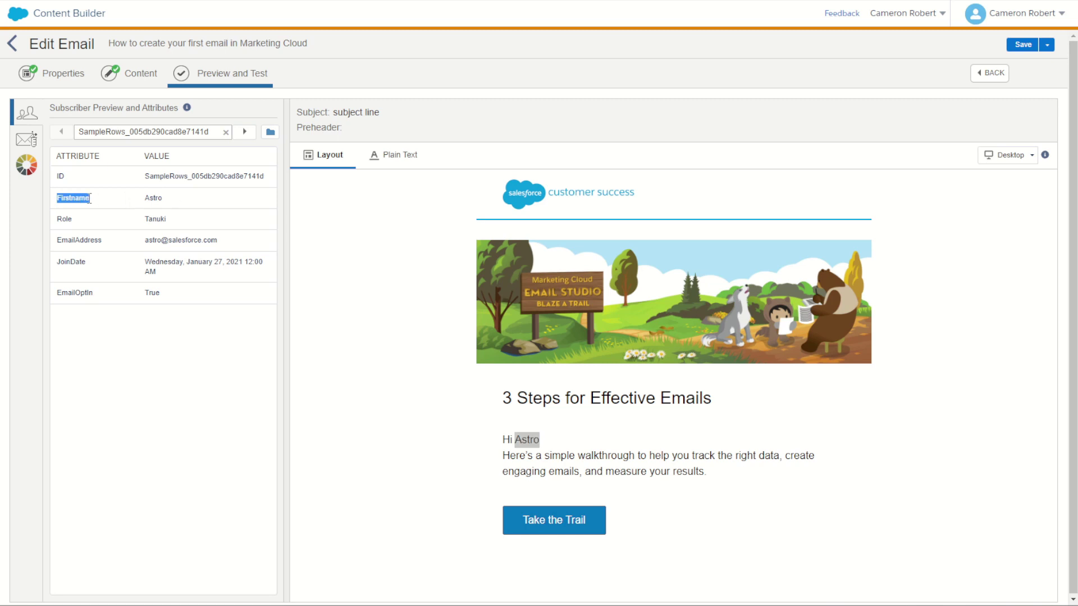
{"action": "left_click", "coordinate": [153, 200]}
{"action": "left_click", "coordinate": [246, 133]}
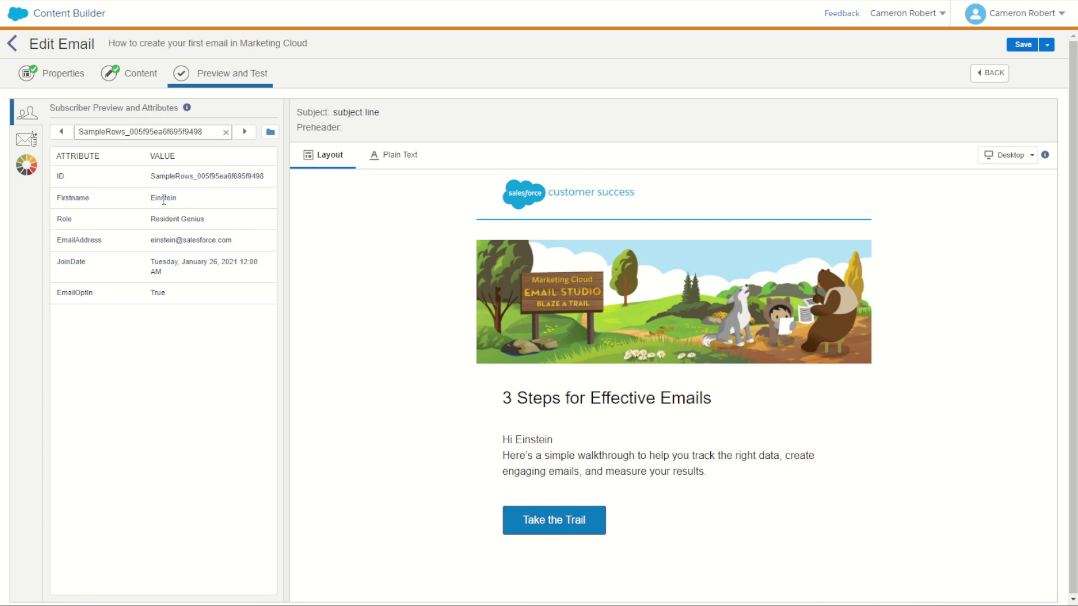
{"action": "left_click_drag", "start_coordinate": [517, 439], "coordinate": [555, 444]}
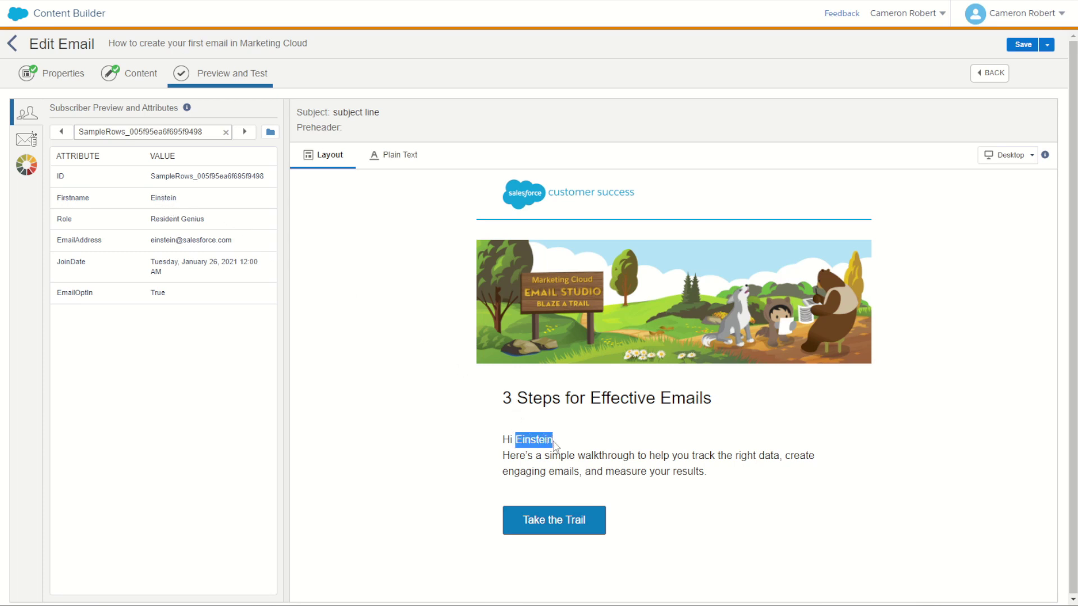
{"action": "left_click", "coordinate": [246, 133]}
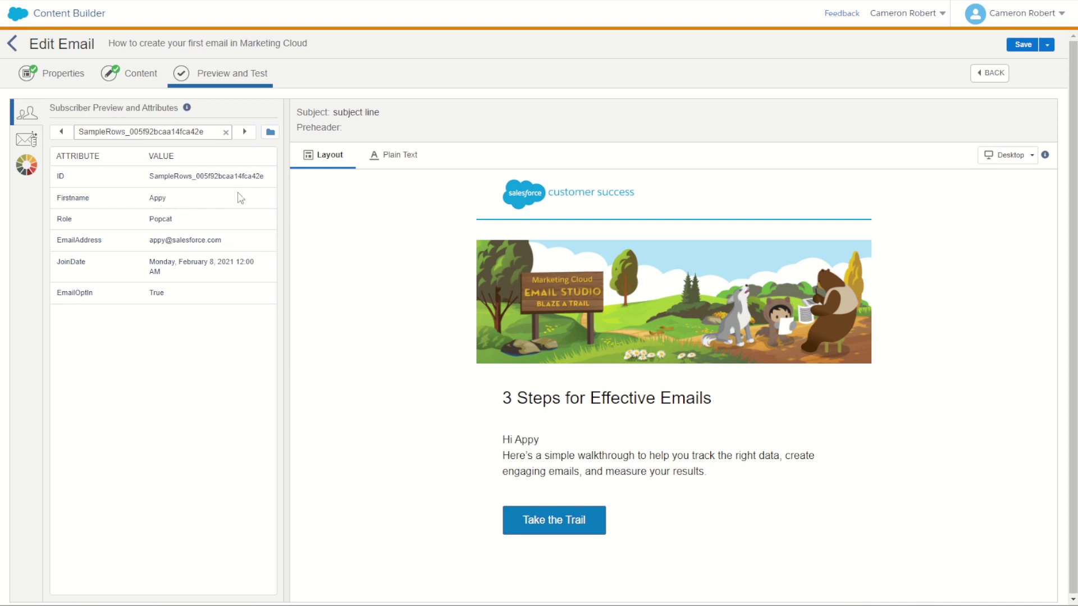
{"action": "left_click", "coordinate": [244, 133]}
{"action": "left_click", "coordinate": [244, 133]}
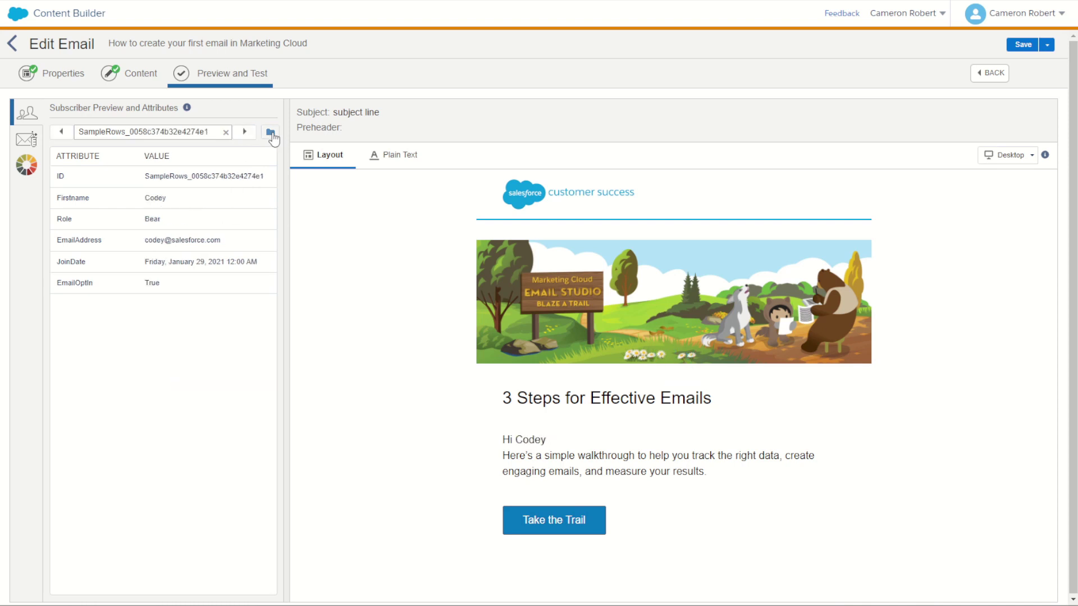
Preview the email for the SampleRows subscriber whose role is Marketer, check the Firstname attribute, and return to the email content.
{"action": "left_click", "coordinate": [270, 133]}
{"action": "scroll", "coordinate": [427, 321], "scroll_direction": "down", "scroll_amount": 1}
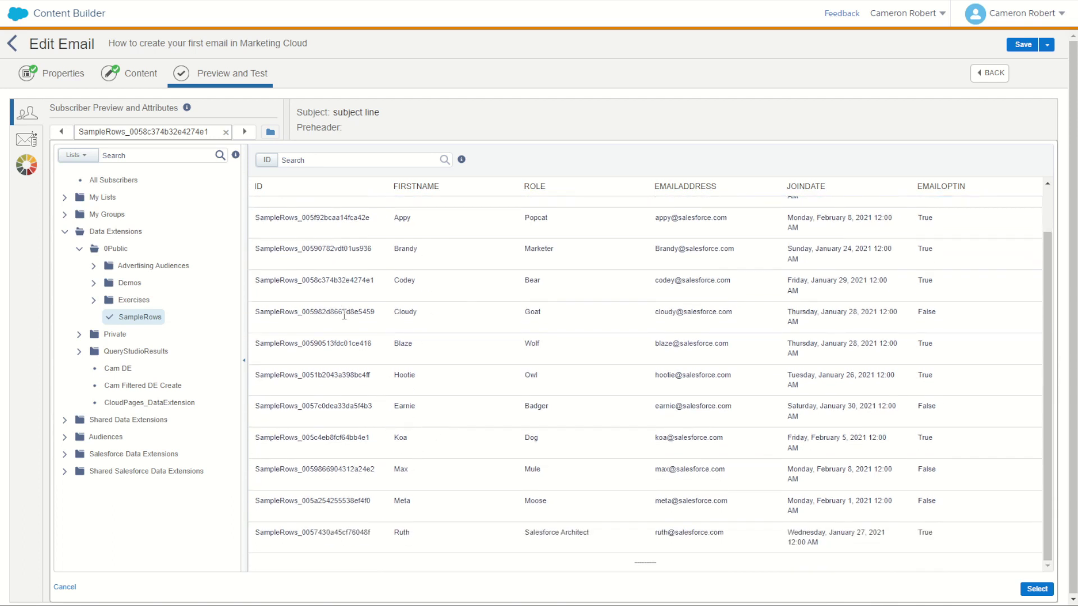
{"action": "left_click", "coordinate": [343, 252]}
{"action": "left_click", "coordinate": [1036, 589]}
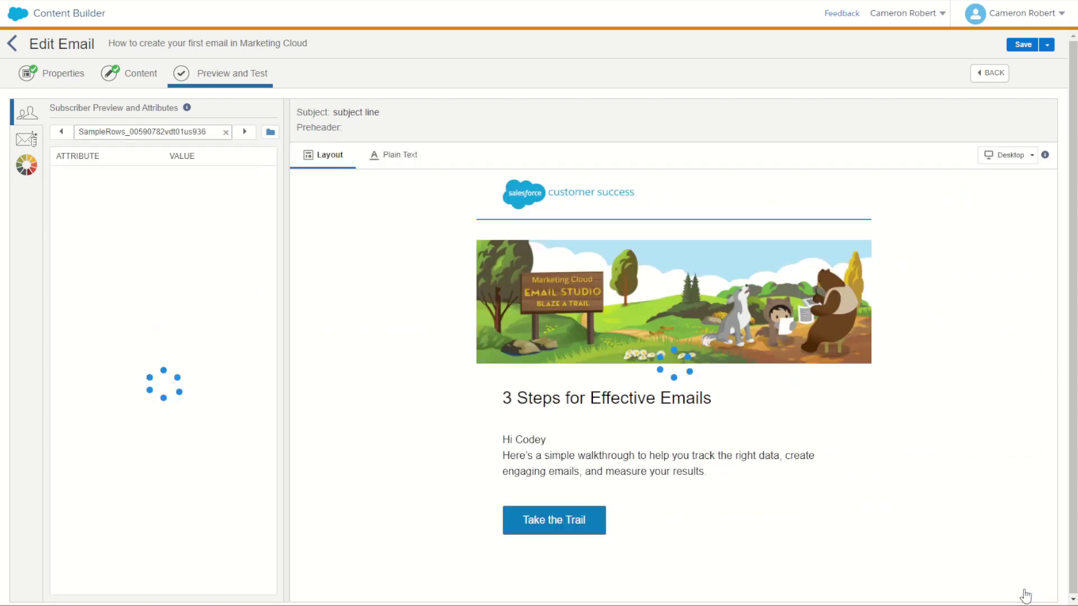
{"action": "left_click_drag", "start_coordinate": [151, 197], "coordinate": [176, 200]}
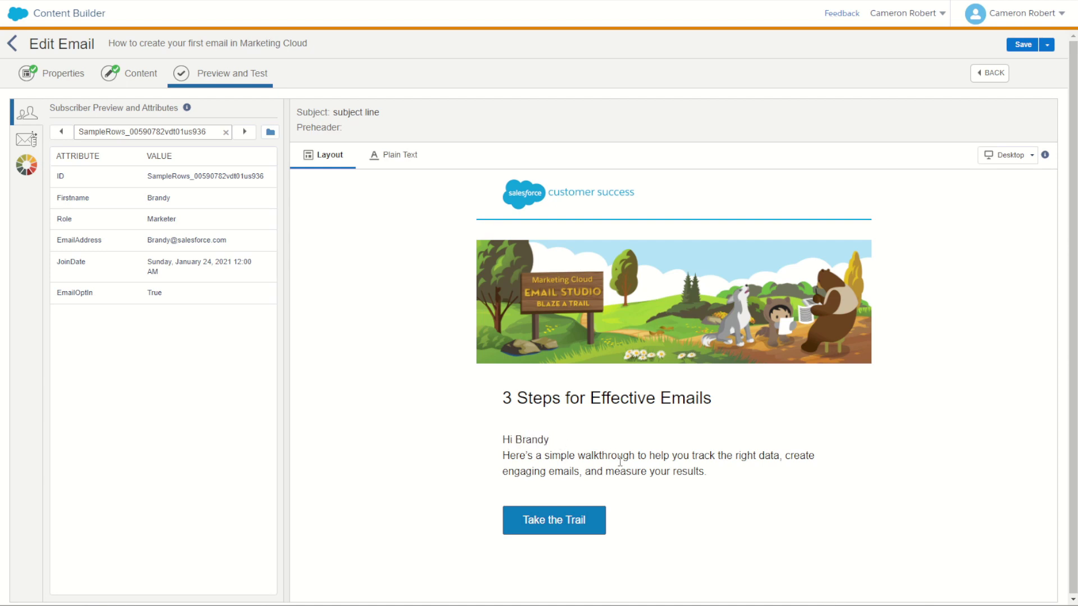
{"action": "left_click", "coordinate": [139, 76]}
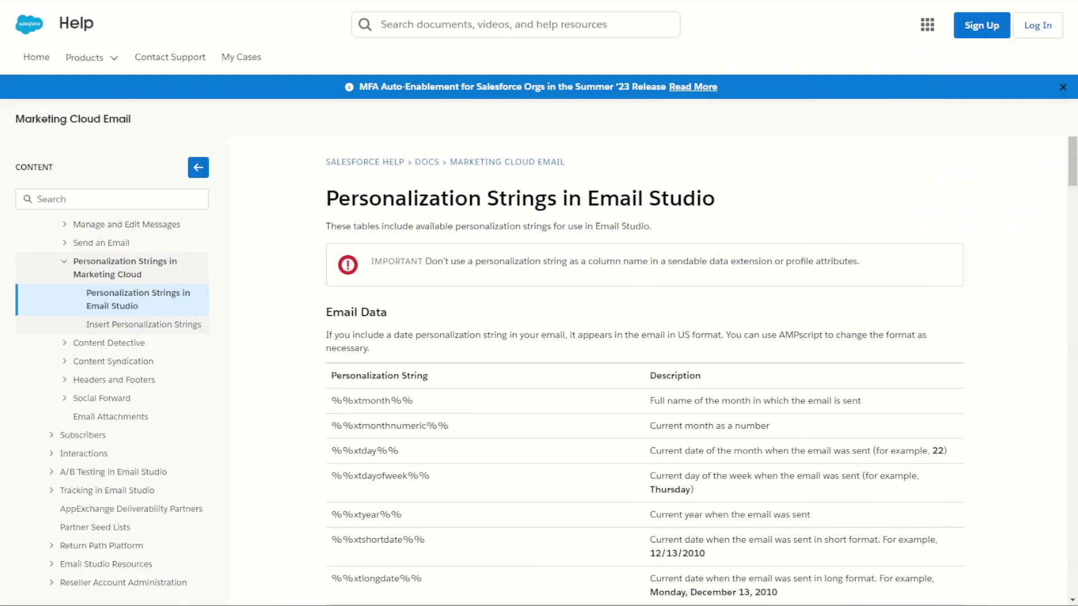
Switch to the Salesforce Help page on personalization strings in Email Studio and examine the email, recipient and sender strings.
{"action": "left_click_drag", "start_coordinate": [355, 403], "coordinate": [390, 403]}
{"action": "left_click", "coordinate": [769, 221]}
{"action": "scroll", "coordinate": [517, 306], "scroll_direction": "down", "scroll_amount": 3}
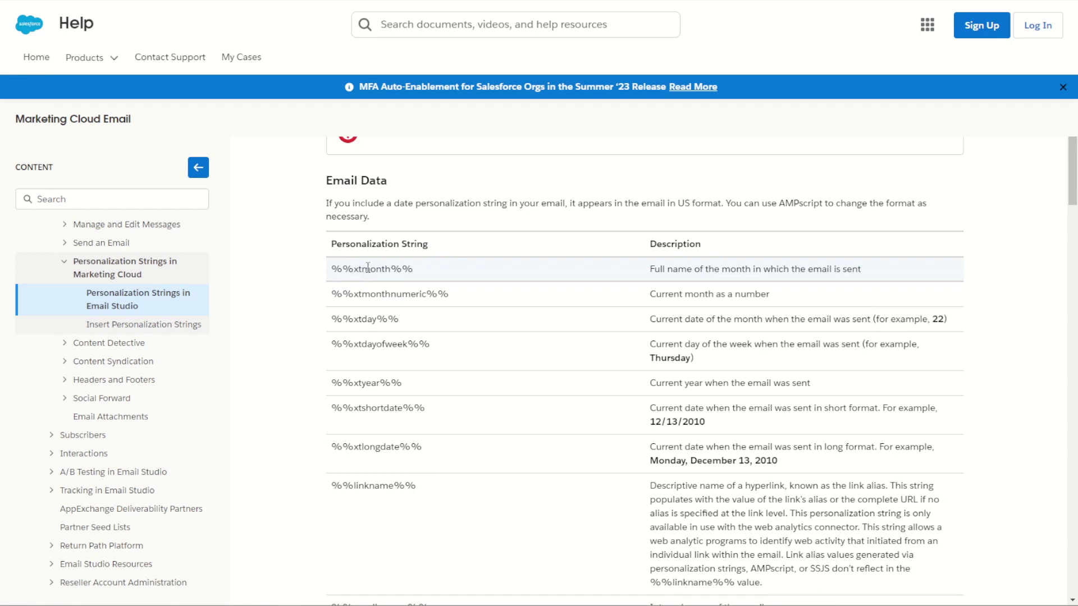
{"action": "scroll", "coordinate": [389, 304], "scroll_direction": "down", "scroll_amount": 3}
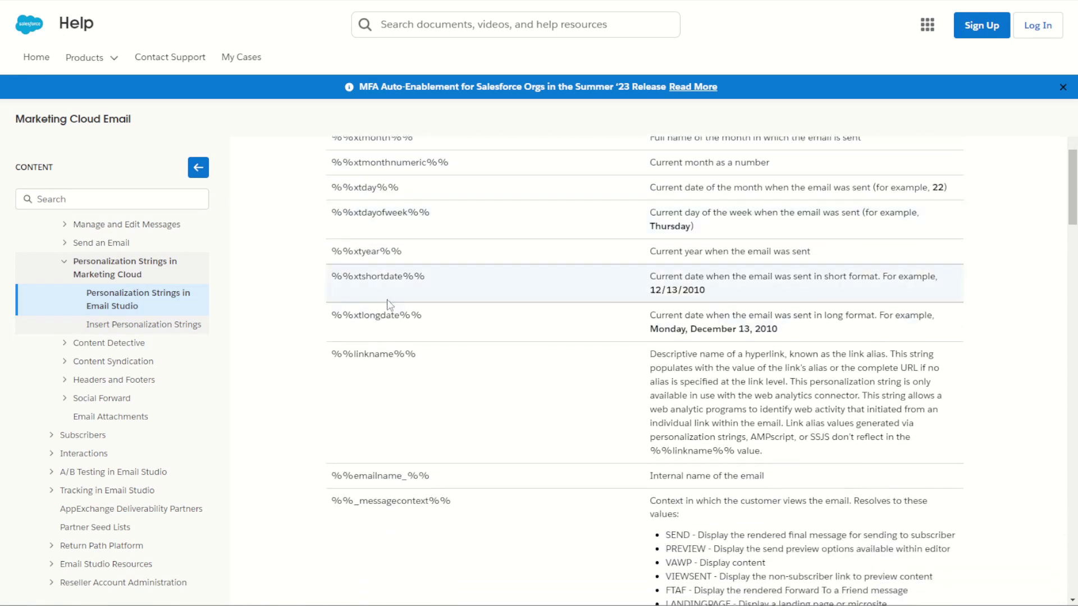
{"action": "scroll", "coordinate": [393, 307], "scroll_direction": "down", "scroll_amount": 3}
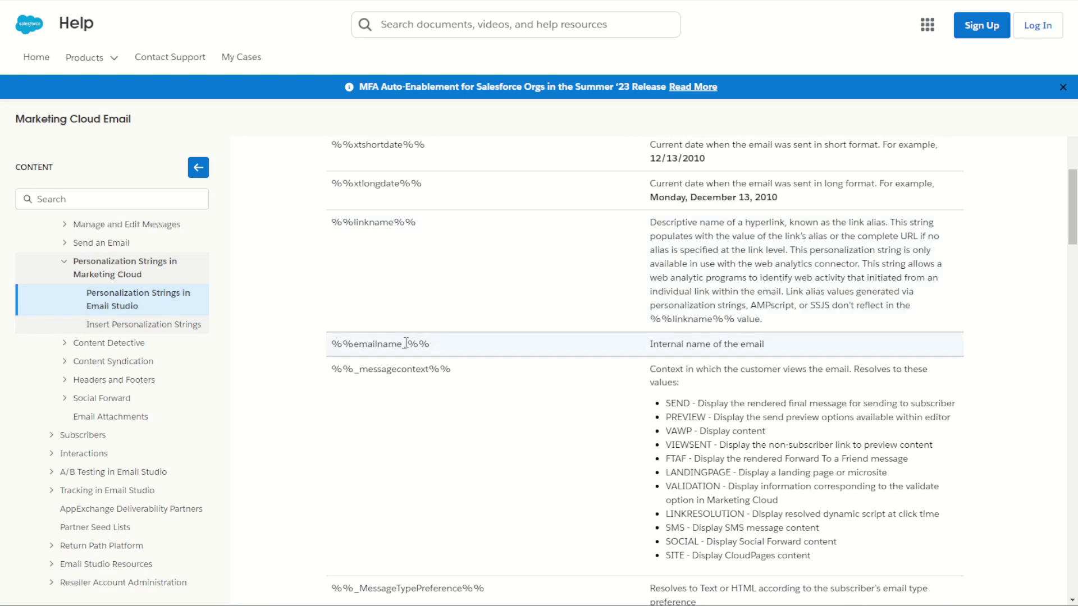
{"action": "scroll", "coordinate": [406, 342], "scroll_direction": "down", "scroll_amount": 1}
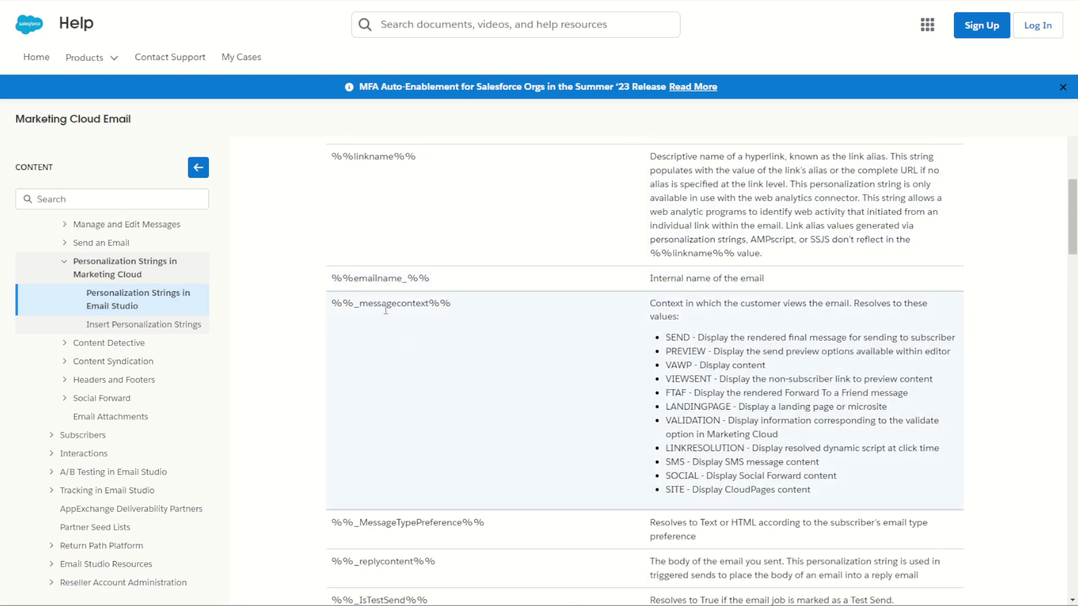
{"action": "scroll", "coordinate": [388, 303], "scroll_direction": "down", "scroll_amount": 4}
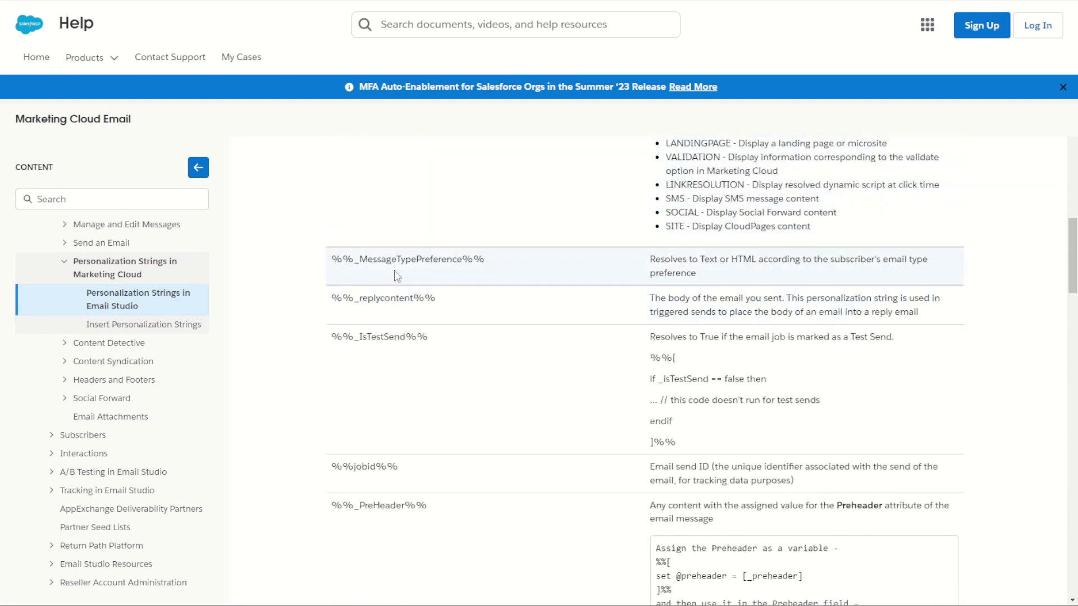
{"action": "scroll", "coordinate": [393, 270], "scroll_direction": "down", "scroll_amount": 2}
{"action": "scroll", "coordinate": [368, 334], "scroll_direction": "down", "scroll_amount": 3}
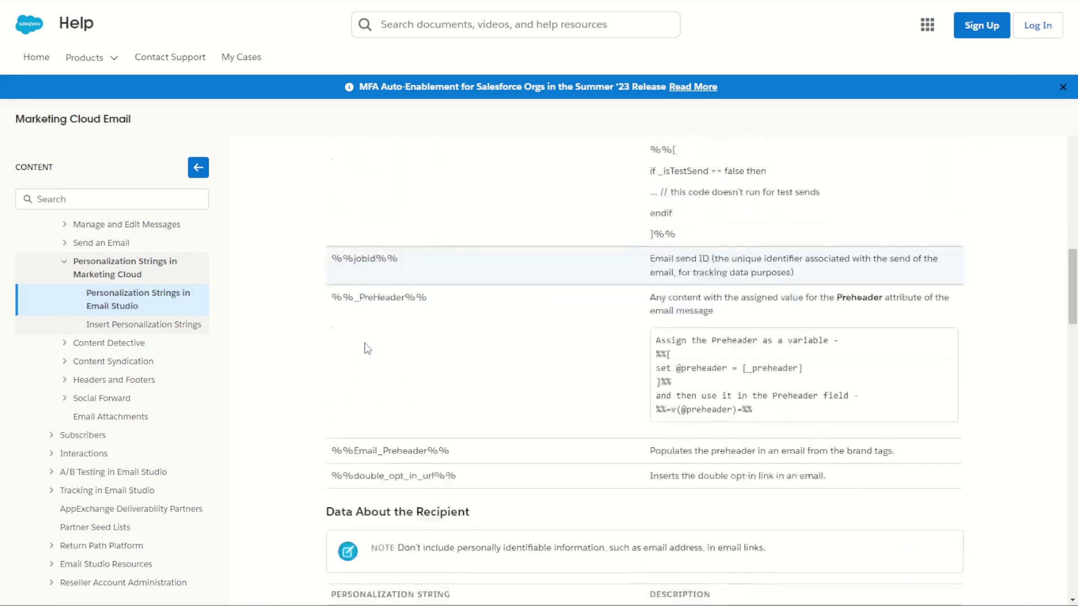
{"action": "scroll", "coordinate": [386, 322], "scroll_direction": "down", "scroll_amount": 10}
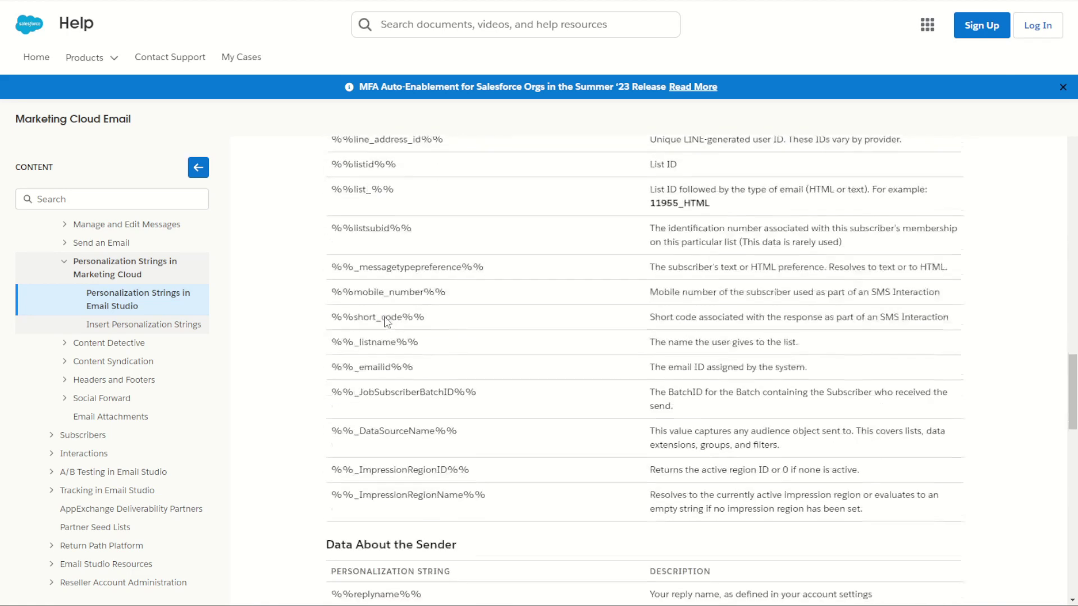
{"action": "scroll", "coordinate": [388, 321], "scroll_direction": "down", "scroll_amount": 2}
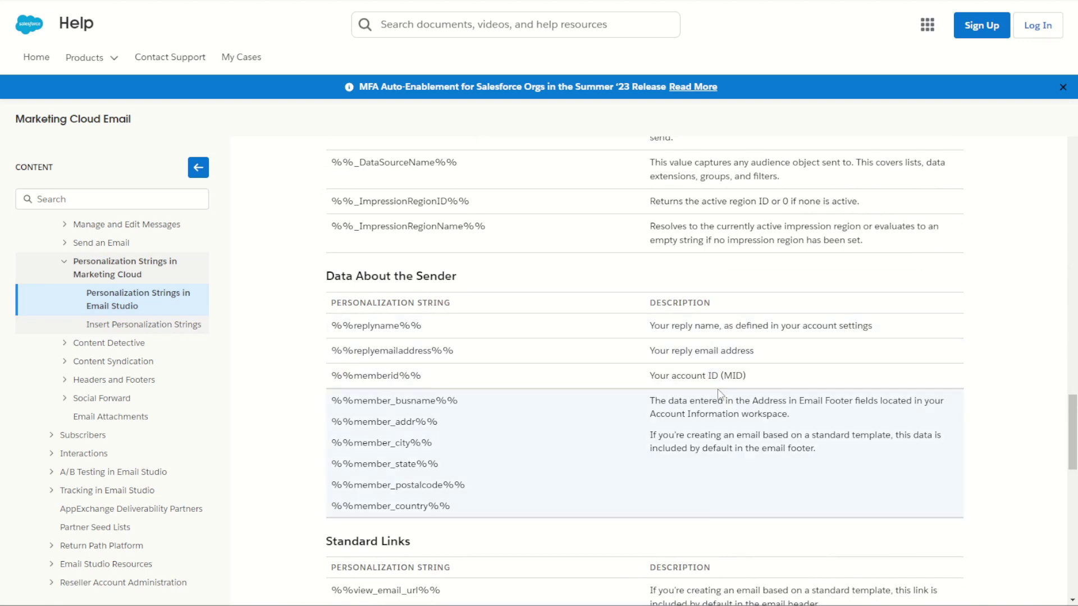
{"action": "scroll", "coordinate": [727, 393], "scroll_direction": "up", "scroll_amount": 15}
{"action": "scroll", "coordinate": [727, 393], "scroll_direction": "up", "scroll_amount": 15}
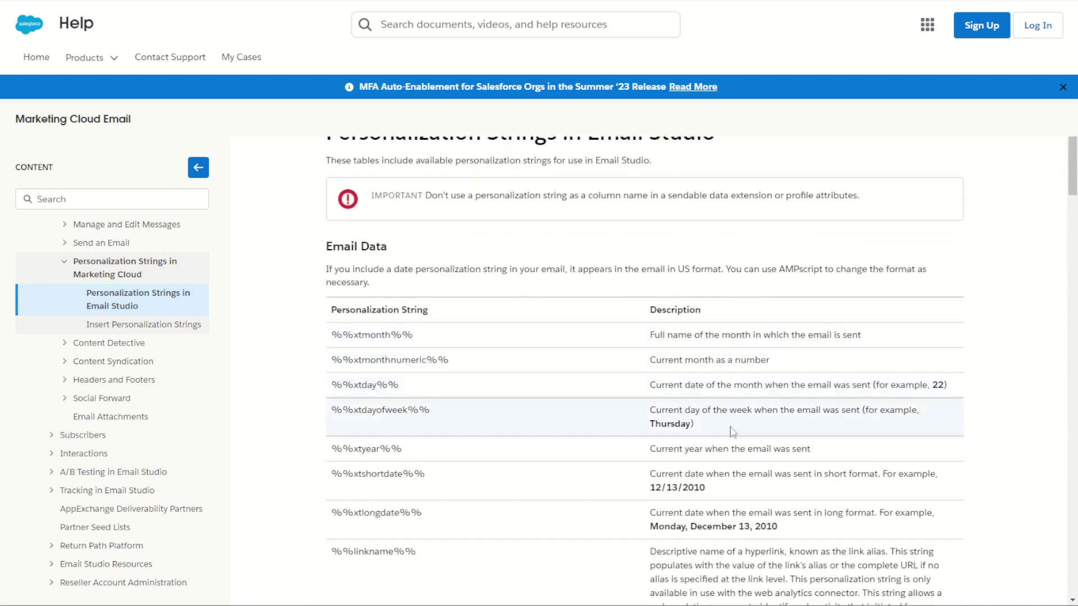
{"action": "scroll", "coordinate": [741, 442], "scroll_direction": "down", "scroll_amount": 3}
{"action": "scroll", "coordinate": [741, 441], "scroll_direction": "down", "scroll_amount": 2}
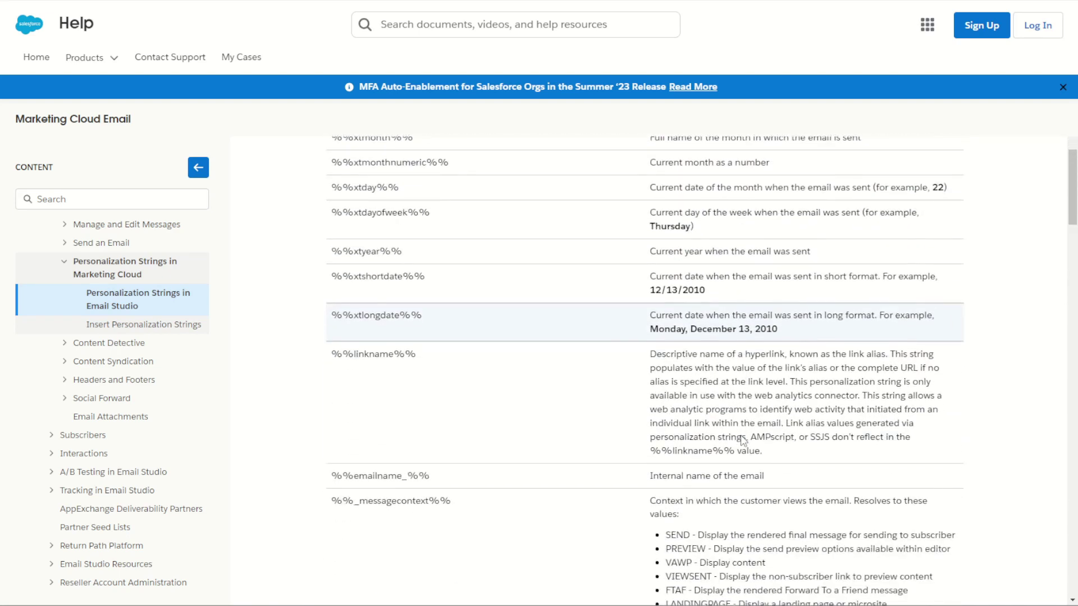
{"action": "scroll", "coordinate": [600, 284], "scroll_direction": "up", "scroll_amount": 2}
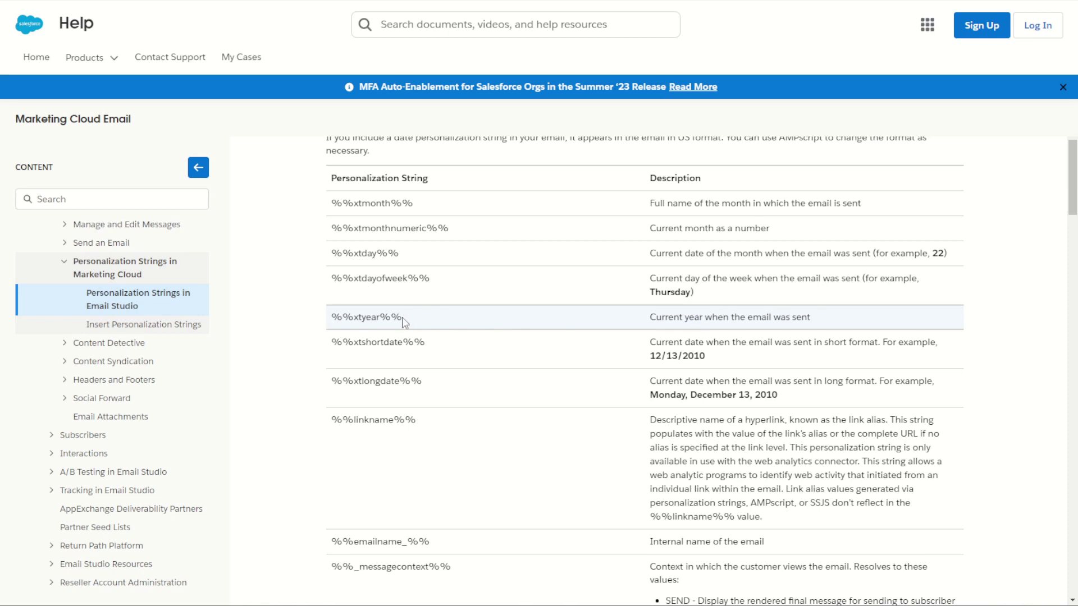
Copy %%xtyear%% from the help page, append "the year is %%xtyear%%" to the greeting in Content Builder, and preview the email.
{"action": "left_click_drag", "start_coordinate": [402, 319], "coordinate": [334, 326]}
{"action": "key", "text": "ctrl+c"}
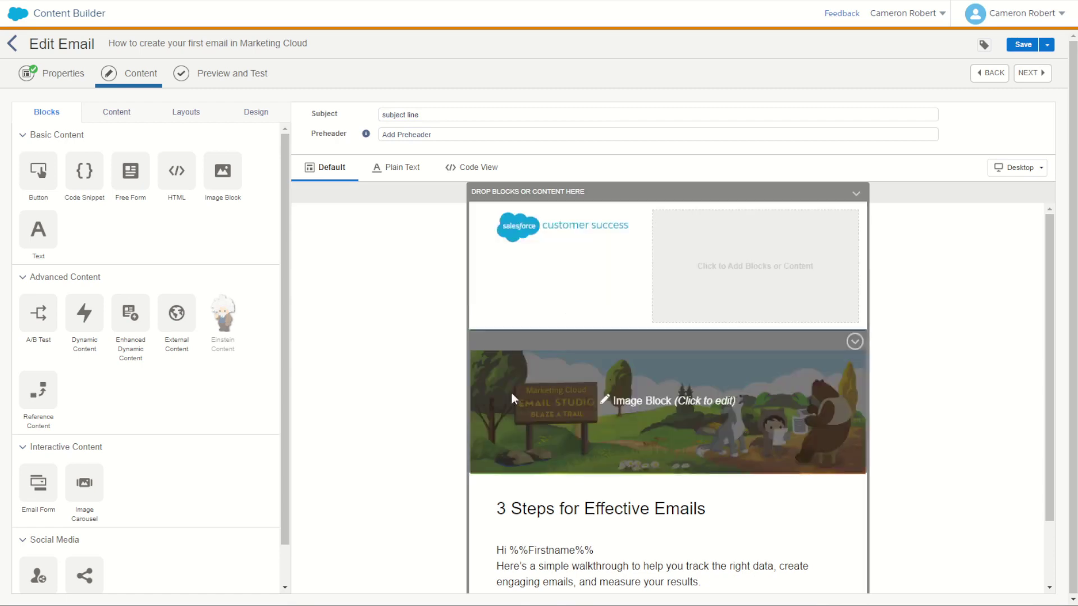
{"action": "scroll", "coordinate": [567, 520], "scroll_direction": "down", "scroll_amount": 2}
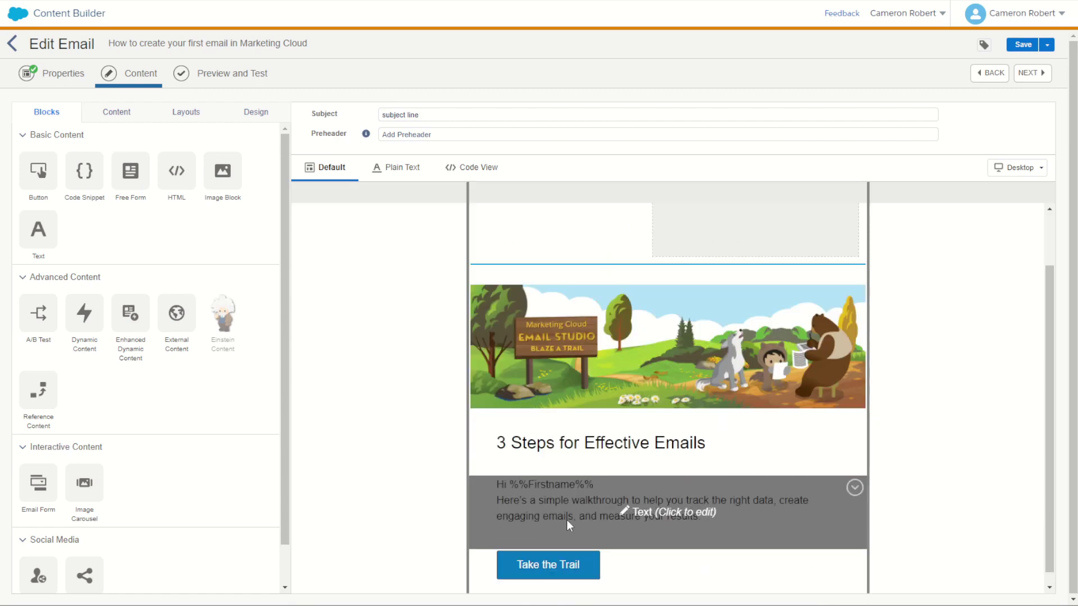
{"action": "left_click", "coordinate": [614, 504]}
{"action": "left_click", "coordinate": [142, 239]}
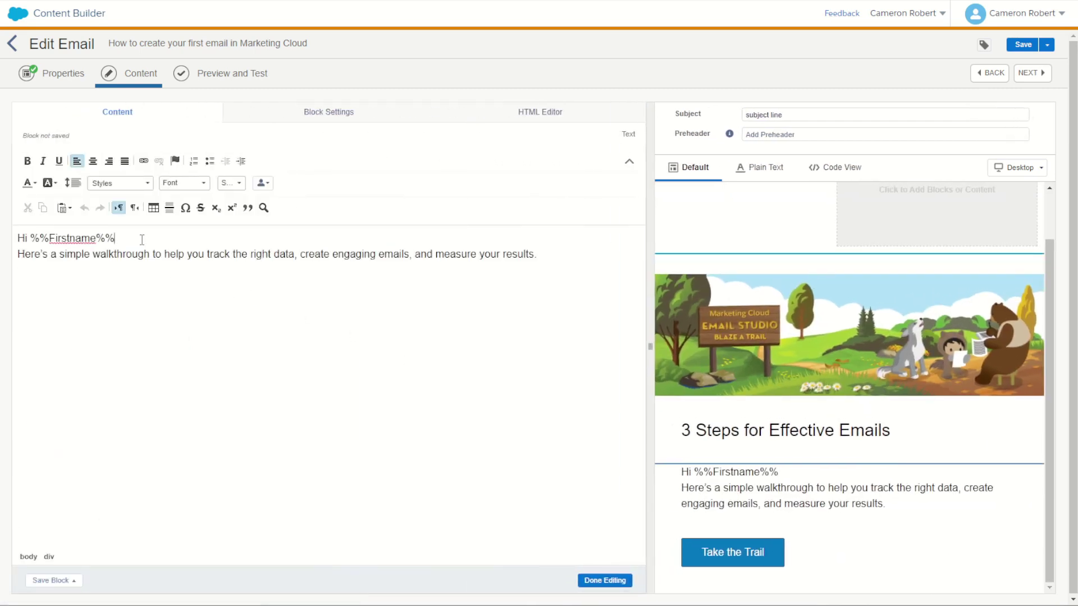
{"action": "type", "text": "the year is"}
{"action": "key", "text": "ctrl+v"}
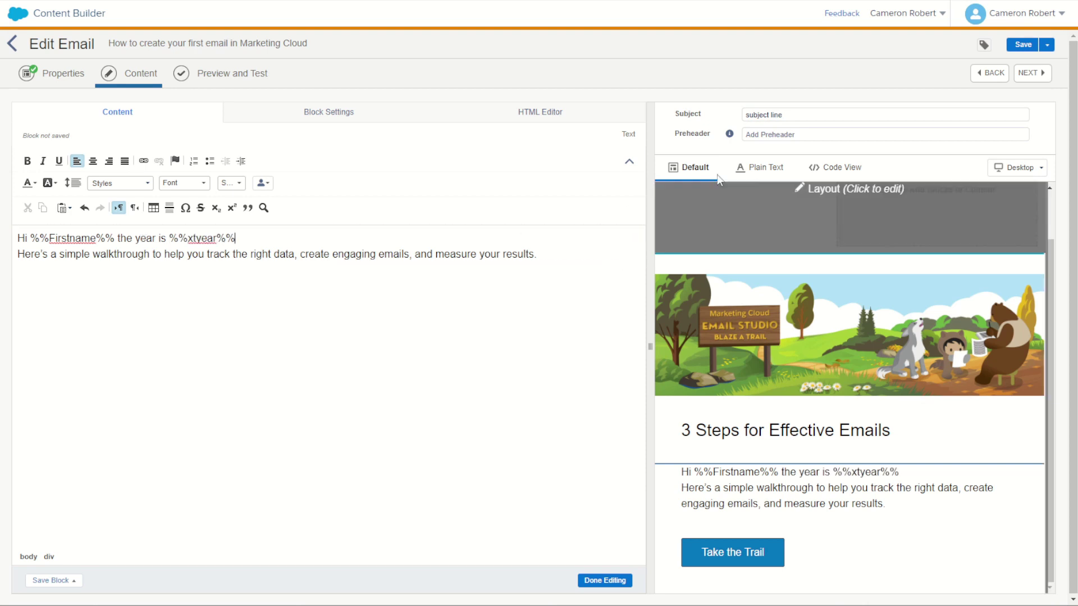
{"action": "left_click", "coordinate": [1045, 73]}
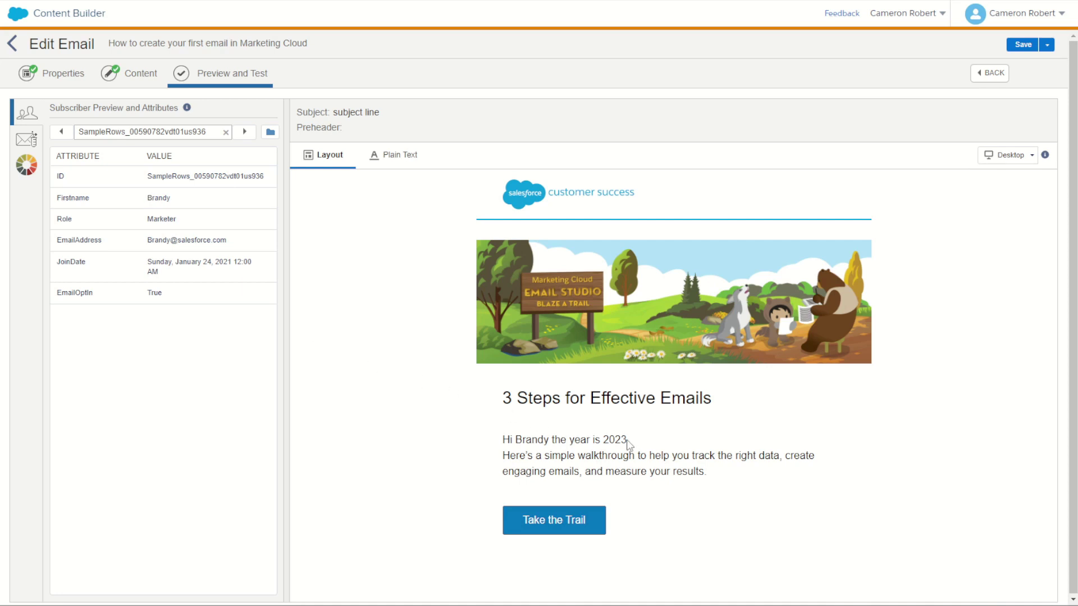
Open the greeting text block for editing and copy the %%emailname_%% string from the Salesforce Help page.
{"action": "left_click", "coordinate": [139, 75]}
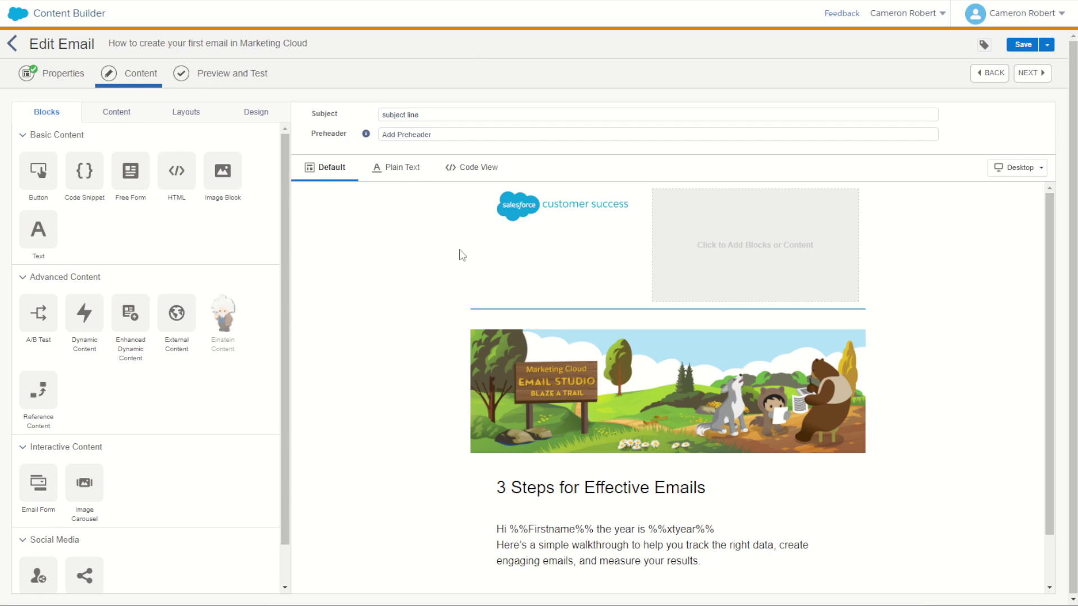
{"action": "left_click", "coordinate": [614, 544]}
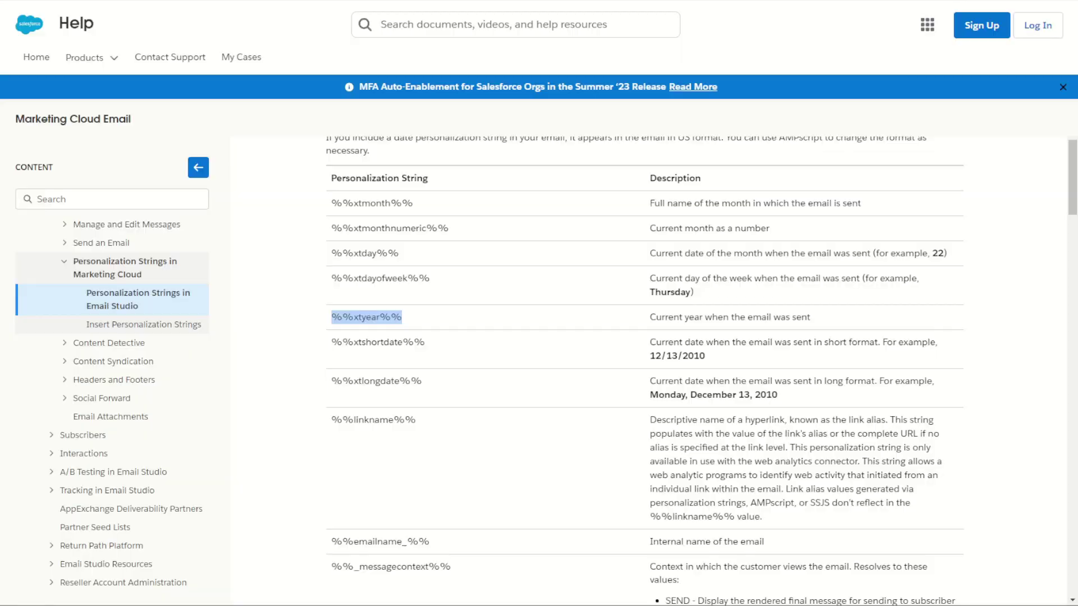
{"action": "scroll", "coordinate": [505, 298], "scroll_direction": "down", "scroll_amount": 5}
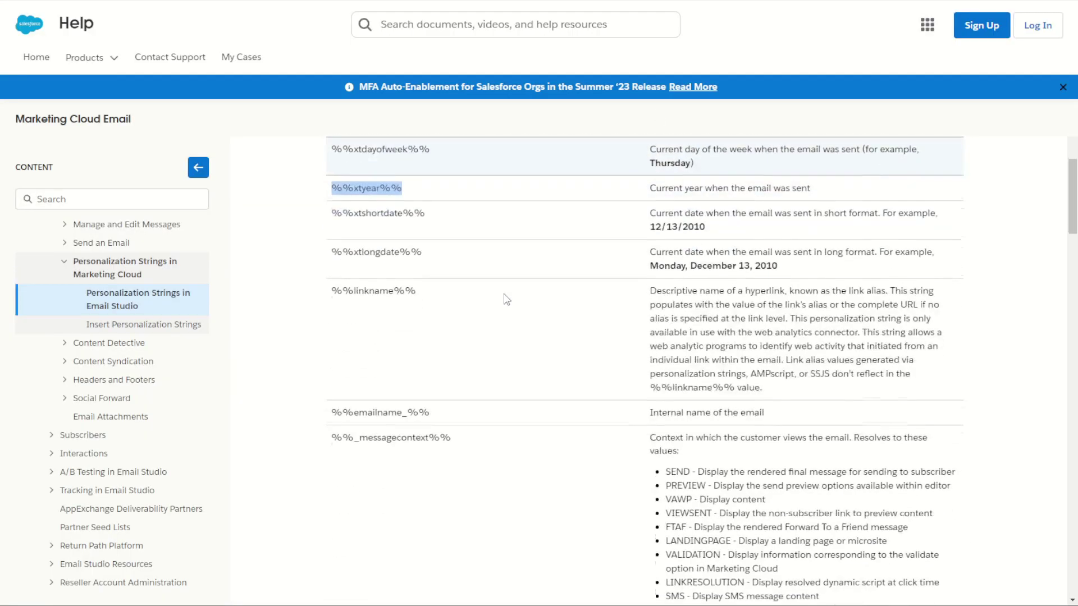
{"action": "double_click", "coordinate": [386, 279]}
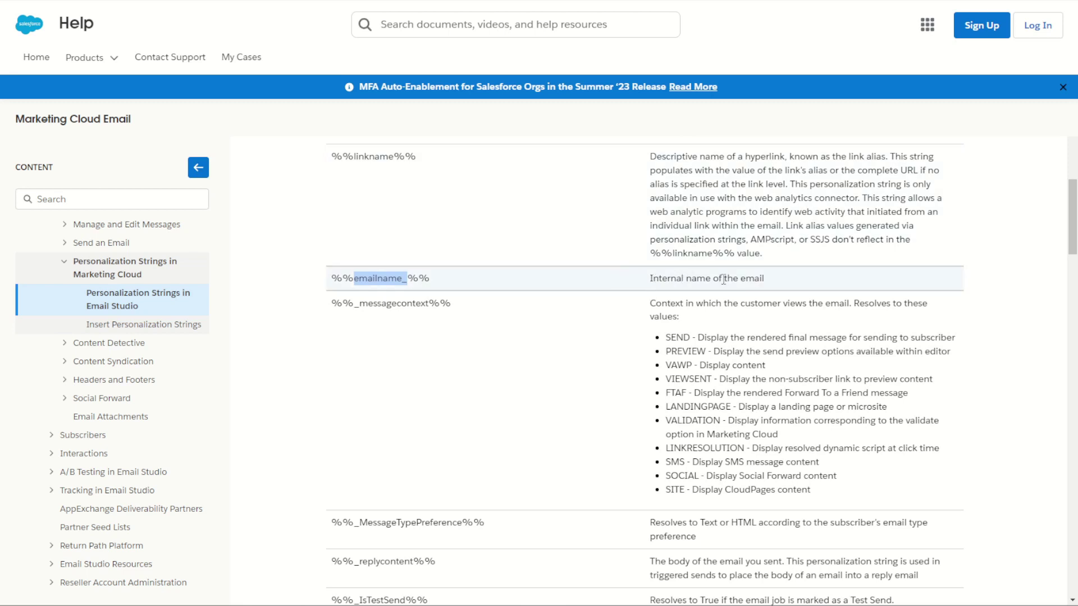
{"action": "left_click_drag", "start_coordinate": [470, 281], "coordinate": [335, 277]}
{"action": "key", "text": "ctrl+c"}
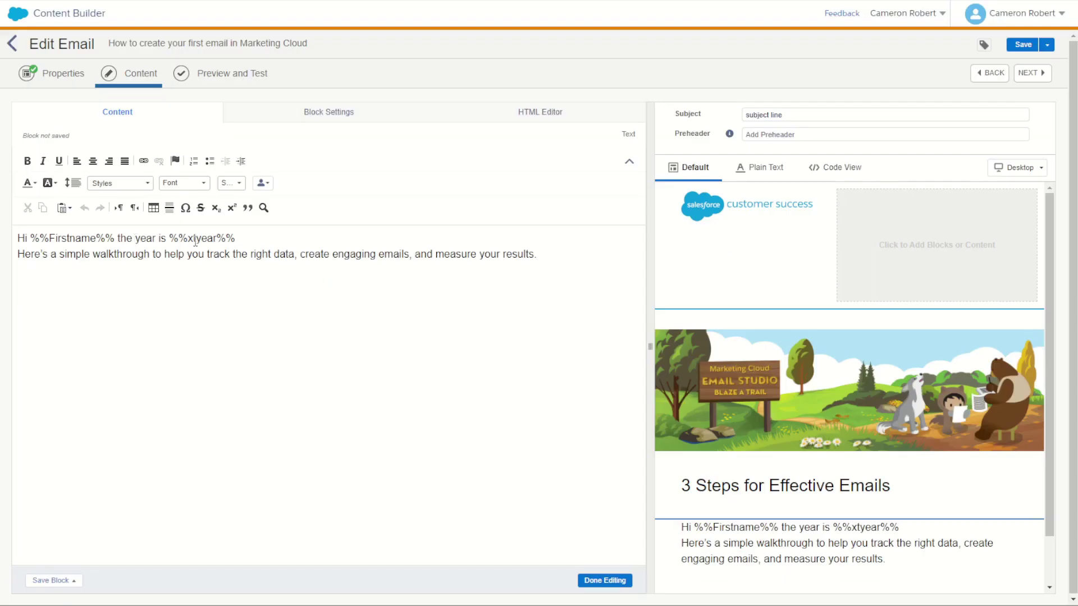
In Content Builder, replace "year is %%xtyear%%" in the greeting with "email is called %%emailname_%%" and preview the email.
{"action": "left_click_drag", "start_coordinate": [239, 238], "coordinate": [138, 239]}
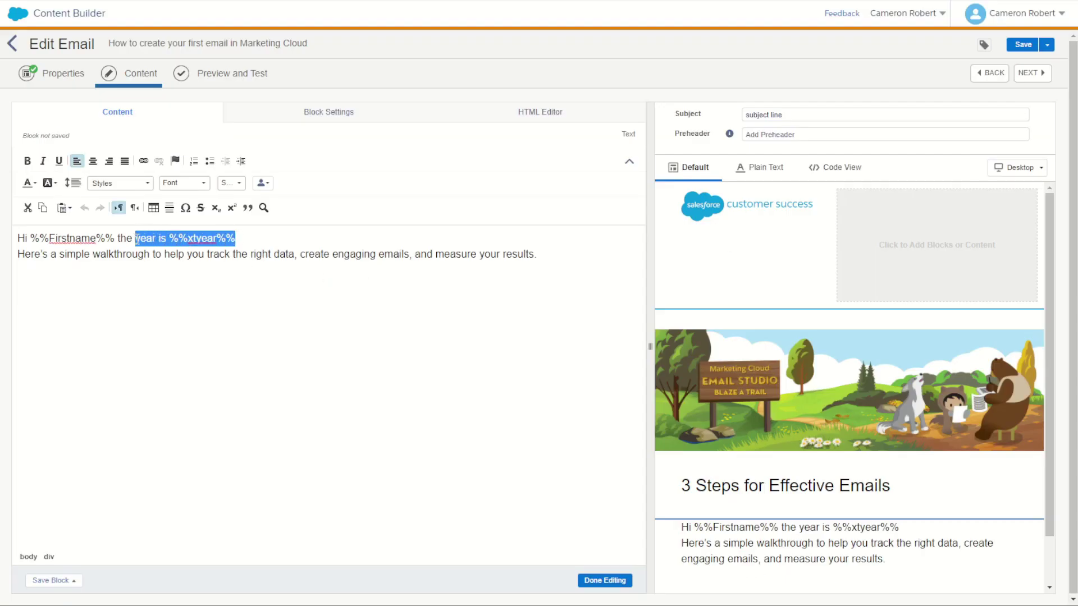
{"action": "type", "text": "email is called"}
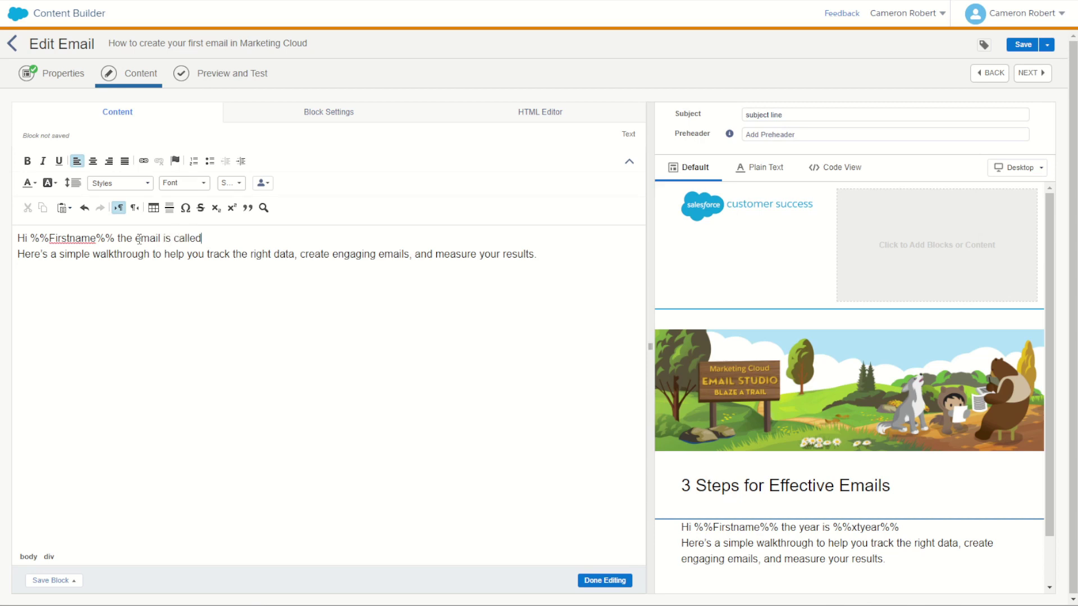
{"action": "key", "text": "ctrl+v"}
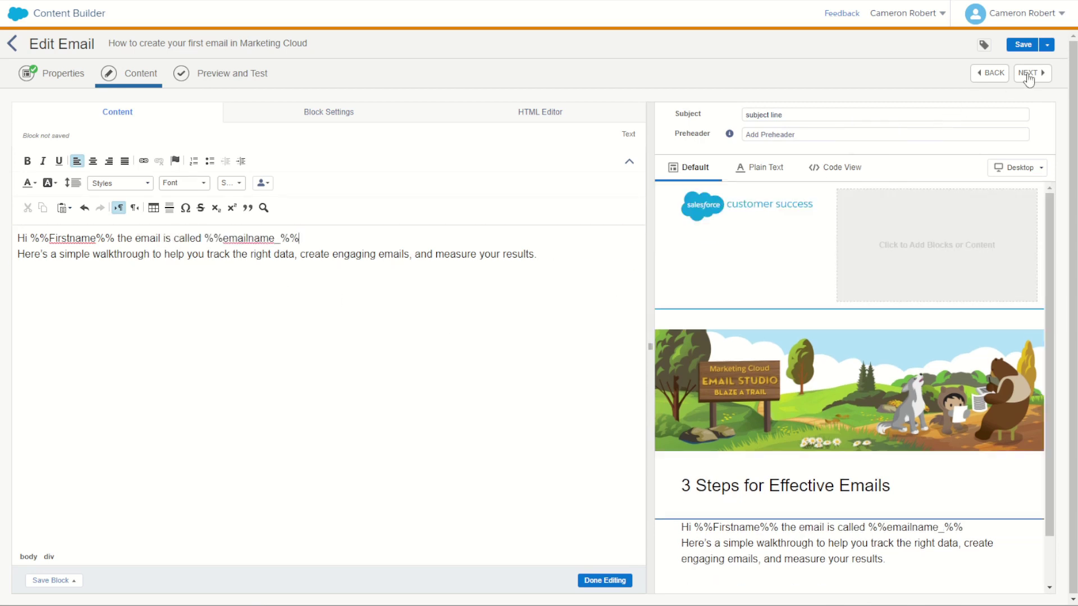
{"action": "left_click", "coordinate": [1028, 74]}
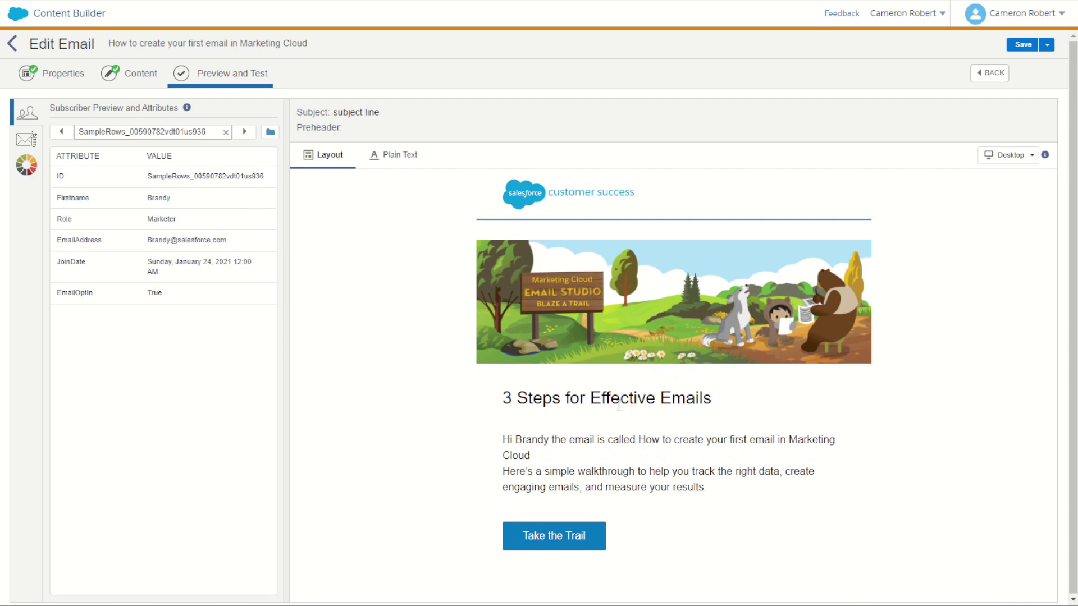
{"action": "left_click_drag", "start_coordinate": [647, 457], "coordinate": [650, 460]}
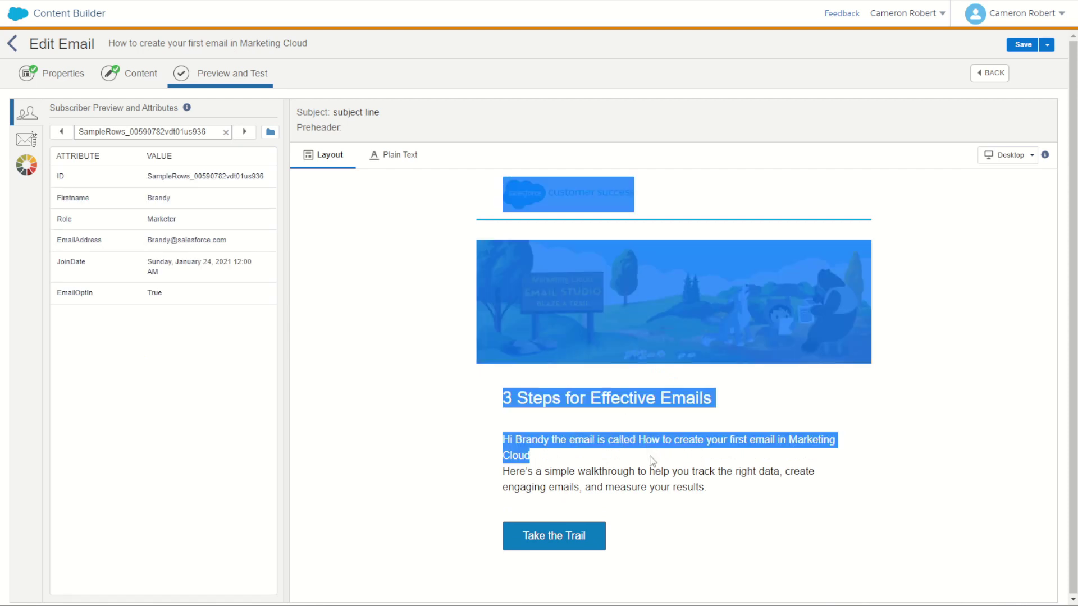
{"action": "left_click", "coordinate": [657, 461]}
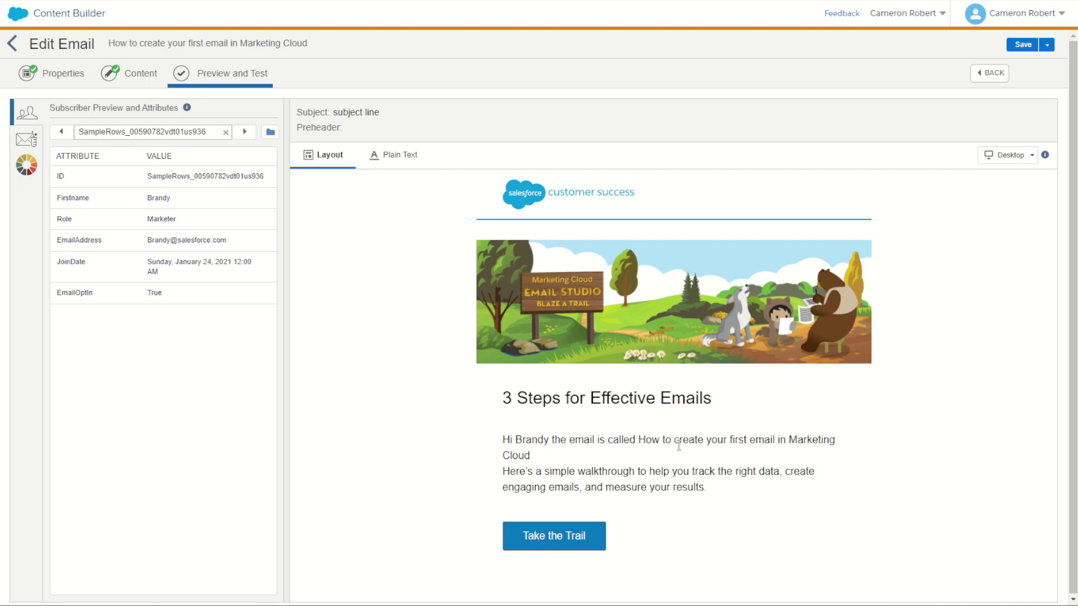
Rename the email "How to create your first email in Marketing Cloud 2.0", save it, and check the name in the greeting preview.
{"action": "left_click", "coordinate": [64, 77]}
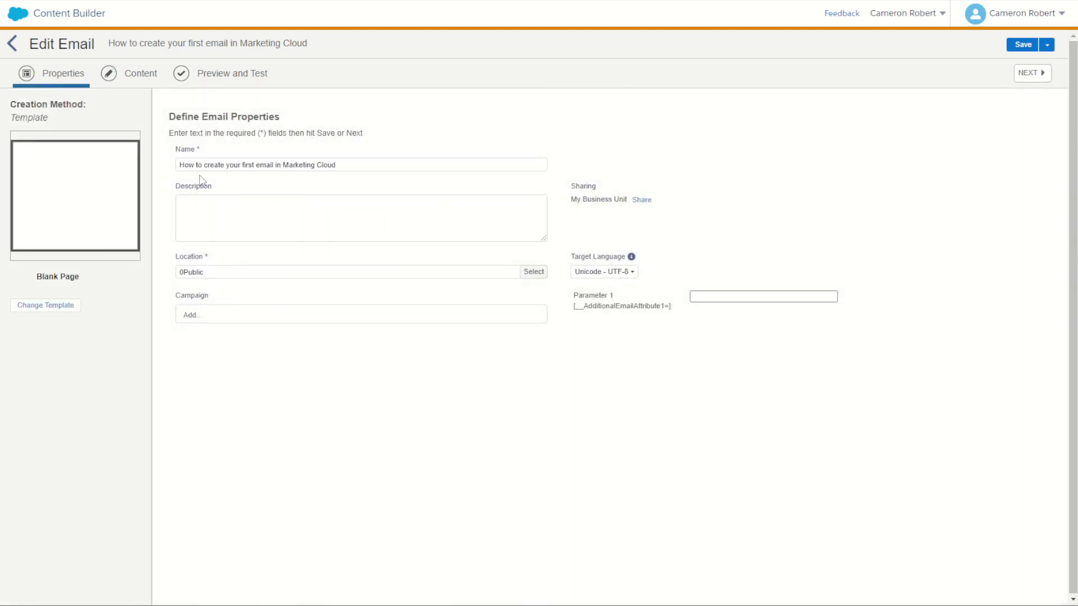
{"action": "left_click", "coordinate": [350, 167]}
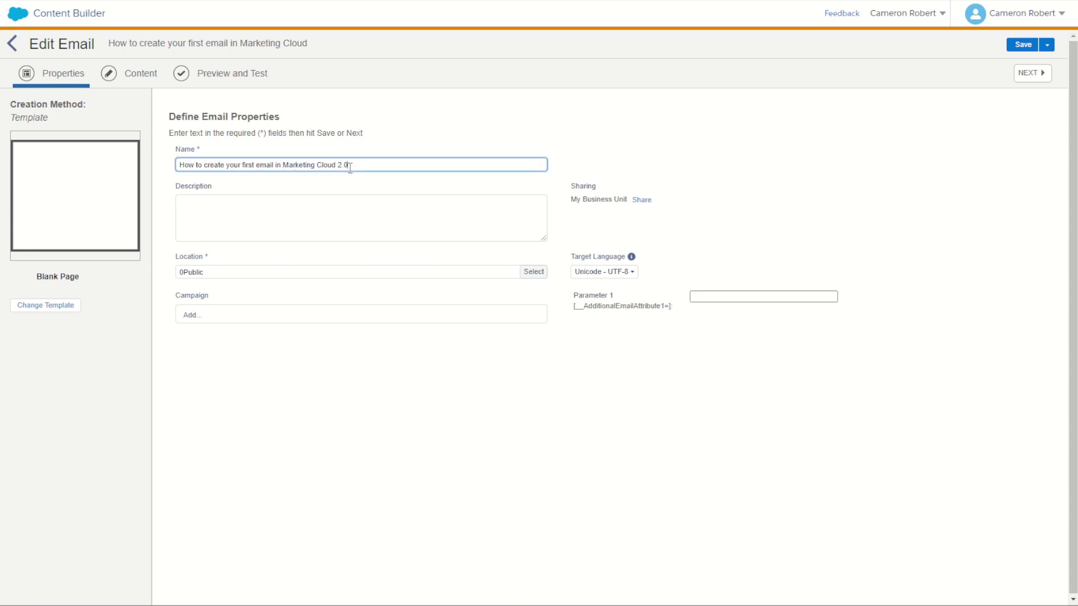
{"action": "left_click", "coordinate": [1020, 74]}
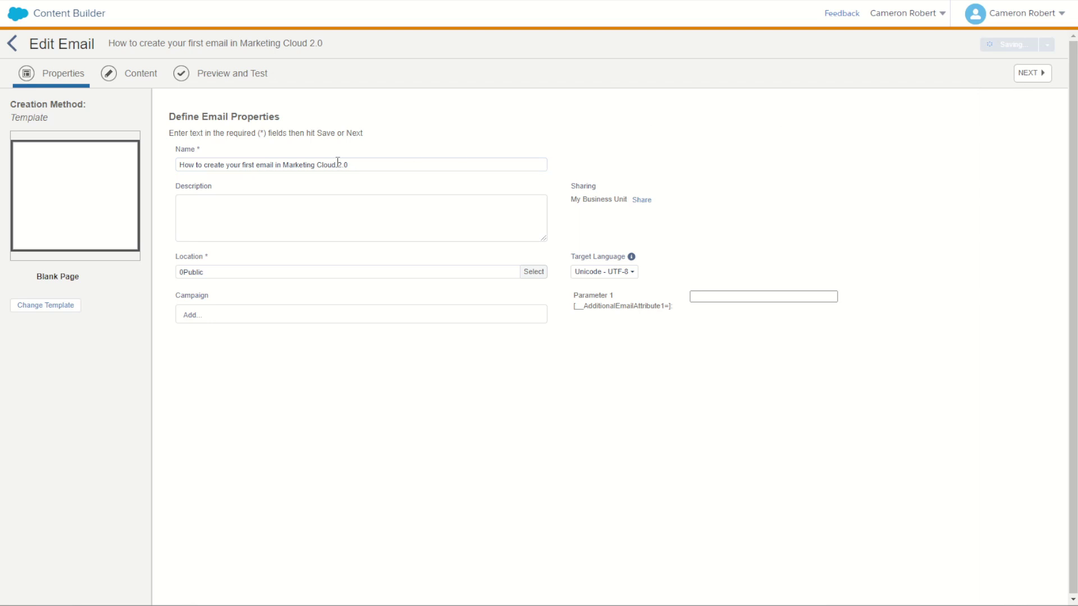
{"action": "left_click_drag", "start_coordinate": [310, 44], "coordinate": [325, 45]}
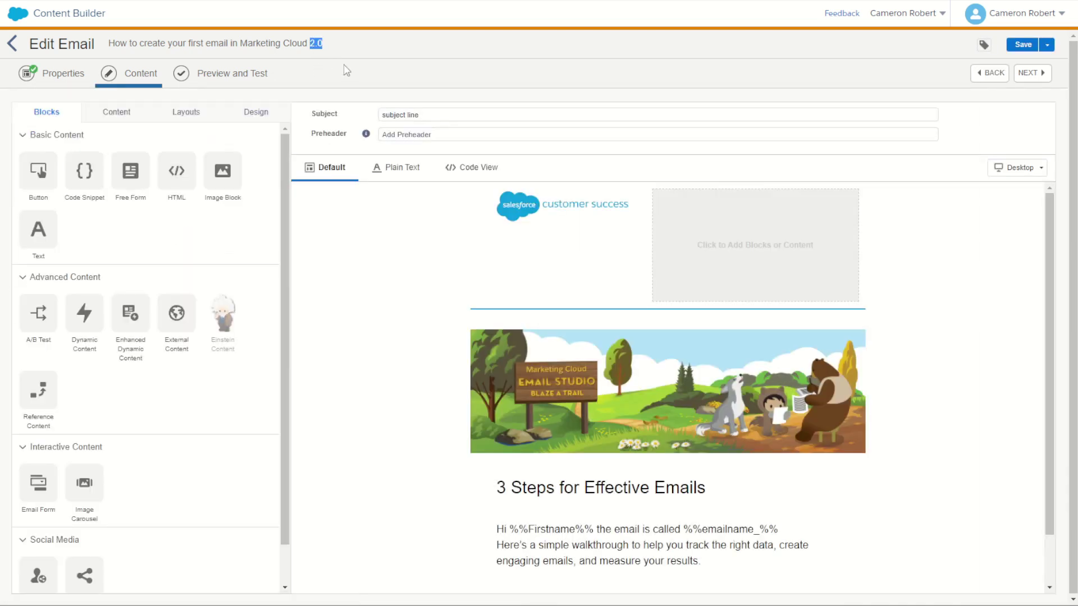
{"action": "left_click", "coordinate": [1032, 73]}
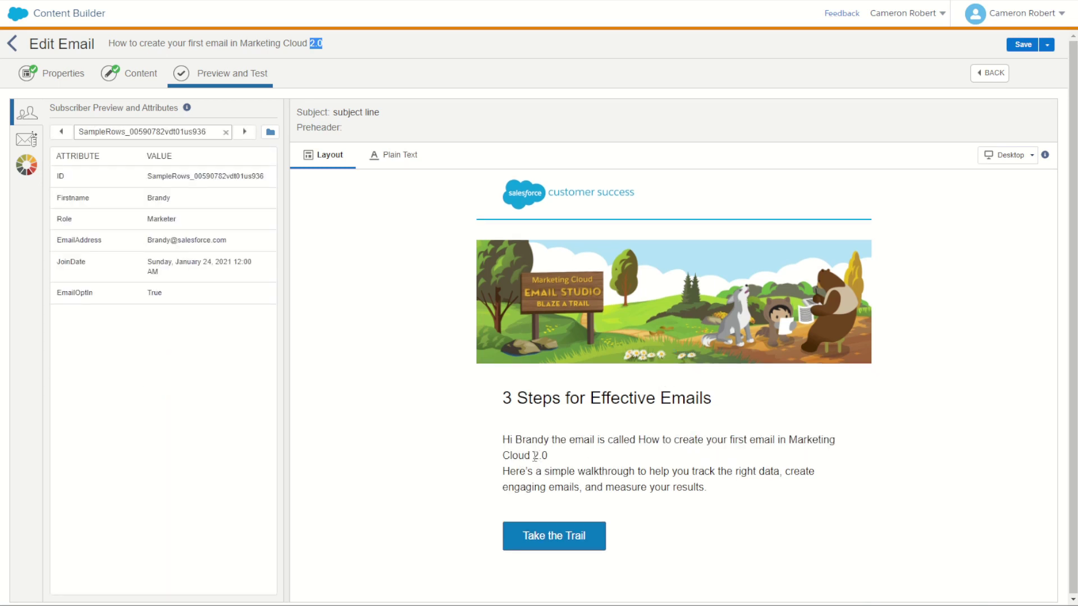
{"action": "left_click_drag", "start_coordinate": [533, 456], "coordinate": [639, 441]}
{"action": "left_click", "coordinate": [578, 468]}
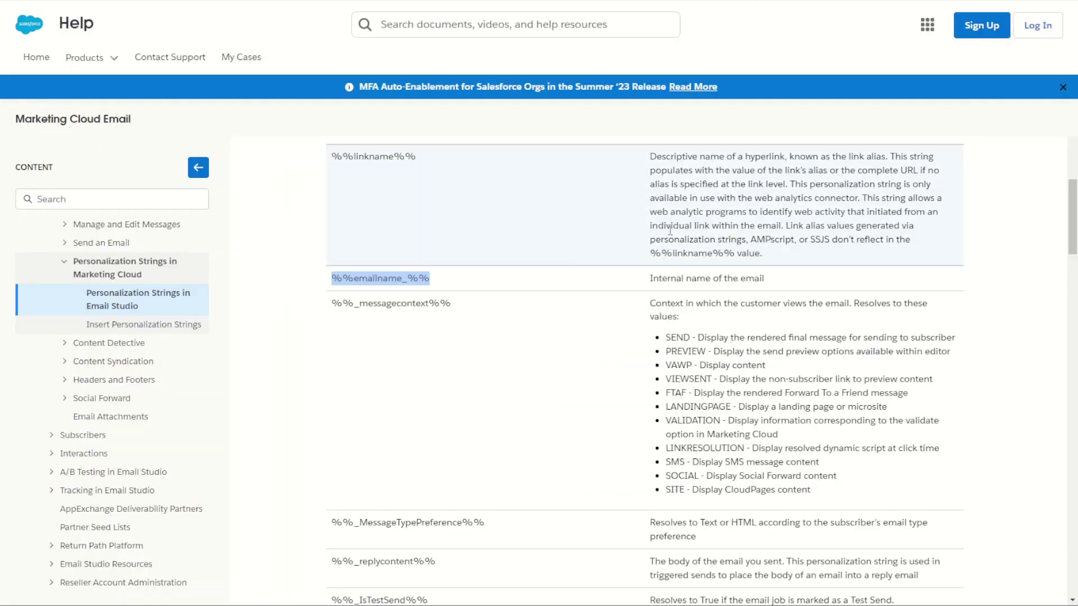
On the Salesforce Help page, review the message context values such as SEND and PREVIEW, and copy the %%_messagecontext%% string.
{"action": "left_click", "coordinate": [669, 231]}
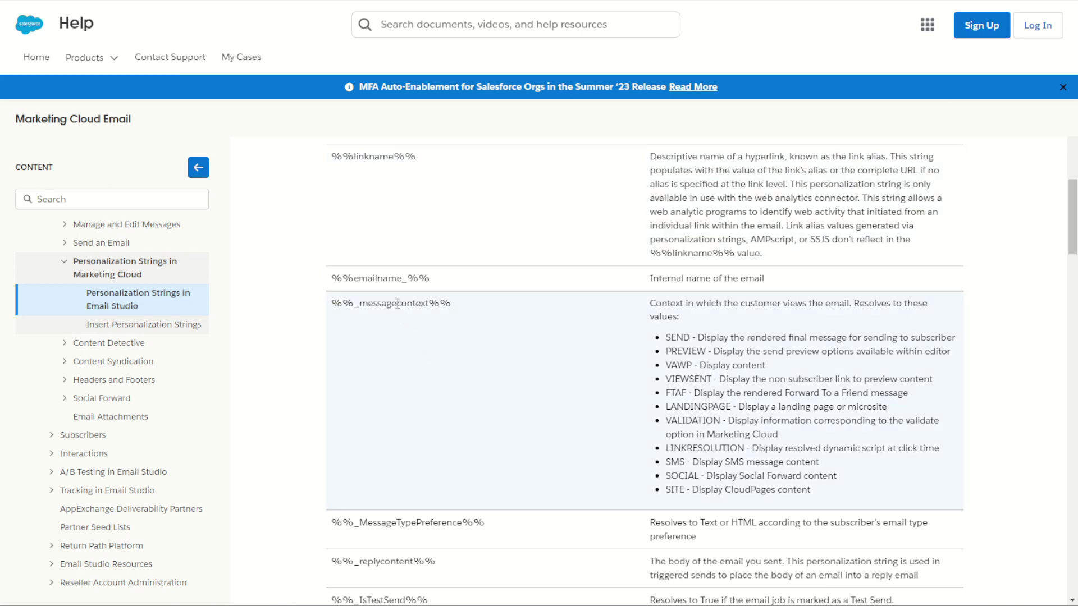
{"action": "double_click", "coordinate": [677, 337]}
{"action": "double_click", "coordinate": [692, 352]}
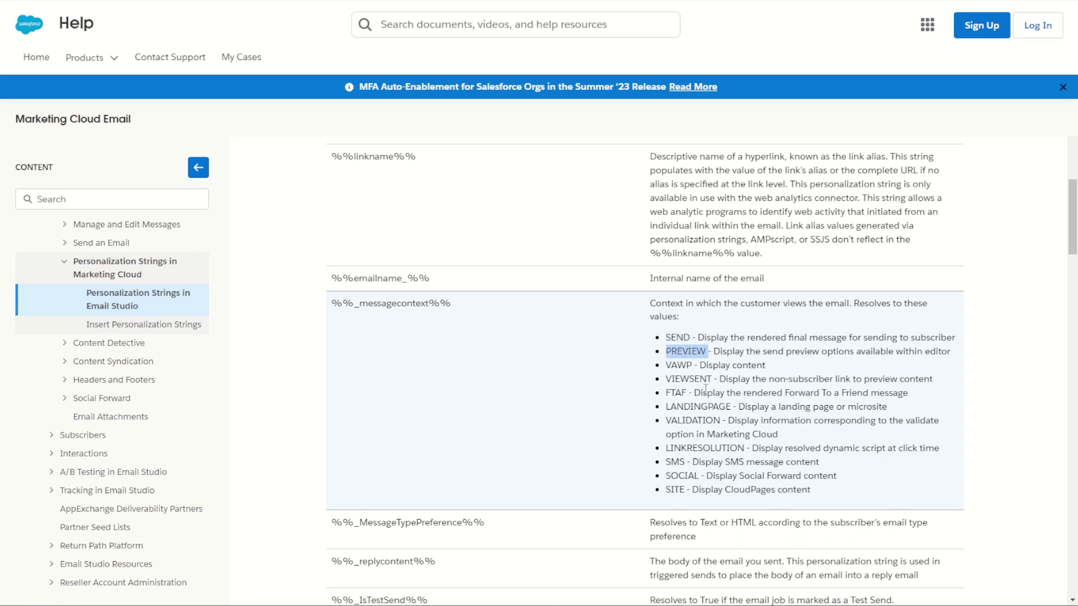
{"action": "left_click", "coordinate": [709, 391]}
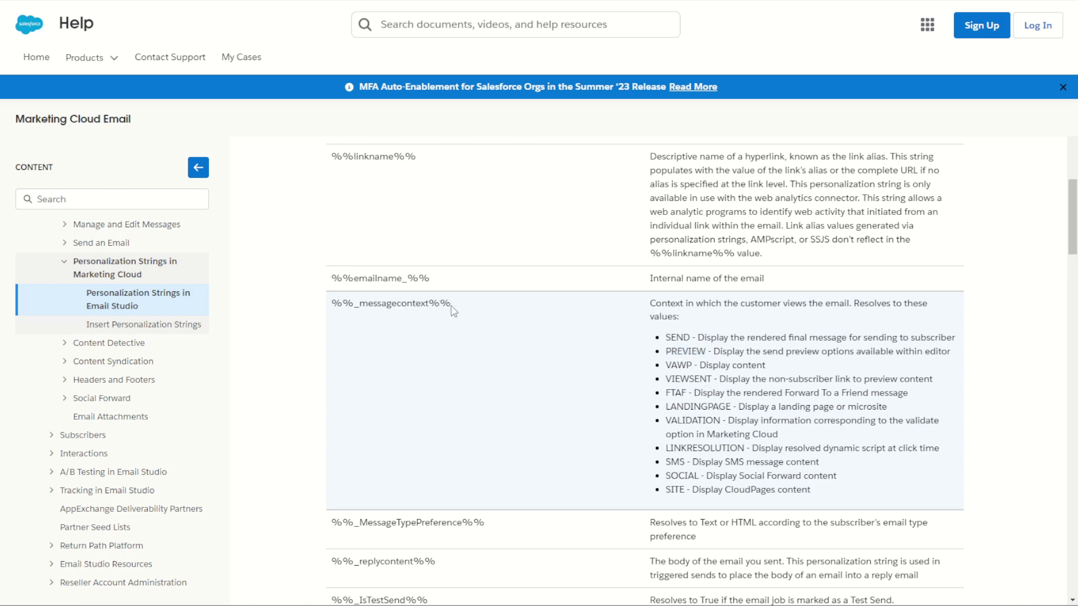
{"action": "left_click_drag", "start_coordinate": [450, 305], "coordinate": [337, 308]}
{"action": "key", "text": "ctrl+c"}
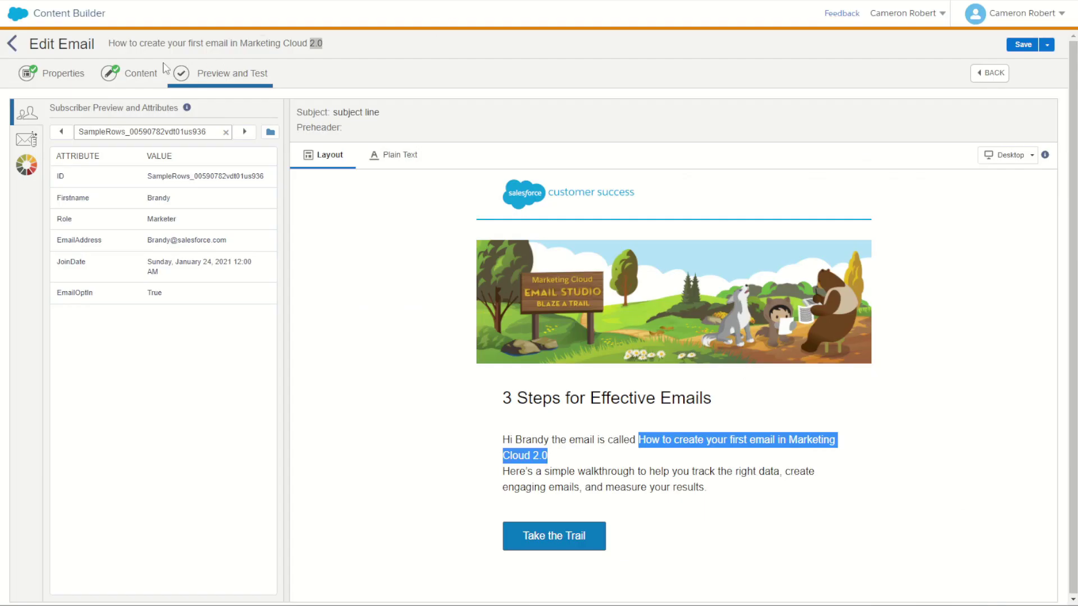
In Content Builder, change the greeting's ending to "the email is a %%_messagecontext%%" and check the resolved context in the preview.
{"action": "left_click", "coordinate": [164, 71]}
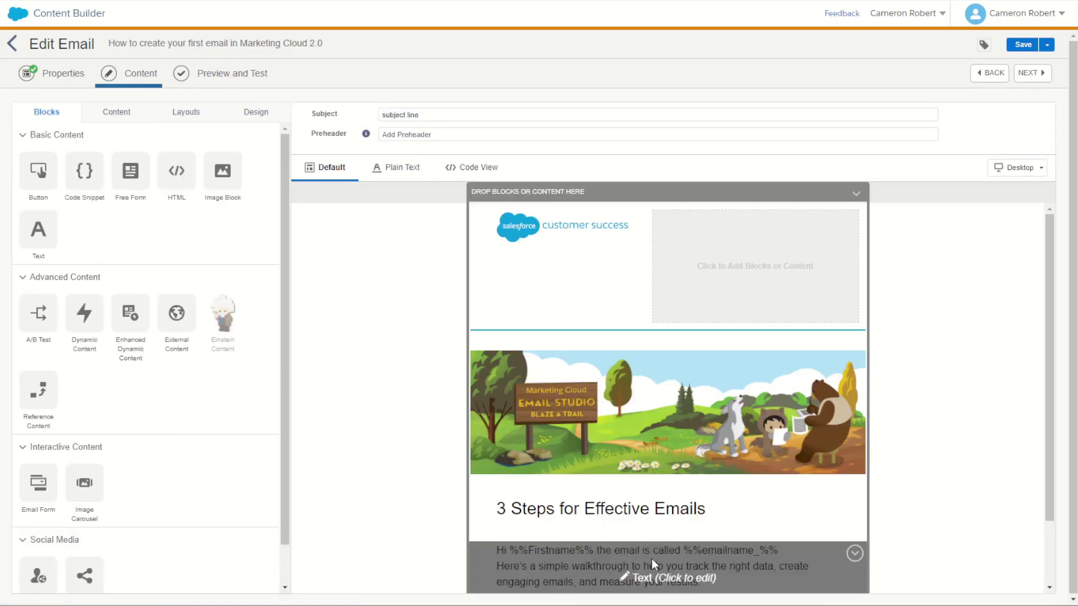
{"action": "left_click", "coordinate": [648, 562]}
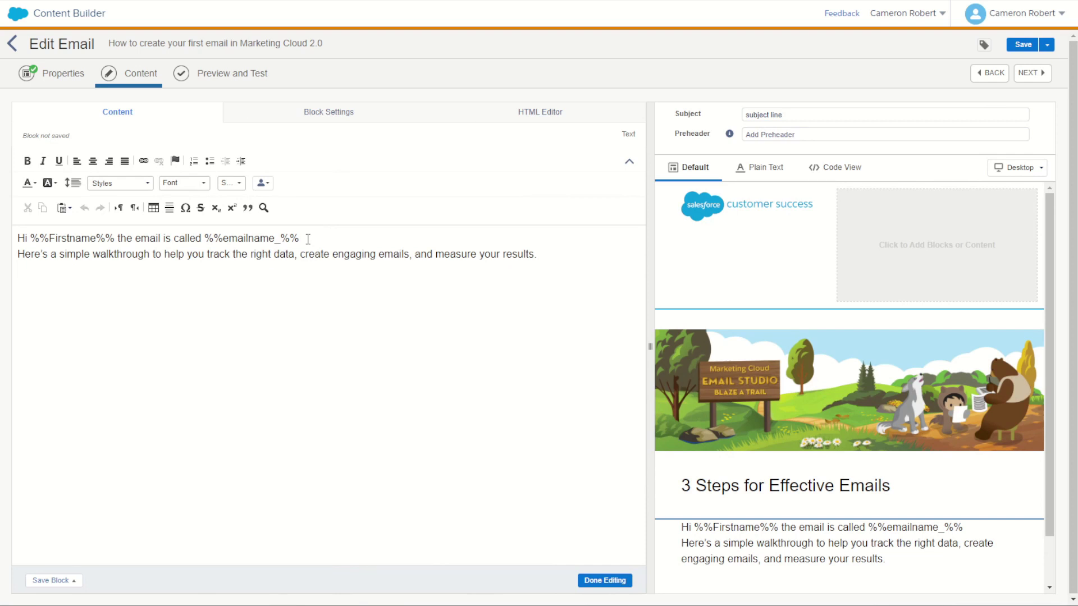
{"action": "left_click_drag", "start_coordinate": [173, 238], "coordinate": [315, 239]}
{"action": "type", "text": "a"}
{"action": "key", "text": "ctrl+v"}
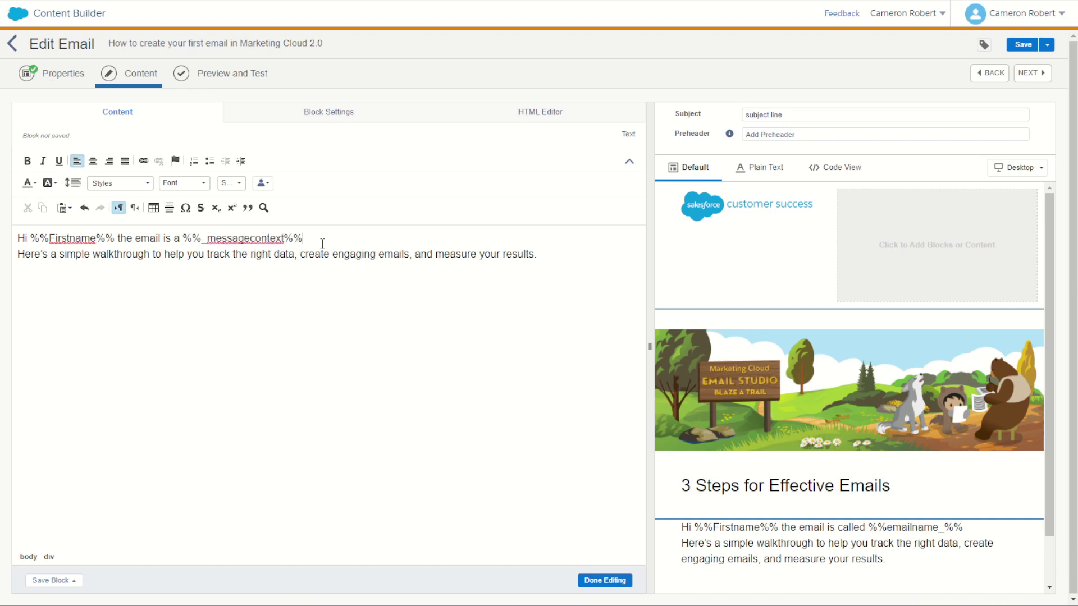
{"action": "left_click", "coordinate": [1025, 73]}
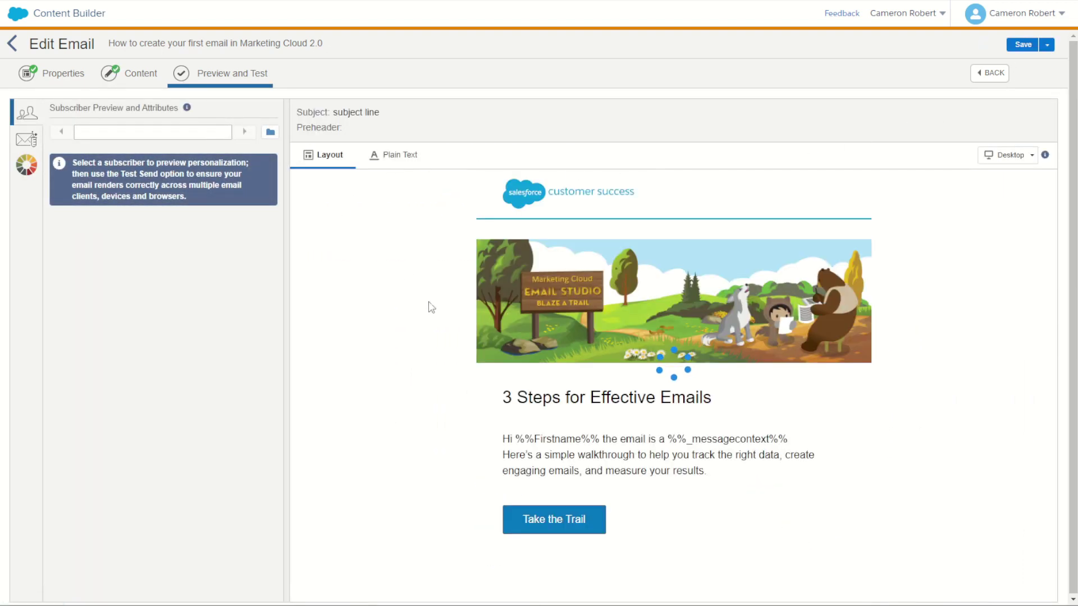
{"action": "double_click", "coordinate": [627, 441]}
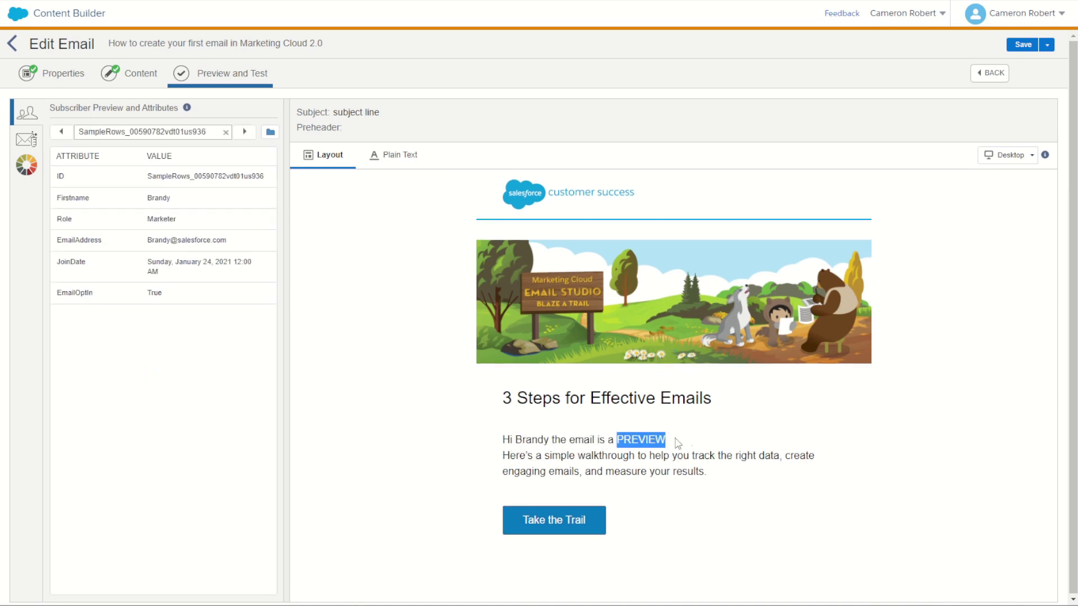
Return to the Salesforce Help page and examine the message context values and the remaining email and recipient personalization strings.
{"action": "key", "text": "ctrl+Tab"}
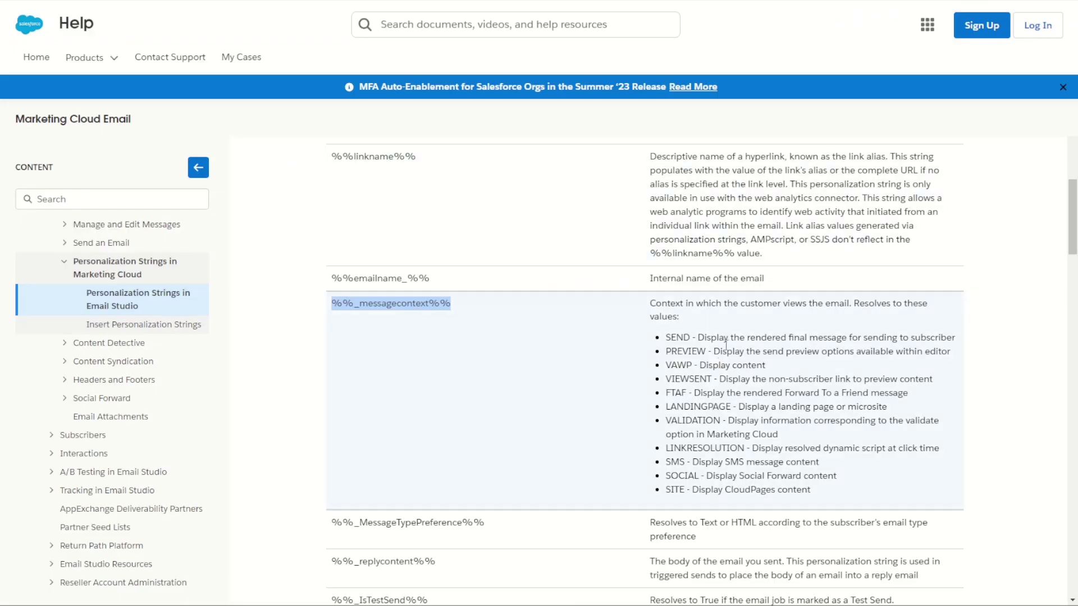
{"action": "double_click", "coordinate": [686, 352]}
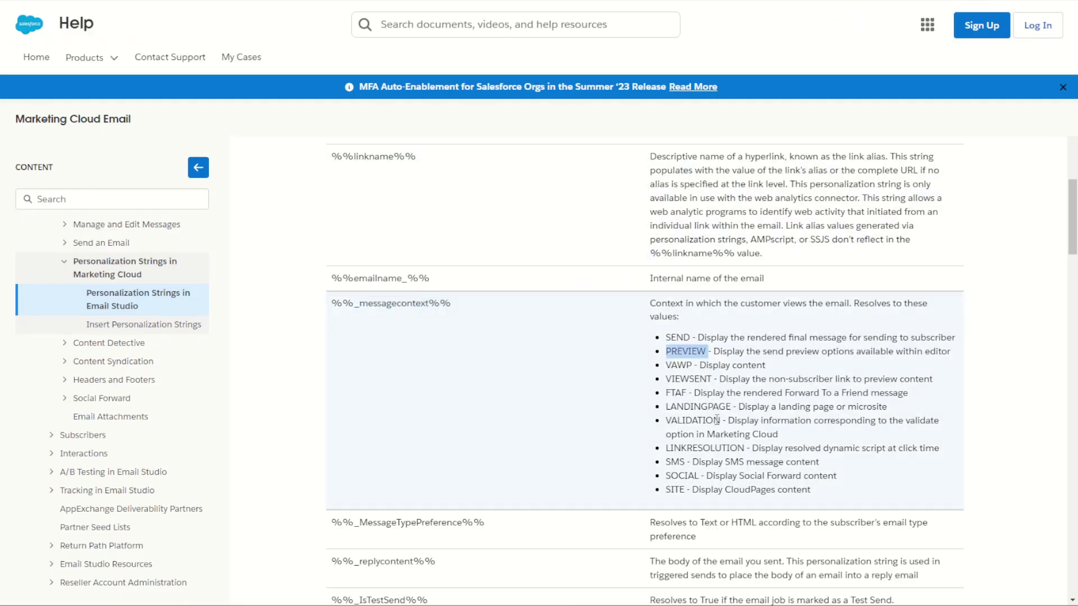
{"action": "left_click_drag", "start_coordinate": [671, 365], "coordinate": [730, 376]}
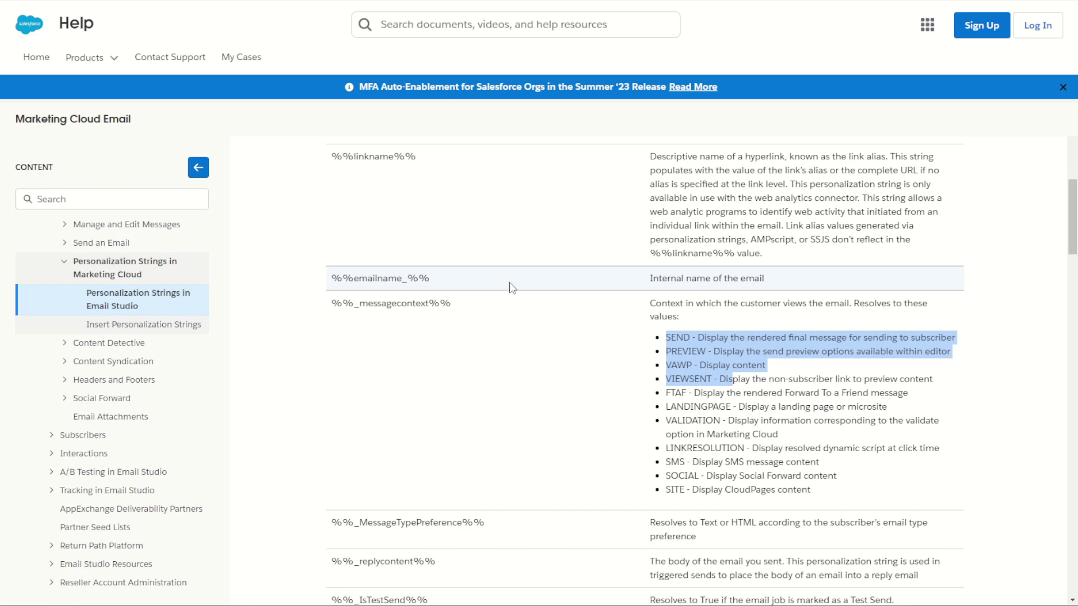
{"action": "scroll", "coordinate": [551, 294], "scroll_direction": "down", "scroll_amount": 5}
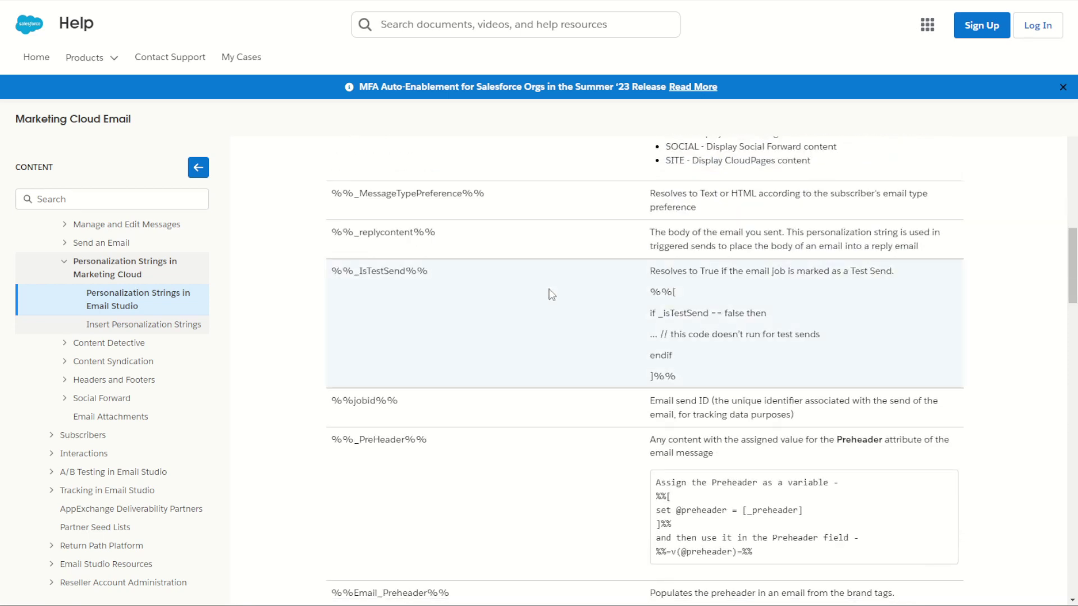
{"action": "scroll", "coordinate": [551, 293], "scroll_direction": "down", "scroll_amount": 6}
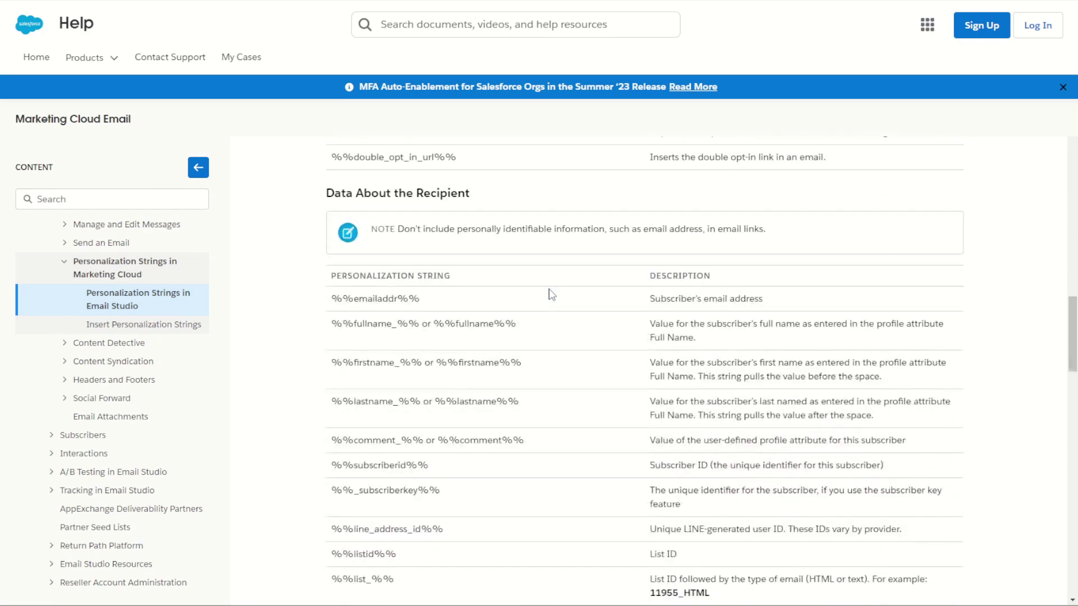
{"action": "scroll", "coordinate": [552, 294], "scroll_direction": "up", "scroll_amount": 20}
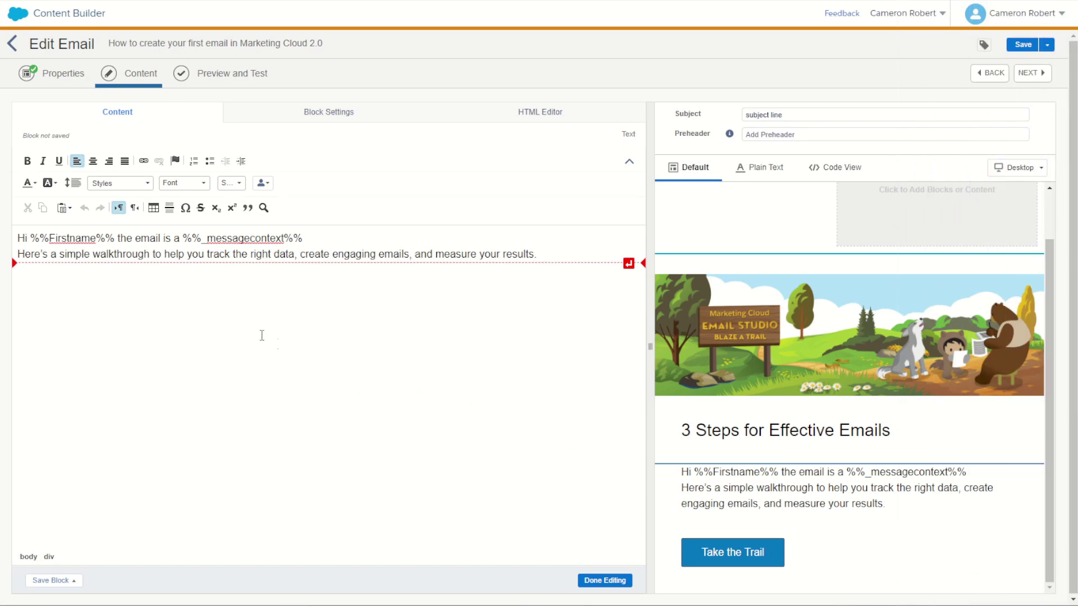
Replace the greeting's message context ending with "your role is:" followed by the Role personalization field from SampleRows.
{"action": "left_click_drag", "start_coordinate": [118, 238], "coordinate": [328, 238]}
{"action": "key", "text": "Delete"}
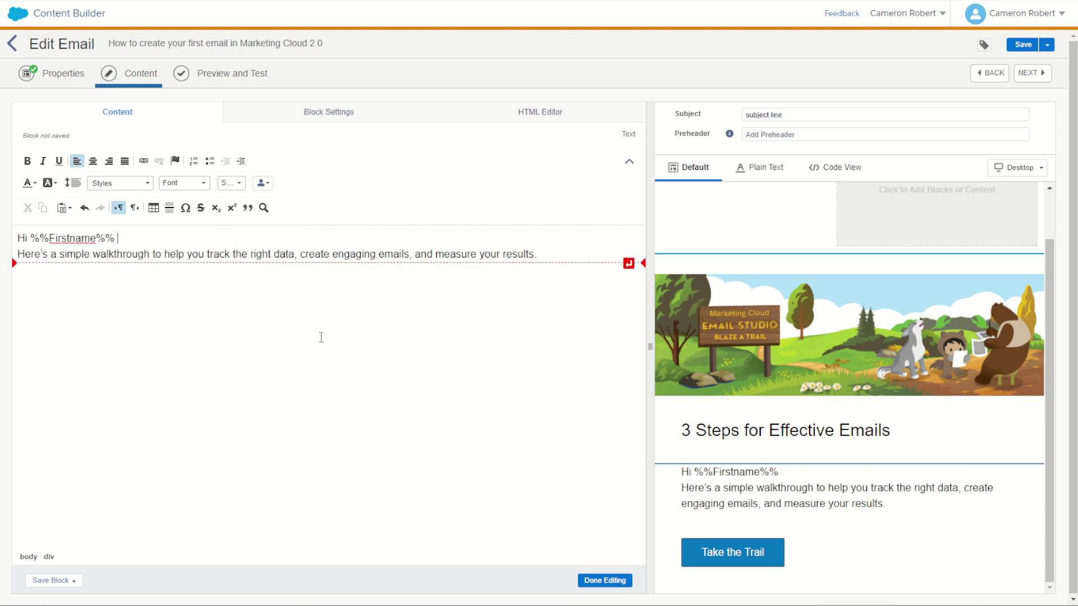
{"action": "type", "text": "your role"}
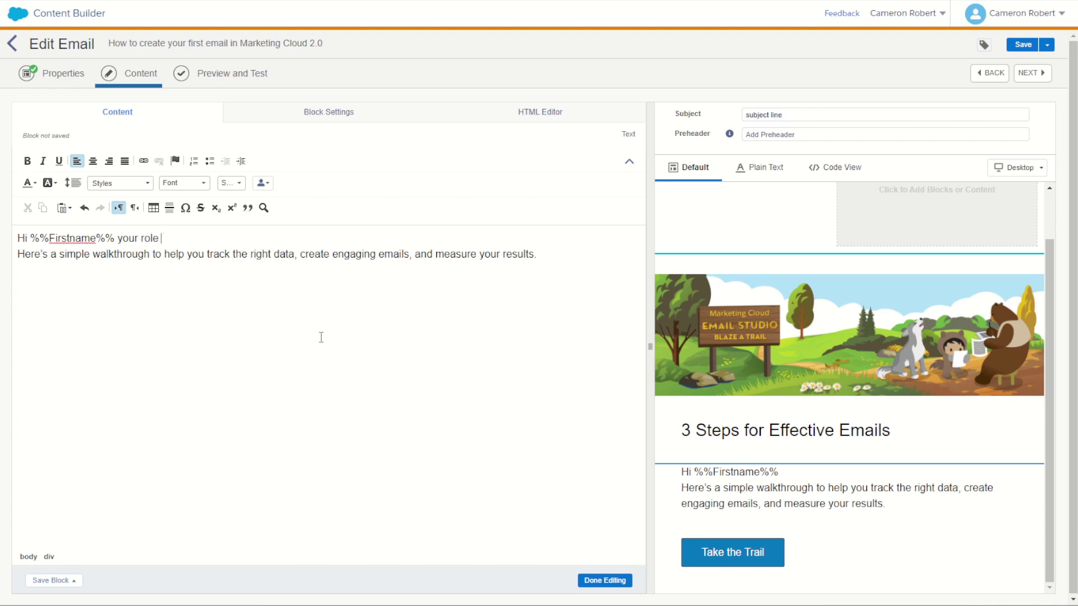
{"action": "type", "text": " is:"}
{"action": "left_click", "coordinate": [264, 187]}
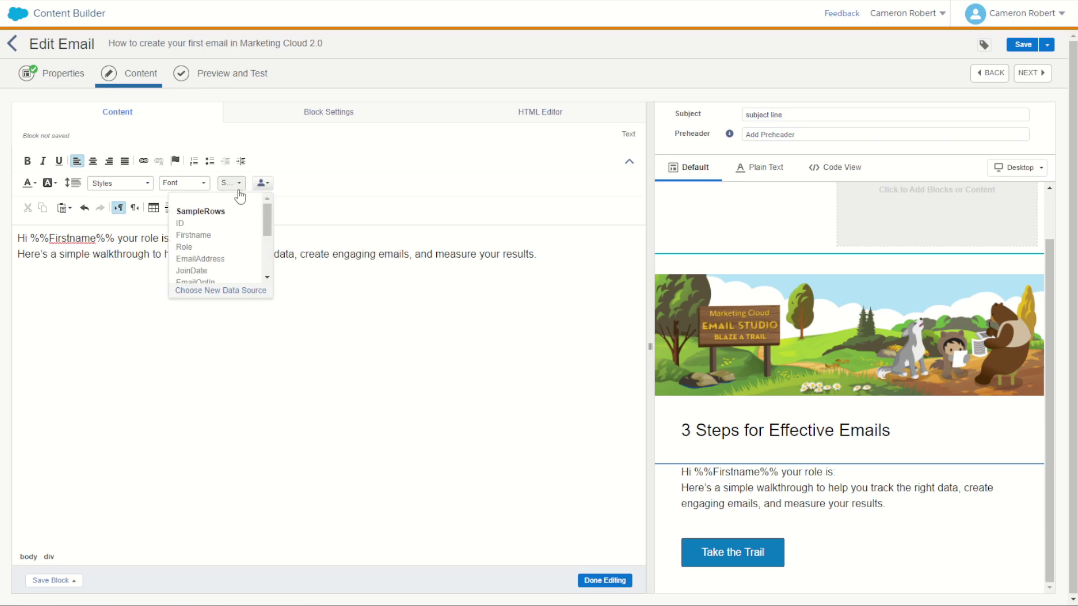
{"action": "left_click", "coordinate": [193, 248]}
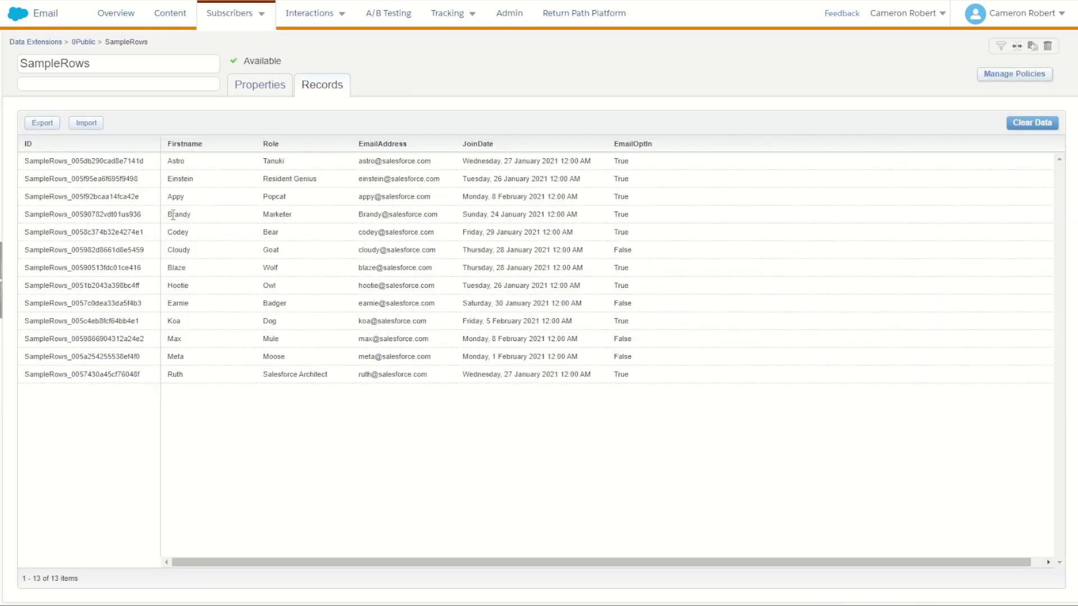
Preview the email and compare the role in the greeting with the subscriber's SampleRows record and listed attributes.
{"action": "left_click_drag", "start_coordinate": [172, 213], "coordinate": [292, 214]}
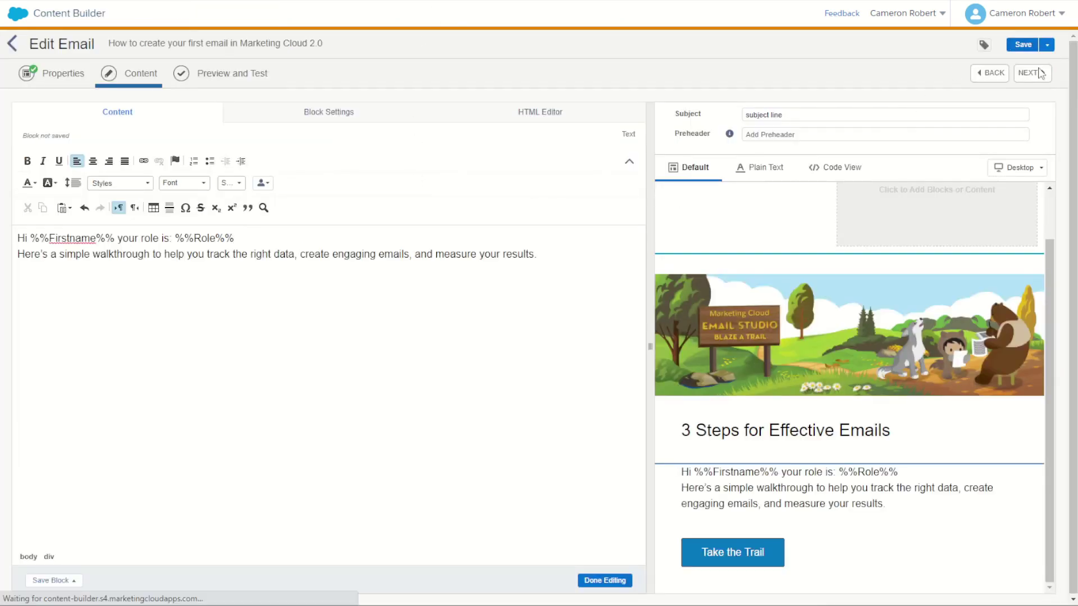
{"action": "left_click", "coordinate": [1039, 73]}
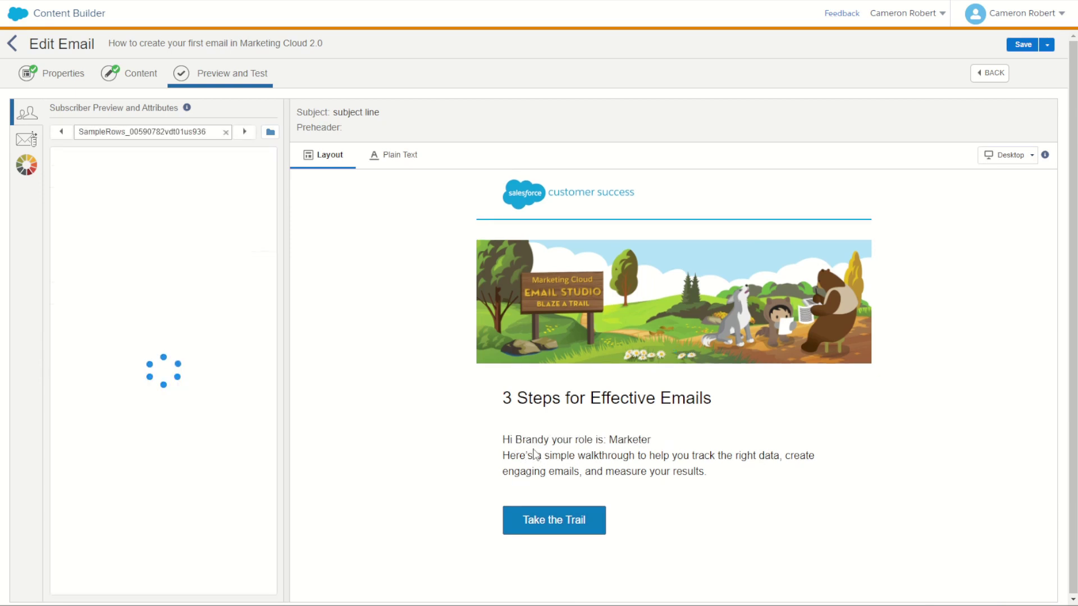
{"action": "double_click", "coordinate": [623, 442]}
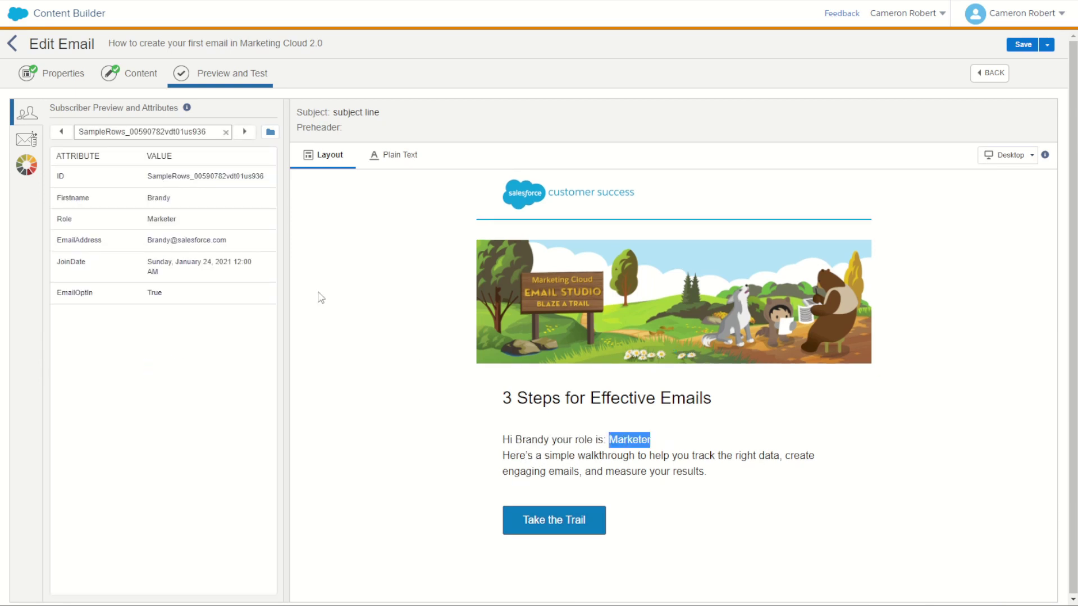
{"action": "left_click_drag", "start_coordinate": [149, 218], "coordinate": [176, 220]}
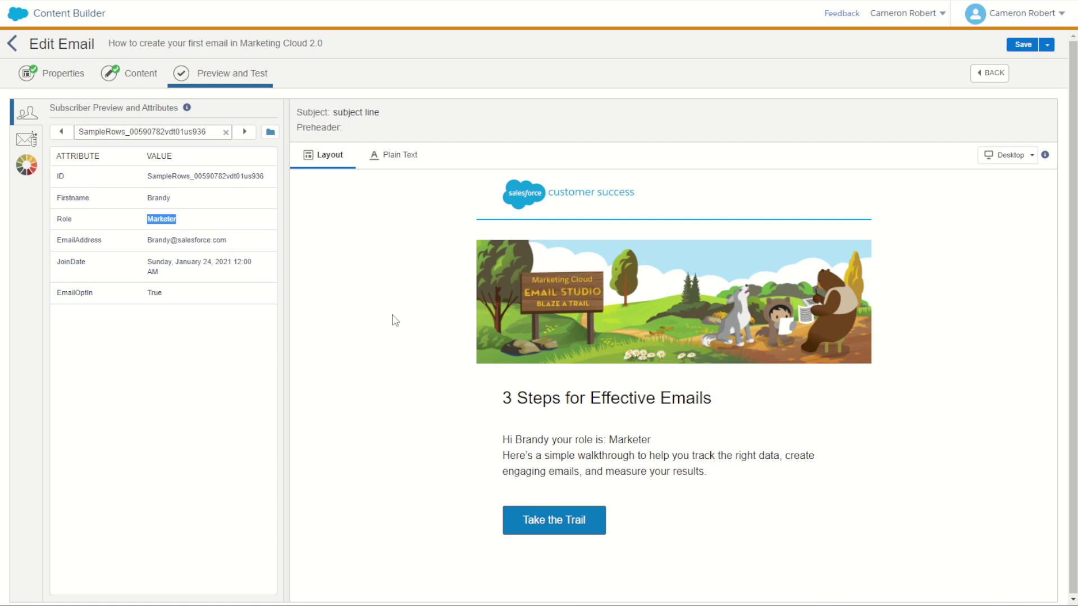
{"action": "left_click_drag", "start_coordinate": [154, 240], "coordinate": [186, 241]}
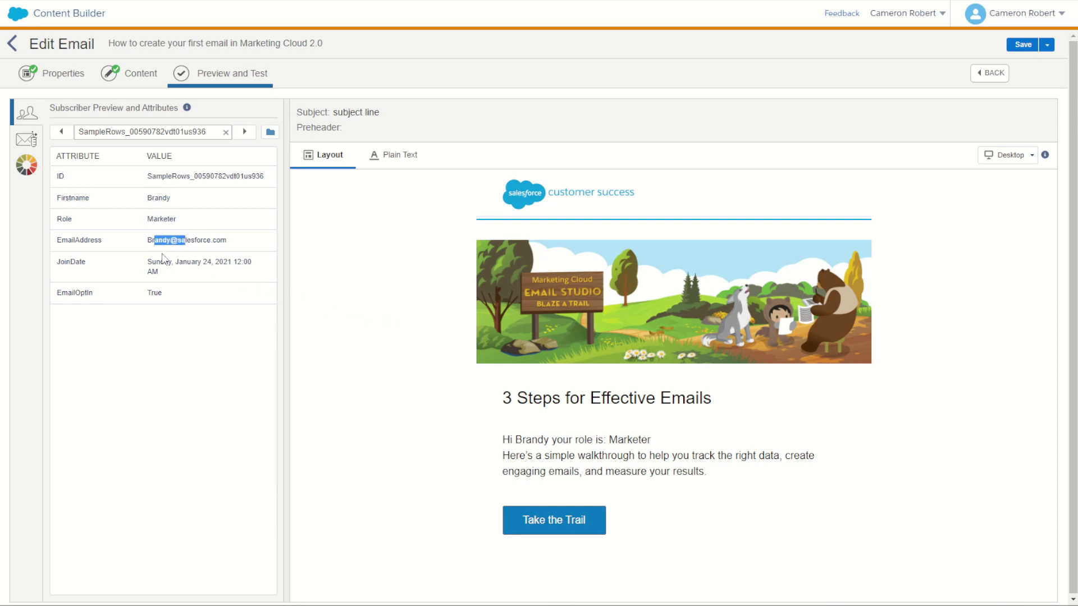
{"action": "double_click", "coordinate": [162, 260]}
{"action": "left_click", "coordinate": [162, 293]}
Reopen the email's text block and insert the EmailAddress field on a new line below the greeting.
{"action": "left_click", "coordinate": [130, 84]}
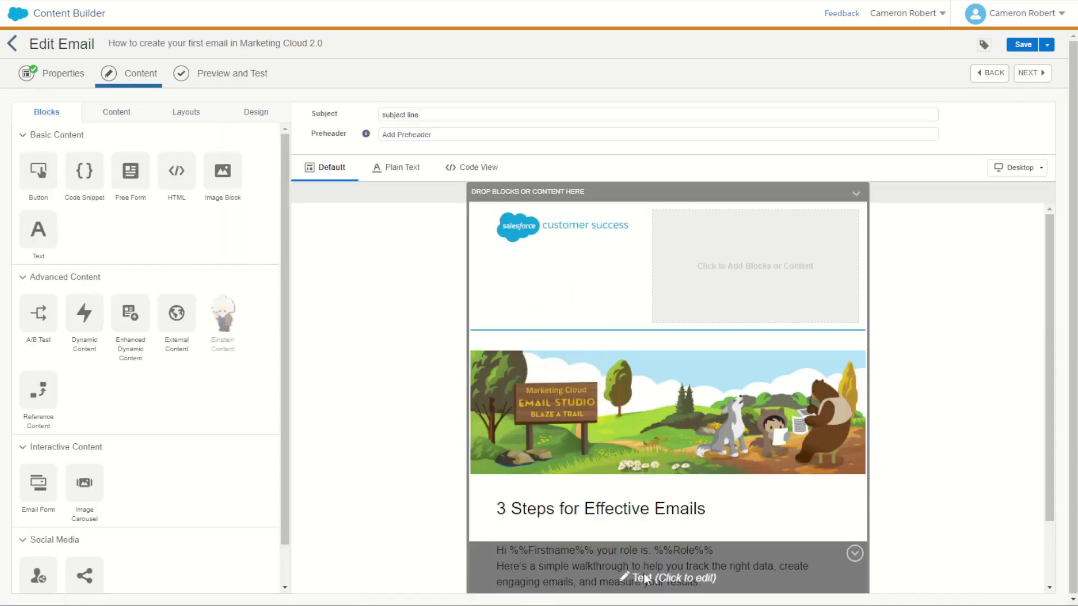
{"action": "left_click", "coordinate": [649, 565]}
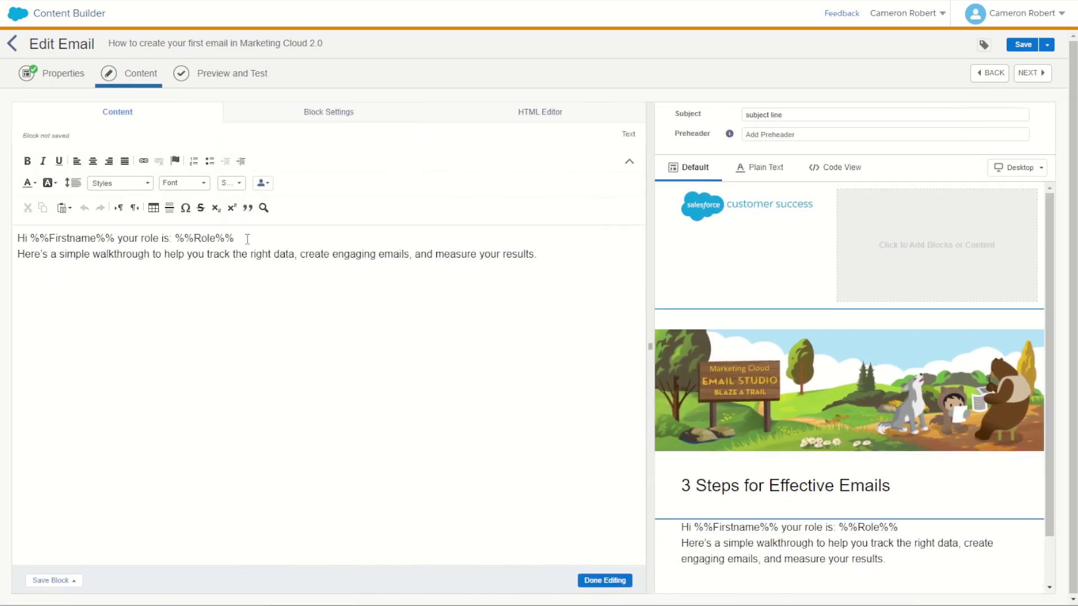
{"action": "key", "text": "Return"}
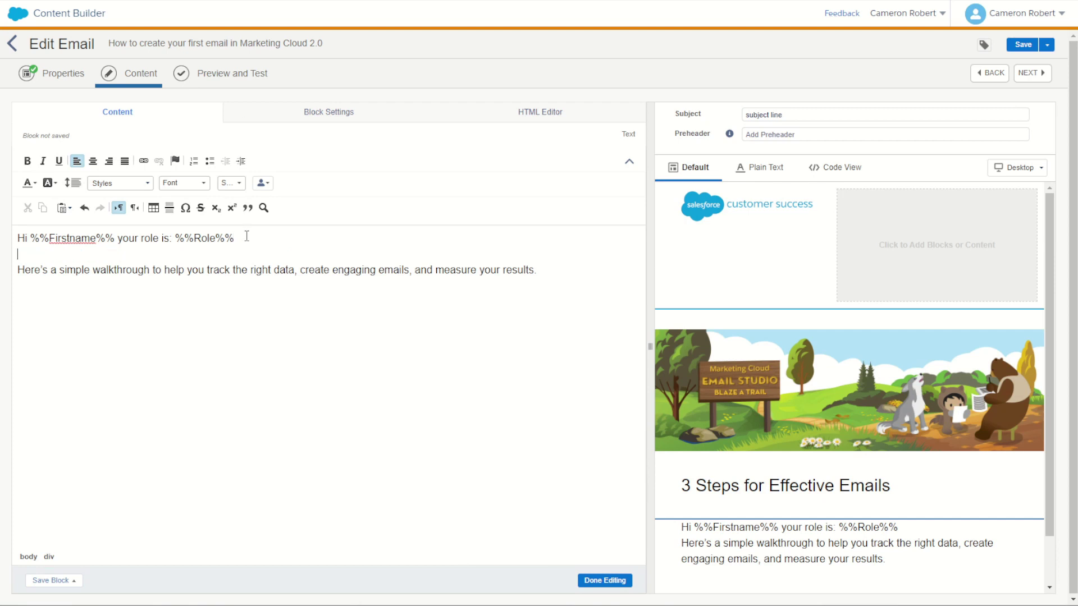
{"action": "left_click", "coordinate": [262, 183]}
{"action": "left_click", "coordinate": [216, 259]}
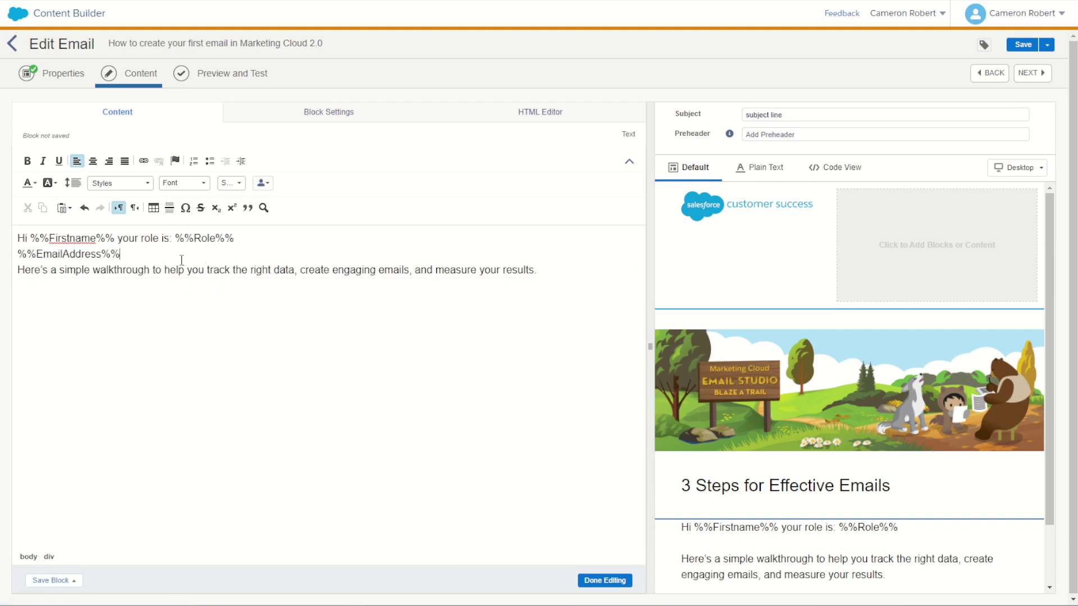
Add the JoinDate and EmailOptIn personalization fields on separate lines below the EmailAddress field.
{"action": "left_click", "coordinate": [262, 185]}
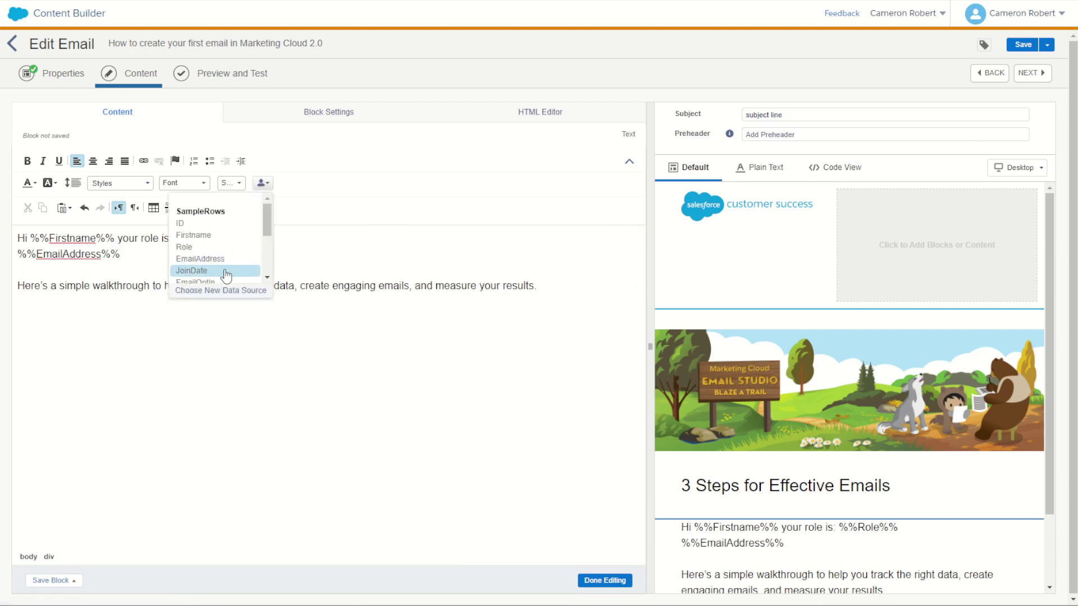
{"action": "left_click", "coordinate": [222, 272]}
{"action": "key", "text": "Return"}
{"action": "left_click", "coordinate": [262, 183]}
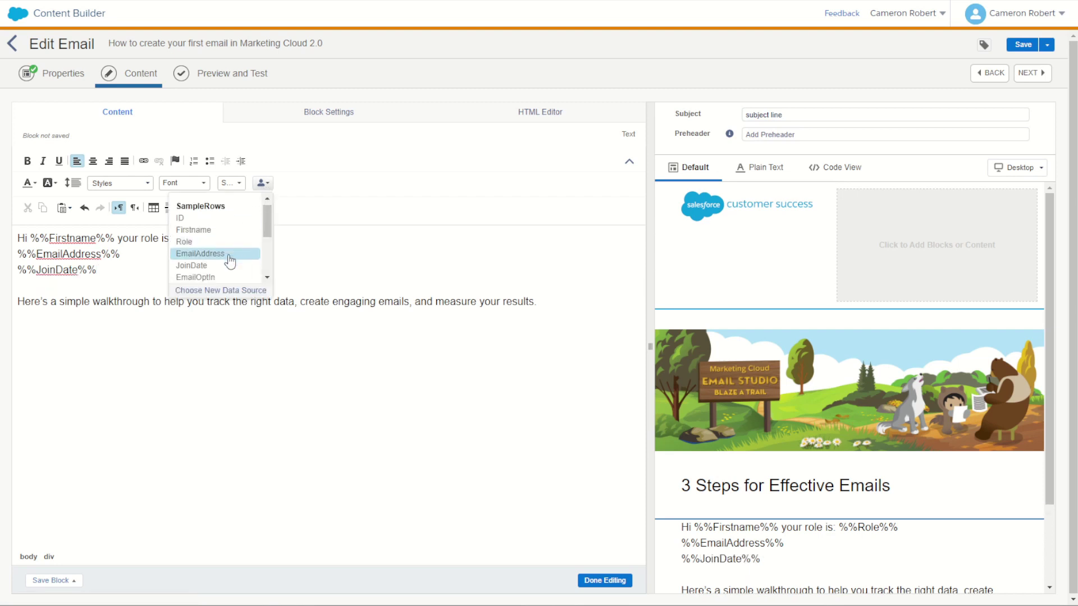
{"action": "scroll", "coordinate": [210, 224], "scroll_direction": "down", "scroll_amount": 2}
{"action": "left_click", "coordinate": [205, 215]}
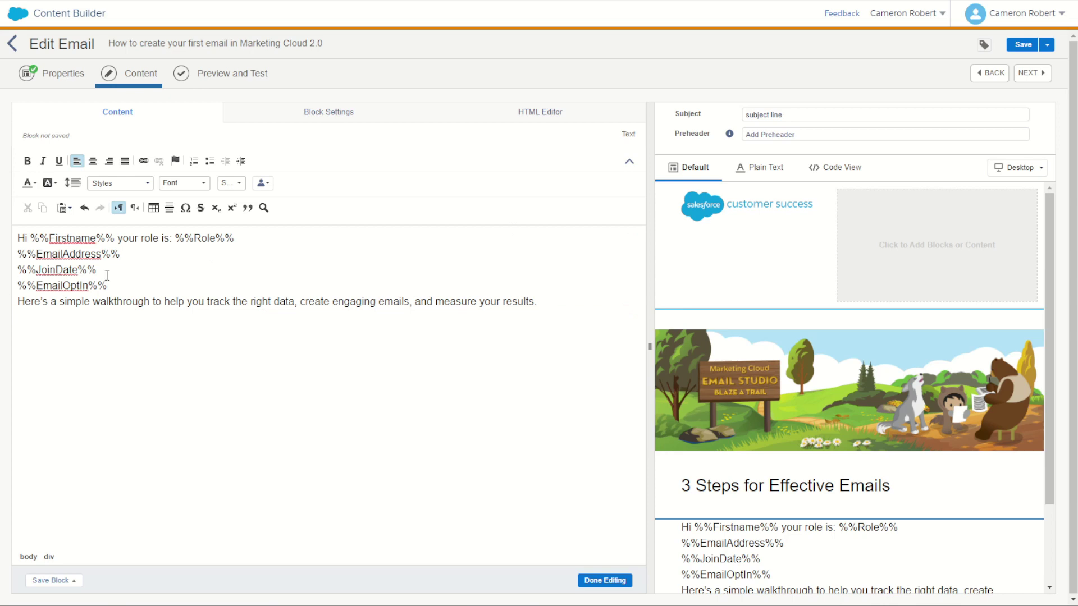
Preview the email, compare its email address, join date and opt-in lines with the subscriber's attributes, and return to the content editor.
{"action": "left_click", "coordinate": [1040, 76]}
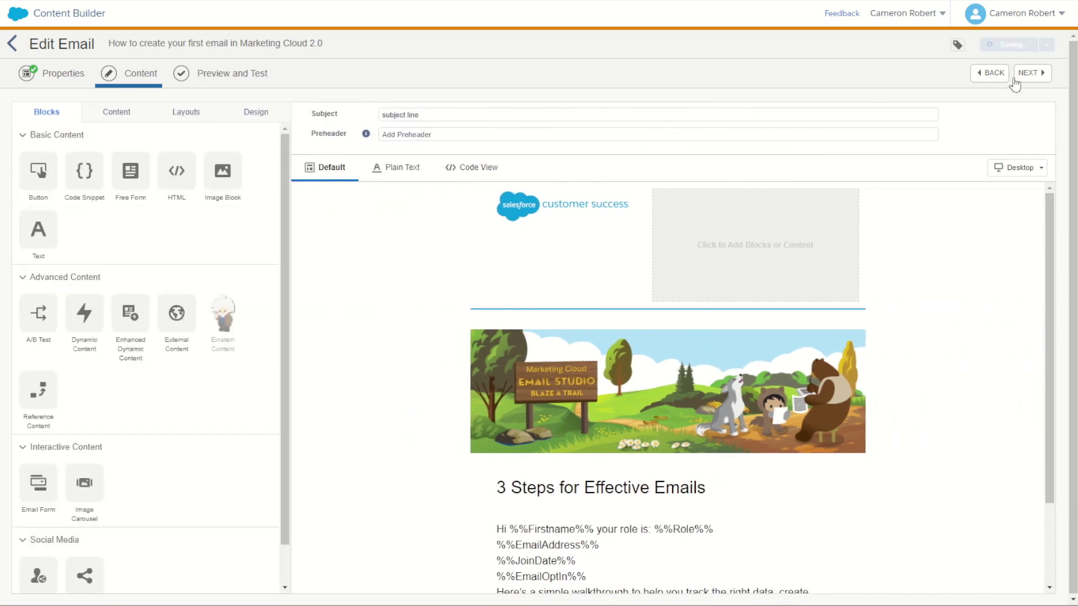
{"action": "left_click", "coordinate": [1015, 78]}
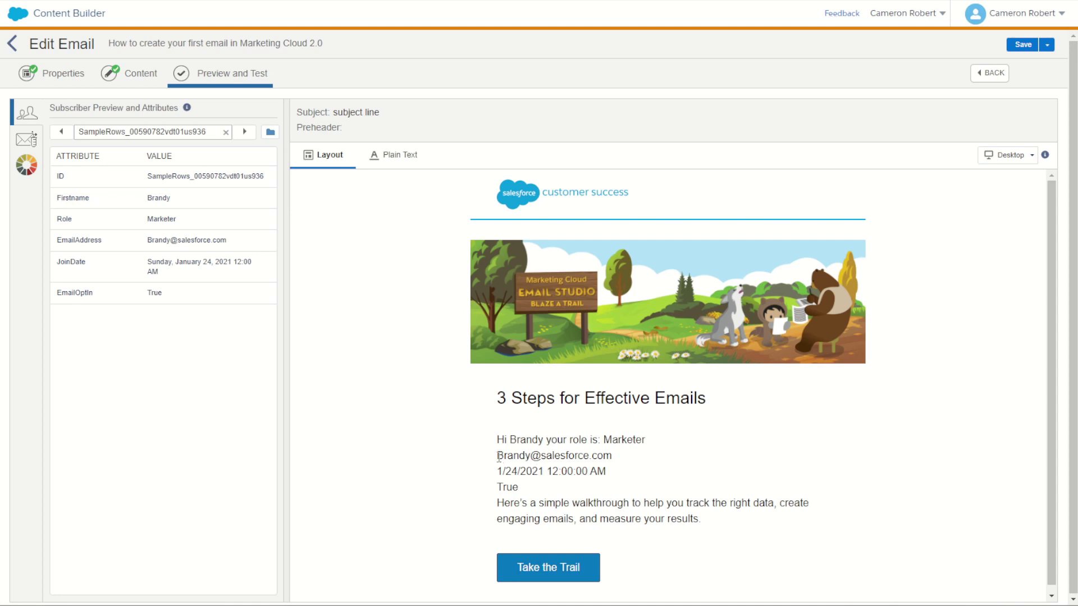
{"action": "left_click_drag", "start_coordinate": [498, 456], "coordinate": [614, 456]}
{"action": "left_click_drag", "start_coordinate": [152, 240], "coordinate": [214, 240]}
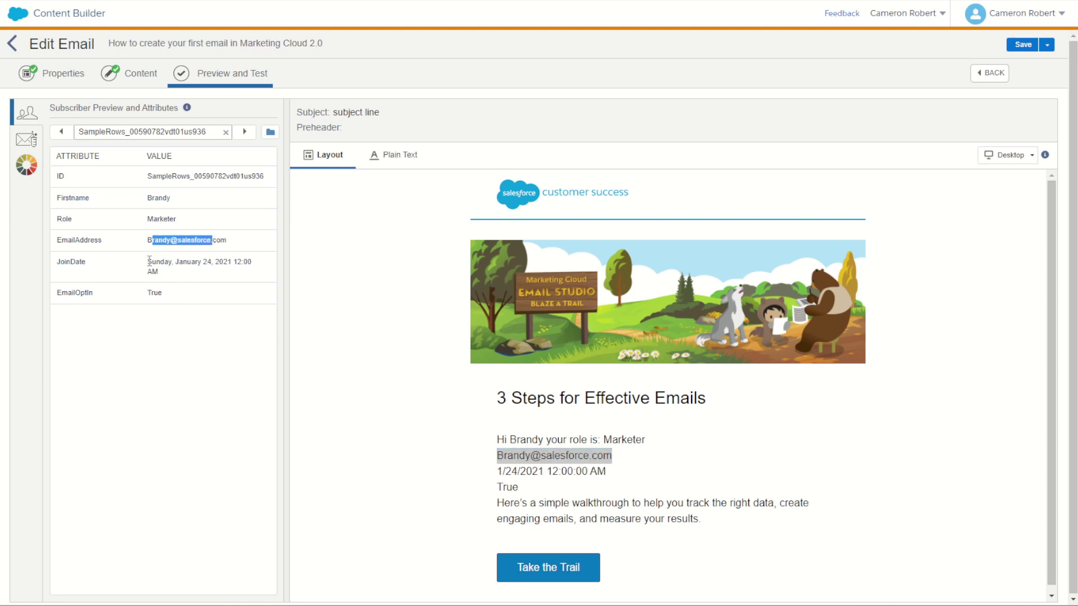
{"action": "left_click_drag", "start_coordinate": [149, 261], "coordinate": [171, 262]}
{"action": "left_click_drag", "start_coordinate": [179, 261], "coordinate": [216, 258]}
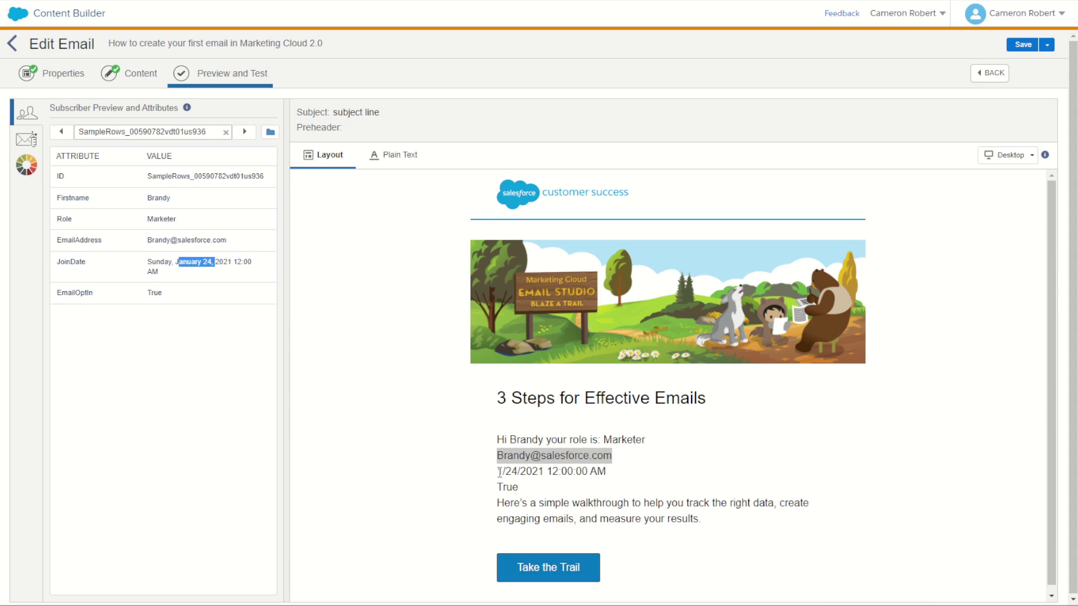
{"action": "left_click_drag", "start_coordinate": [499, 472], "coordinate": [543, 473]}
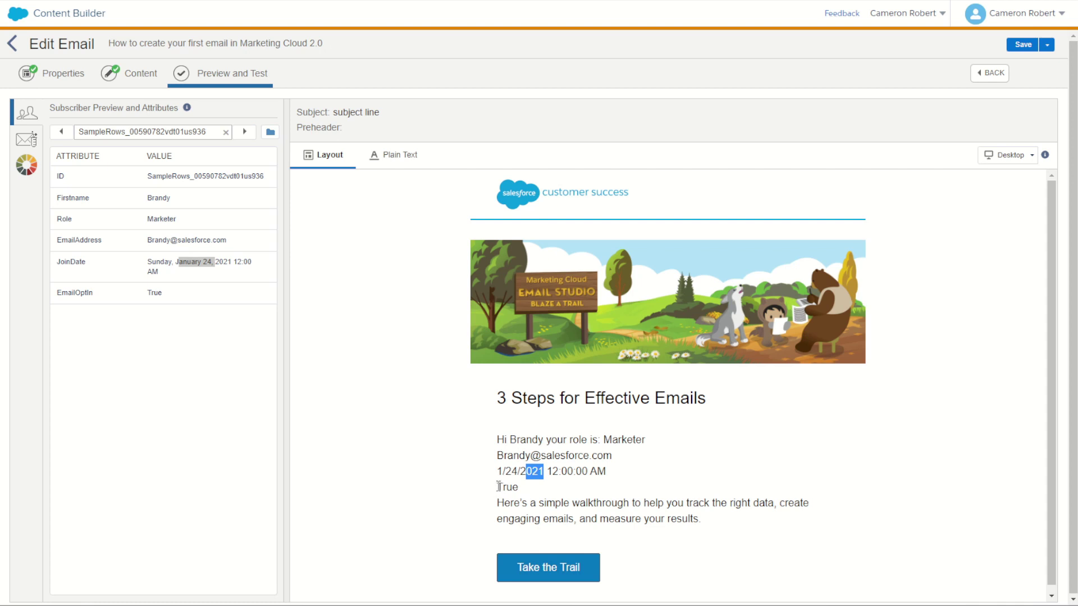
{"action": "left_click_drag", "start_coordinate": [499, 487], "coordinate": [507, 488]}
{"action": "left_click_drag", "start_coordinate": [497, 455], "coordinate": [505, 456]}
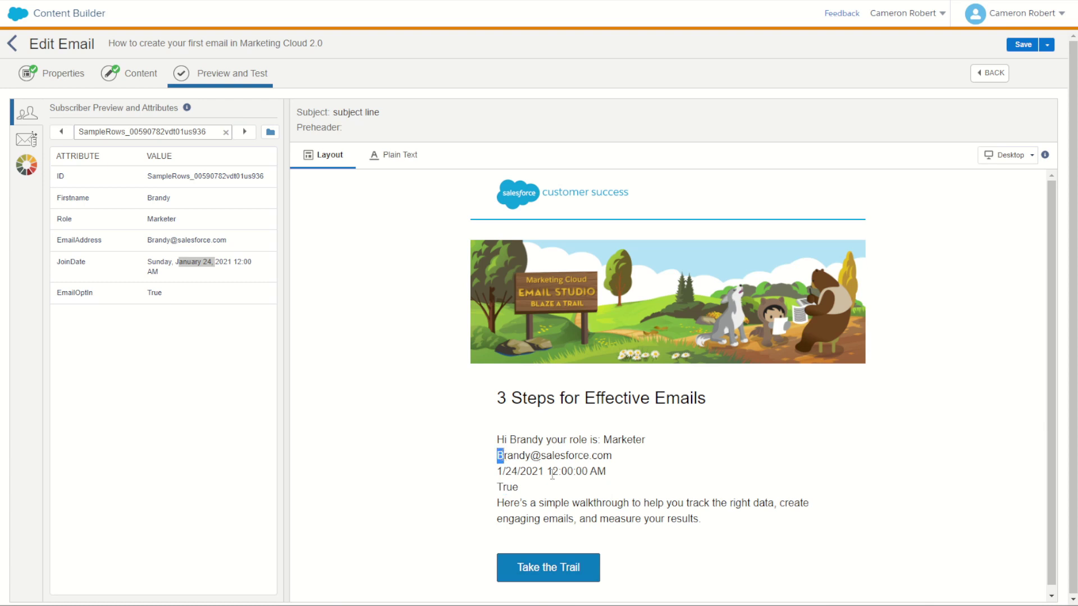
{"action": "left_click_drag", "start_coordinate": [615, 456], "coordinate": [504, 456]}
{"action": "left_click", "coordinate": [618, 471]}
{"action": "left_click", "coordinate": [147, 78]}
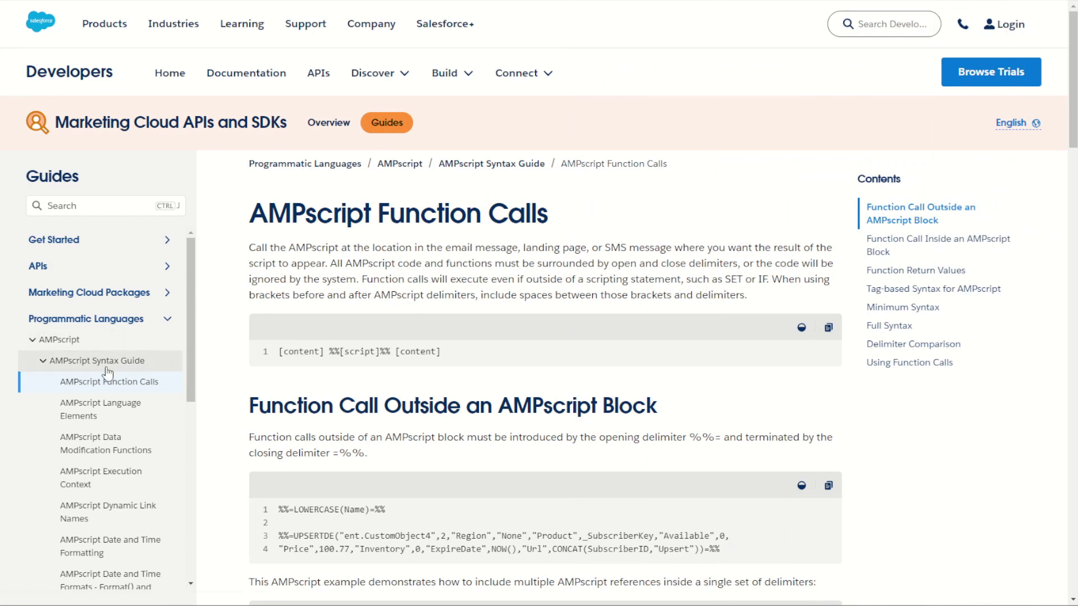
On the Salesforce Developers site, find and open the AMPscript Function Reference in the Marketing Cloud guides.
{"action": "scroll", "coordinate": [108, 382], "scroll_direction": "down", "scroll_amount": 6}
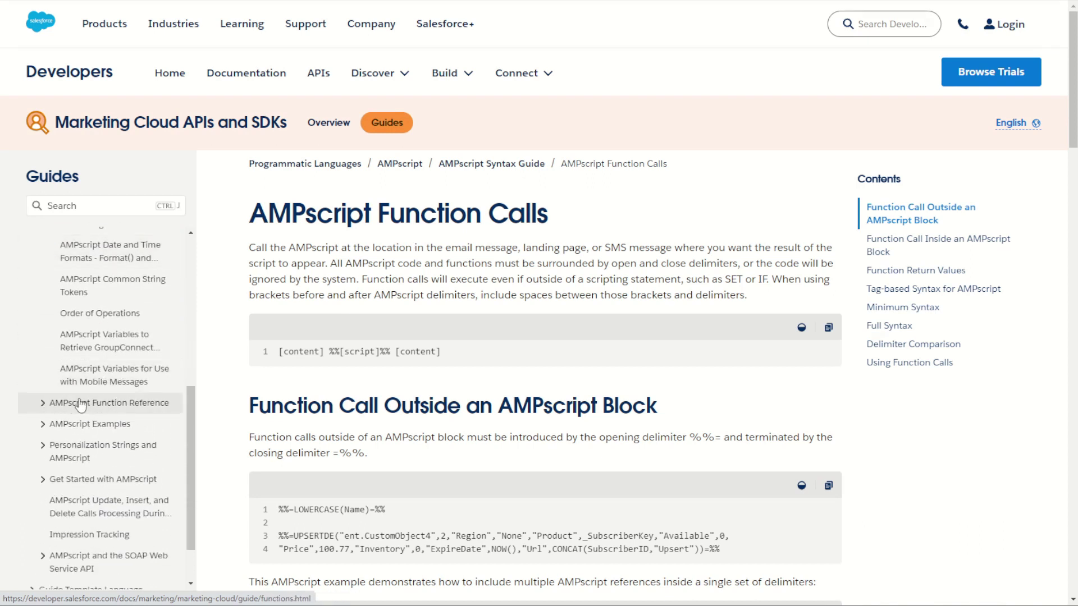
{"action": "left_click", "coordinate": [43, 405]}
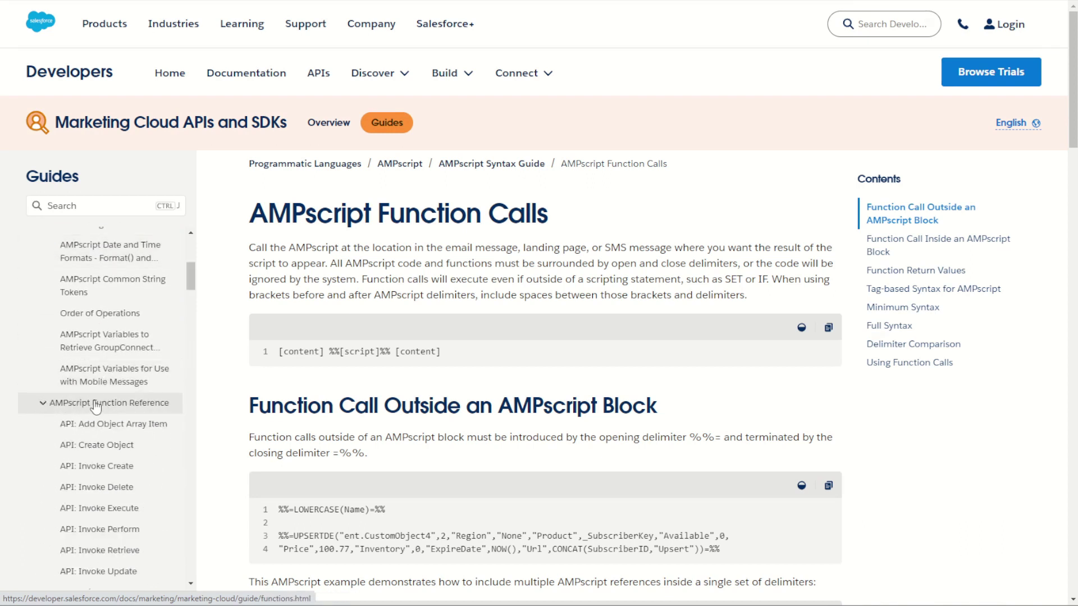
{"action": "scroll", "coordinate": [111, 442], "scroll_direction": "down", "scroll_amount": 2}
{"action": "scroll", "coordinate": [113, 452], "scroll_direction": "up", "scroll_amount": 1}
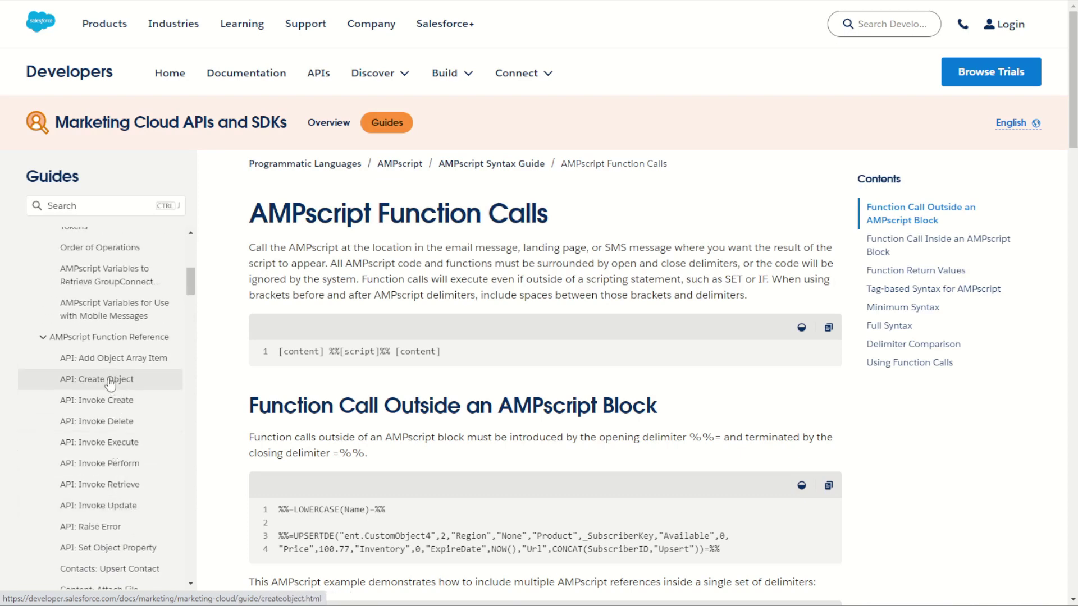
{"action": "left_click", "coordinate": [115, 339]}
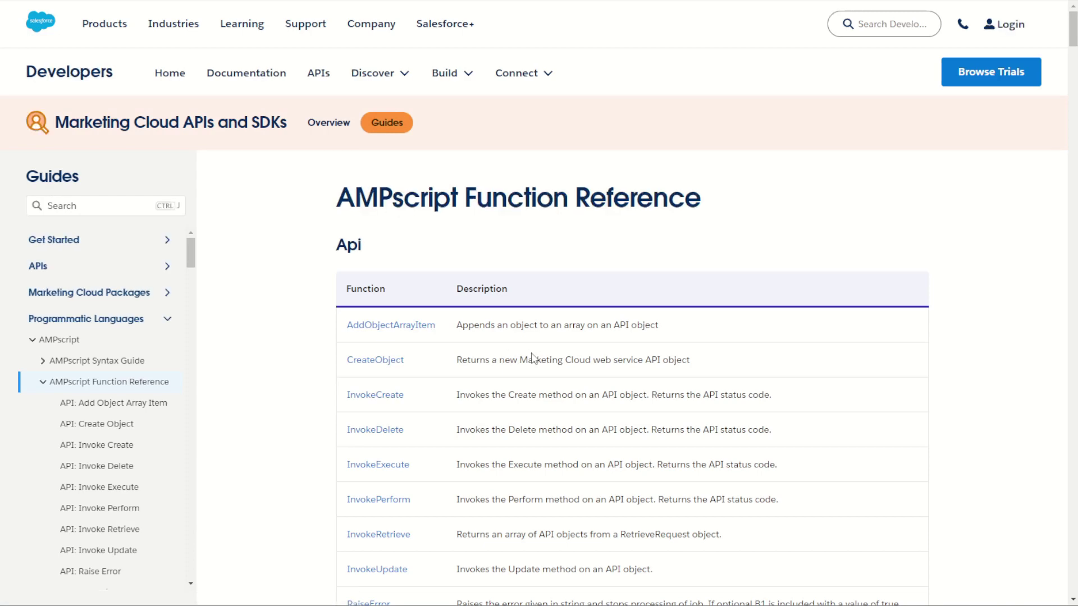
Read through the function reference tables for the Api, Contacts, Content and Data Extension categories.
{"action": "scroll", "coordinate": [532, 358], "scroll_direction": "down", "scroll_amount": 5}
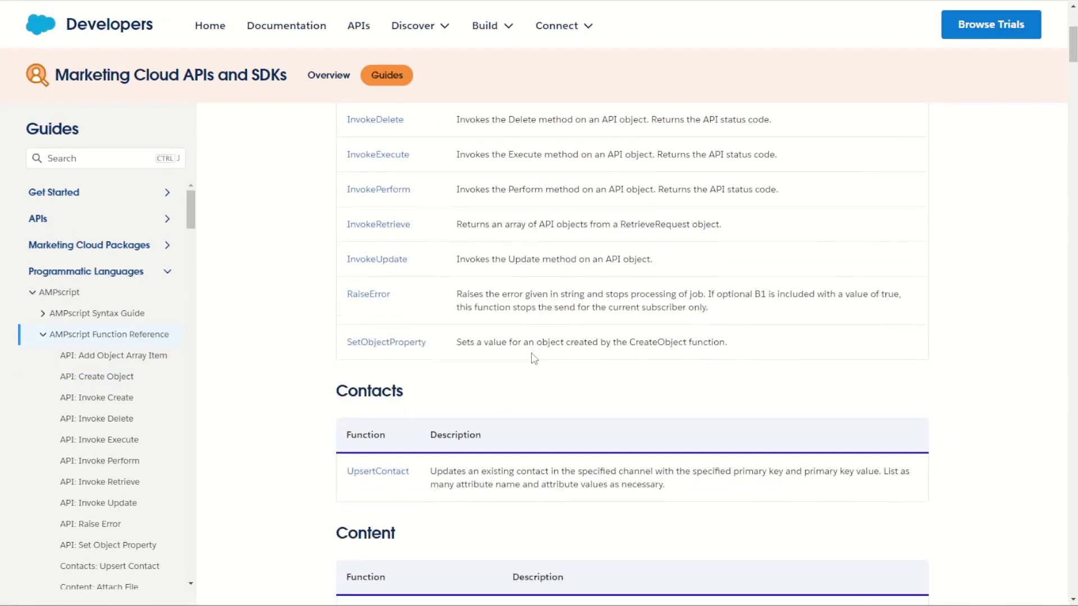
{"action": "scroll", "coordinate": [533, 359], "scroll_direction": "down", "scroll_amount": 2}
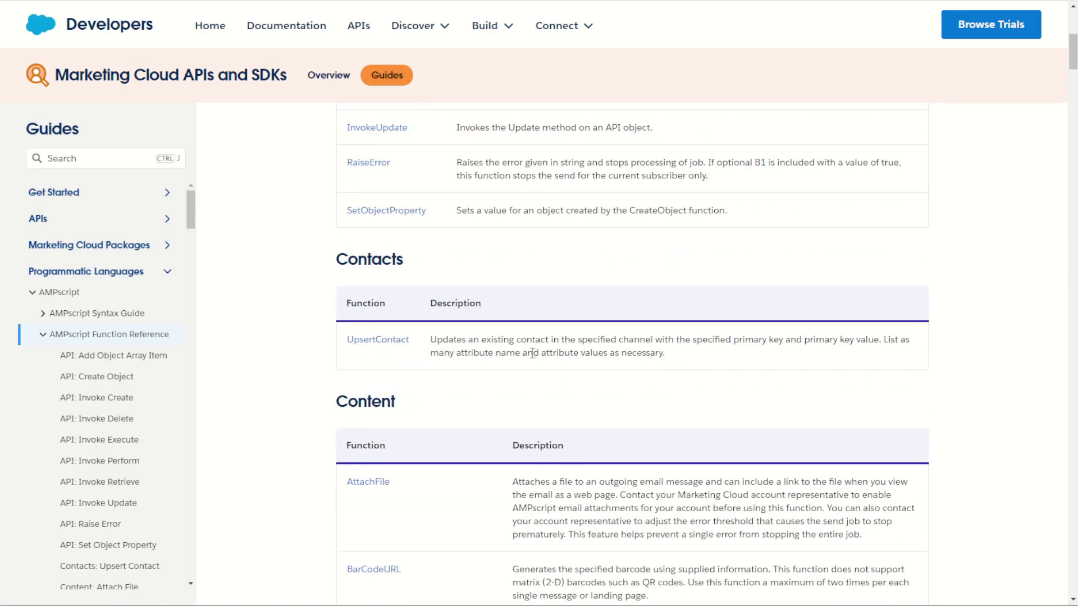
{"action": "scroll", "coordinate": [533, 354], "scroll_direction": "down", "scroll_amount": 8}
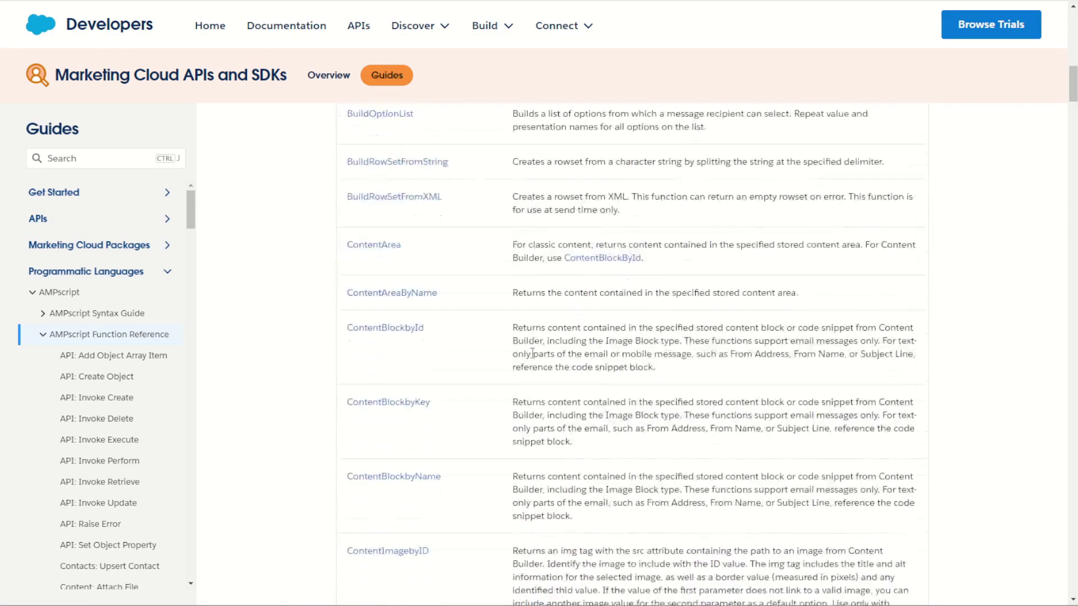
{"action": "scroll", "coordinate": [532, 354], "scroll_direction": "down", "scroll_amount": 10}
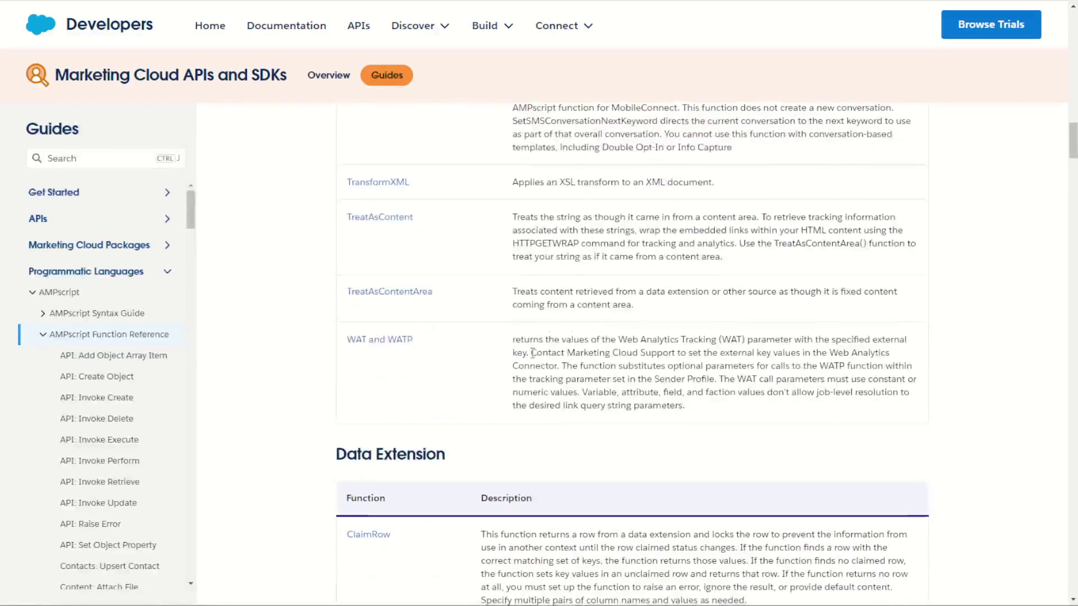
{"action": "scroll", "coordinate": [532, 353], "scroll_direction": "down", "scroll_amount": 1}
{"action": "scroll", "coordinate": [532, 353], "scroll_direction": "down", "scroll_amount": 7}
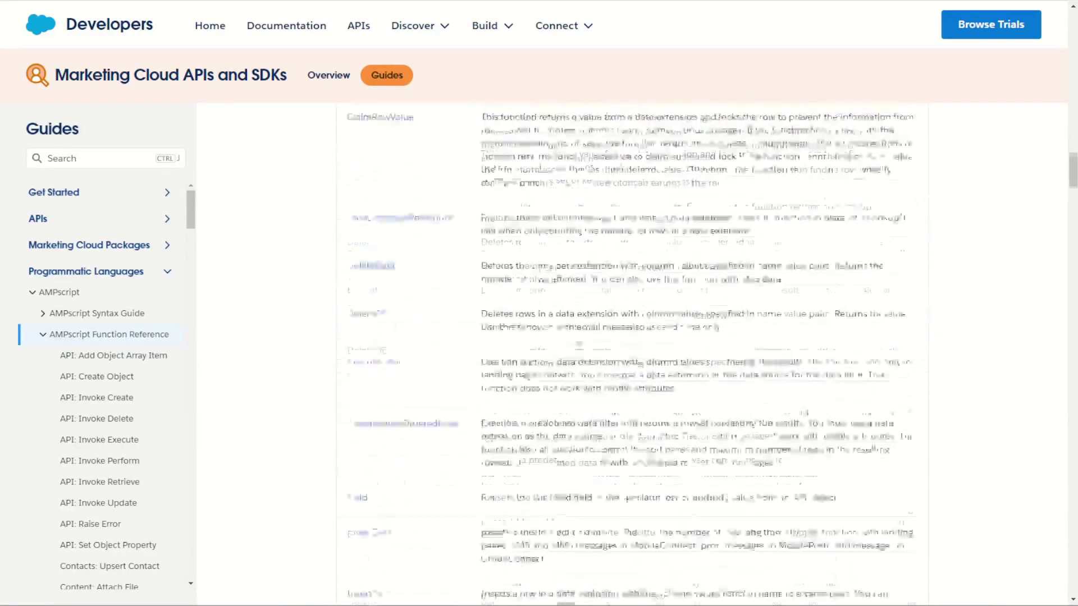
Browse the guide's list of AMPscript functions from the Content and Data Extension entries through to the Sites, Social and String entries.
{"action": "scroll", "coordinate": [118, 418], "scroll_direction": "down", "scroll_amount": 10}
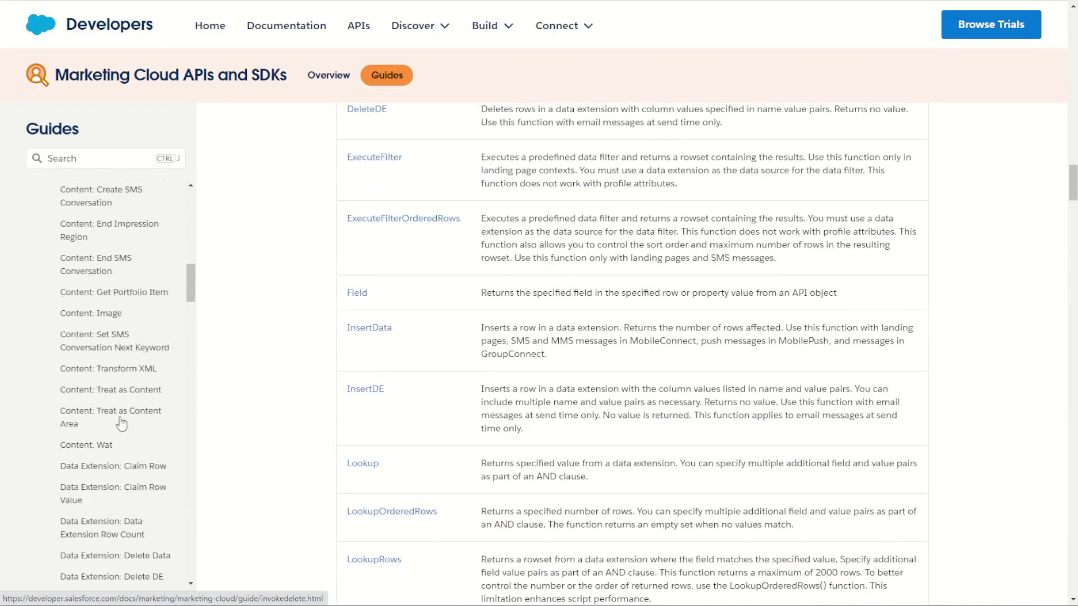
{"action": "scroll", "coordinate": [121, 423], "scroll_direction": "down", "scroll_amount": 3}
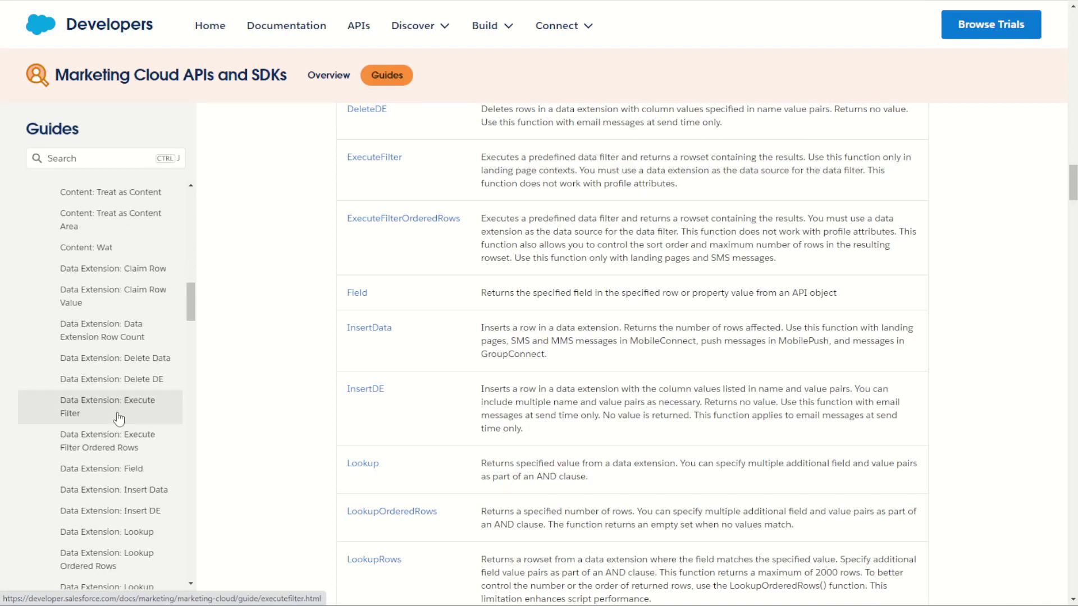
{"action": "left_click", "coordinate": [119, 418]}
{"action": "scroll", "coordinate": [119, 419], "scroll_direction": "down", "scroll_amount": 12}
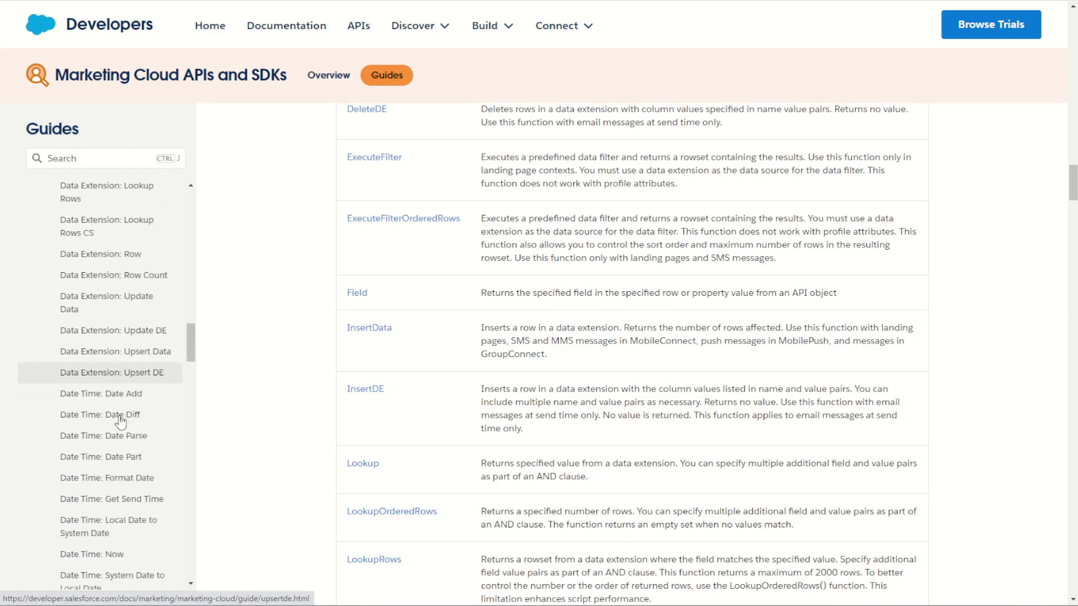
{"action": "scroll", "coordinate": [123, 416], "scroll_direction": "down", "scroll_amount": 10}
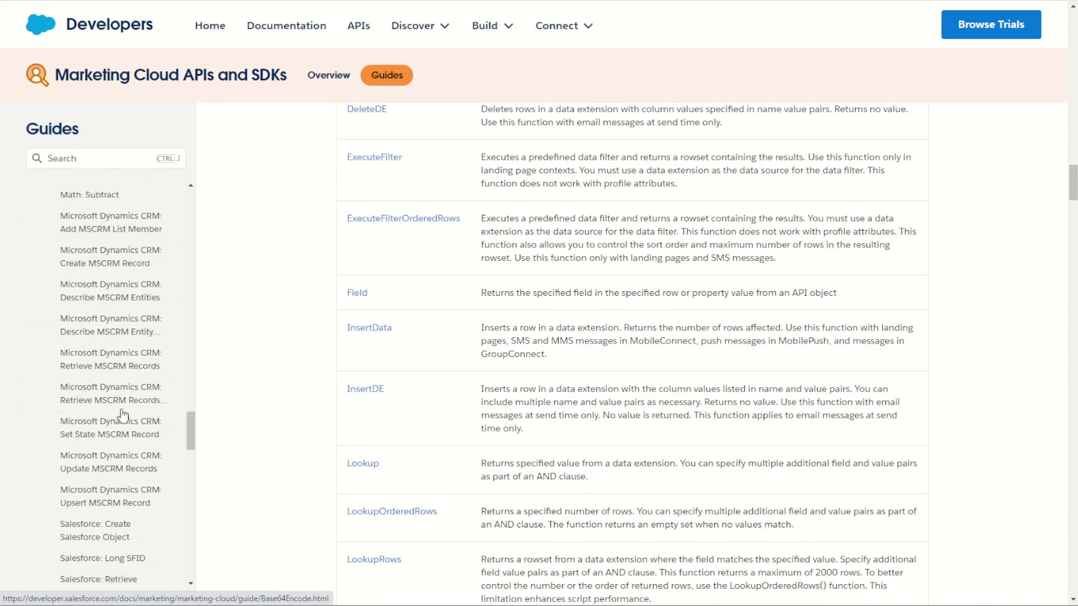
{"action": "scroll", "coordinate": [123, 416], "scroll_direction": "down", "scroll_amount": 10}
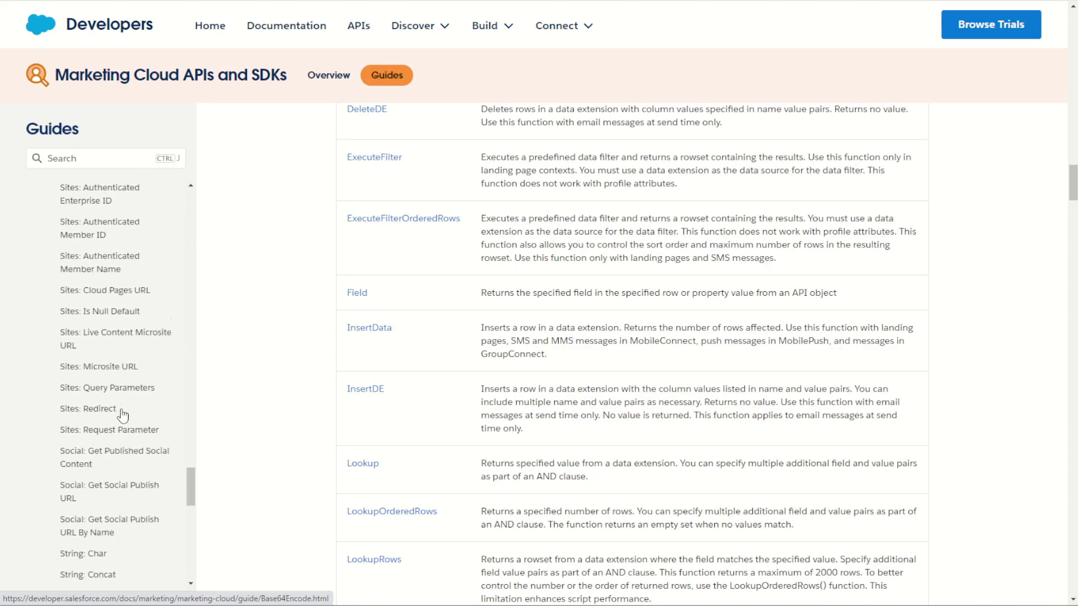
Open the String: Lowercase page of the AMPscript function reference and copy its syntax, Lowercase(1).
{"action": "scroll", "coordinate": [123, 416], "scroll_direction": "down", "scroll_amount": 1}
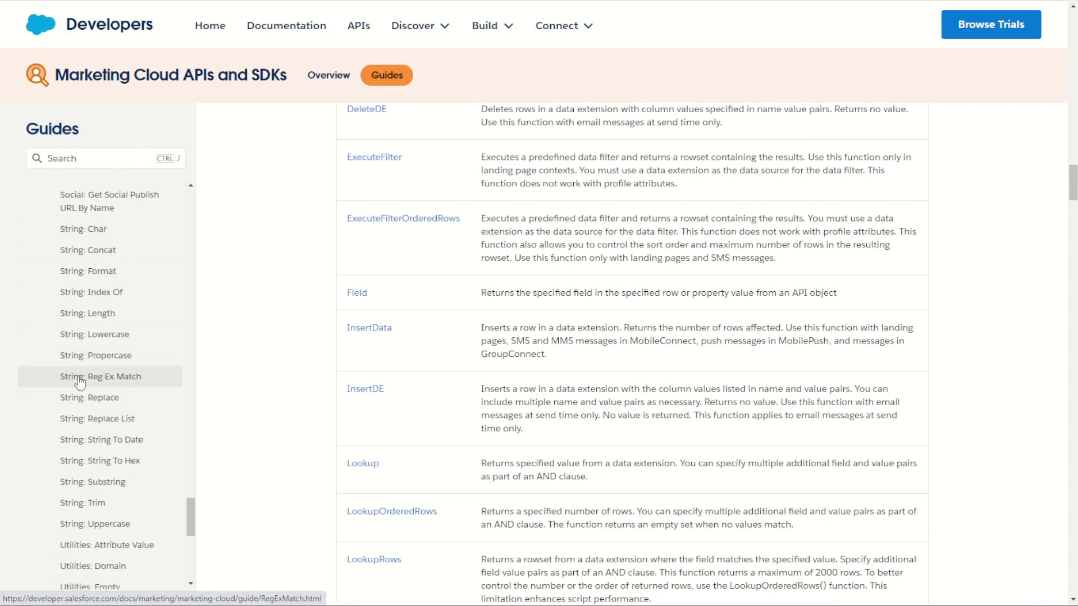
{"action": "left_click", "coordinate": [101, 338]}
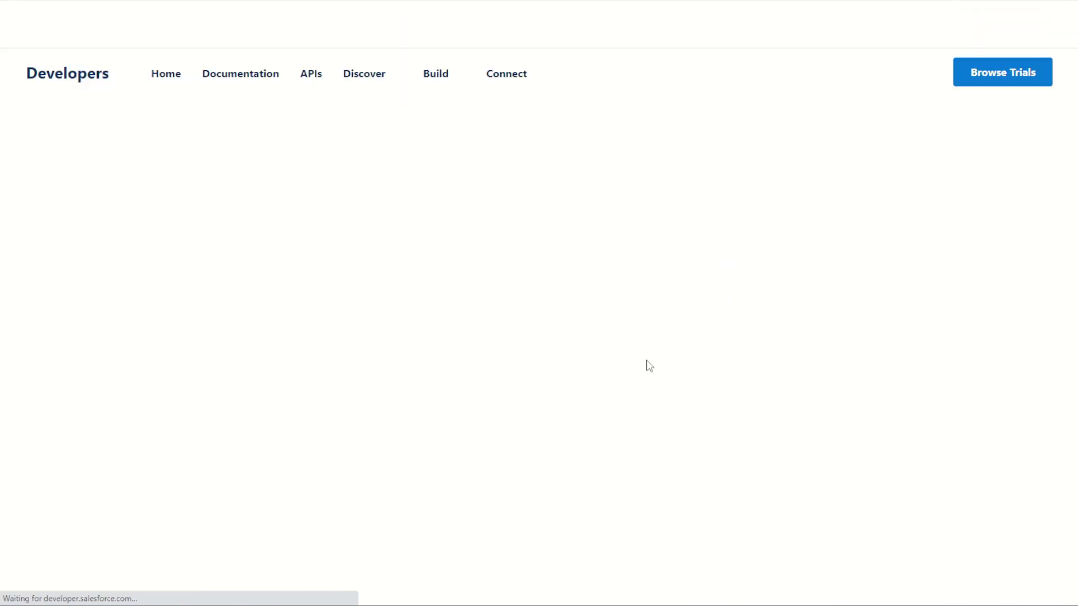
{"action": "scroll", "coordinate": [661, 402], "scroll_direction": "down", "scroll_amount": 3}
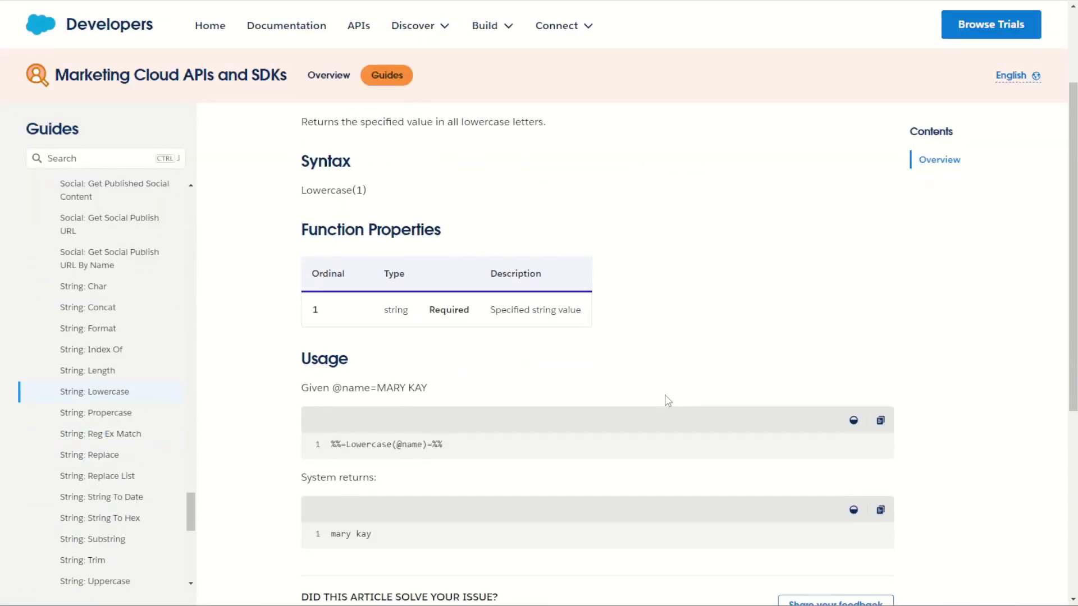
{"action": "scroll", "coordinate": [666, 392], "scroll_direction": "up", "scroll_amount": 3}
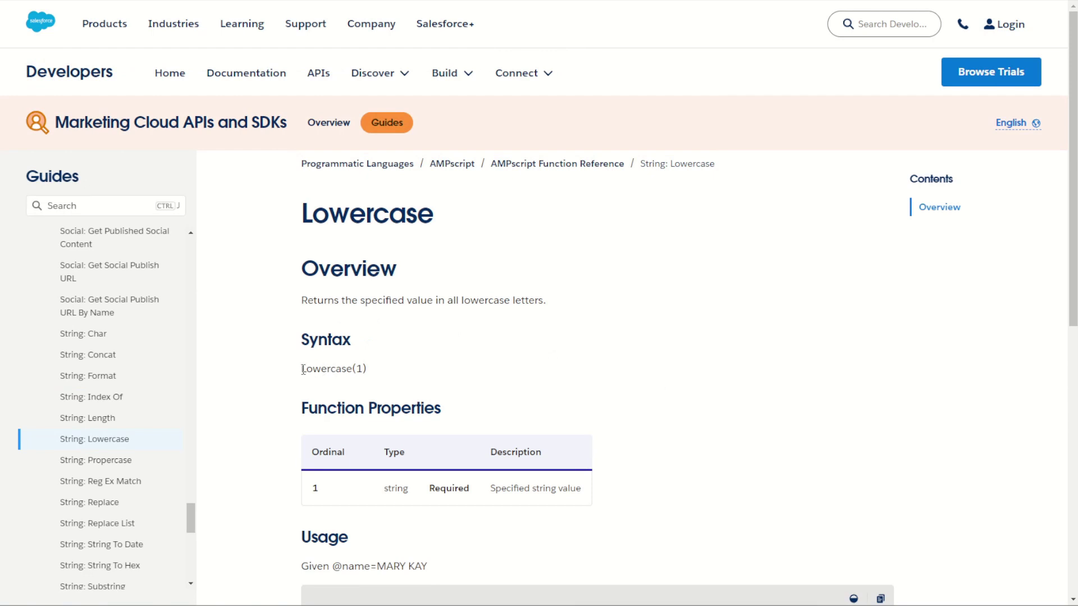
{"action": "left_click_drag", "start_coordinate": [303, 370], "coordinate": [370, 376]}
{"action": "key", "text": "ctrl+c"}
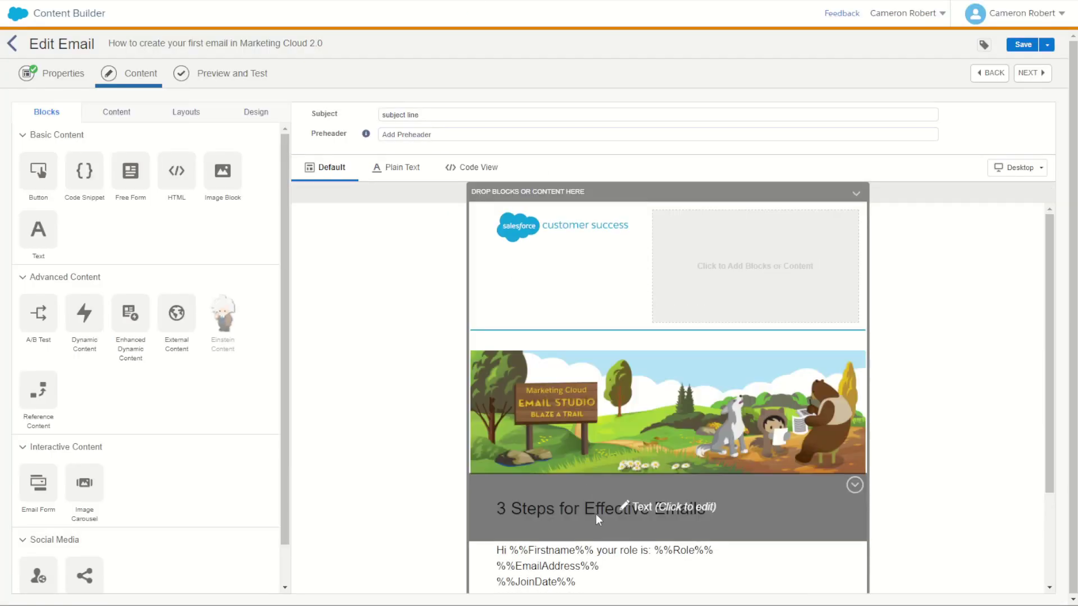
In the email's greeting text block in Content Builder, replace EmailOptIn between the %% marks with Lowercase(1) and save the email.
{"action": "left_click", "coordinate": [601, 554]}
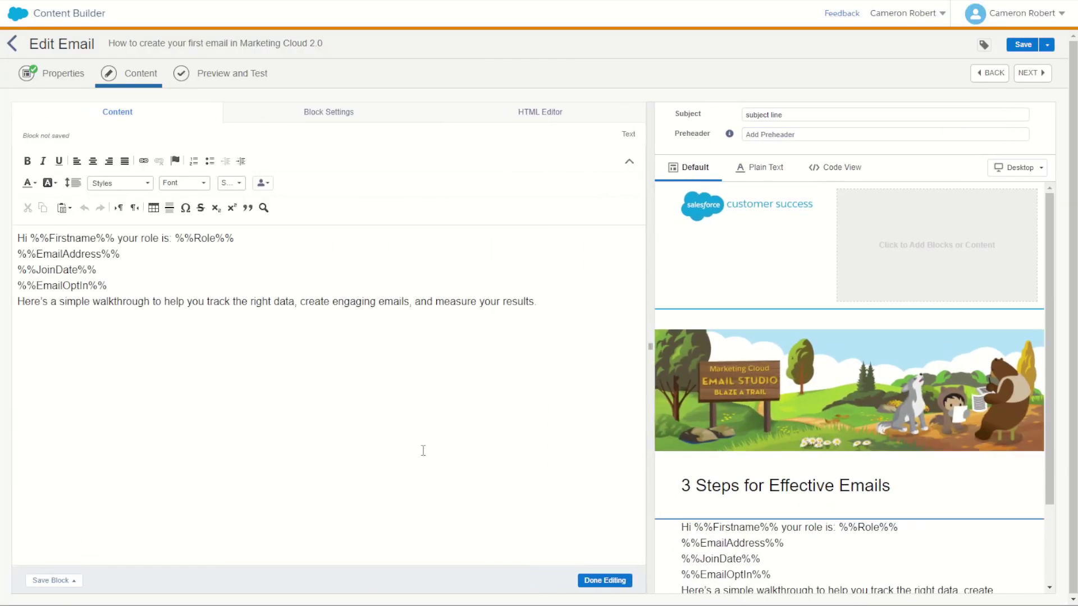
{"action": "left_click", "coordinate": [62, 285]}
{"action": "double_click", "coordinate": [62, 285]}
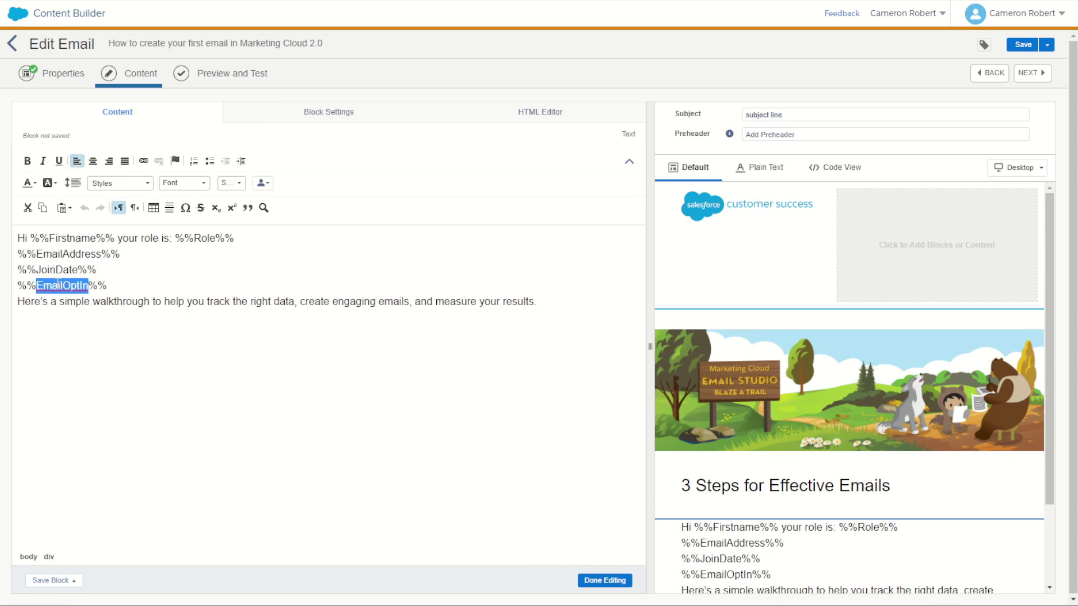
{"action": "key", "text": "ctrl+v"}
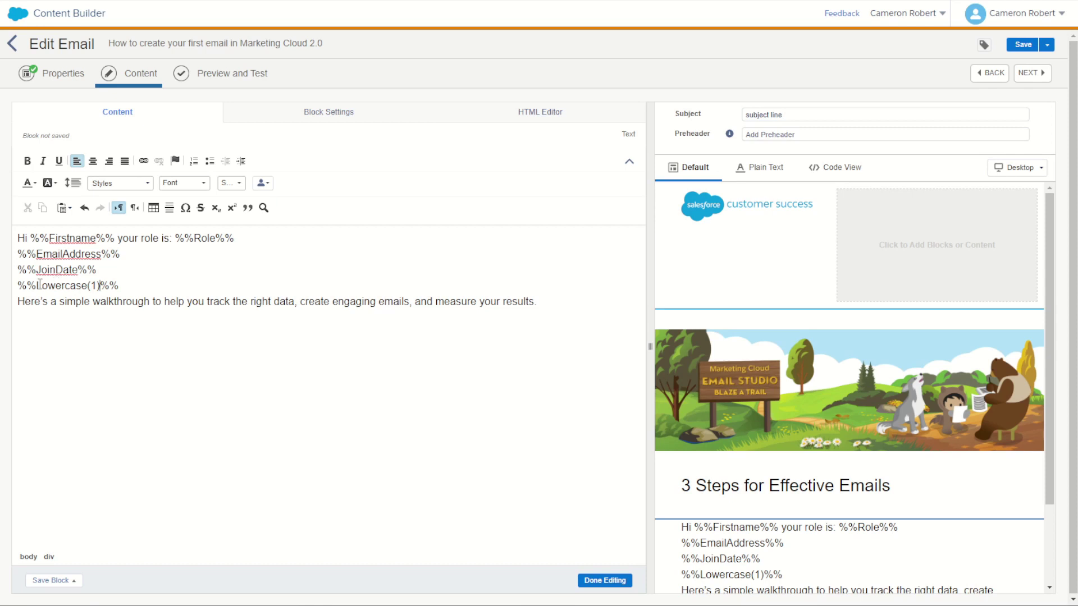
{"action": "key", "text": "ctrl+s"}
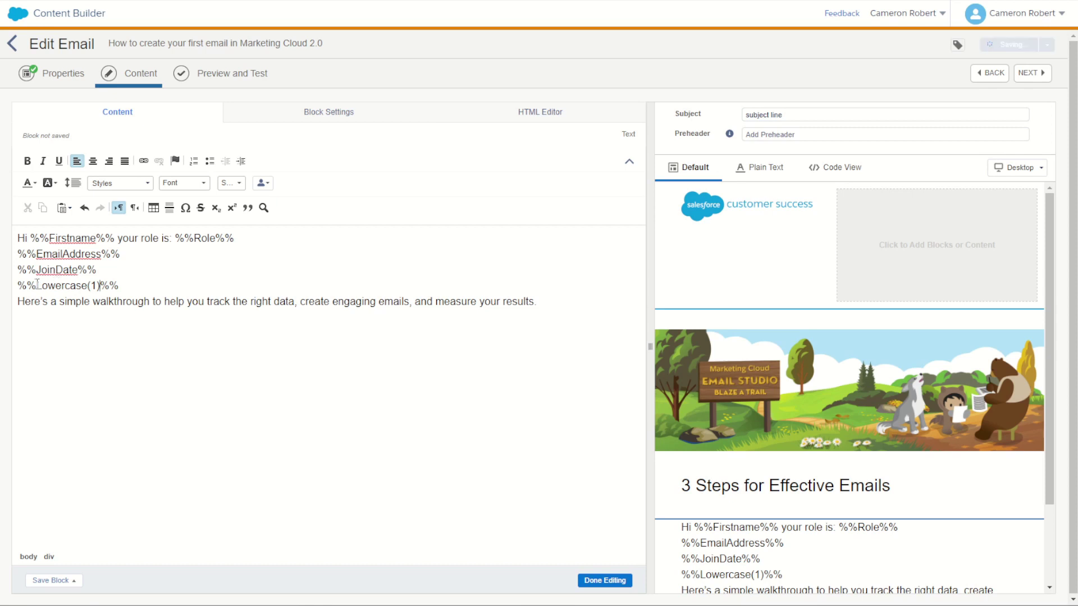
Add an equals sign inside each %% pair around Lowercase(1), and check the form against the Lowercase reference page.
{"action": "left_click", "coordinate": [37, 286]}
{"action": "type", "text": "="}
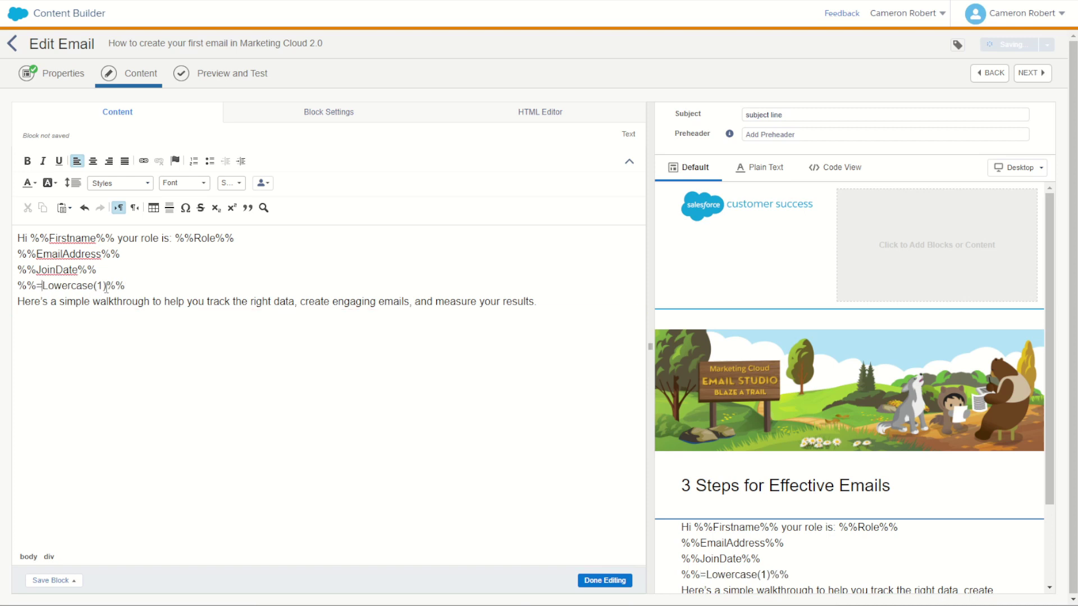
{"action": "left_click", "coordinate": [107, 287]}
{"action": "type", "text": "="}
{"action": "double_click", "coordinate": [101, 286]}
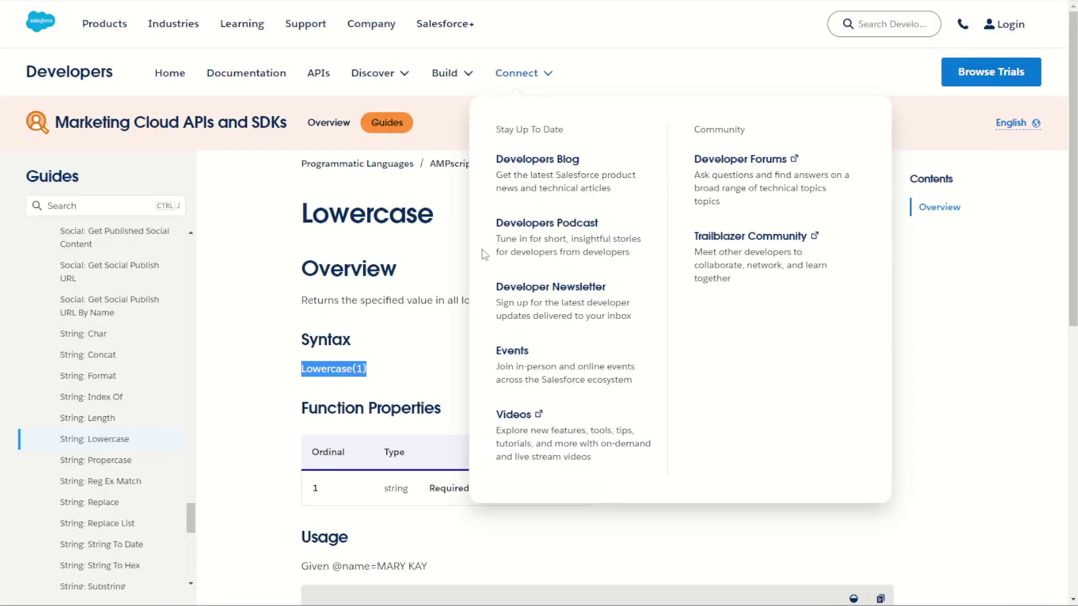
{"action": "scroll", "coordinate": [414, 344], "scroll_direction": "down", "scroll_amount": 5}
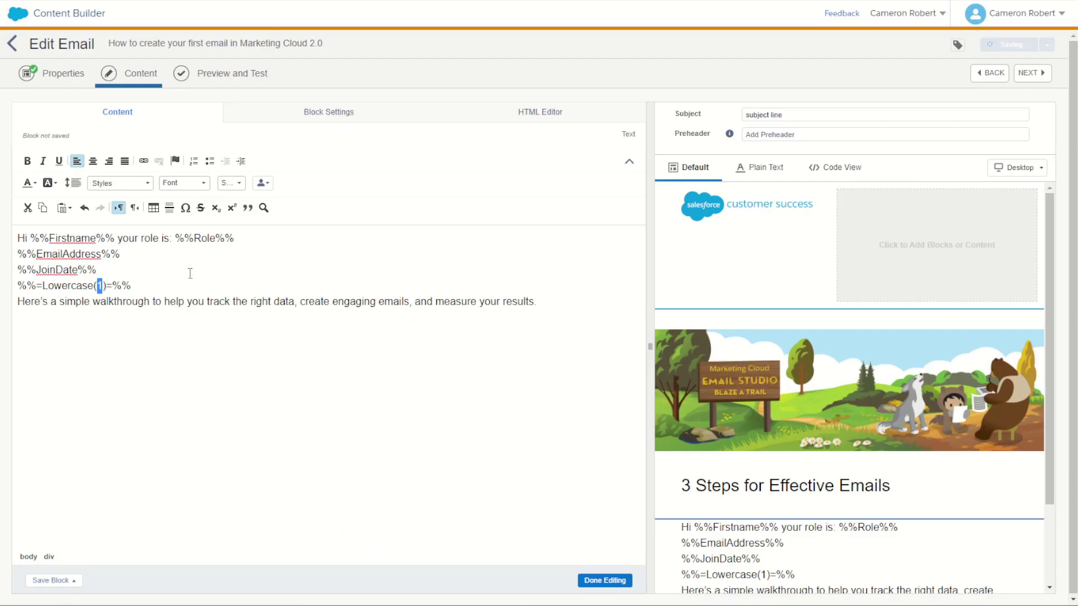
{"action": "left_click", "coordinate": [145, 288]}
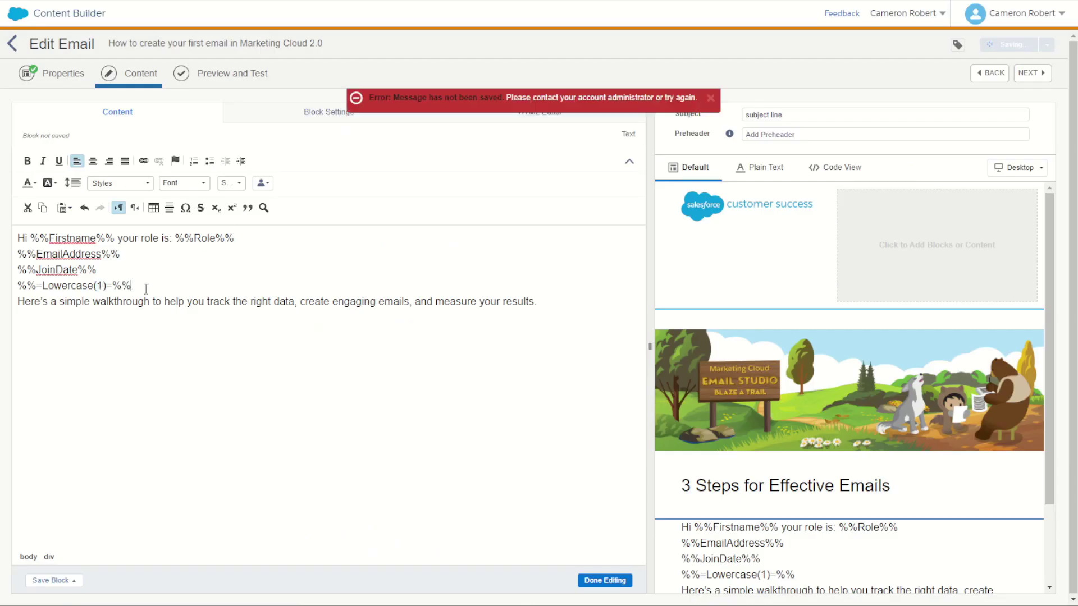
Replace the argument 1 of the Lowercase function with the EmailAddress field name copied from the line above.
{"action": "double_click", "coordinate": [81, 255]}
{"action": "key", "text": "ctrl+c"}
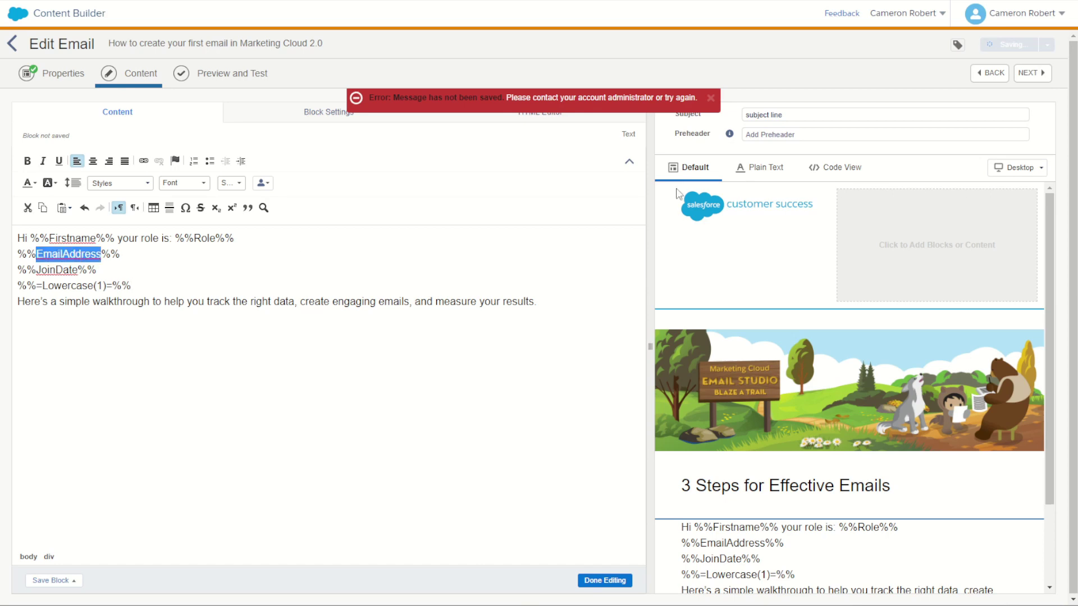
{"action": "left_click", "coordinate": [711, 97]}
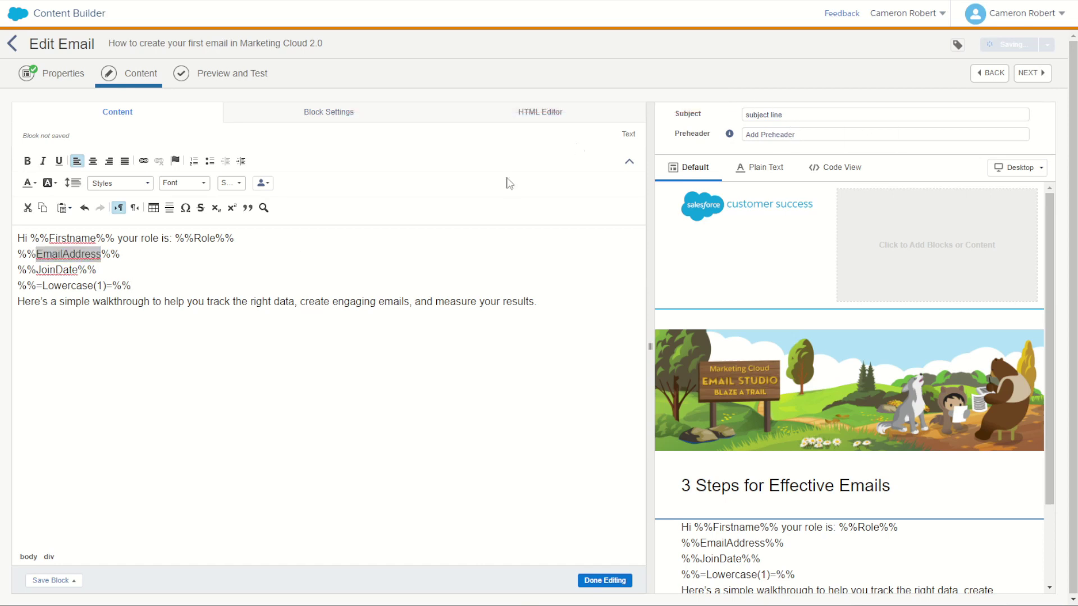
{"action": "double_click", "coordinate": [101, 287]}
{"action": "key", "text": "ctrl+v"}
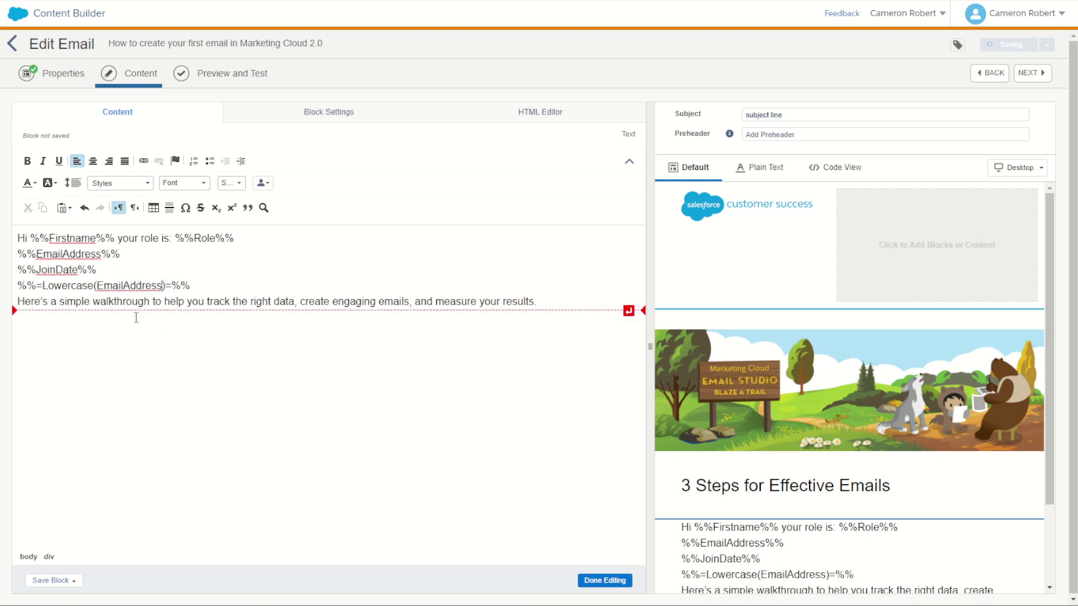
Delete the %%JoinDate%% line from the text block, including its empty line.
{"action": "left_click", "coordinate": [101, 270]}
{"action": "left_click_drag", "start_coordinate": [101, 270], "coordinate": [11, 272]}
{"action": "key", "text": "BackSpace"}
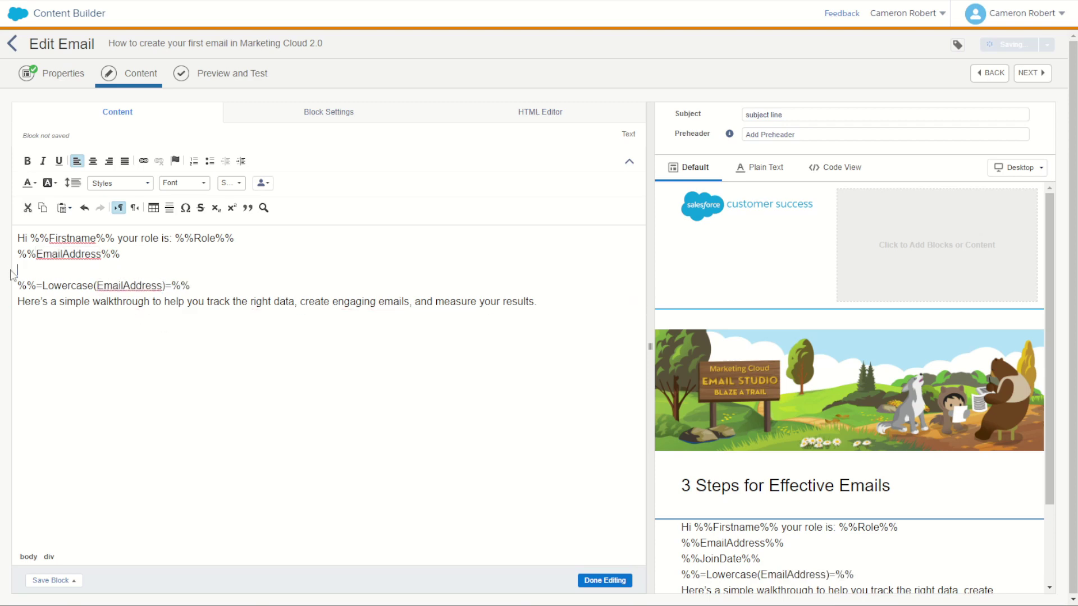
{"action": "key", "text": "BackSpace"}
Label the plain EmailAddress line "Orig: " and the Lowercase line "Lower: ", and dismiss the save error.
{"action": "left_click", "coordinate": [19, 257]}
{"action": "type", "text": "Orig"}
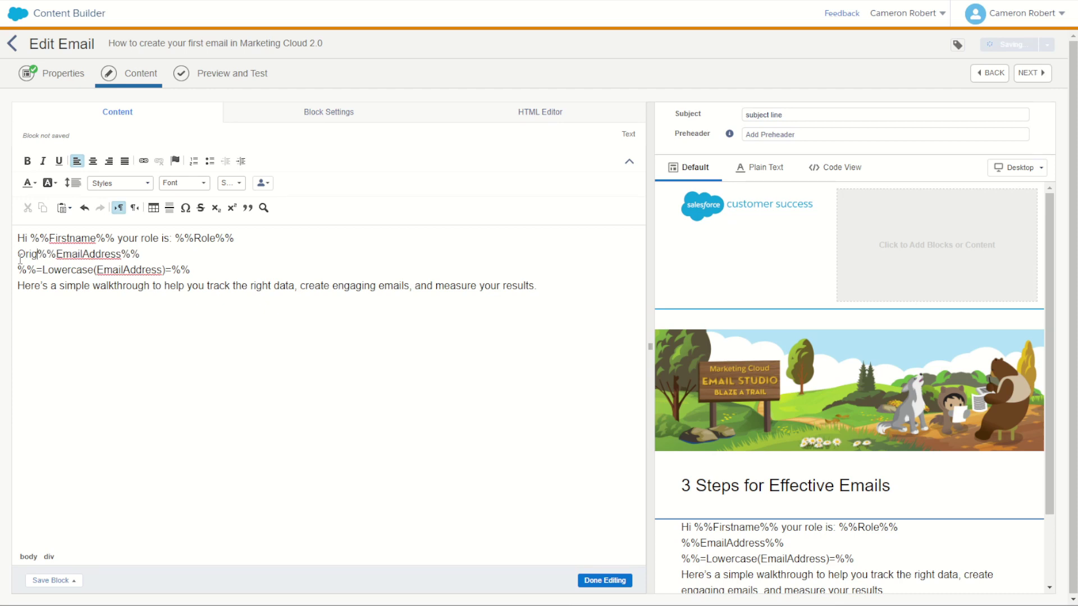
{"action": "type", "text": ": "}
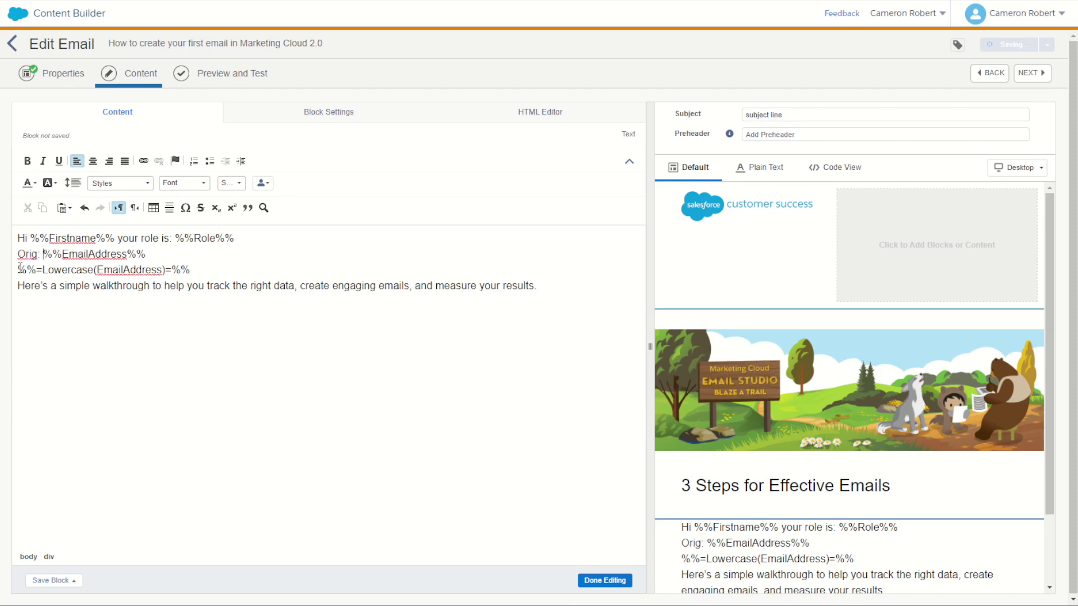
{"action": "type", "text": "Lower:"}
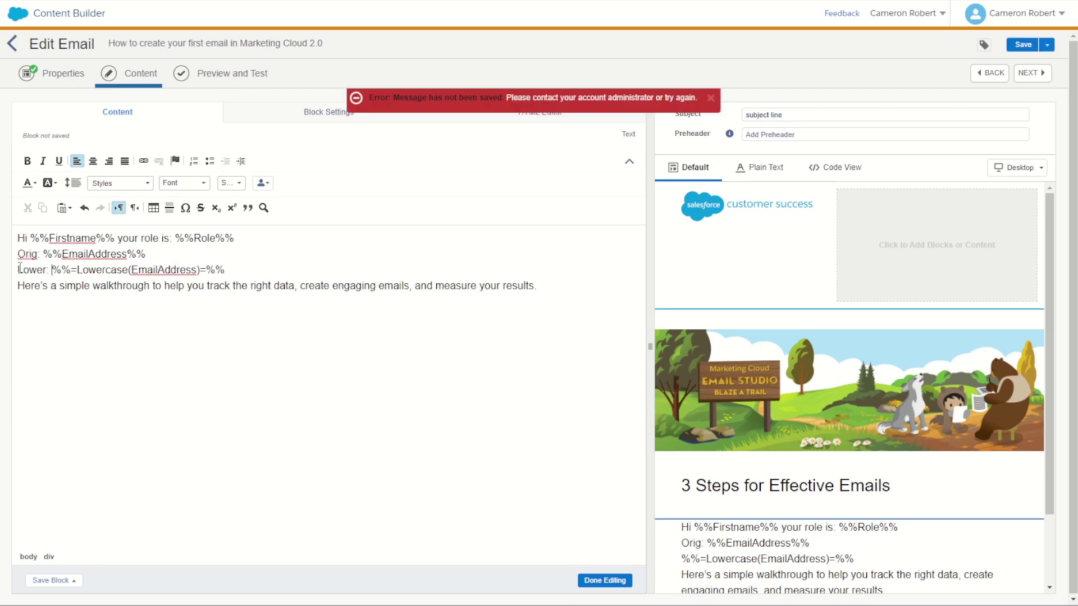
{"action": "left_click", "coordinate": [710, 99]}
Preview the email and compare the original and lowercase e-mail values with the subscriber's EmailAddress attribute.
{"action": "left_click", "coordinate": [1043, 78]}
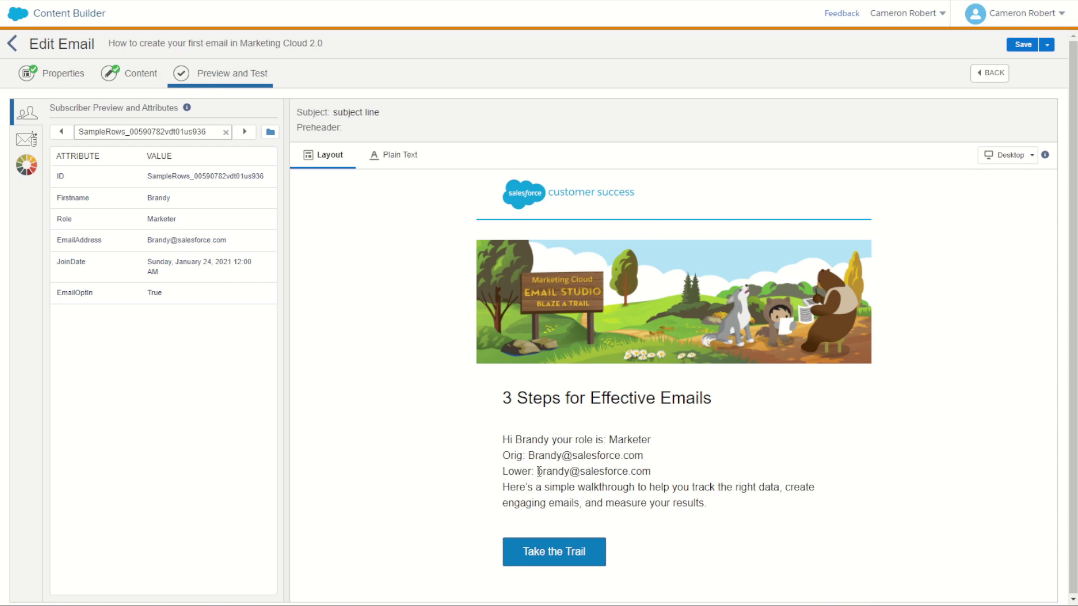
{"action": "left_click_drag", "start_coordinate": [538, 472], "coordinate": [543, 471]}
{"action": "left_click", "coordinate": [469, 455]}
{"action": "left_click_drag", "start_coordinate": [147, 241], "coordinate": [154, 241]}
{"action": "left_click_drag", "start_coordinate": [538, 472], "coordinate": [546, 473]}
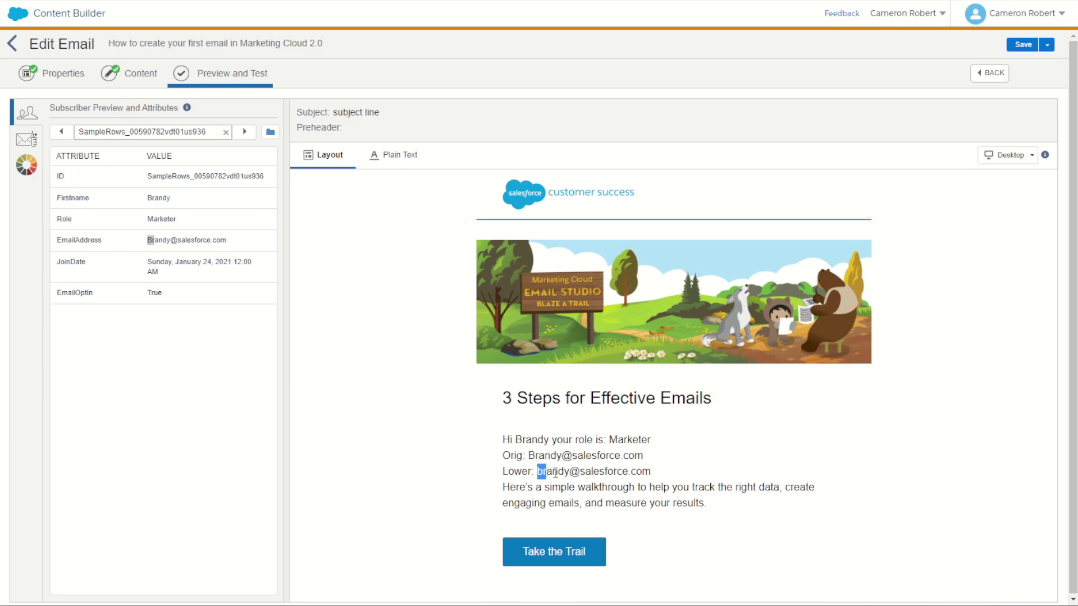
{"action": "left_click", "coordinate": [630, 473]}
Return to the email content, then open the String: Uppercase reference page and copy the function name Uppercase from its usage example.
{"action": "left_click", "coordinate": [139, 74]}
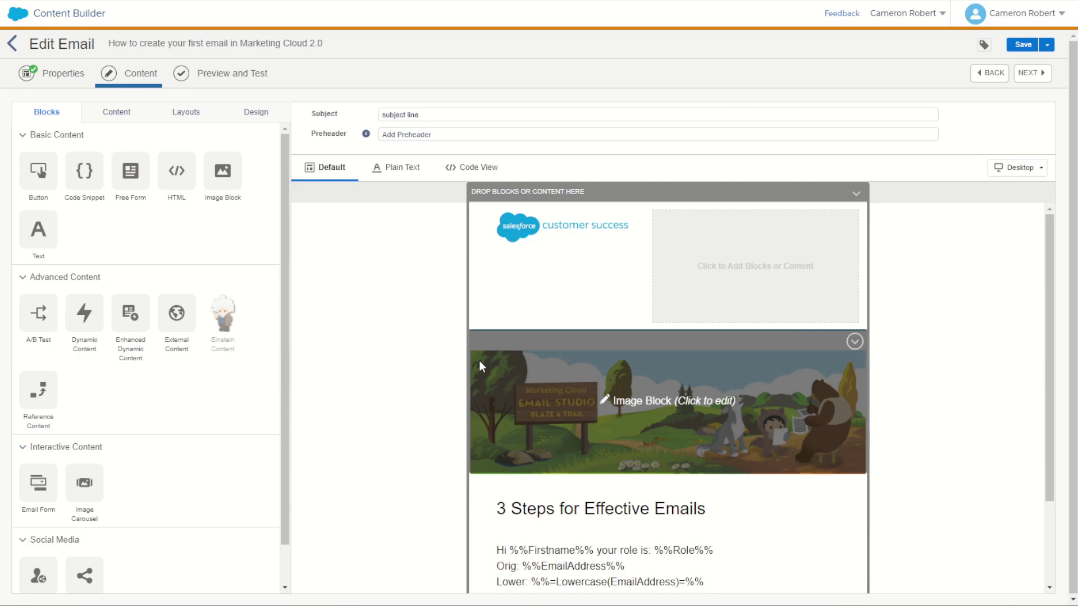
{"action": "scroll", "coordinate": [441, 393], "scroll_direction": "down", "scroll_amount": 2}
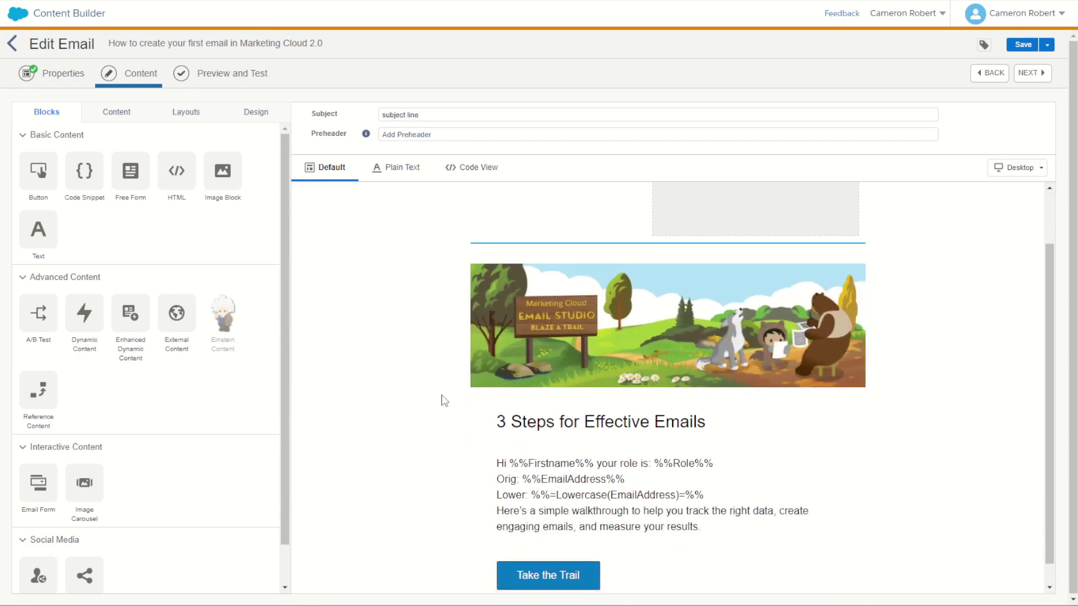
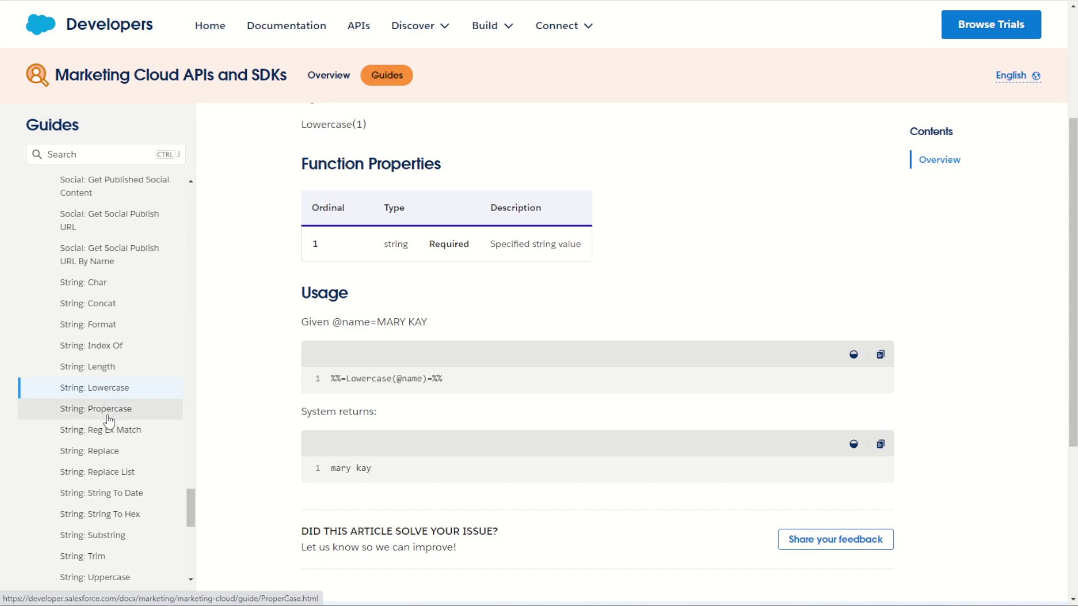
{"action": "scroll", "coordinate": [115, 494], "scroll_direction": "down", "scroll_amount": 1}
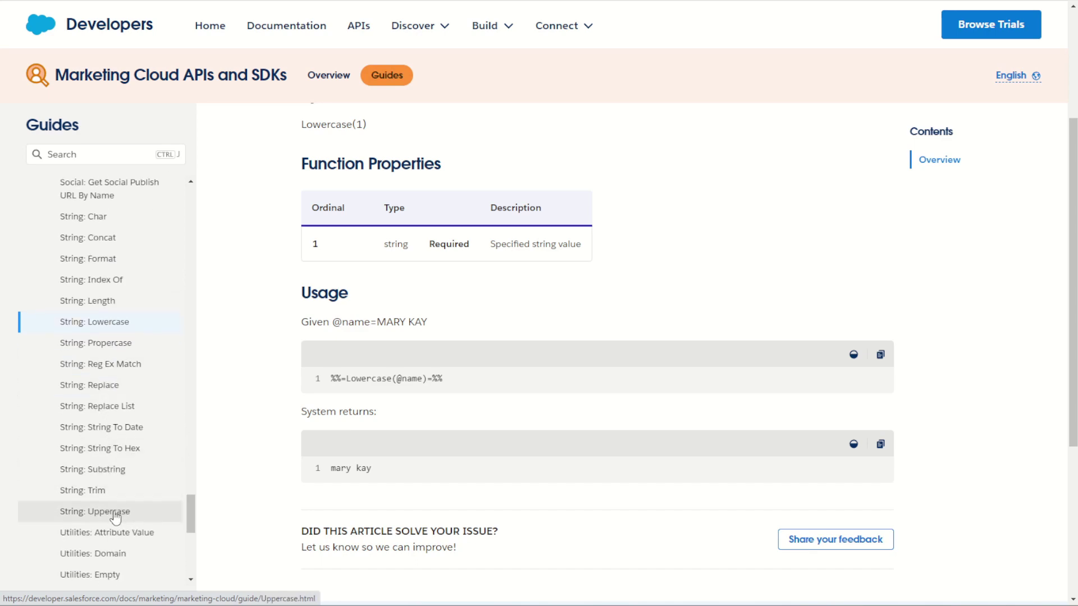
{"action": "left_click", "coordinate": [114, 514]}
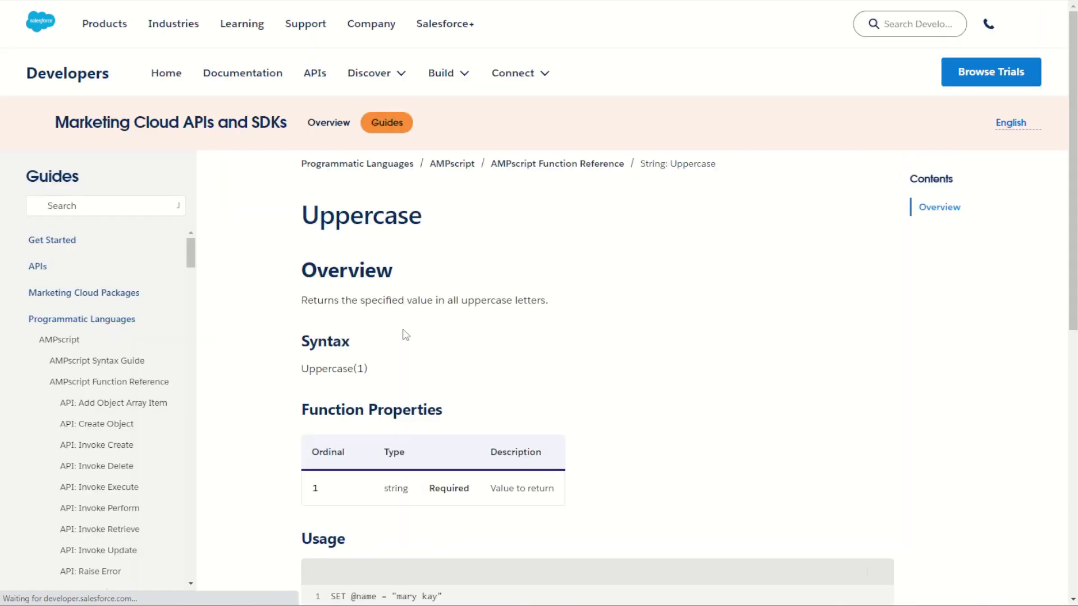
{"action": "scroll", "coordinate": [406, 335], "scroll_direction": "down", "scroll_amount": 3}
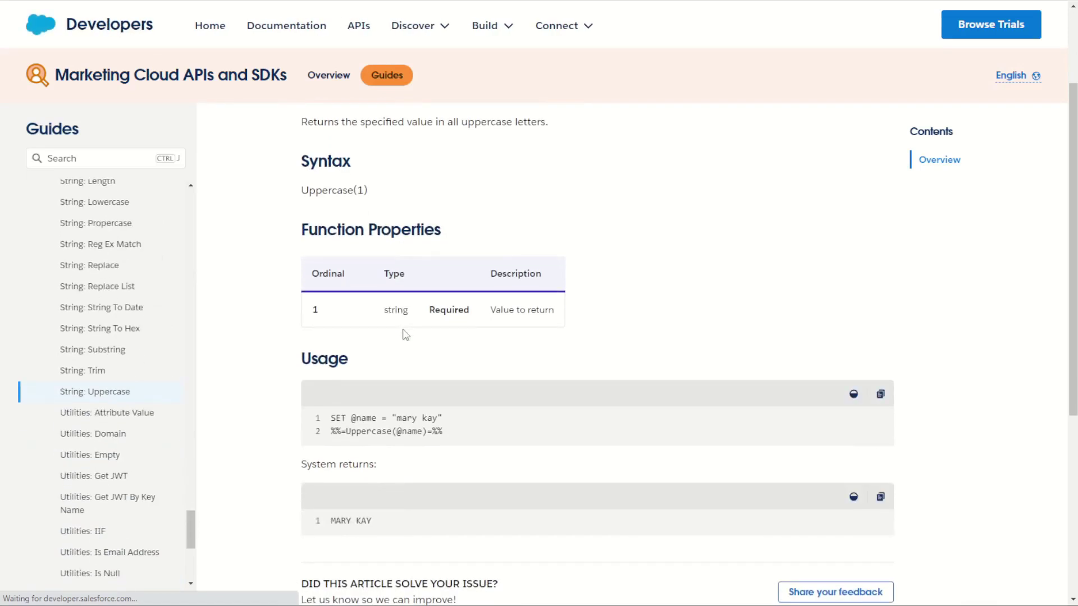
{"action": "left_click_drag", "start_coordinate": [346, 431], "coordinate": [392, 431]}
{"action": "key", "text": "ctrl+c"}
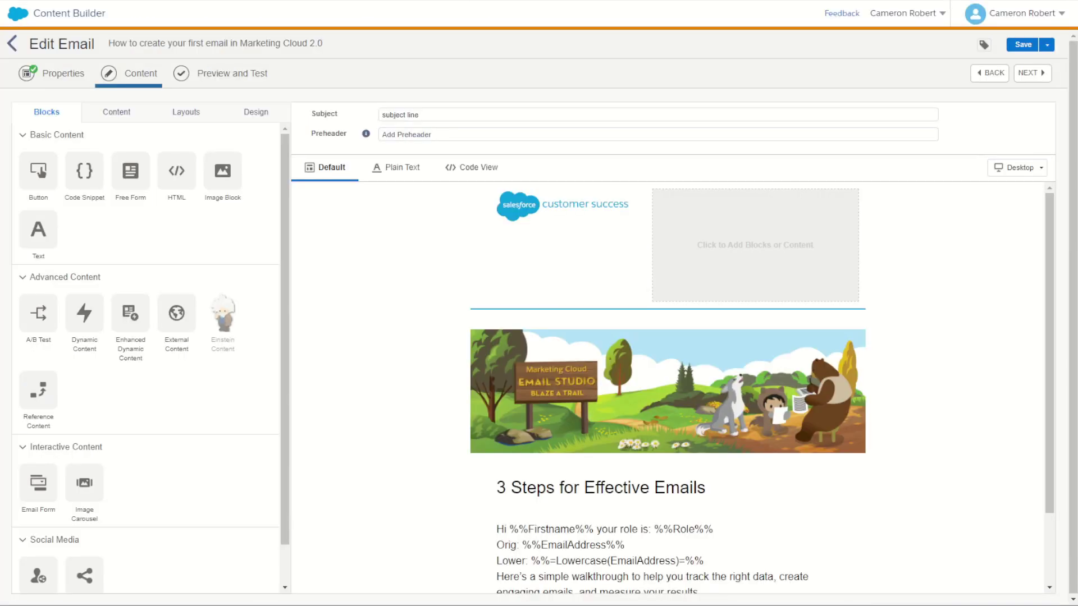
In the greeting text block, replace the Lowercase function name with Uppercase and change the line's label to "Upper".
{"action": "scroll", "coordinate": [601, 393], "scroll_direction": "down", "scroll_amount": 3}
{"action": "left_click", "coordinate": [619, 478]}
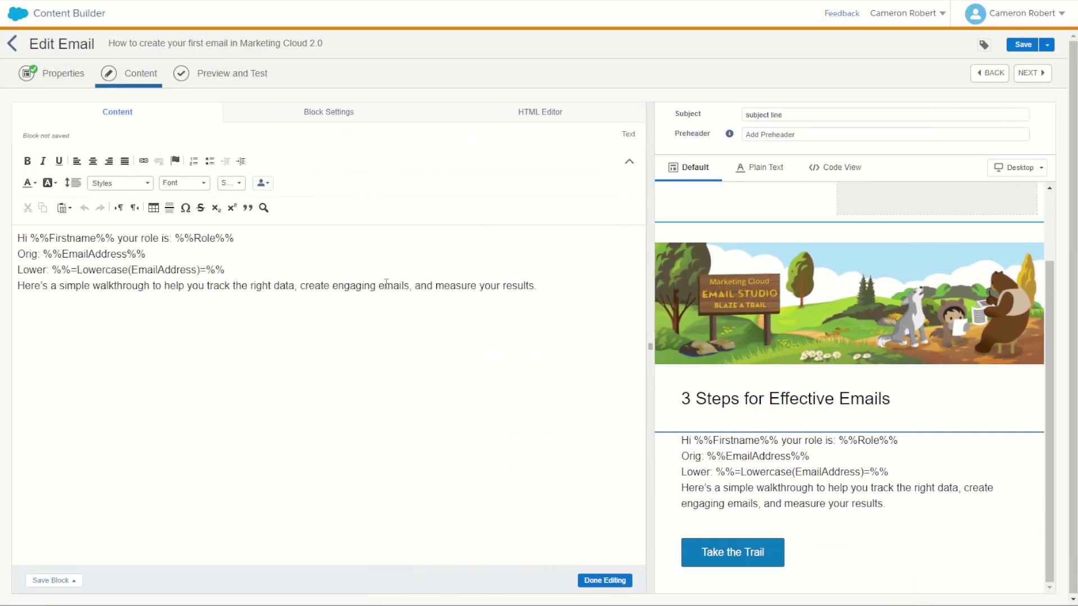
{"action": "double_click", "coordinate": [205, 239]}
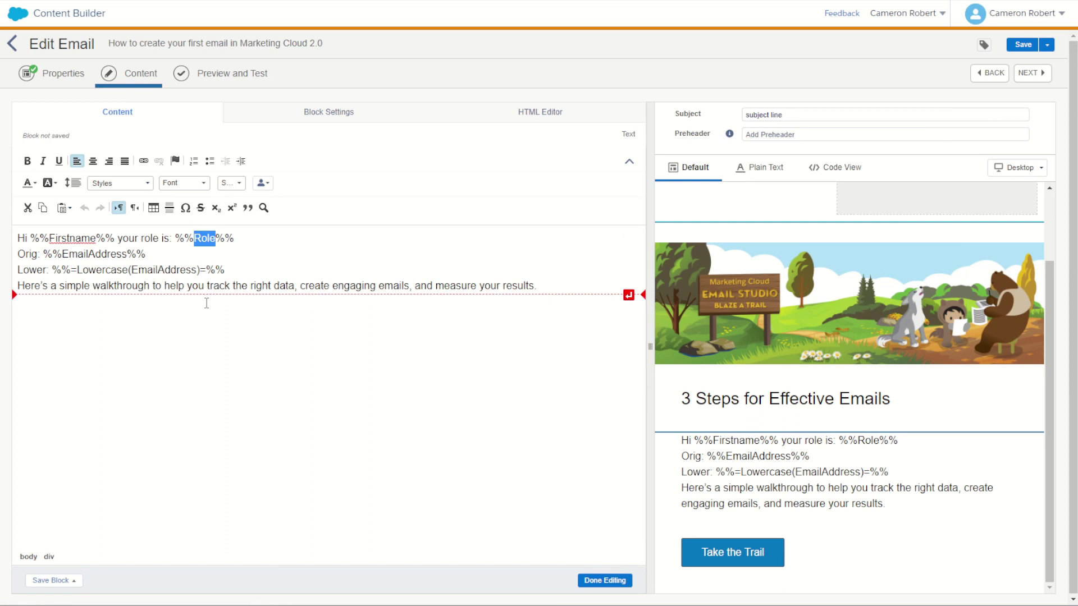
{"action": "double_click", "coordinate": [102, 270]}
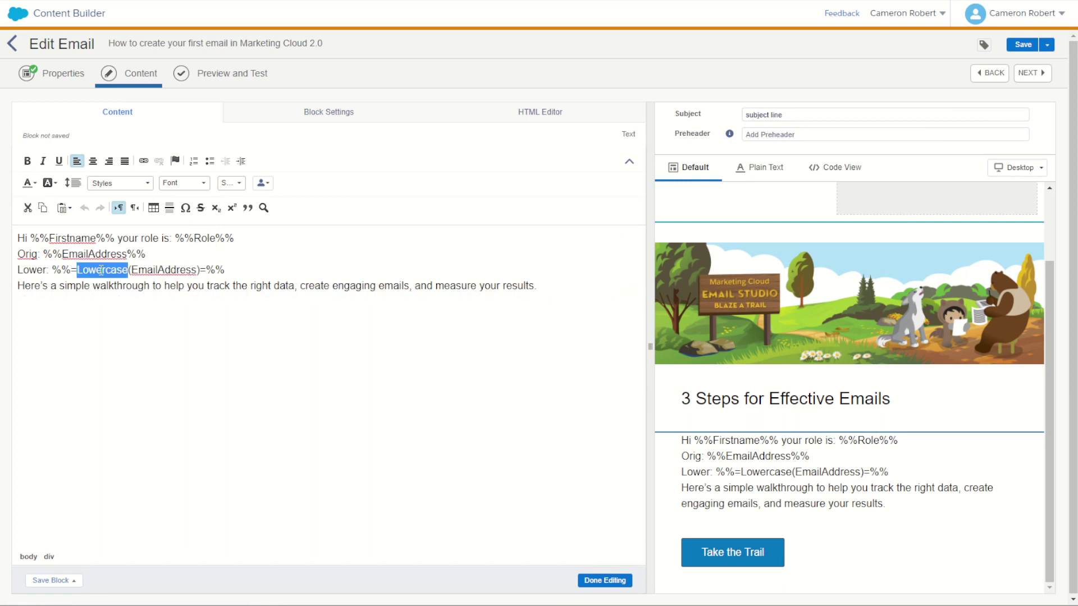
{"action": "key", "text": "ctrl+v"}
{"action": "left_click_drag", "start_coordinate": [54, 270], "coordinate": [17, 273]}
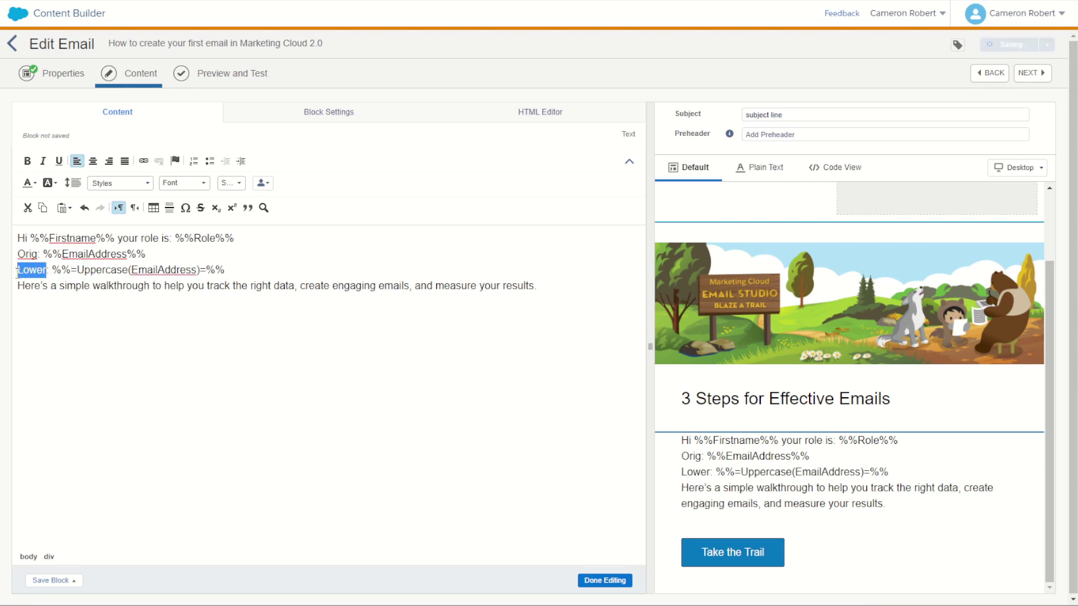
{"action": "type", "text": "Upper"}
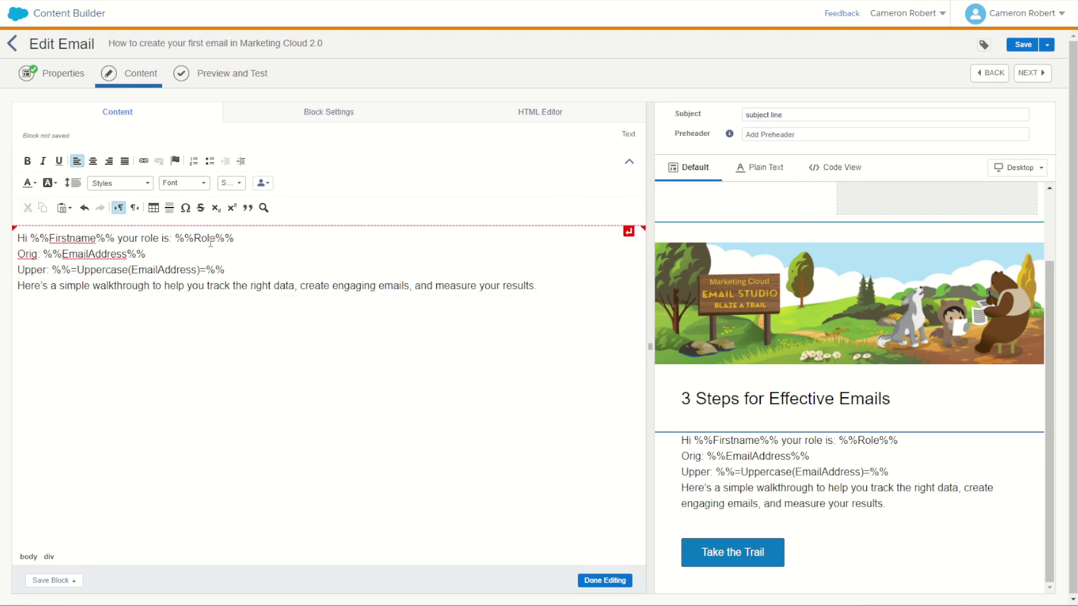
In the greeting text block, replace EmailAddress with Role on both the Orig and Upper lines.
{"action": "double_click", "coordinate": [206, 238]}
{"action": "key", "text": "ctrl+c"}
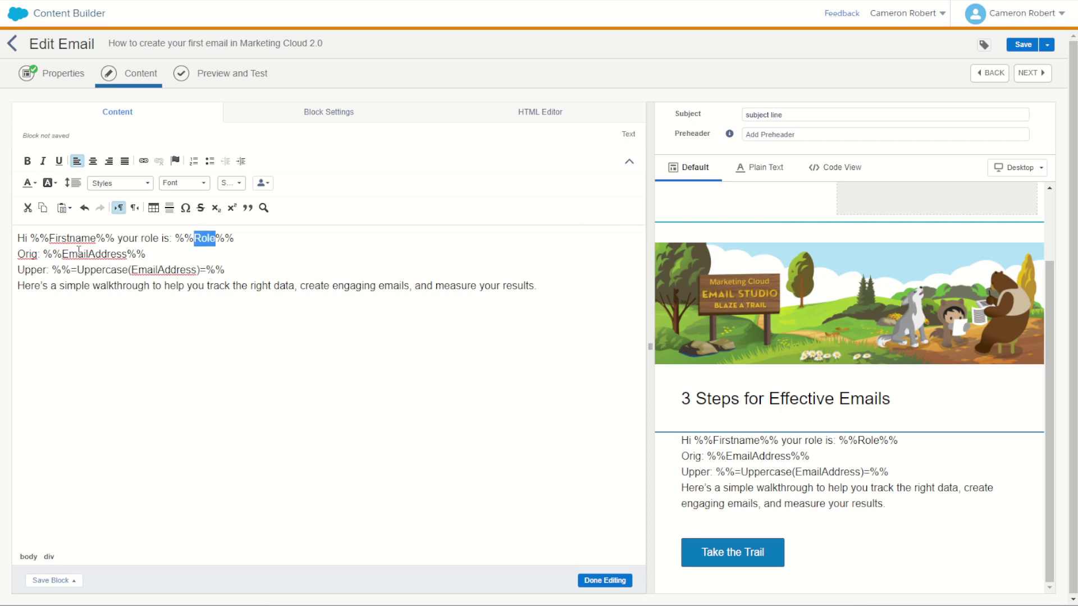
{"action": "double_click", "coordinate": [78, 253]}
{"action": "key", "text": "ctrl+v"}
{"action": "double_click", "coordinate": [163, 270]}
{"action": "key", "text": "ctrl+v"}
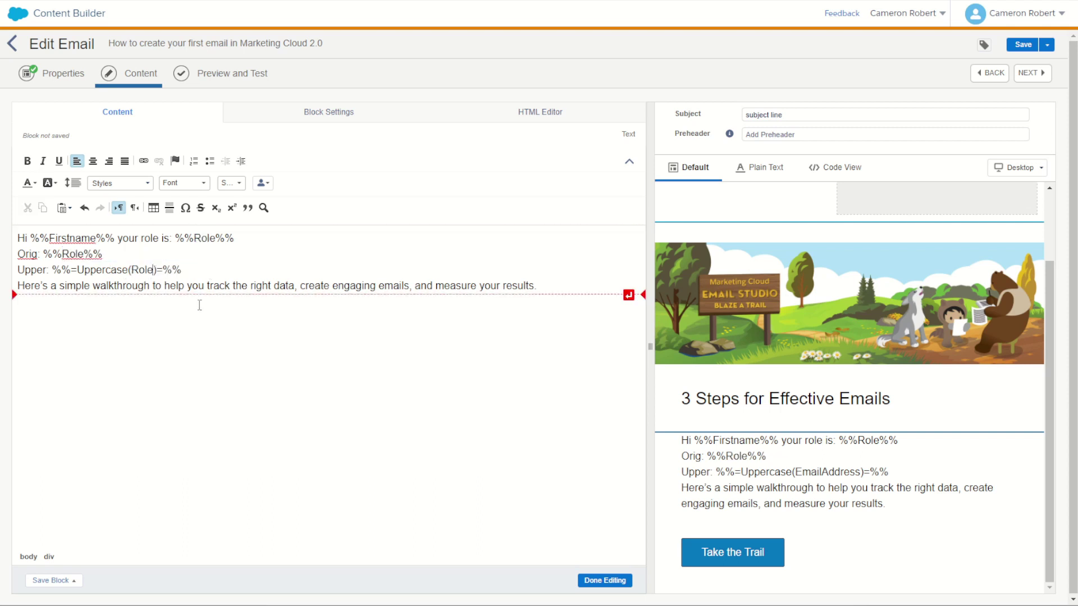
{"action": "left_click", "coordinate": [204, 275]}
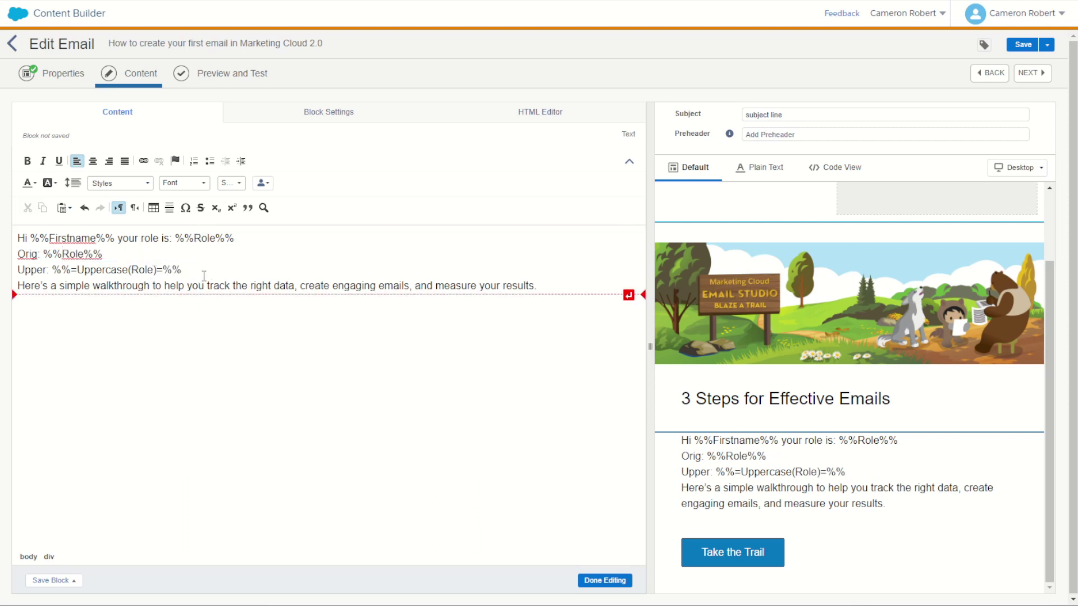
Preview the email and compare the original and uppercase role values with the subscriber's Role attribute.
{"action": "left_click", "coordinate": [1028, 74]}
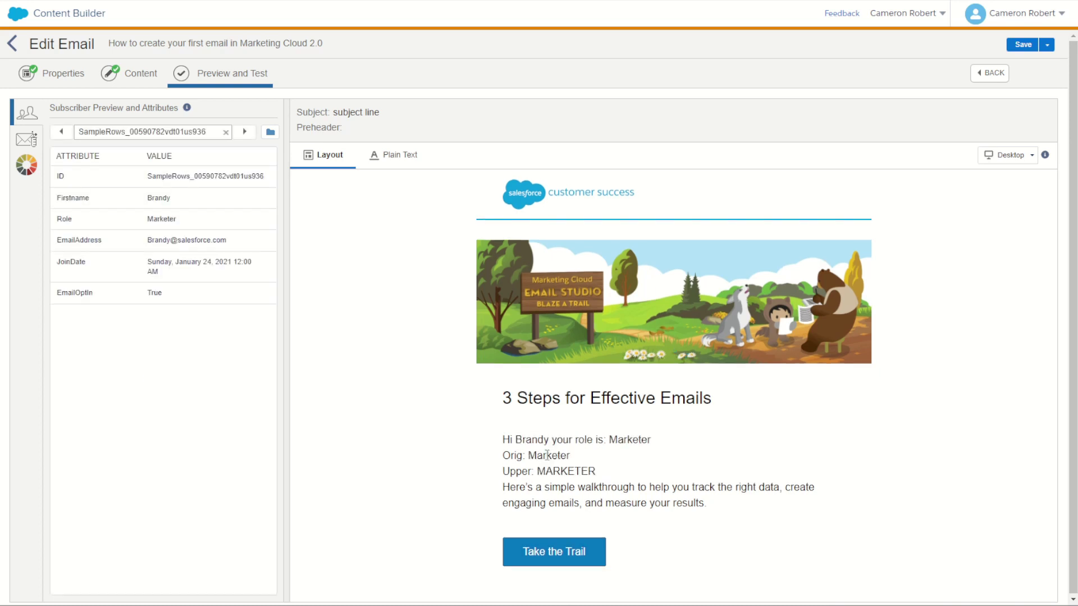
{"action": "left_click_drag", "start_coordinate": [536, 471], "coordinate": [606, 476]}
{"action": "left_click", "coordinate": [626, 468]}
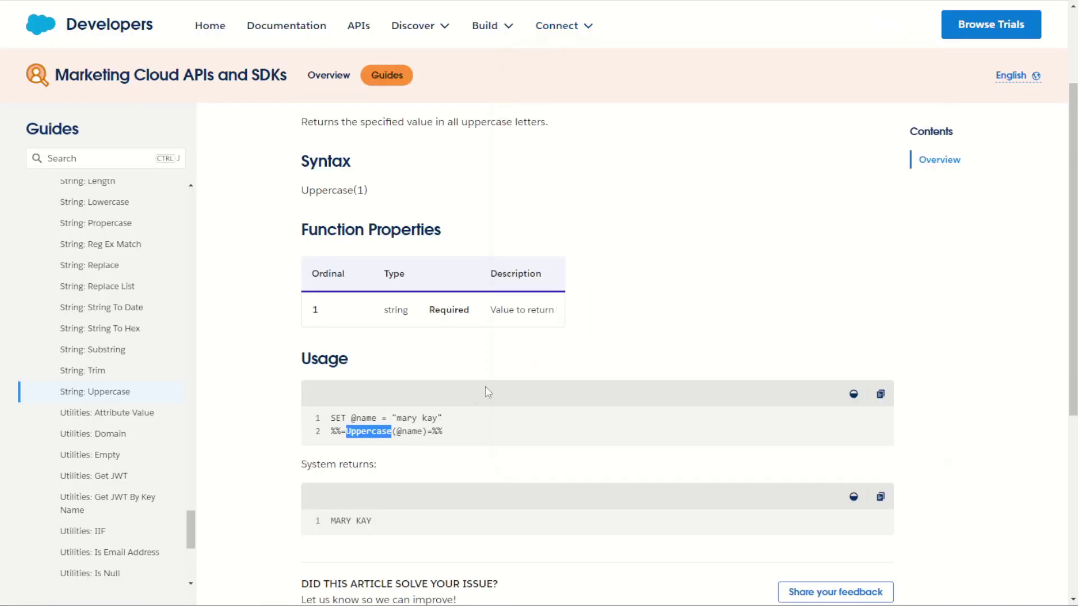
{"action": "left_click", "coordinate": [420, 428]}
{"action": "left_click_drag", "start_coordinate": [402, 431], "coordinate": [397, 431]}
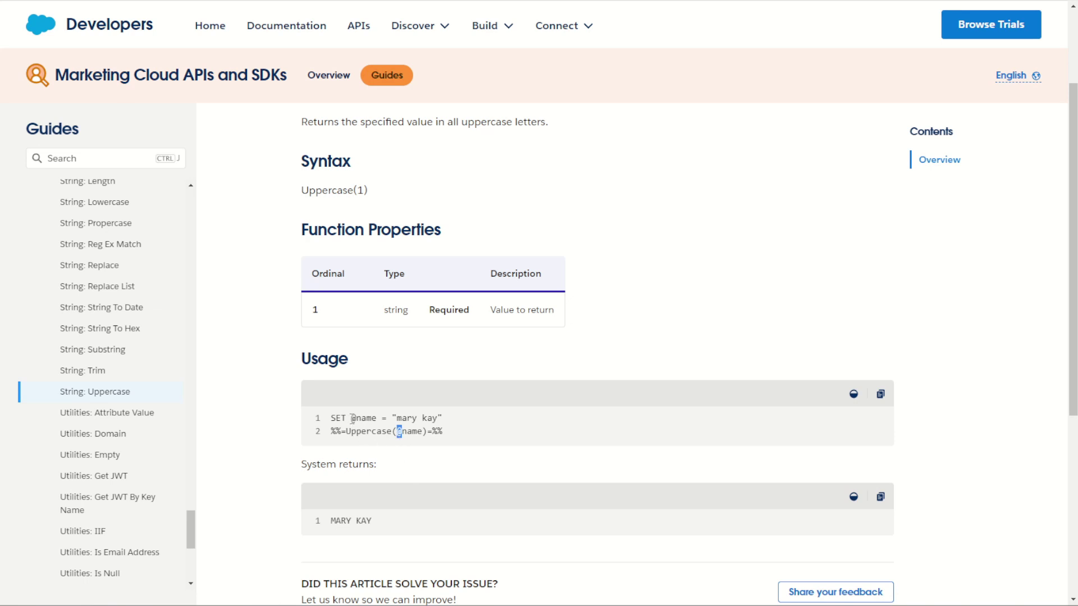
{"action": "left_click_drag", "start_coordinate": [352, 419], "coordinate": [357, 418]}
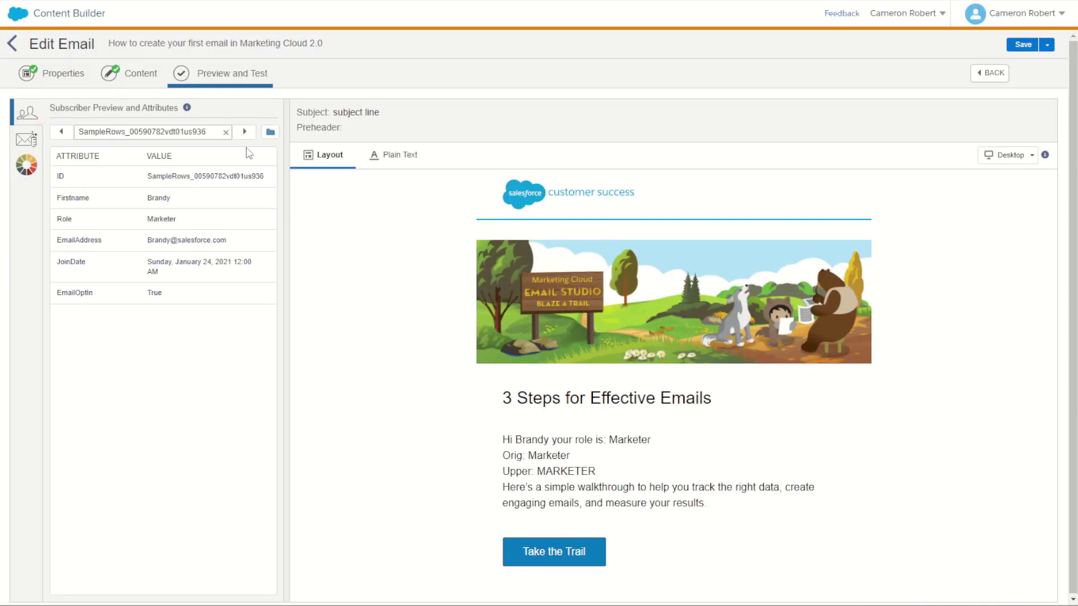
Return to the email content, open the greeting text block, and delete the role text plus the Orig and Upper lines after %%Firstname%%.
{"action": "left_click", "coordinate": [139, 73]}
{"action": "scroll", "coordinate": [586, 339], "scroll_direction": "down", "scroll_amount": 2}
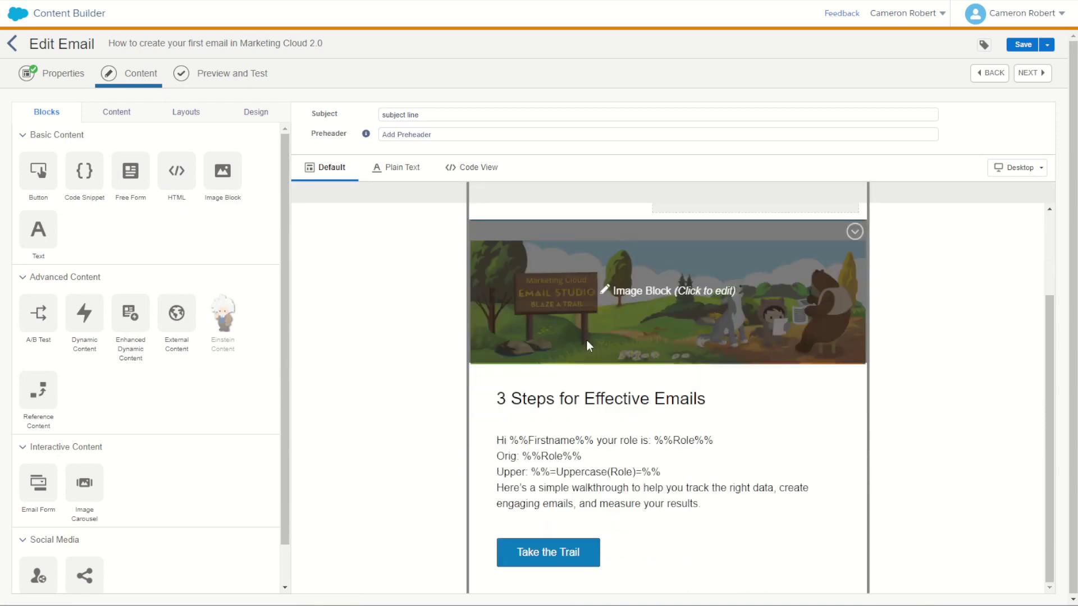
{"action": "left_click", "coordinate": [617, 459]}
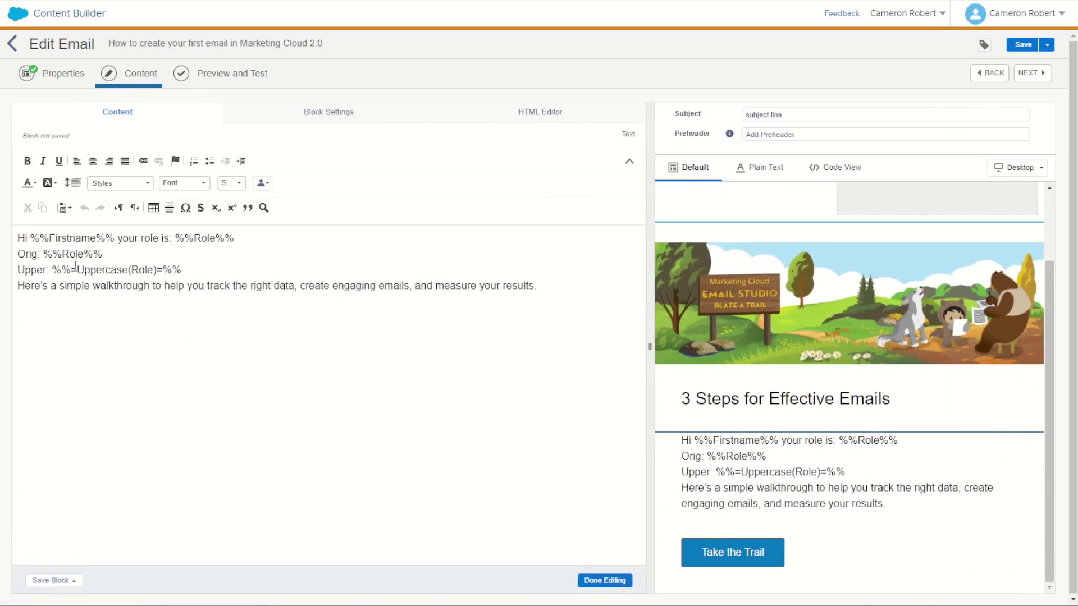
{"action": "left_click_drag", "start_coordinate": [69, 272], "coordinate": [76, 272]}
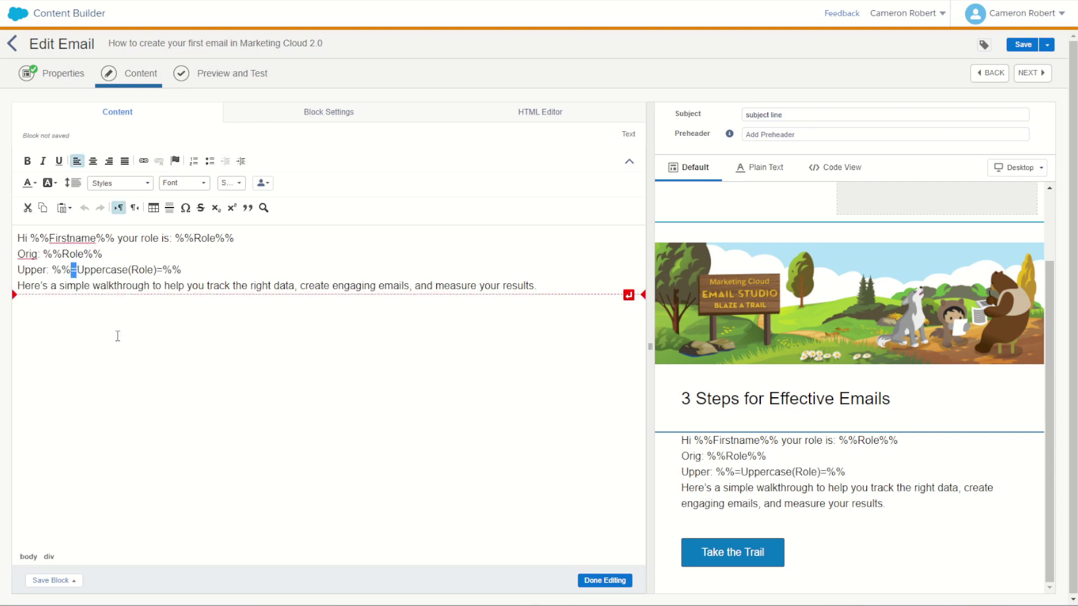
{"action": "left_click_drag", "start_coordinate": [199, 269], "coordinate": [113, 238]}
{"action": "key", "text": "BackSpace"}
Add an empty AMPscript block above the greeting, with %%[ and ]%% on separate lines and one blank line between them.
{"action": "left_click", "coordinate": [19, 238]}
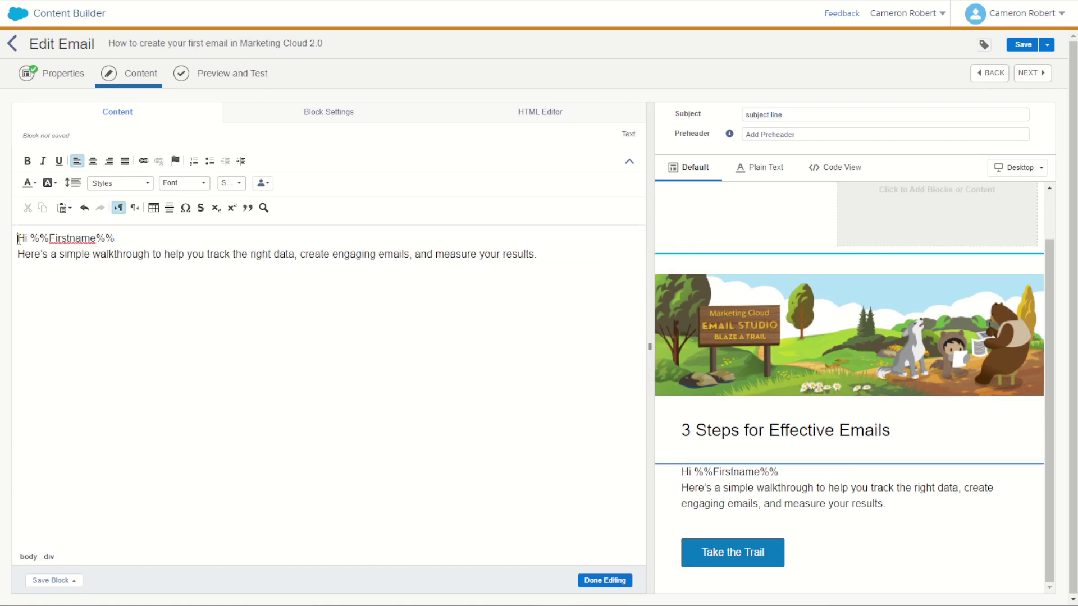
{"action": "key", "text": "Return"}
{"action": "key", "text": "Return"}
{"action": "key", "text": "Return"}
{"action": "left_click", "coordinate": [29, 238]}
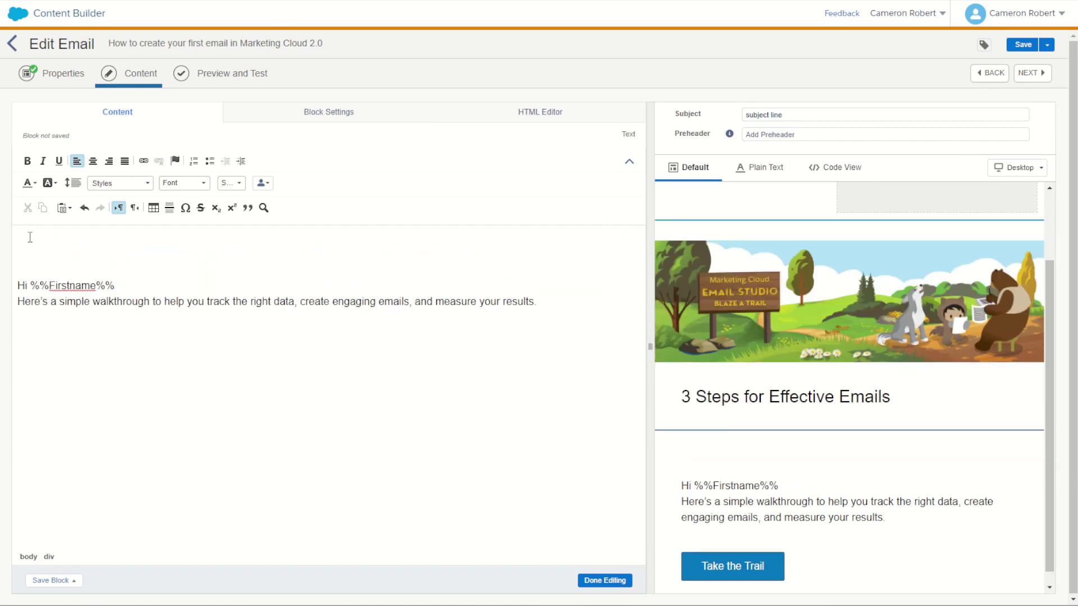
{"action": "type", "text": "%%["}
{"action": "key", "text": "Return"}
{"action": "key", "text": "Return"}
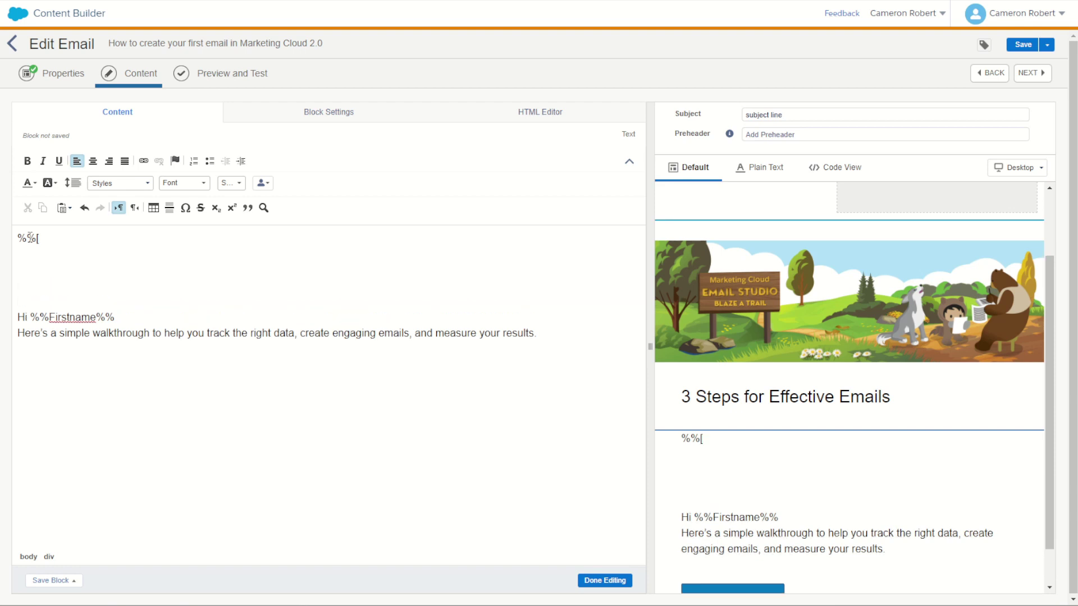
{"action": "type", "text": "]%%"}
{"action": "left_click", "coordinate": [41, 251]}
{"action": "key", "text": "BackSpace"}
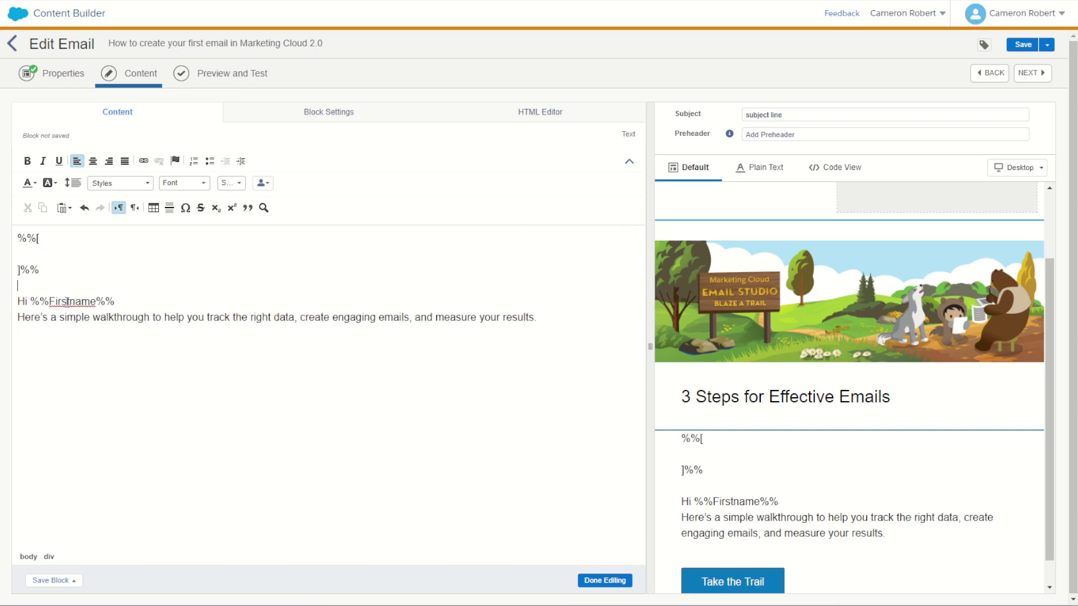
{"action": "left_click", "coordinate": [65, 248]}
{"action": "type", "text": "@"}
{"action": "type", "text": "fn"}
{"action": "type", "text": "SET "}
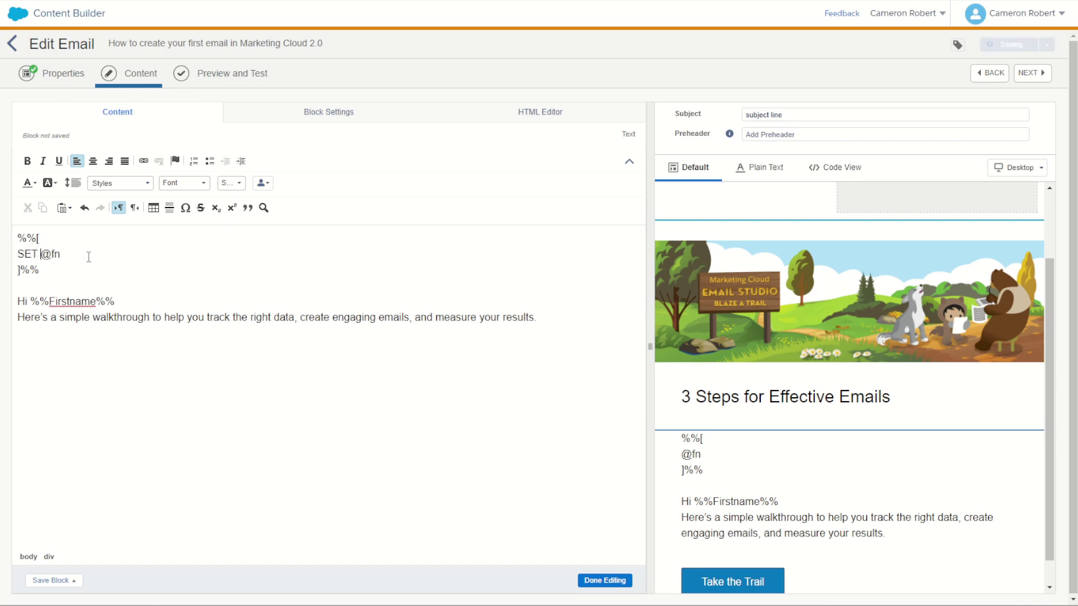
{"action": "type", "text": "="}
{"action": "left_click_drag", "start_coordinate": [50, 302], "coordinate": [100, 306]}
{"action": "key", "text": "ctrl+c"}
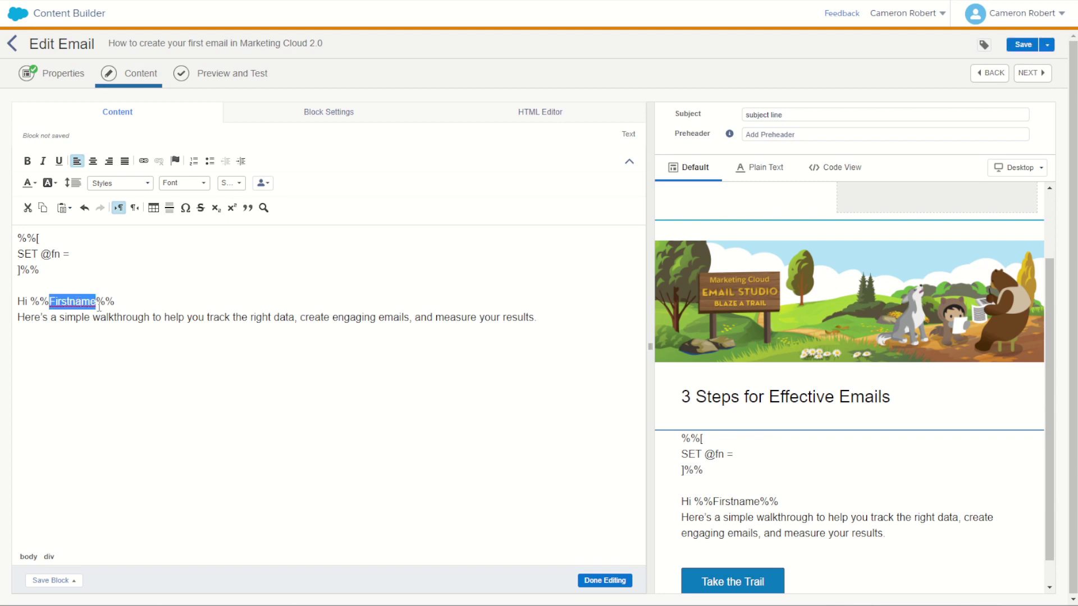
{"action": "left_click_drag", "start_coordinate": [43, 257], "coordinate": [64, 254]}
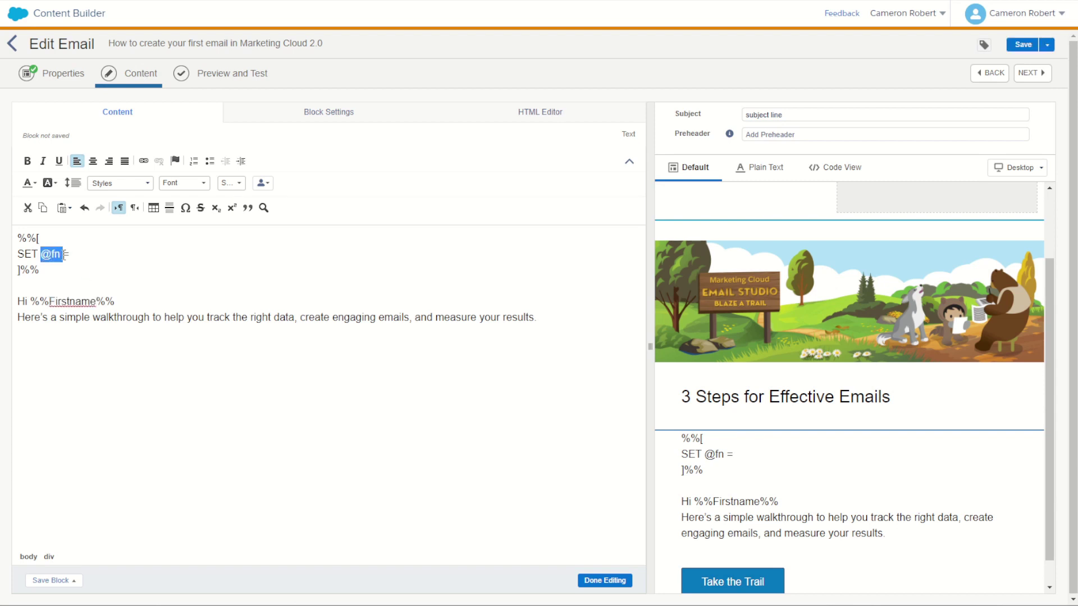
{"action": "left_click", "coordinate": [94, 253]}
{"action": "key", "text": "ctrl+v"}
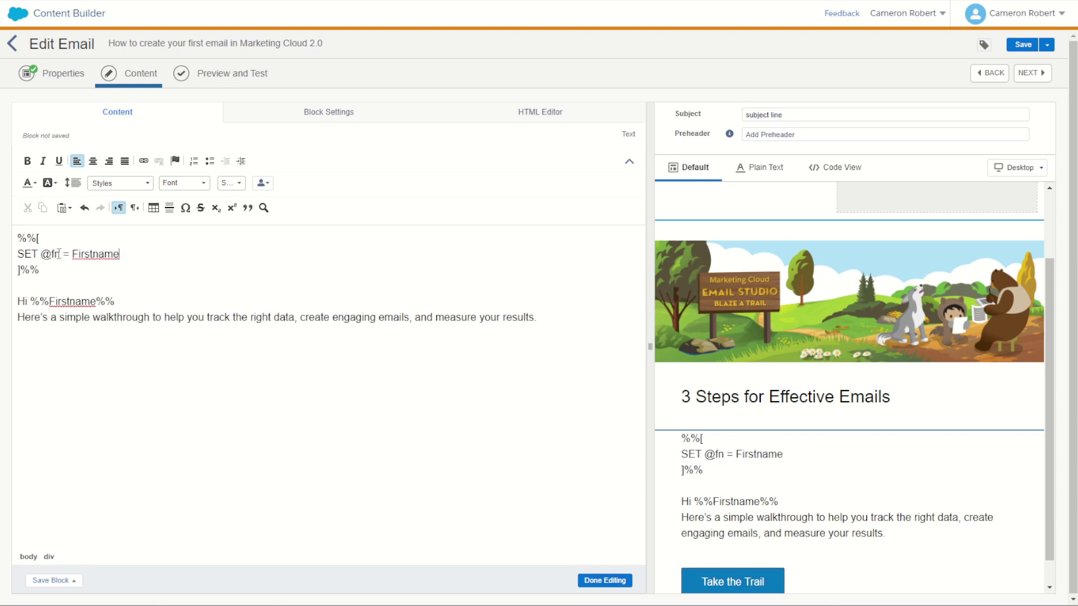
{"action": "left_click_drag", "start_coordinate": [60, 253], "coordinate": [40, 254]}
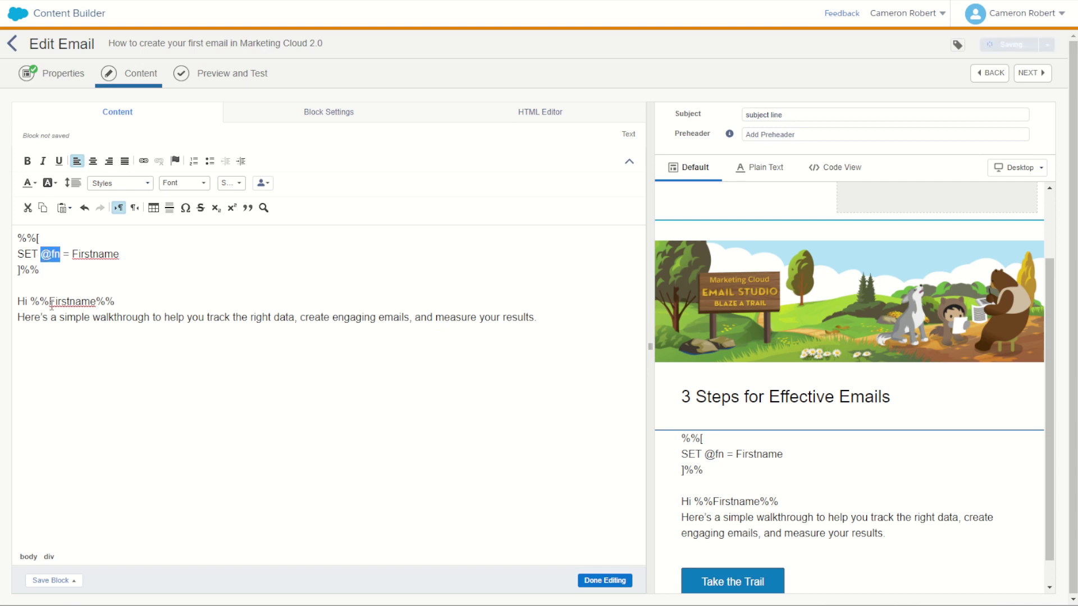
{"action": "left_click_drag", "start_coordinate": [50, 304], "coordinate": [96, 302]}
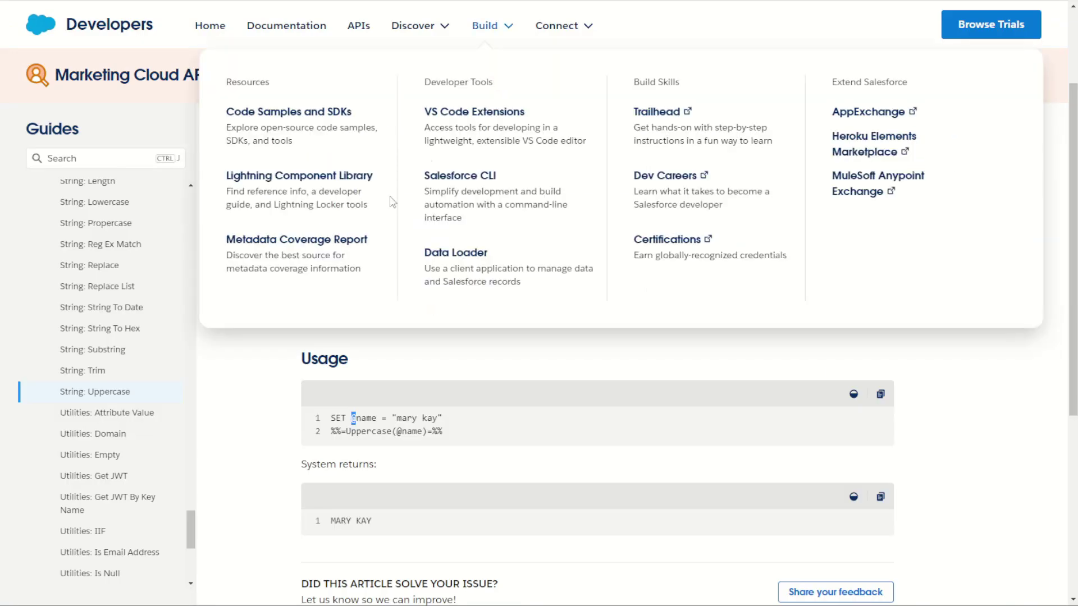
{"action": "scroll", "coordinate": [138, 331], "scroll_direction": "down", "scroll_amount": 3}
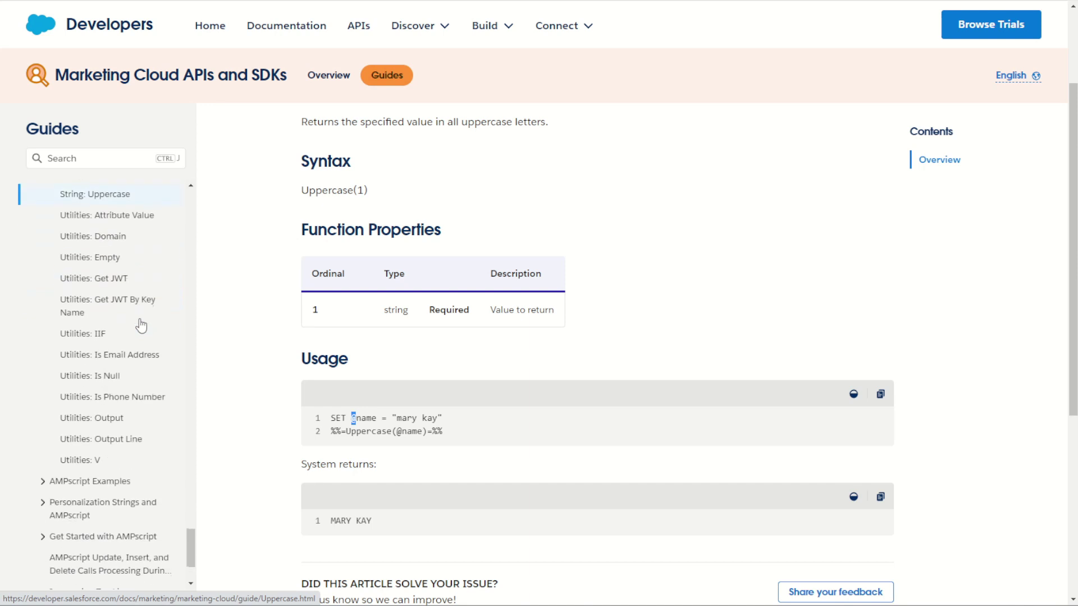
{"action": "left_click", "coordinate": [100, 459]}
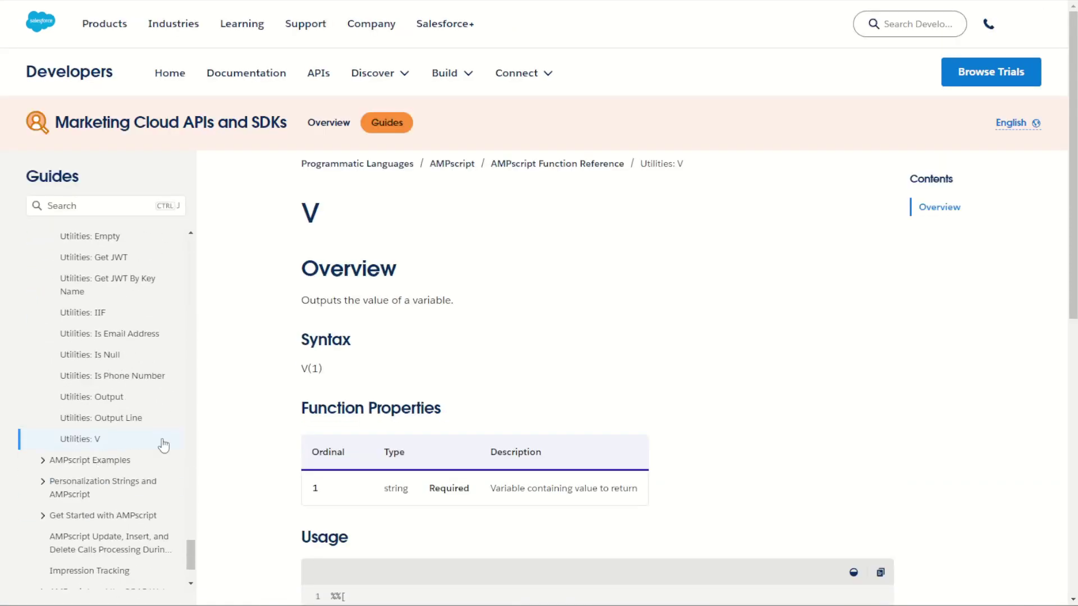
{"action": "scroll", "coordinate": [359, 265], "scroll_direction": "down", "scroll_amount": 2}
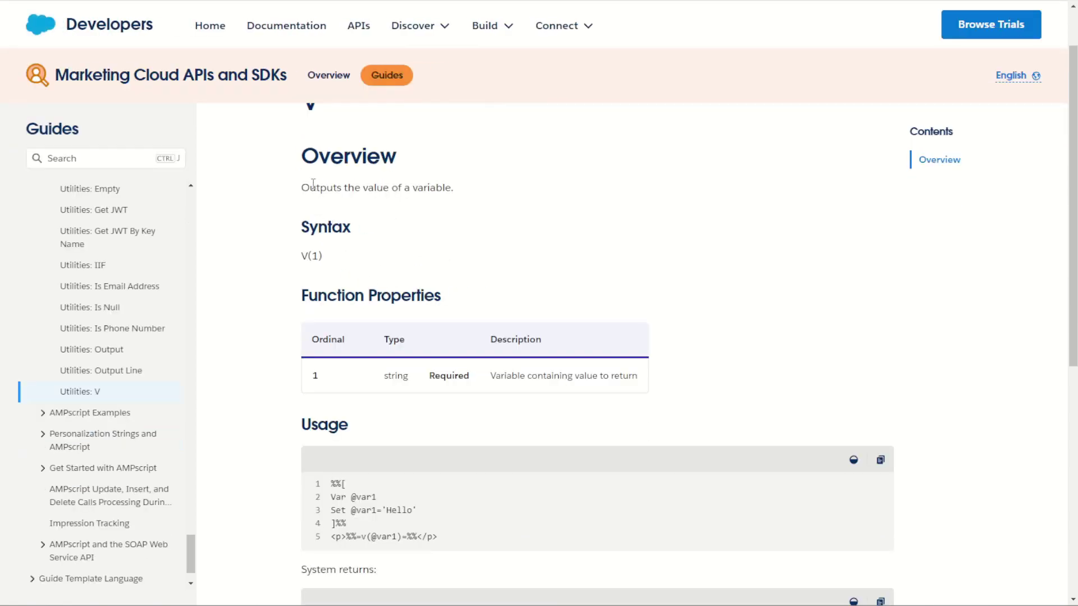
{"action": "left_click_drag", "start_coordinate": [309, 187], "coordinate": [424, 188]}
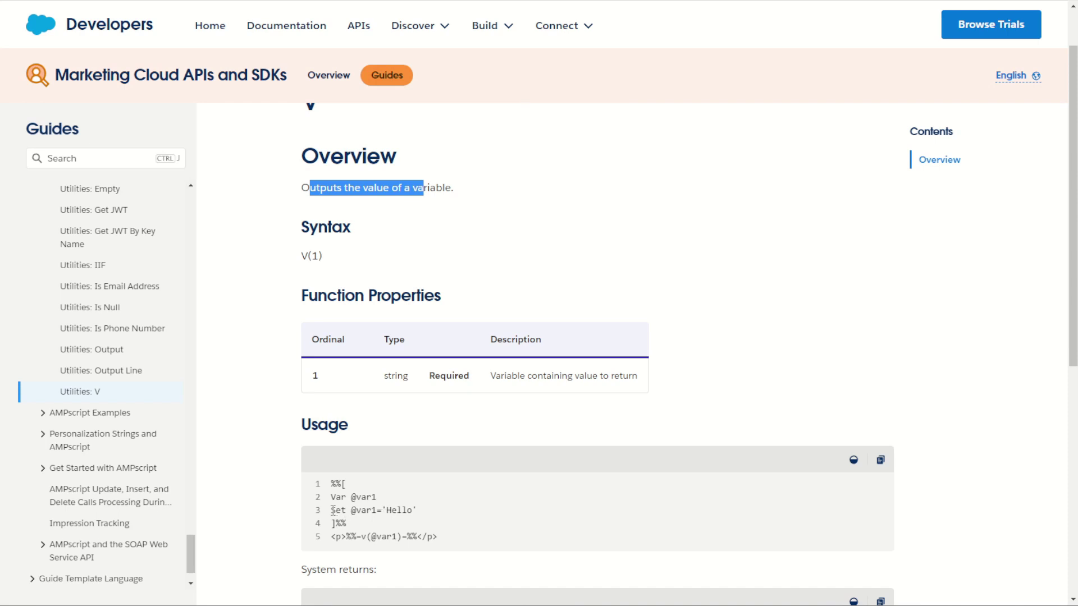
{"action": "left_click_drag", "start_coordinate": [332, 510], "coordinate": [416, 510]}
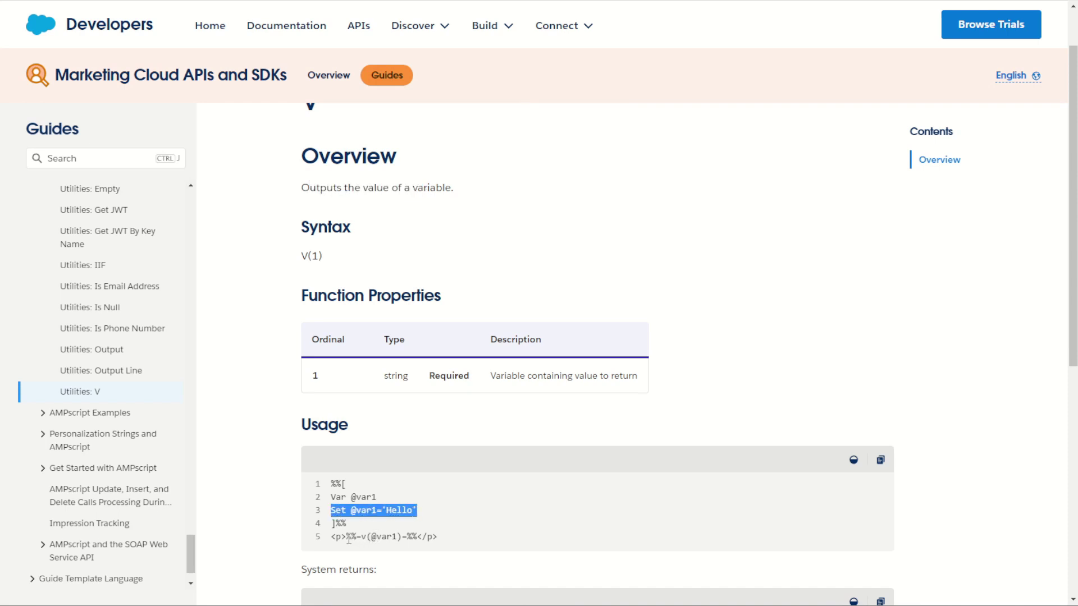
{"action": "left_click_drag", "start_coordinate": [347, 536], "coordinate": [402, 537]}
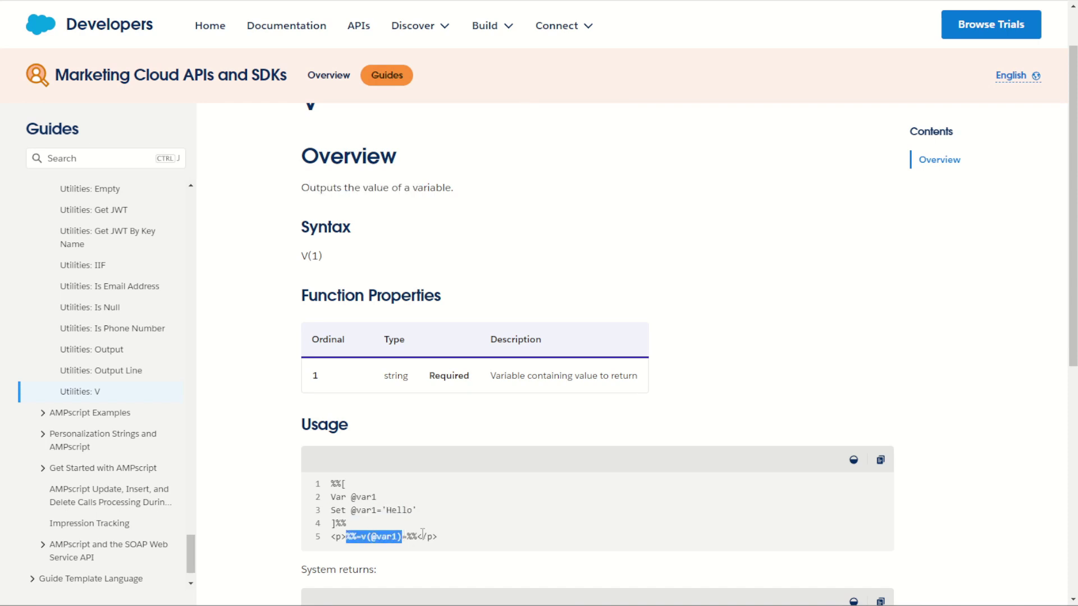
{"action": "left_click", "coordinate": [422, 533]}
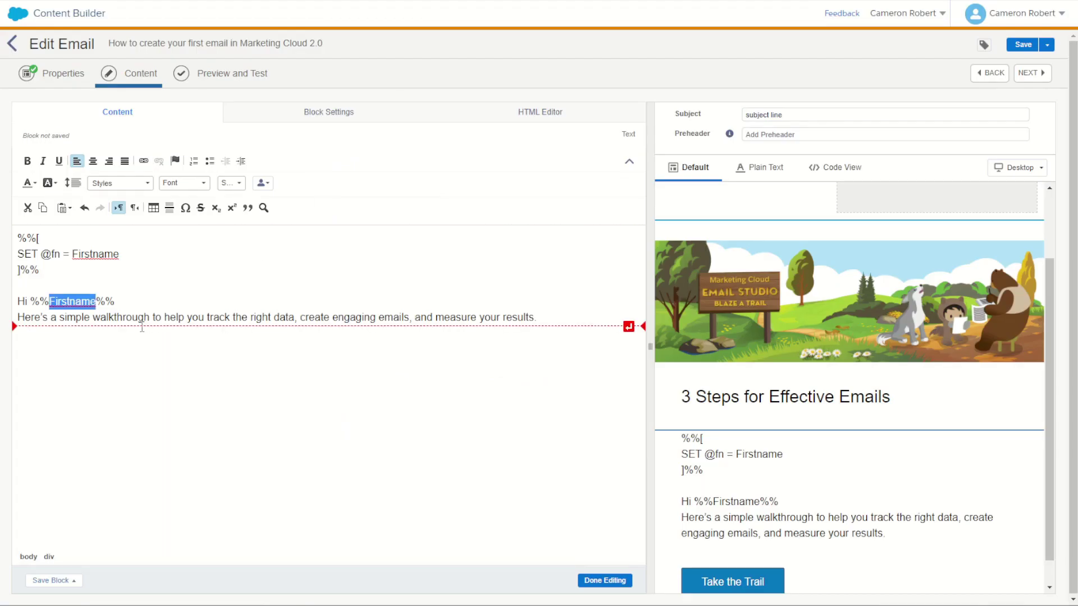
{"action": "left_click", "coordinate": [65, 301]}
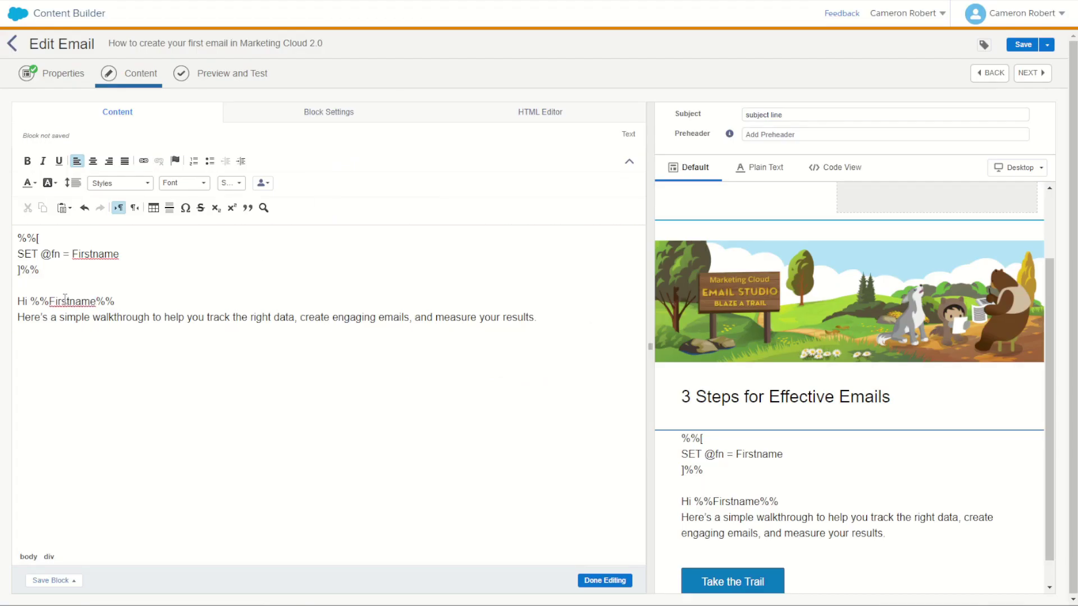
{"action": "double_click", "coordinate": [70, 301]}
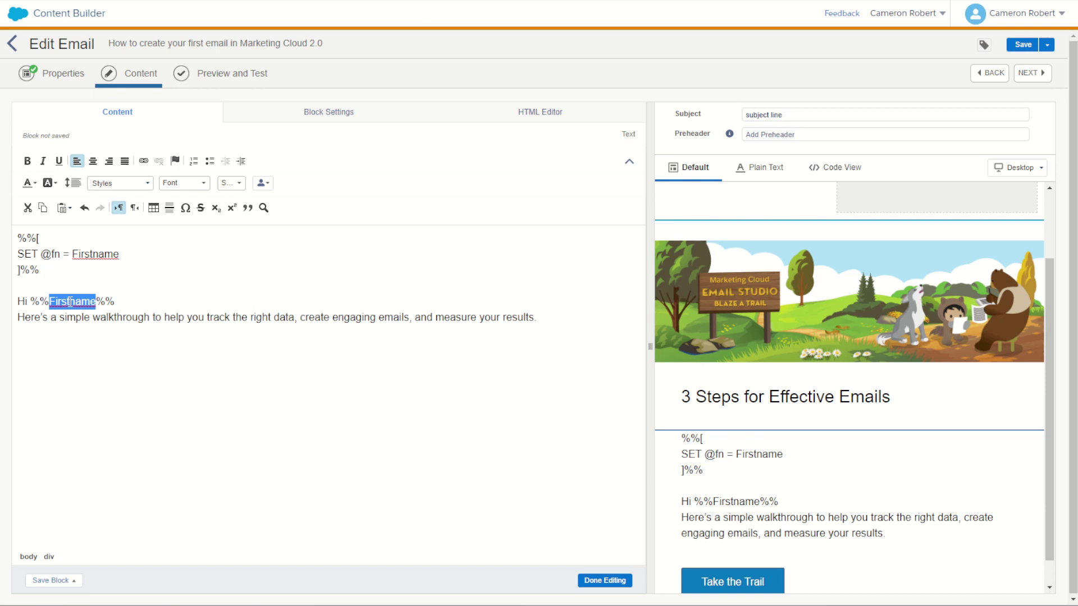
{"action": "type", "text": "=="}
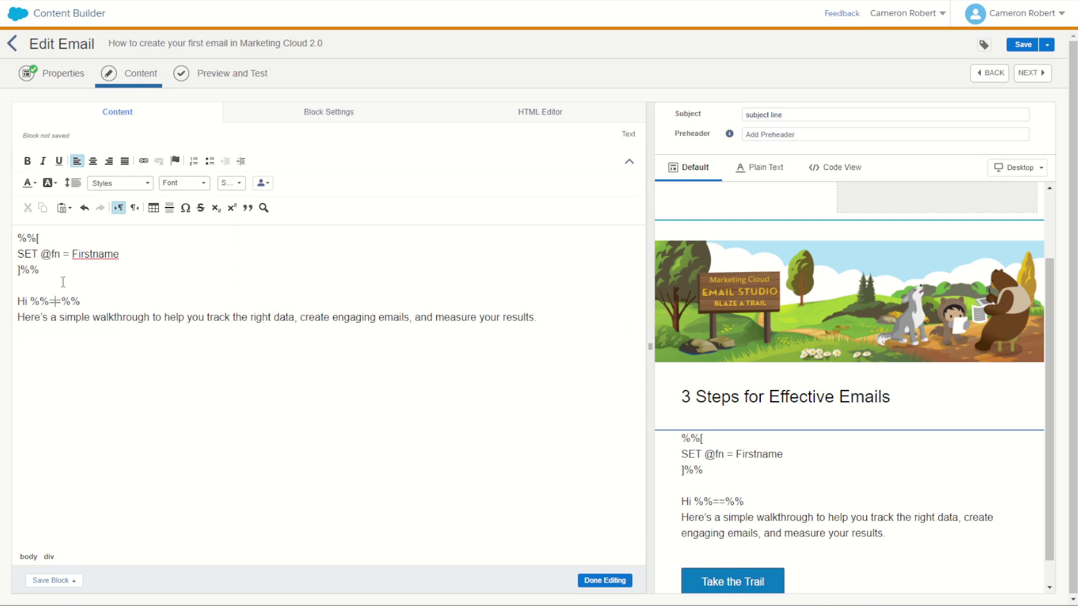
{"action": "type", "text": "v()"}
{"action": "left_click", "coordinate": [61, 254]}
{"action": "left_click_drag", "start_coordinate": [60, 253], "coordinate": [45, 254]}
{"action": "key", "text": "ctrl+c"}
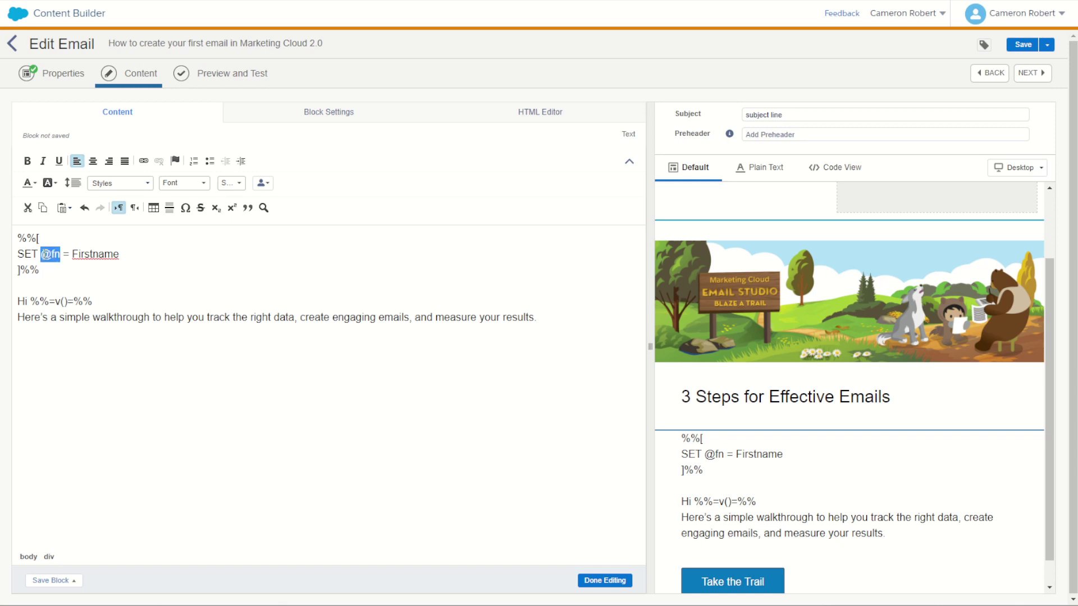
{"action": "left_click", "coordinate": [66, 303]}
{"action": "key", "text": "ctrl+v"}
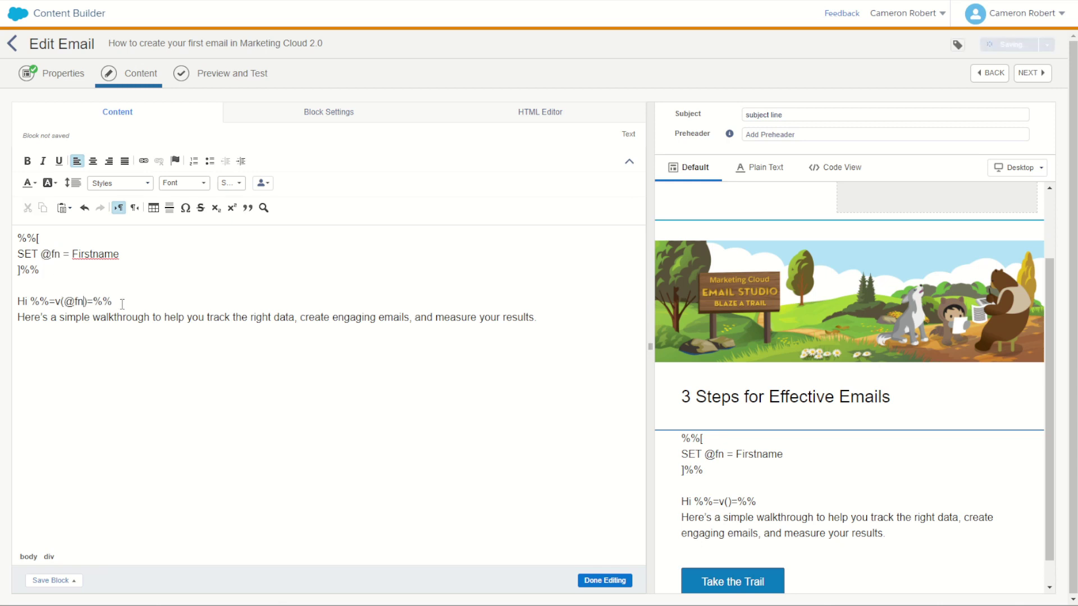
{"action": "left_click", "coordinate": [120, 300]}
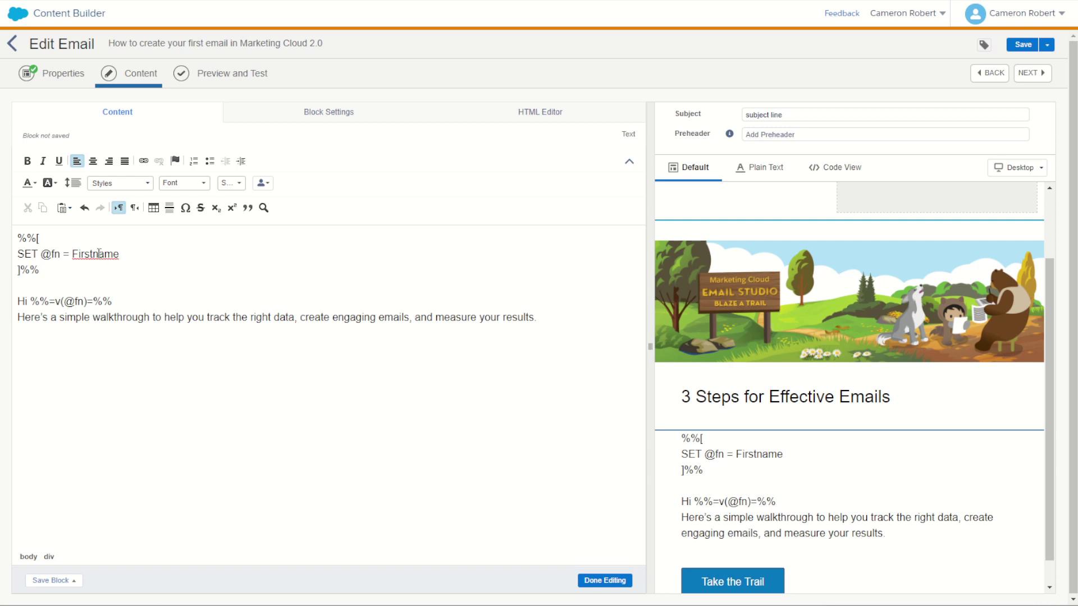
Review the v call and the SET line, then look up Firstname in the SampleRows personalization field list.
{"action": "left_click_drag", "start_coordinate": [55, 302], "coordinate": [64, 302]}
{"action": "left_click_drag", "start_coordinate": [18, 254], "coordinate": [133, 252]}
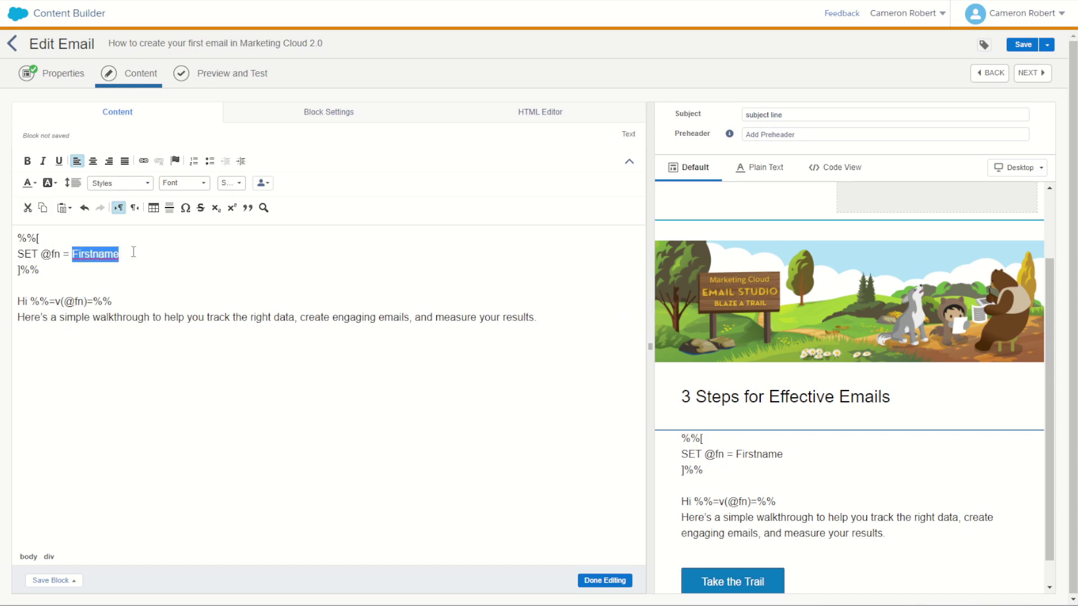
{"action": "left_click", "coordinate": [263, 184]}
{"action": "left_click", "coordinate": [218, 236]}
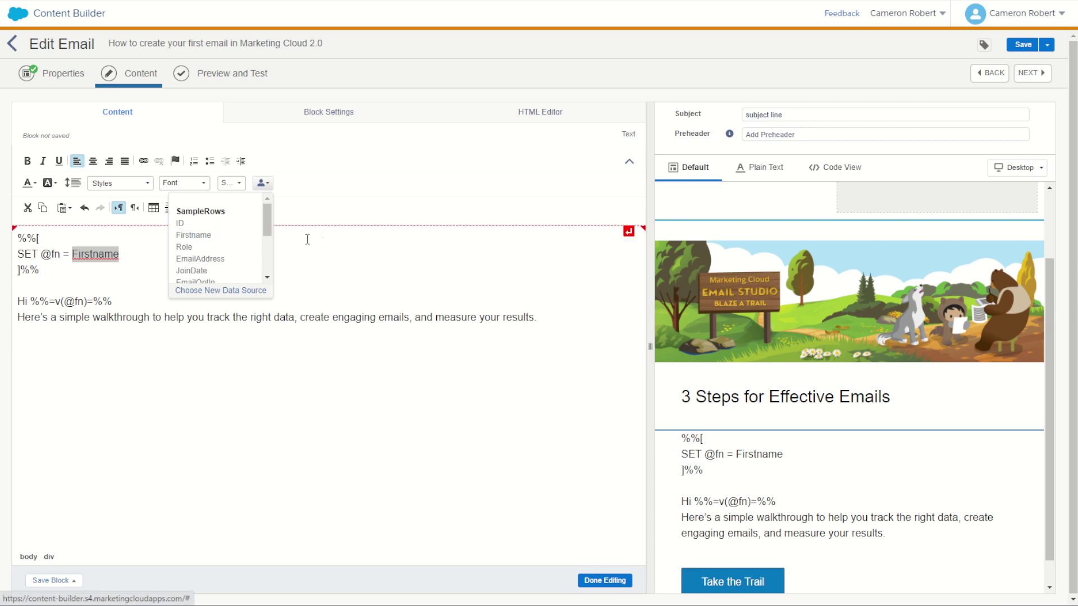
Preview the email and compare its greeting with the Firstname attribute for the current and the previous SampleRows subscriber.
{"action": "left_click", "coordinate": [1033, 74]}
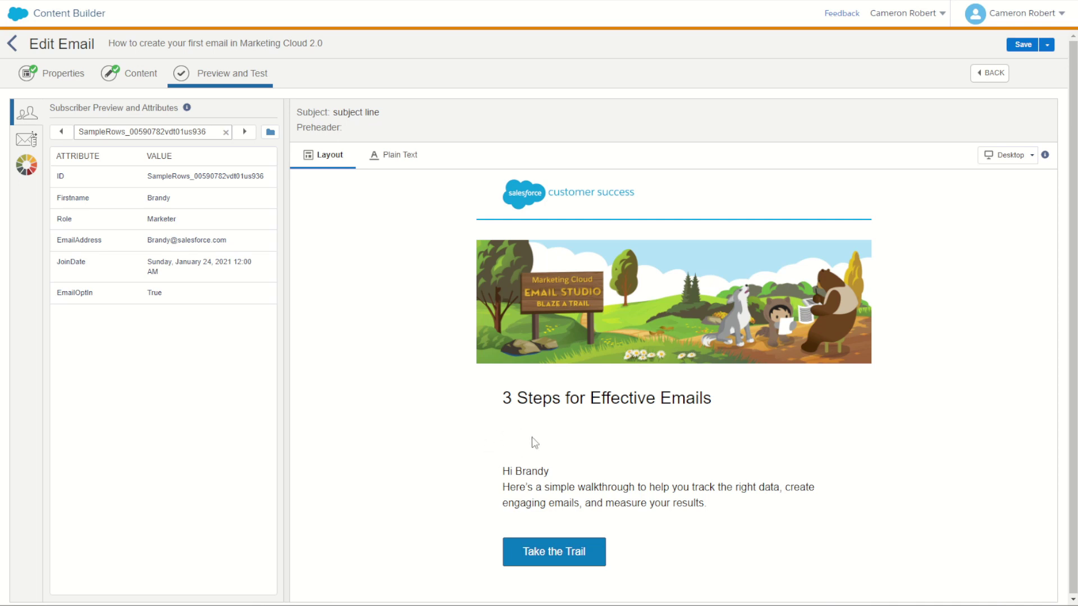
{"action": "double_click", "coordinate": [520, 471]}
{"action": "left_click_drag", "start_coordinate": [147, 198], "coordinate": [171, 198]}
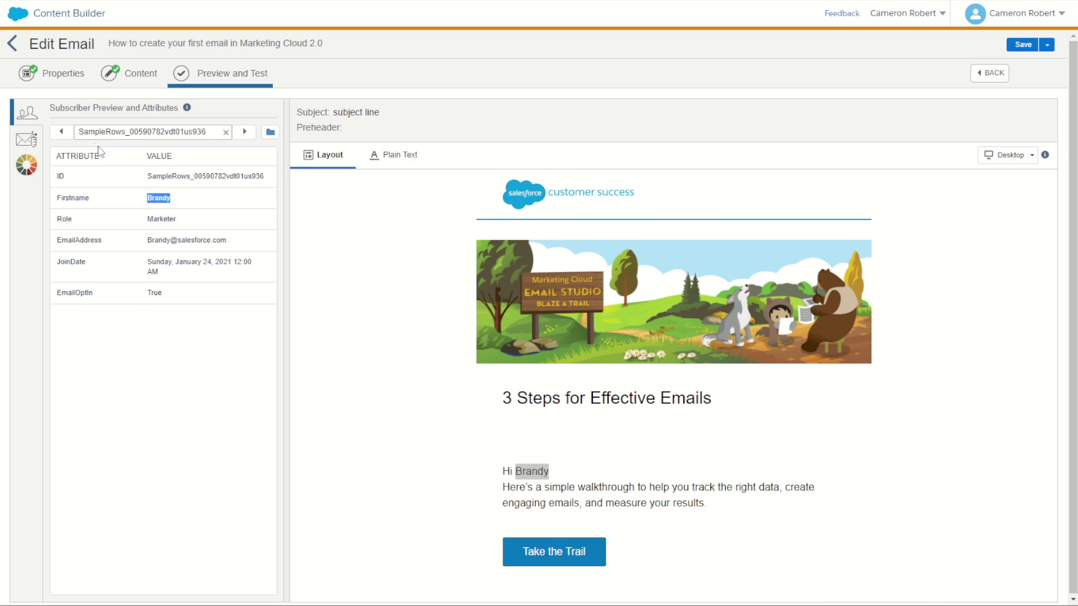
{"action": "left_click", "coordinate": [61, 131]}
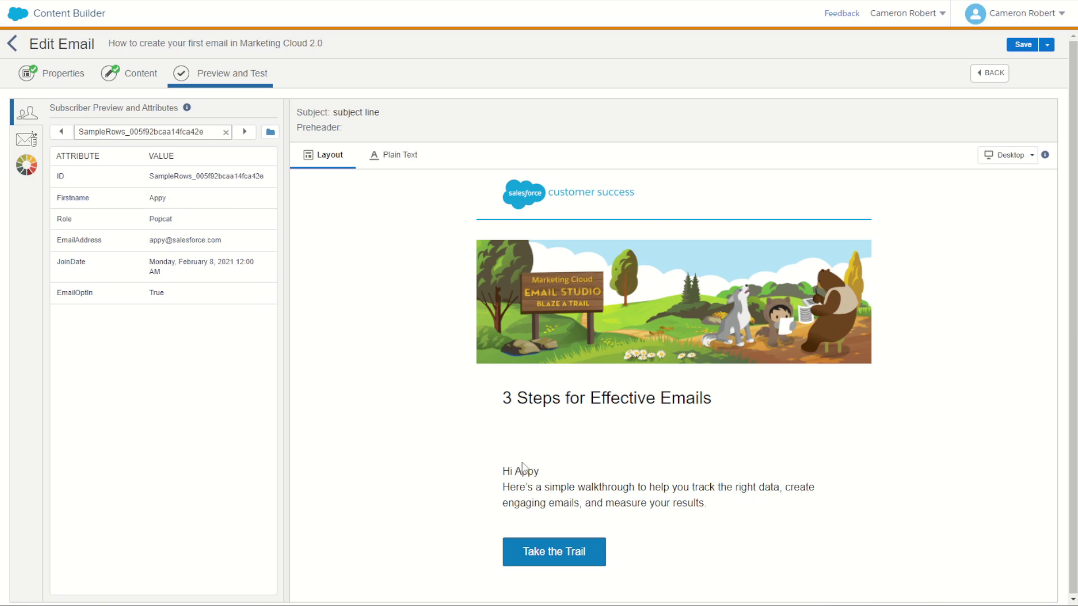
{"action": "left_click_drag", "start_coordinate": [515, 472], "coordinate": [544, 478]}
{"action": "left_click", "coordinate": [545, 479]}
{"action": "left_click_drag", "start_coordinate": [524, 471], "coordinate": [500, 444]}
{"action": "left_click", "coordinate": [515, 467]}
In the greeting text block, remove the line breaks after %%[ and ]%% and the blank line above the greeting.
{"action": "left_click", "coordinate": [128, 76]}
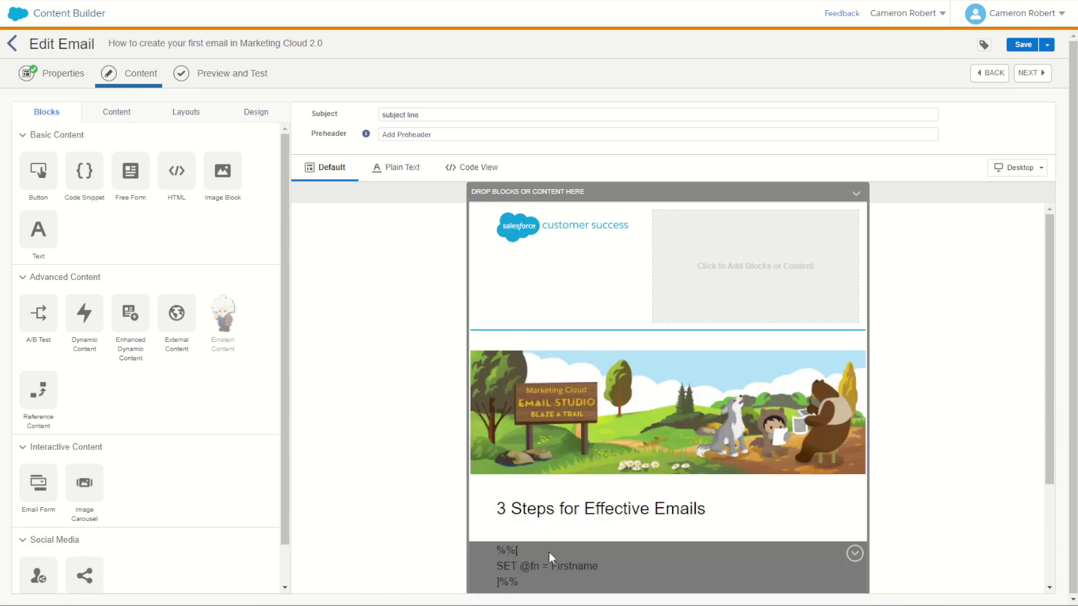
{"action": "left_click", "coordinate": [548, 552]}
{"action": "left_click", "coordinate": [93, 283]}
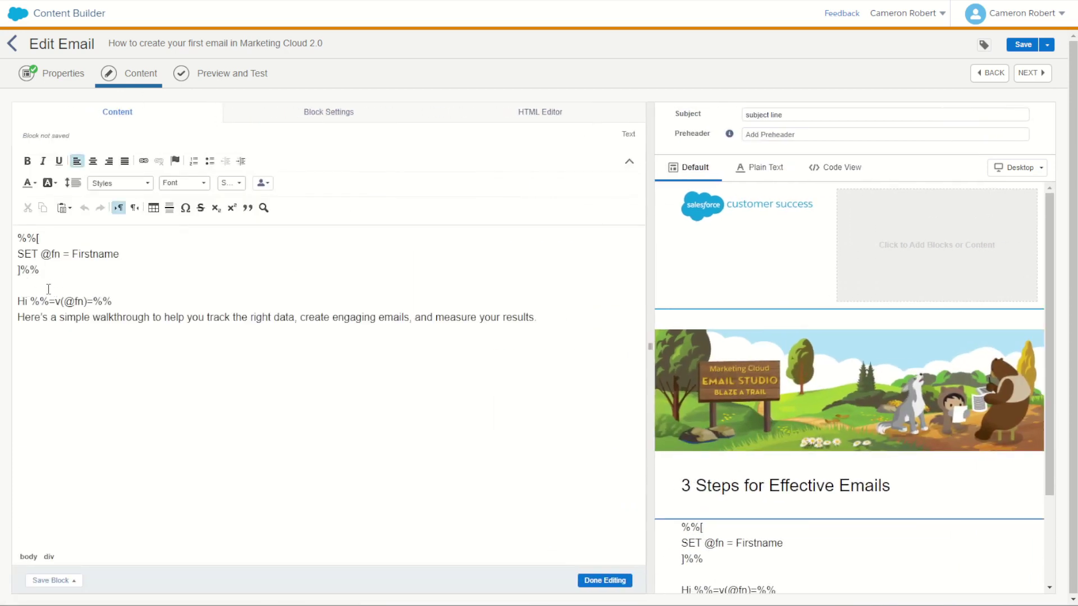
{"action": "key", "text": "BackSpace"}
{"action": "left_click", "coordinate": [66, 239]}
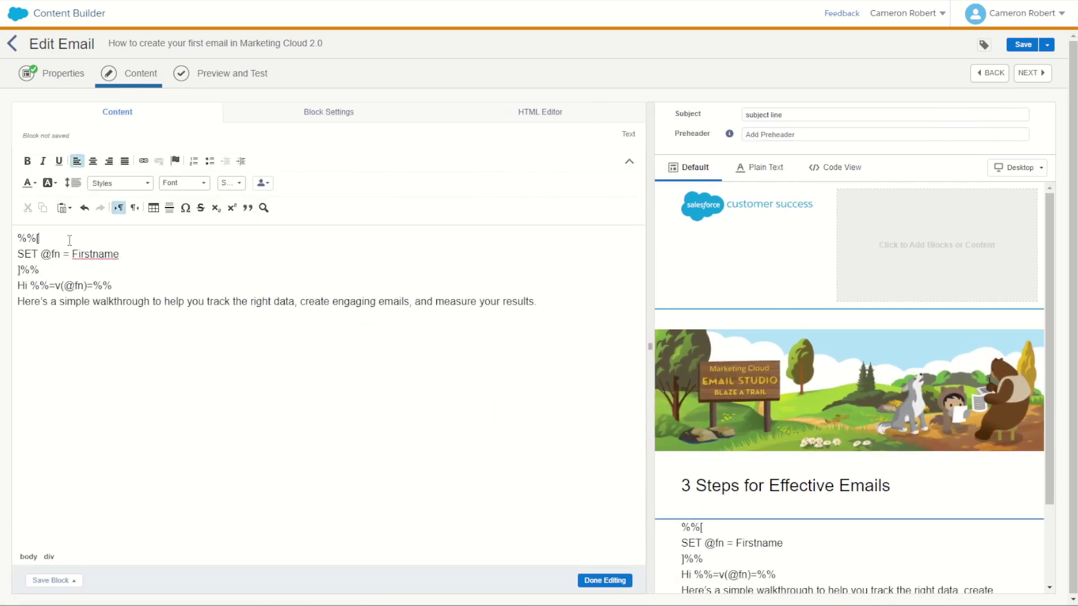
{"action": "key", "text": "Delete"}
{"action": "left_click", "coordinate": [63, 255]}
{"action": "key", "text": "Delete"}
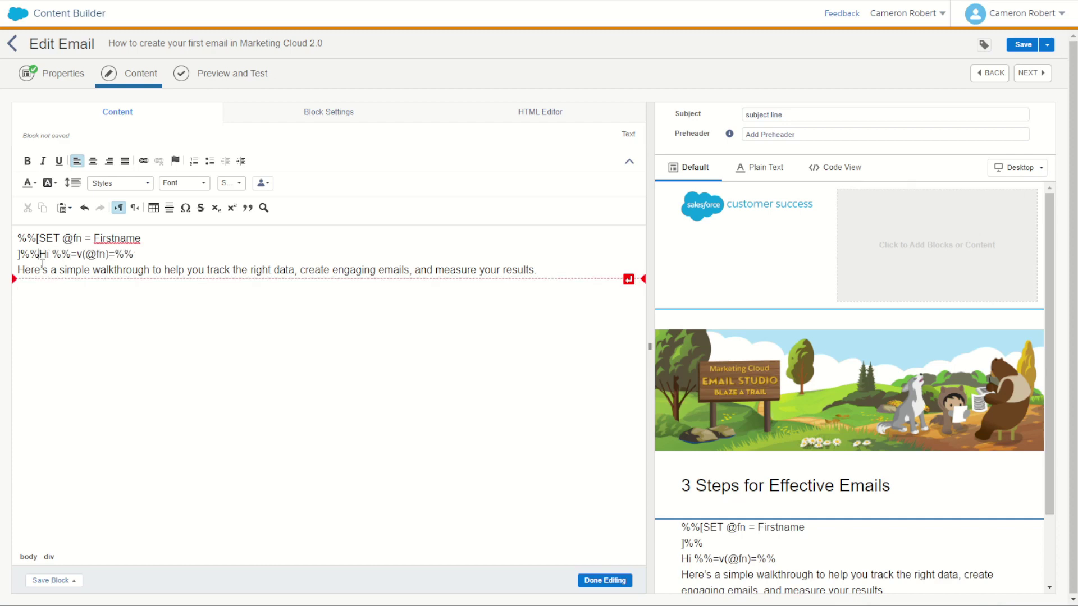
{"action": "left_click", "coordinate": [181, 241]}
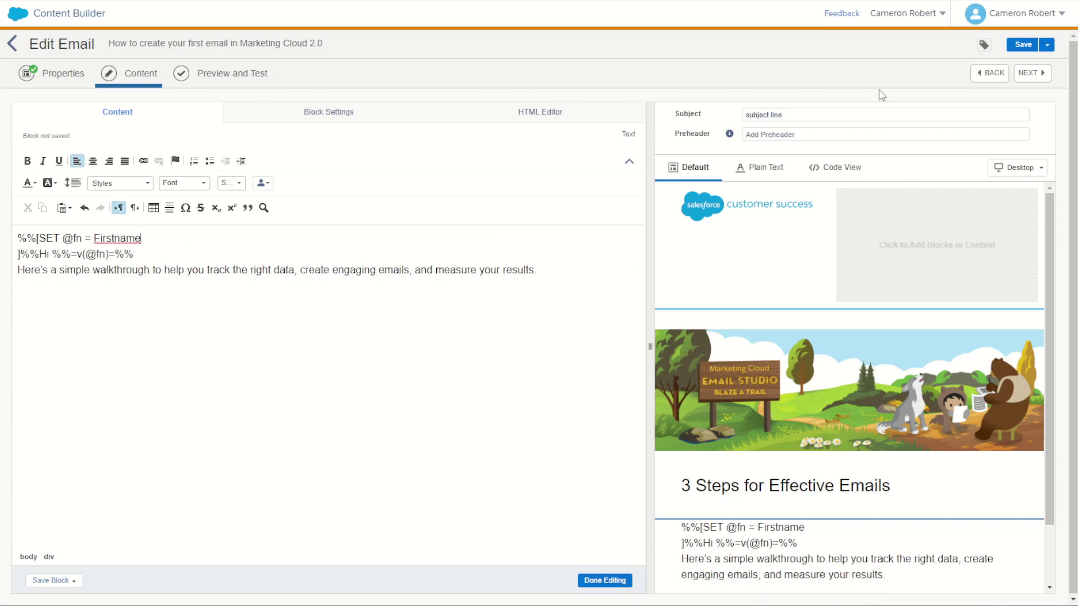
Preview the email again and check the spacing above the greeting with the AMPscript line breaks removed.
{"action": "left_click", "coordinate": [1033, 73]}
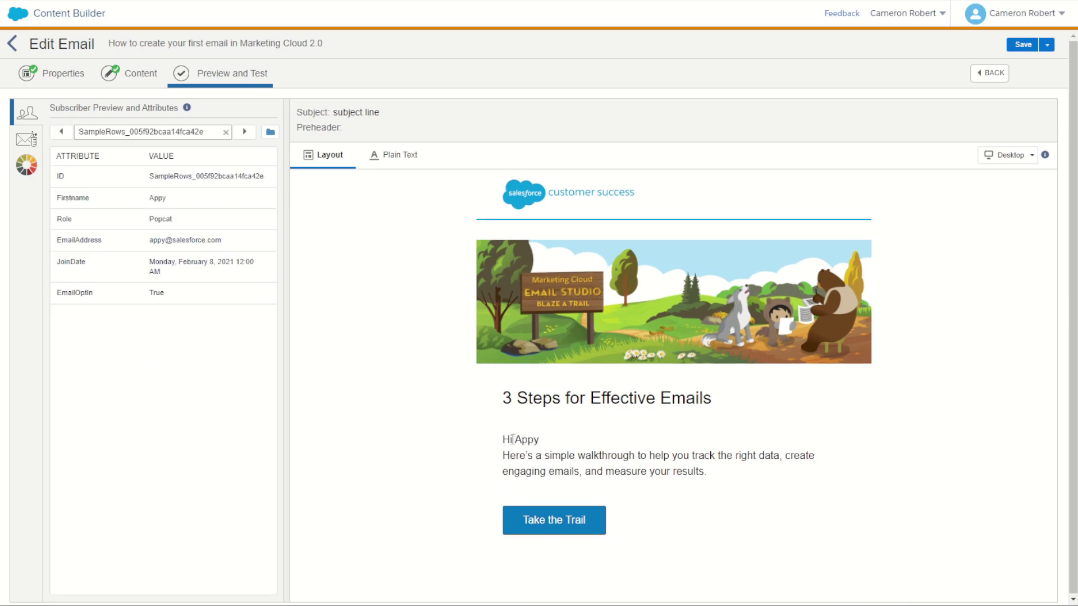
{"action": "mouse_move", "coordinate": [504, 441]}
{"action": "left_mouse_down"}
{"action": "mouse_move", "coordinate": [506, 452]}
{"action": "mouse_move", "coordinate": [503, 416]}
{"action": "mouse_move", "coordinate": [505, 440]}
{"action": "left_mouse_up"}
{"action": "left_click", "coordinate": [562, 455]}
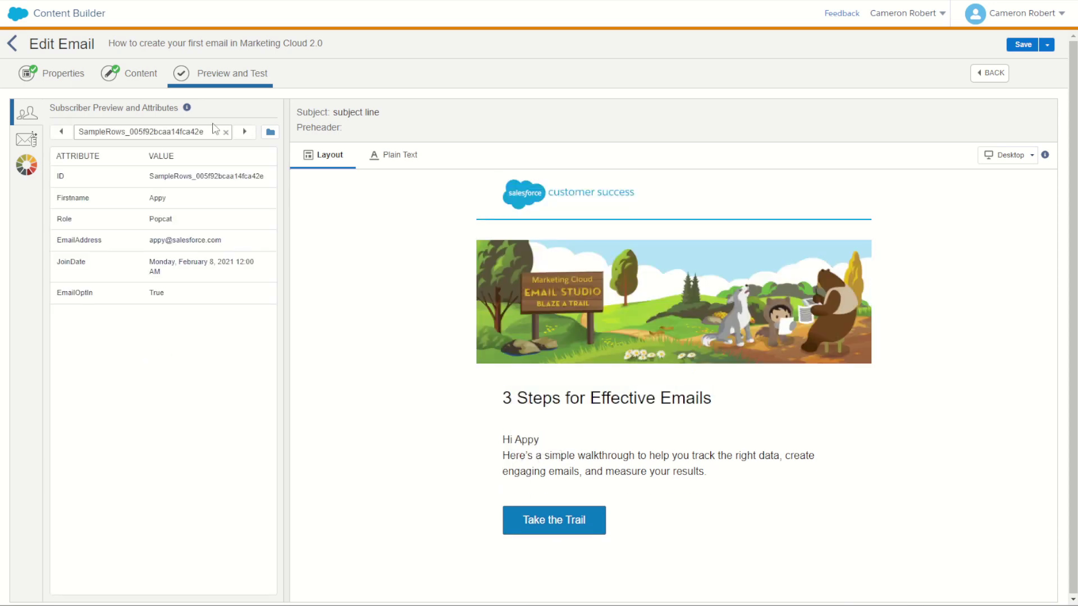
Put the line breaks back after %%[ and ]%%, with a blank line between the AMPscript block and the greeting.
{"action": "left_click", "coordinate": [125, 75]}
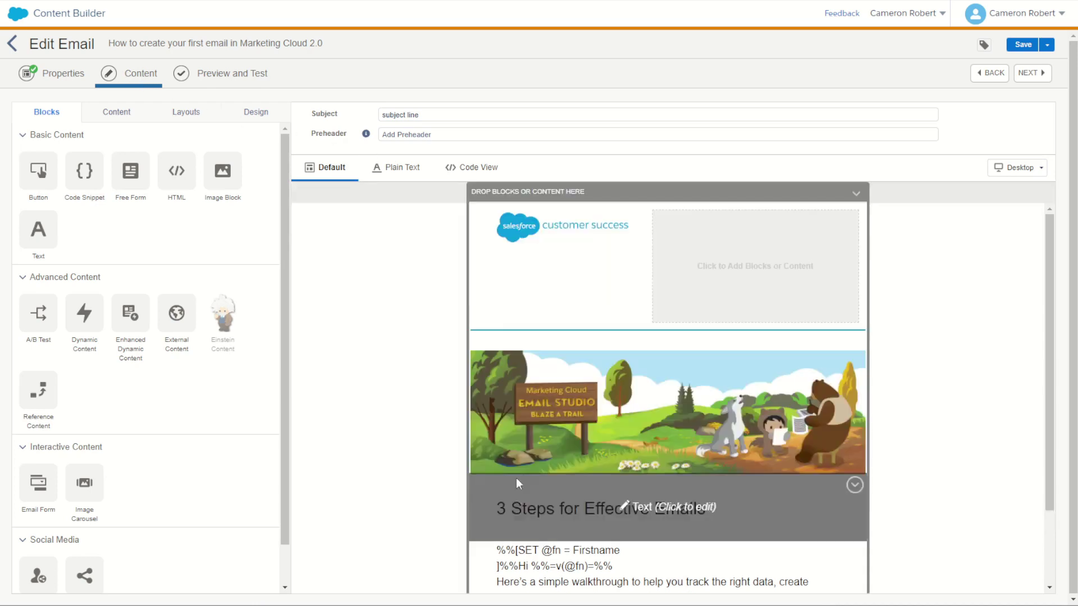
{"action": "left_click", "coordinate": [561, 550]}
{"action": "left_click", "coordinate": [41, 256]}
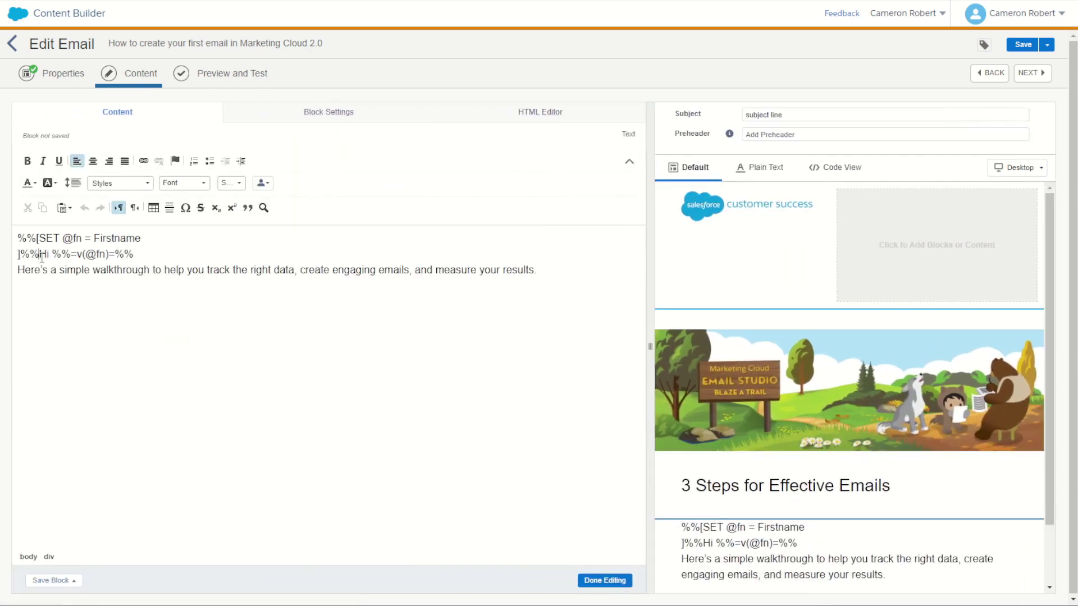
{"action": "key", "text": "Return"}
{"action": "key", "text": "Return"}
{"action": "left_click", "coordinate": [38, 239]}
{"action": "key", "text": "Return"}
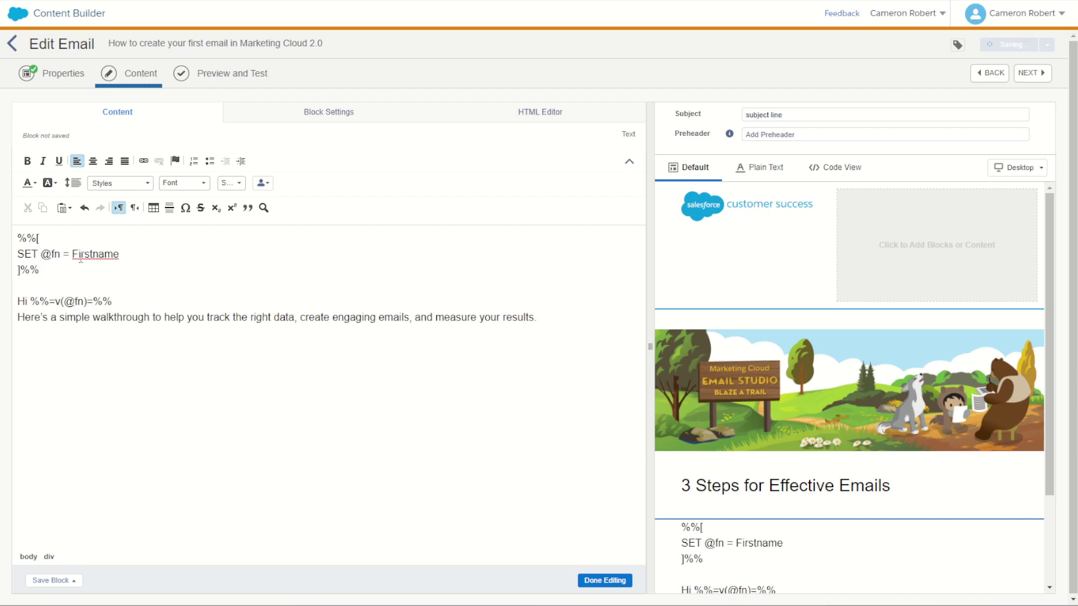
Select Firstname in the SET line and review the Firstname column in the SampleRows data extension records.
{"action": "double_click", "coordinate": [81, 258]}
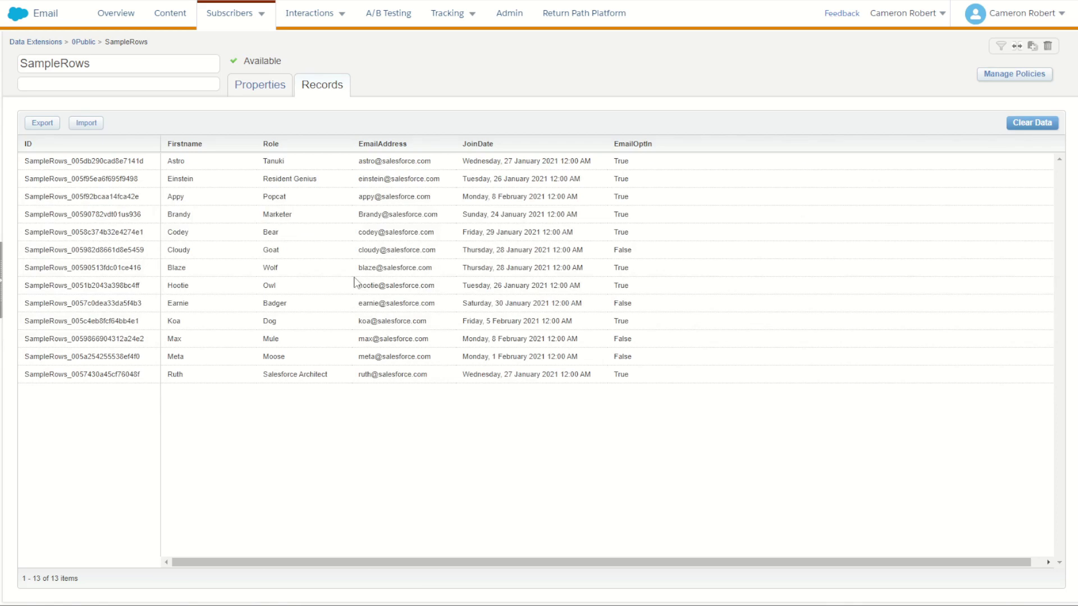
{"action": "left_click_drag", "start_coordinate": [180, 161], "coordinate": [219, 326]}
{"action": "left_click", "coordinate": [303, 272]}
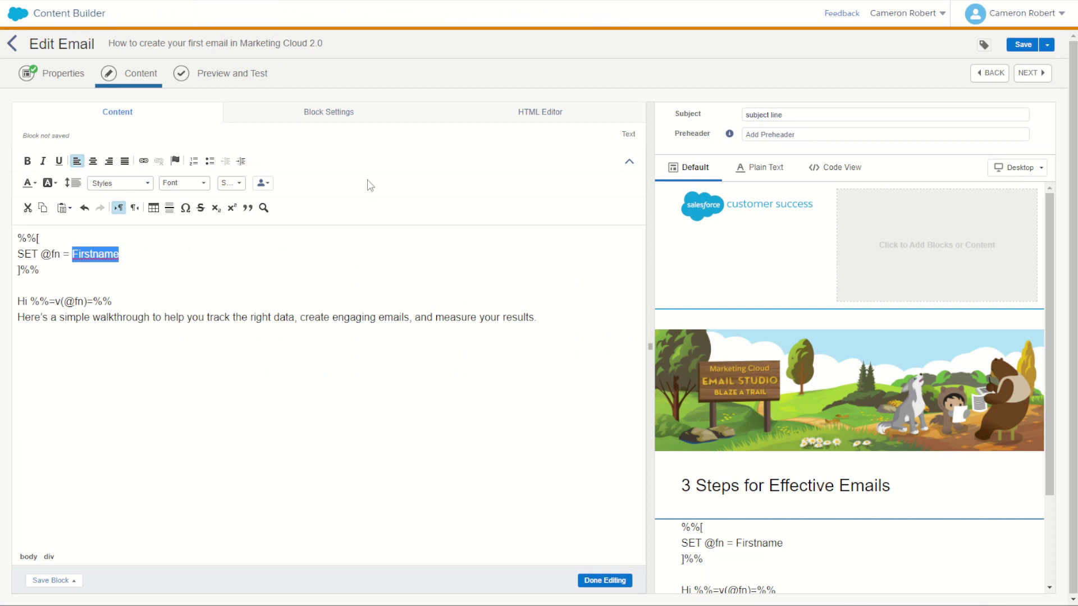
{"action": "left_click", "coordinate": [150, 315]}
{"action": "double_click", "coordinate": [93, 257]}
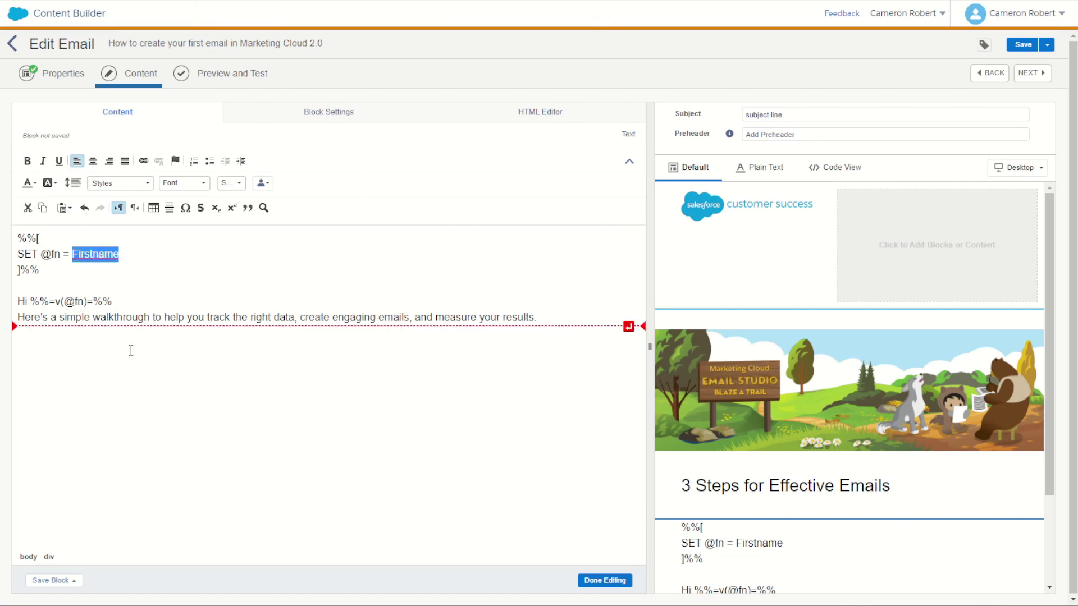
{"action": "type", "text": "''"}
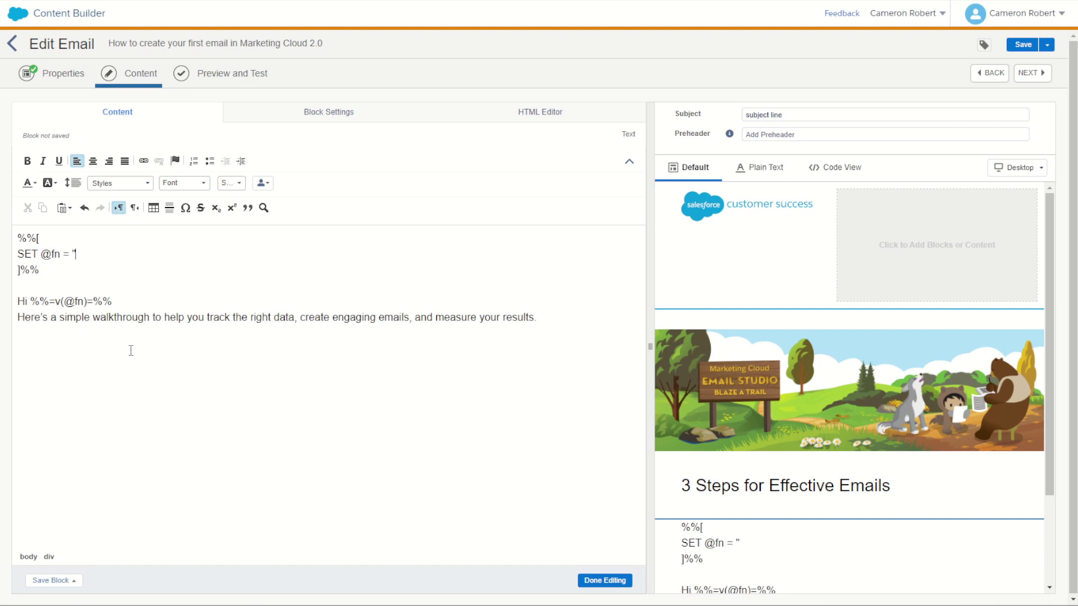
{"action": "type", "text": "Cam"}
{"action": "left_click_drag", "start_coordinate": [102, 254], "coordinate": [72, 254]}
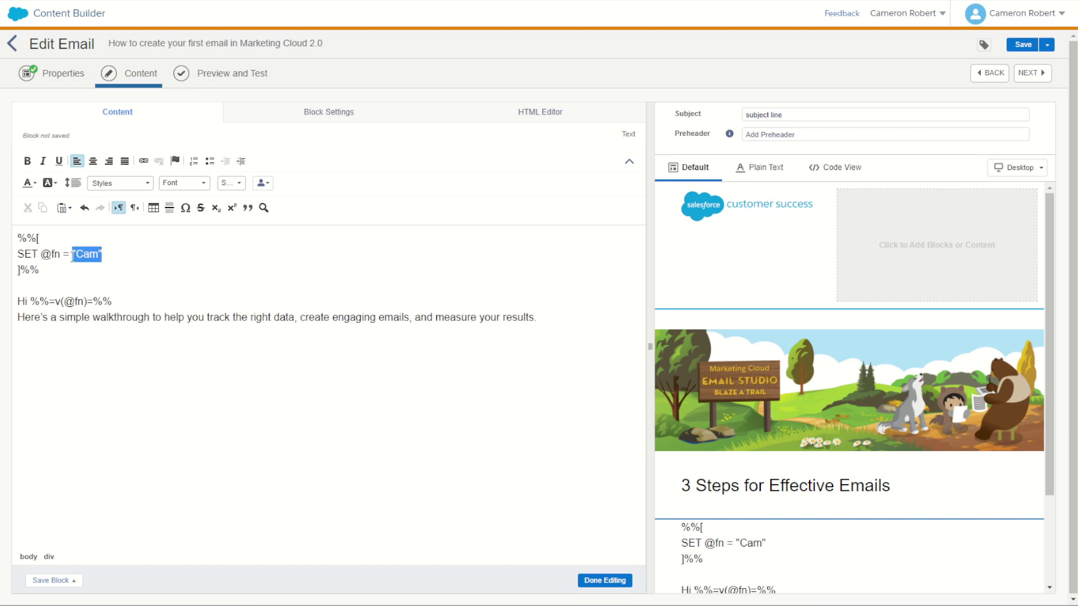
{"action": "left_click", "coordinate": [32, 299]}
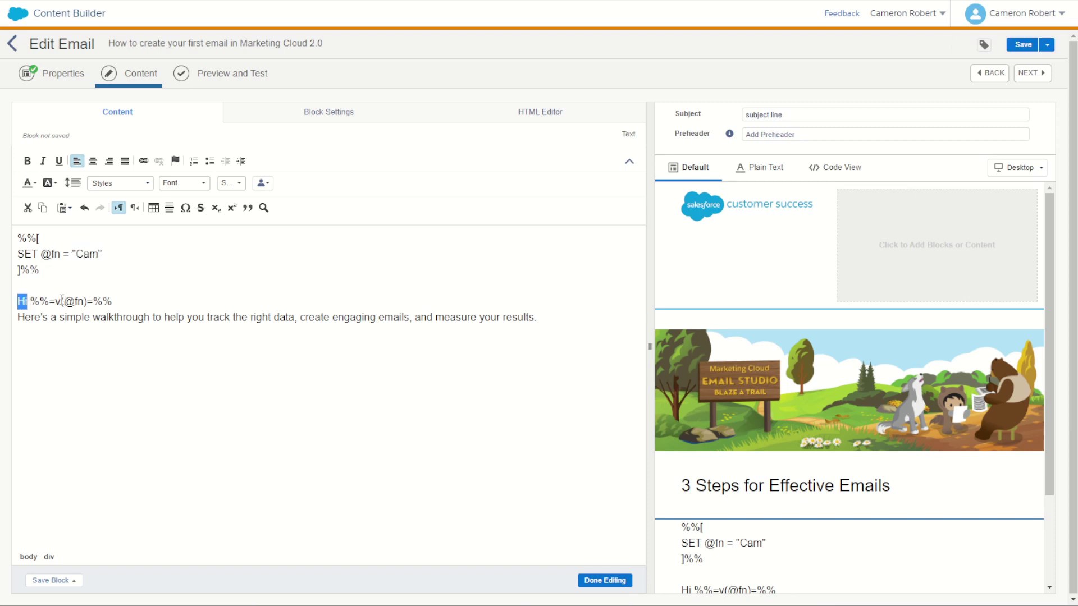
{"action": "left_click_drag", "start_coordinate": [60, 301], "coordinate": [93, 302]}
Preview the email and compare the greeting name with the Firstname attribute for the current and the next subscriber.
{"action": "left_click", "coordinate": [1048, 76]}
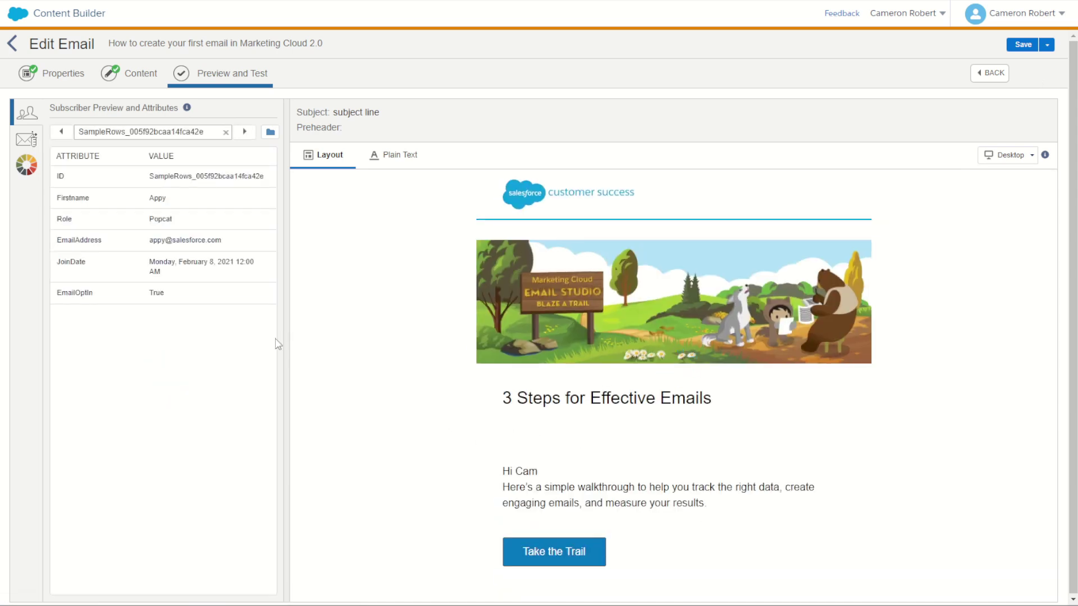
{"action": "left_click_drag", "start_coordinate": [149, 197], "coordinate": [174, 203]}
{"action": "left_click_drag", "start_coordinate": [512, 473], "coordinate": [540, 474]}
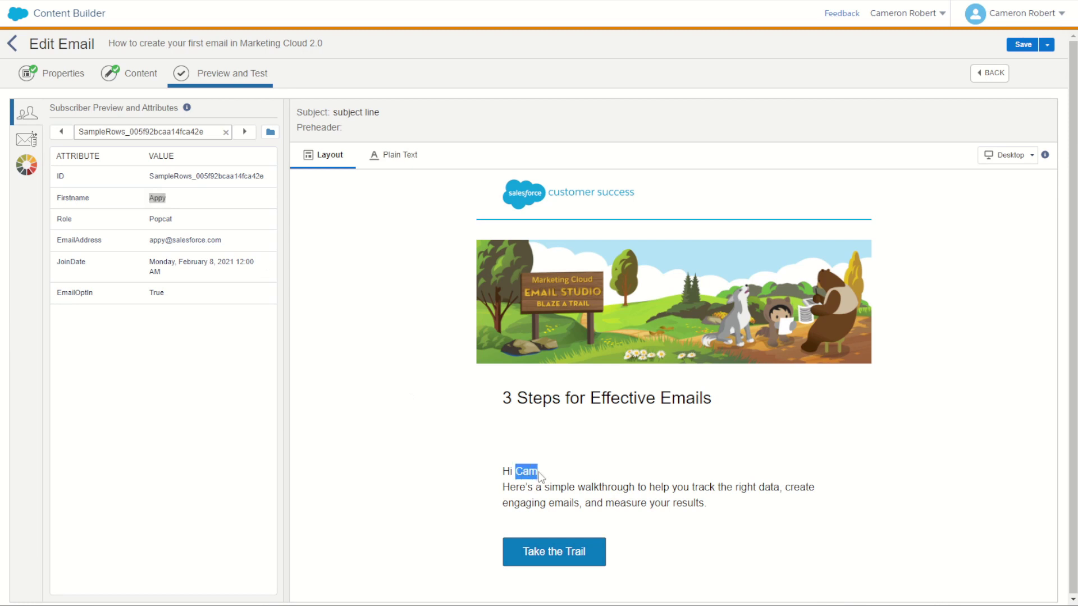
{"action": "left_click", "coordinate": [244, 132]}
{"action": "left_click_drag", "start_coordinate": [148, 198], "coordinate": [184, 201]}
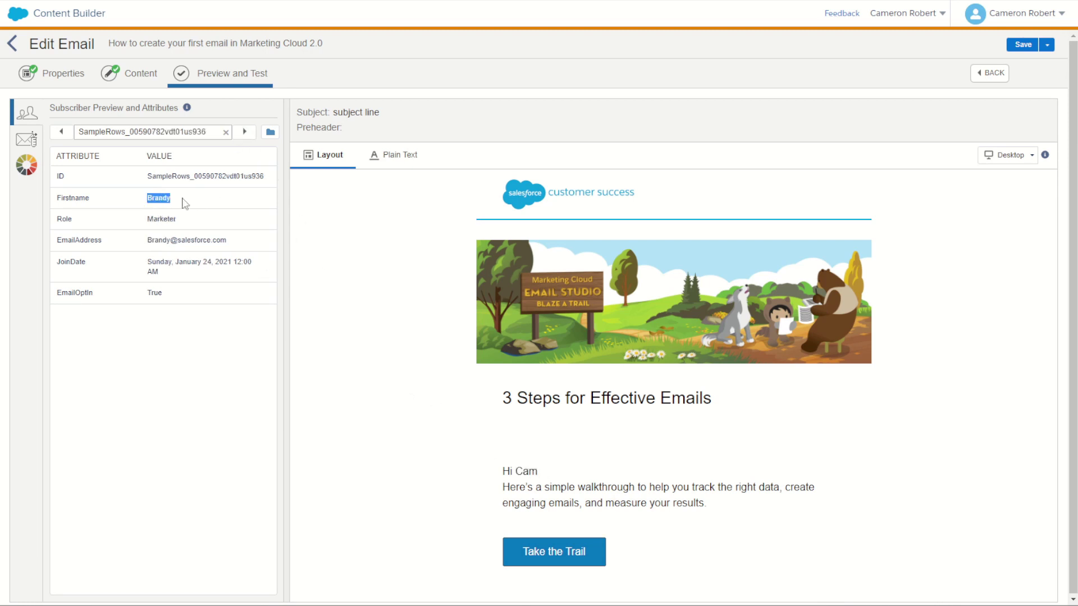
{"action": "left_click_drag", "start_coordinate": [514, 473], "coordinate": [539, 474]}
{"action": "left_click", "coordinate": [617, 492]}
Reopen the greeting text block, and look up the Statements section of the AMPscript Language Elements guide in the developer documentation.
{"action": "left_click", "coordinate": [141, 74]}
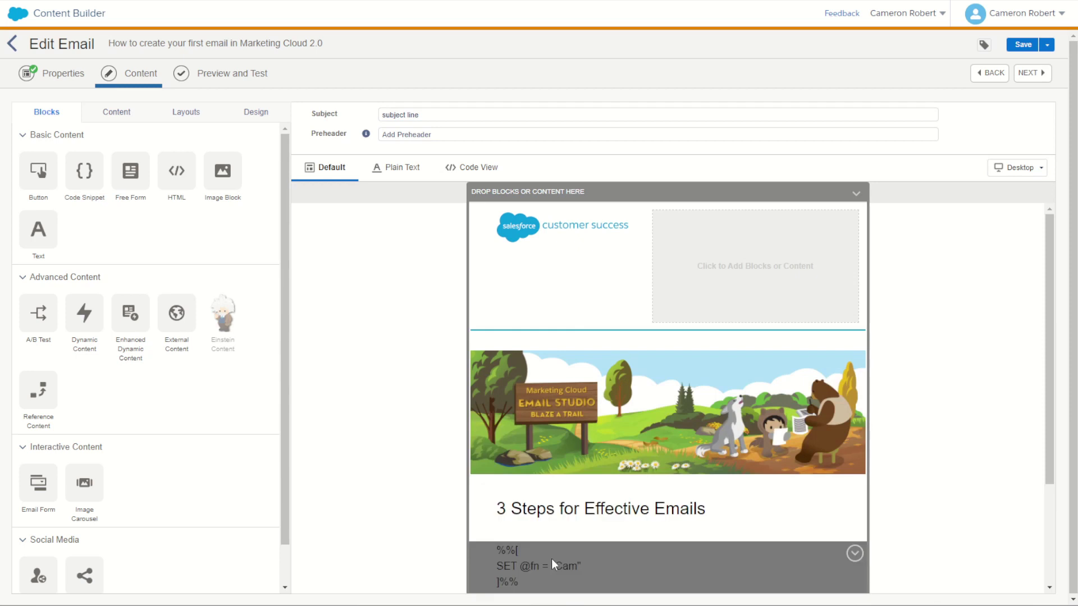
{"action": "left_click", "coordinate": [552, 558]}
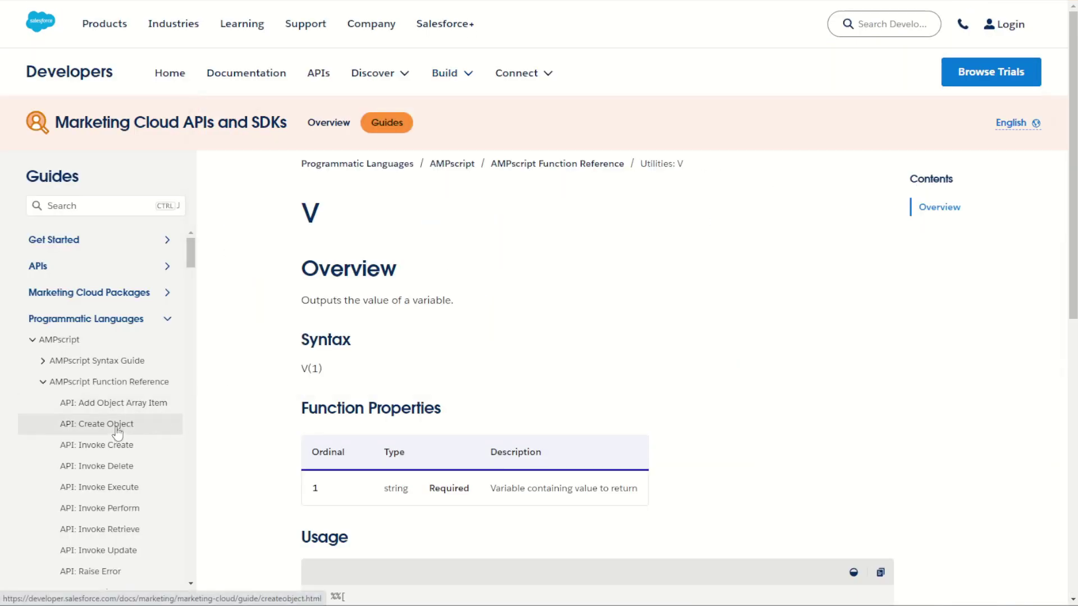
{"action": "left_click", "coordinate": [42, 363]}
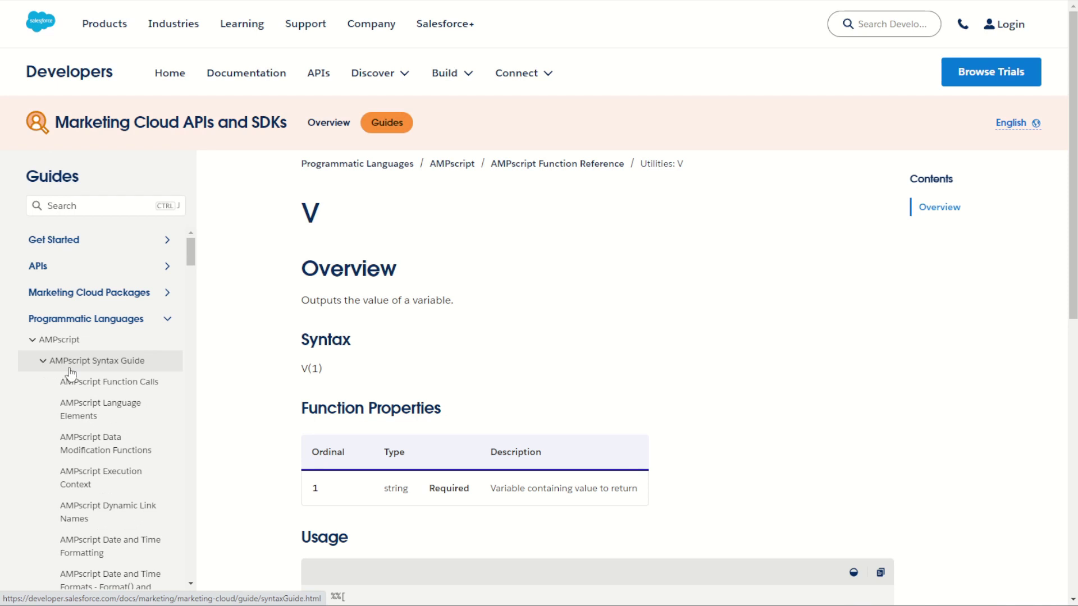
{"action": "left_click", "coordinate": [111, 413]}
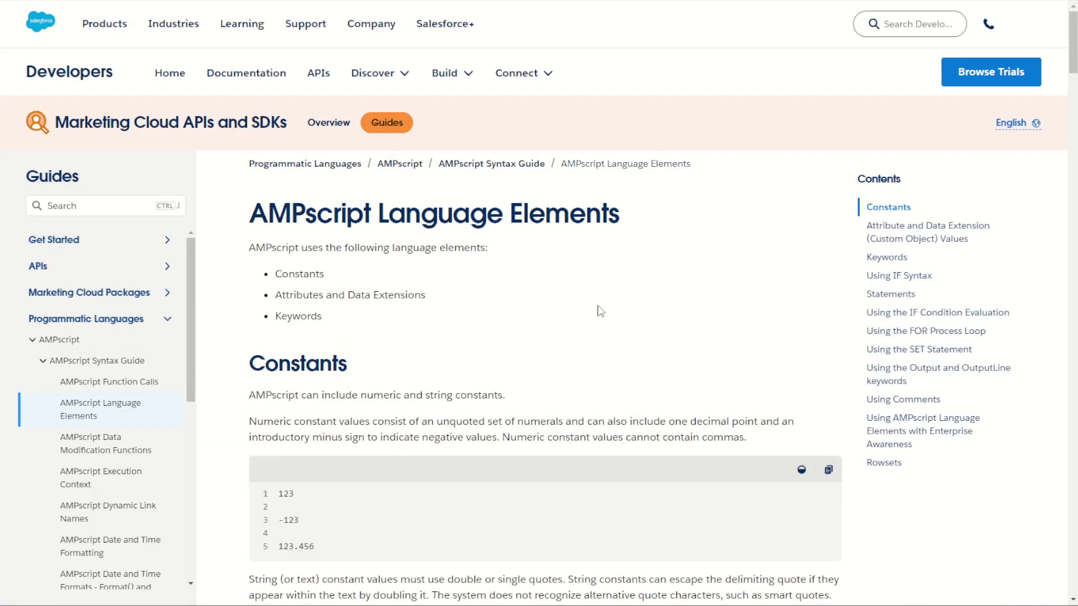
{"action": "left_click", "coordinate": [882, 293]}
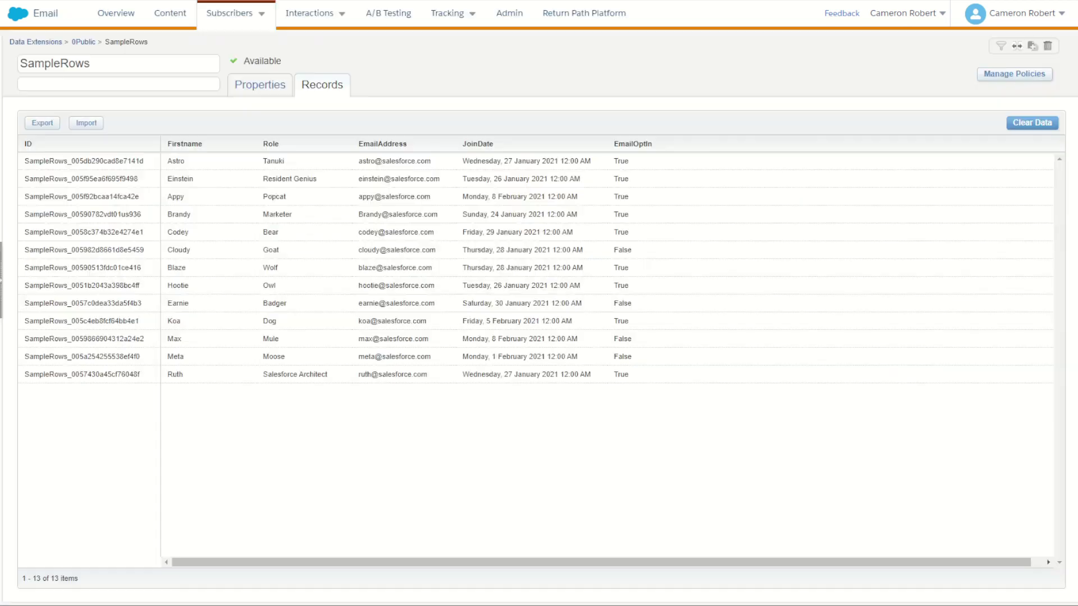
{"action": "mouse_move", "coordinate": [482, 47]}
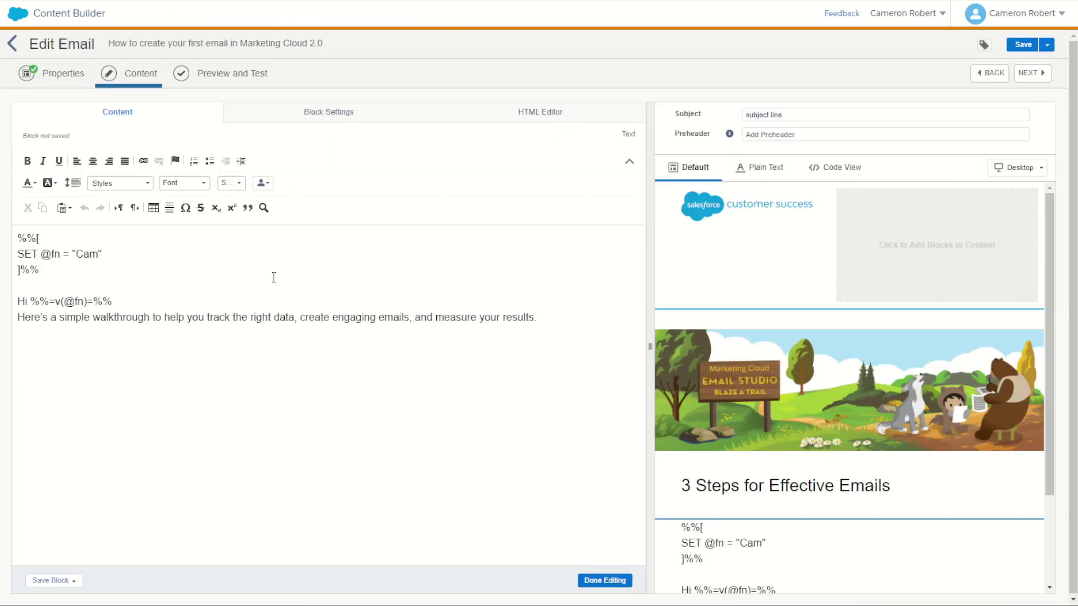
{"action": "left_click", "coordinate": [104, 256]}
{"action": "key", "text": "Return"}
{"action": "type", "text": "SET "}
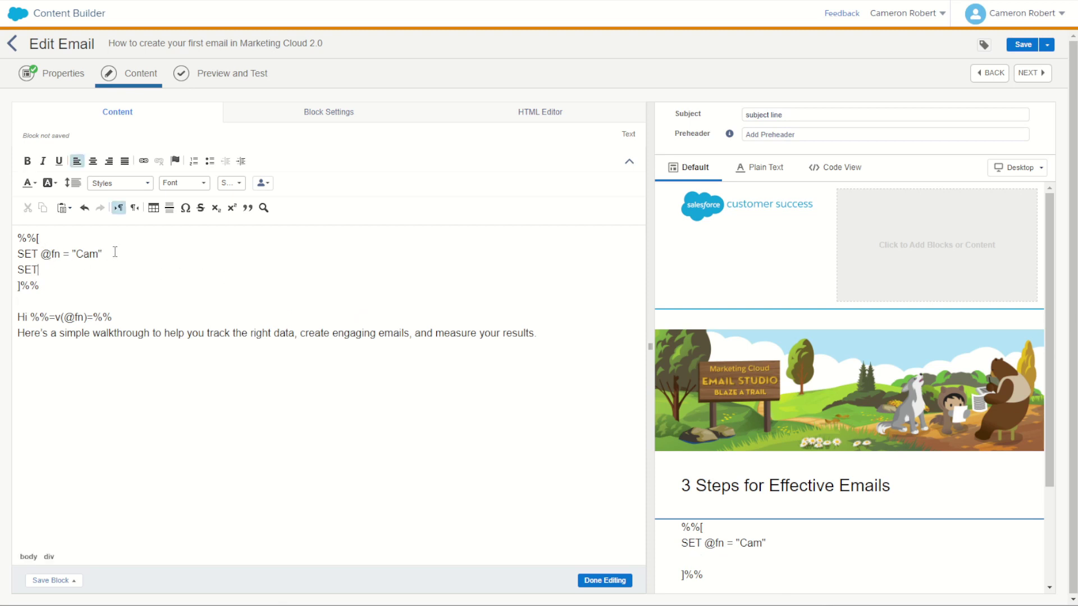
{"action": "type", "text": "@email"}
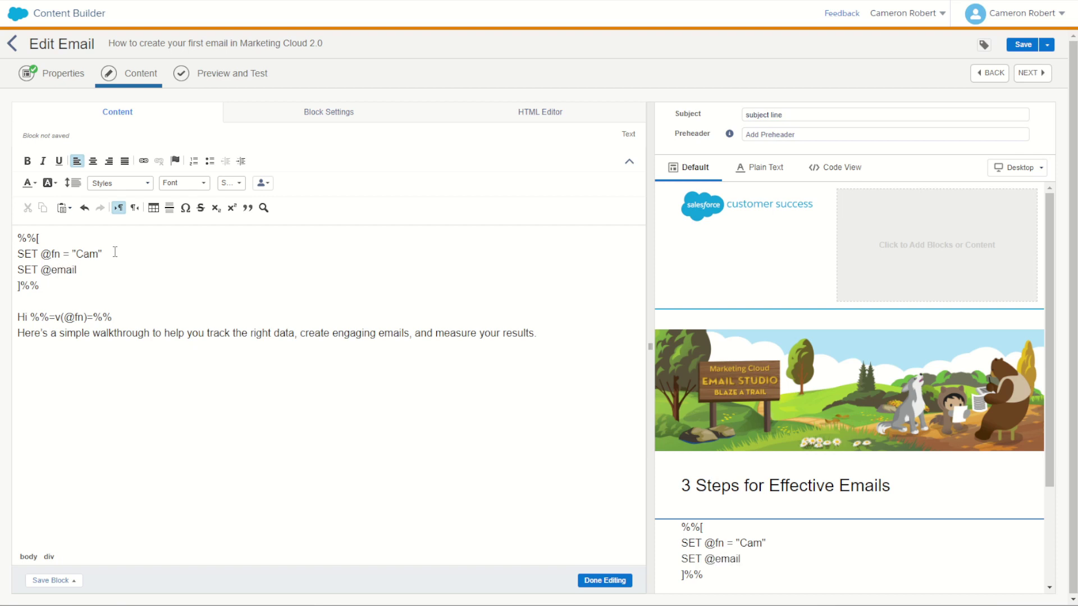
{"action": "type", "text": "optin ="}
{"action": "left_click", "coordinate": [262, 185]}
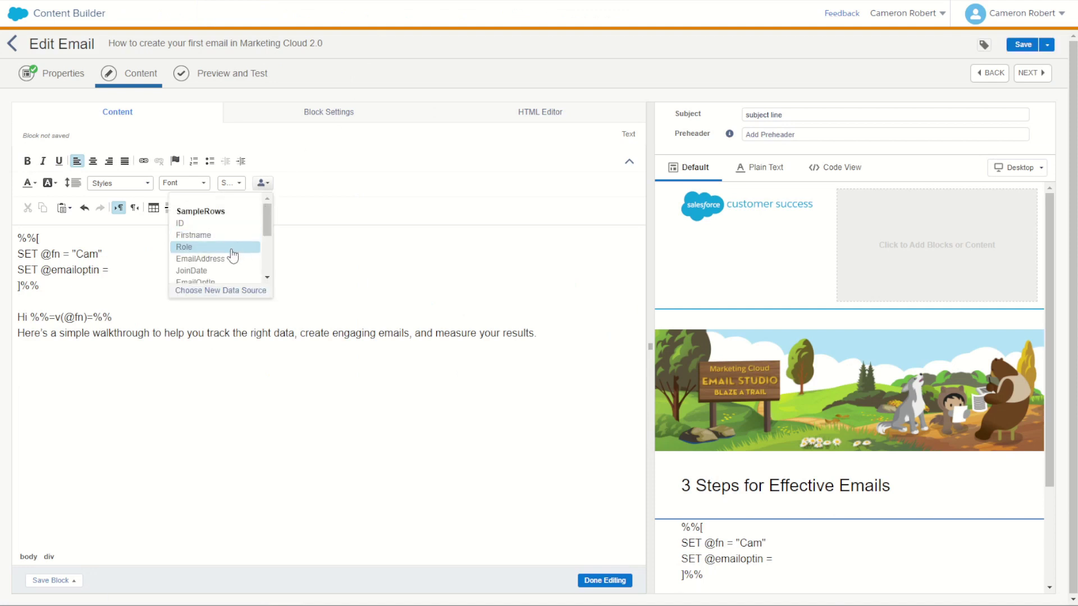
{"action": "scroll", "coordinate": [204, 276], "scroll_direction": "down", "scroll_amount": 2}
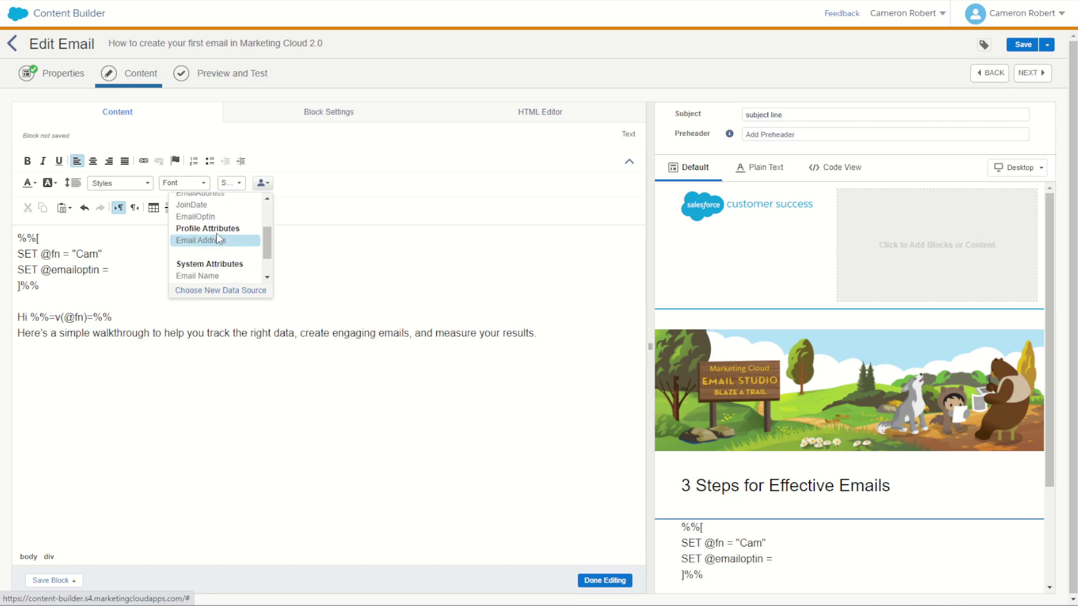
{"action": "left_click", "coordinate": [215, 218]}
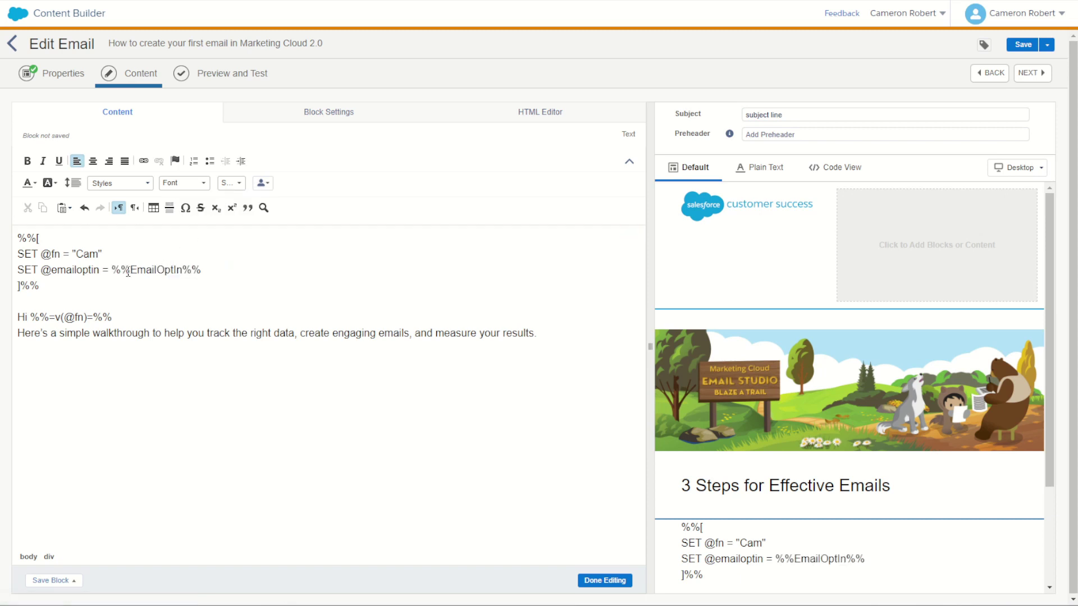
{"action": "key", "text": "BackSpace"}
{"action": "key", "text": "BackSpace"}
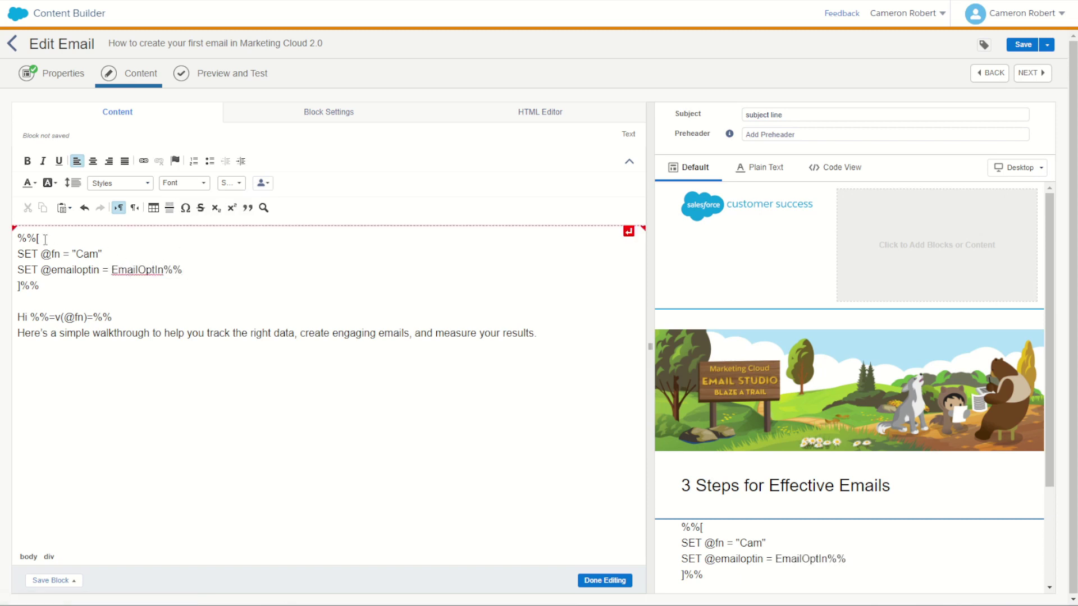
{"action": "left_click_drag", "start_coordinate": [18, 238], "coordinate": [41, 238]}
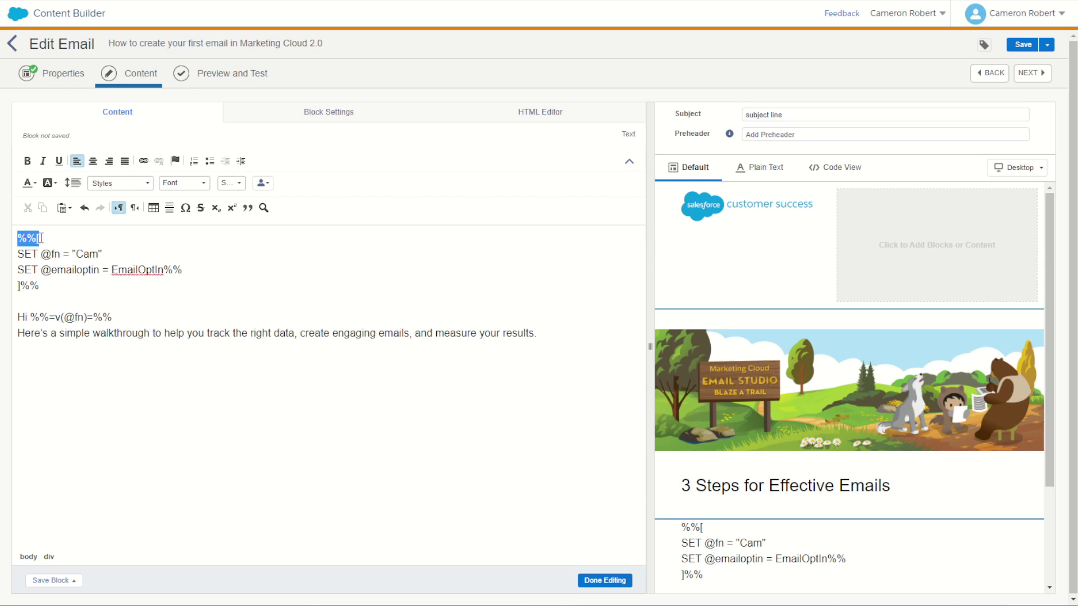
{"action": "left_click", "coordinate": [200, 270]}
{"action": "key", "text": "BackSpace"}
{"action": "key", "text": "BackSpace"}
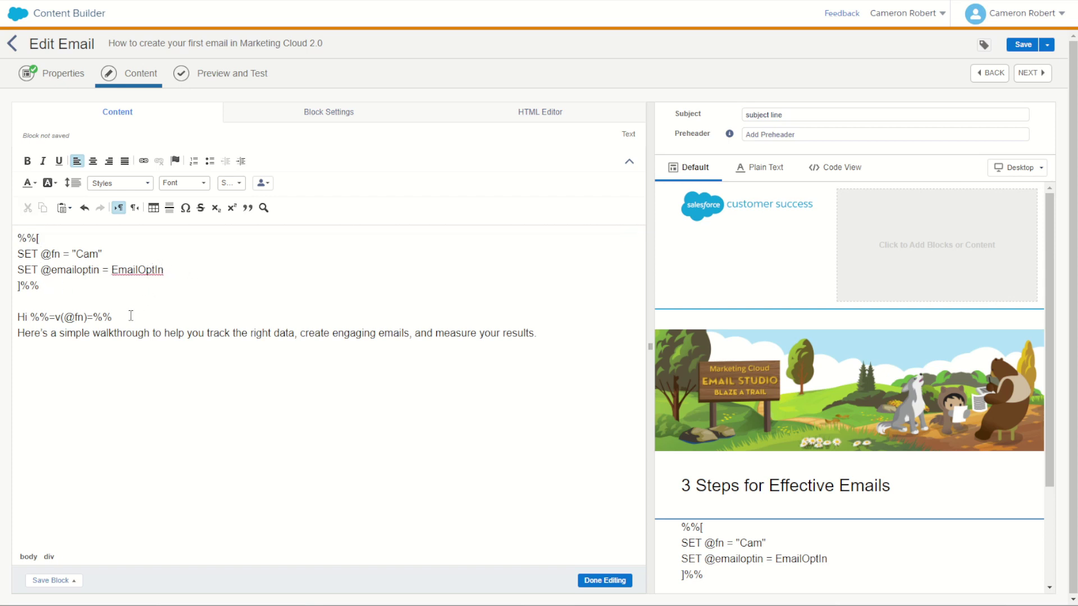
{"action": "type", "text": ","}
{"action": "key", "text": "Return"}
{"action": "type", "text": "You are opt in ="}
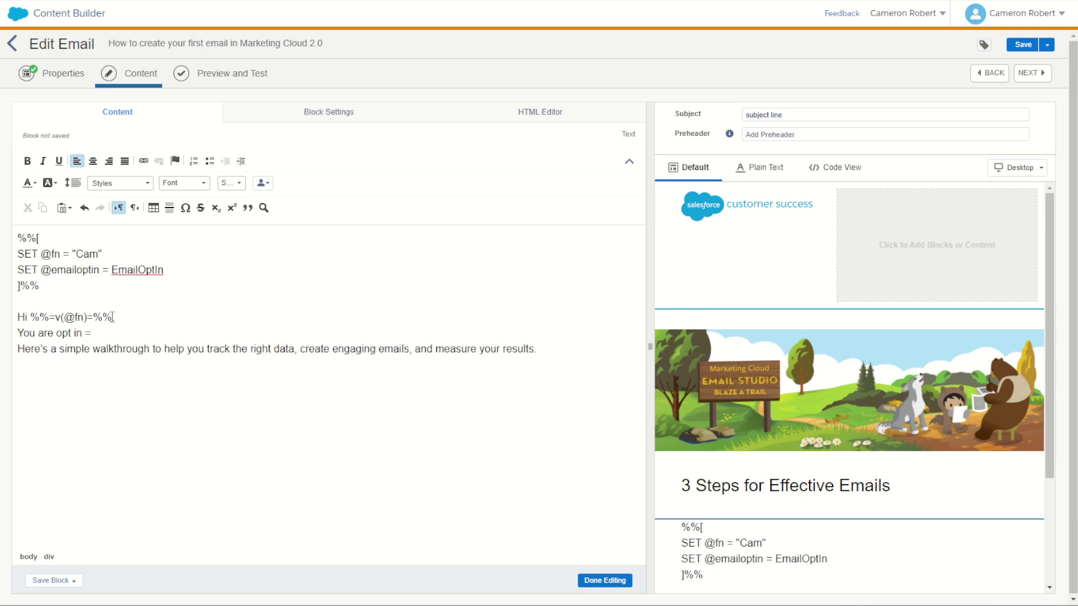
{"action": "left_click_drag", "start_coordinate": [112, 317], "coordinate": [35, 319]}
{"action": "key", "text": "ctrl+c"}
{"action": "left_click", "coordinate": [114, 334]}
{"action": "key", "text": "ctrl+v"}
{"action": "double_click", "coordinate": [120, 333]}
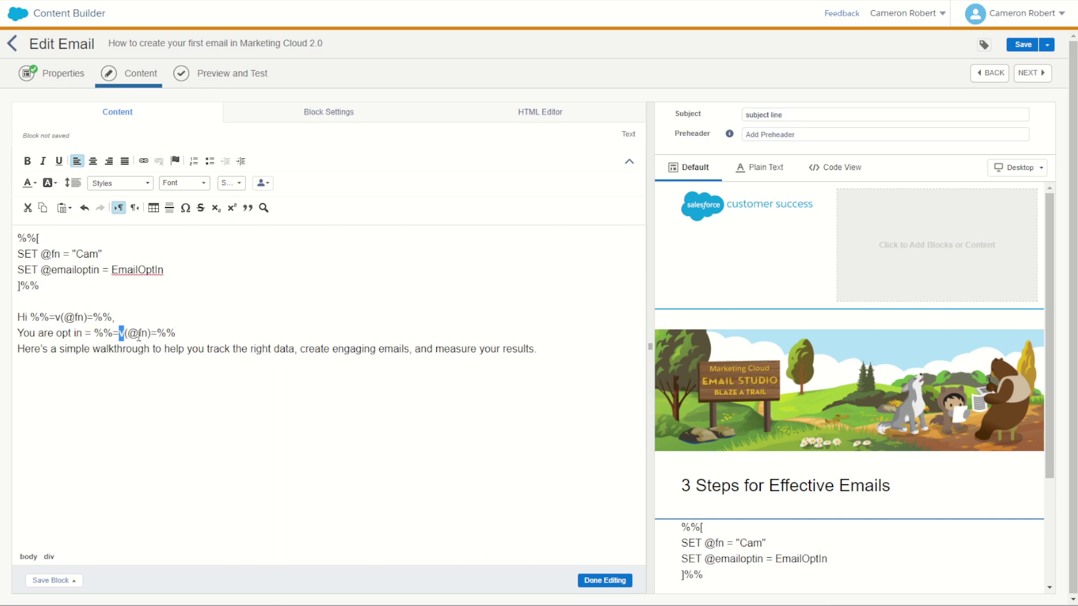
{"action": "double_click", "coordinate": [142, 334]}
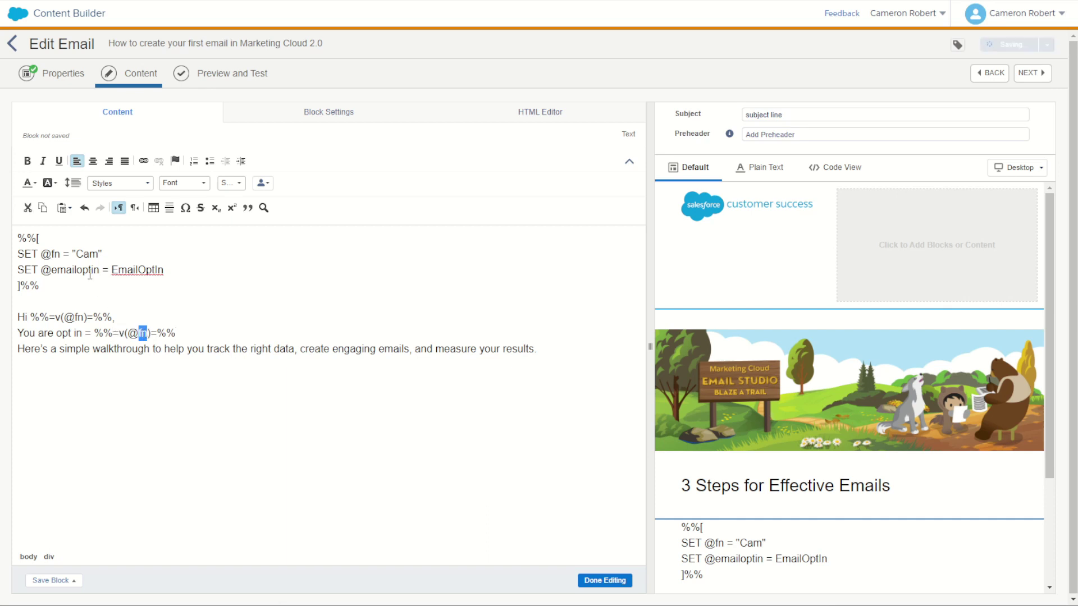
{"action": "double_click", "coordinate": [73, 269]}
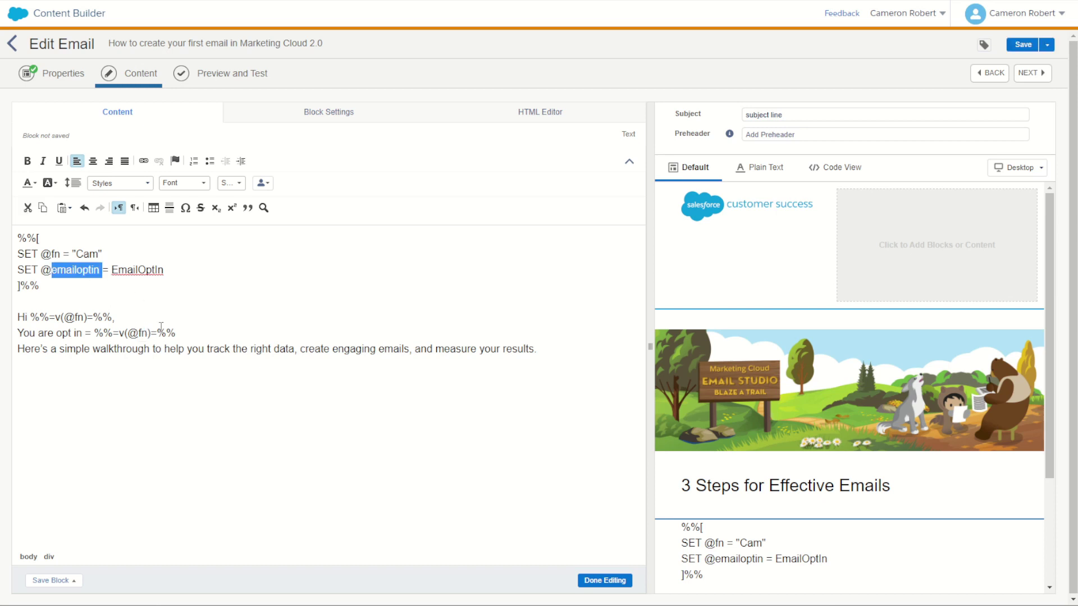
{"action": "double_click", "coordinate": [142, 333]}
{"action": "key", "text": "ctrl+v"}
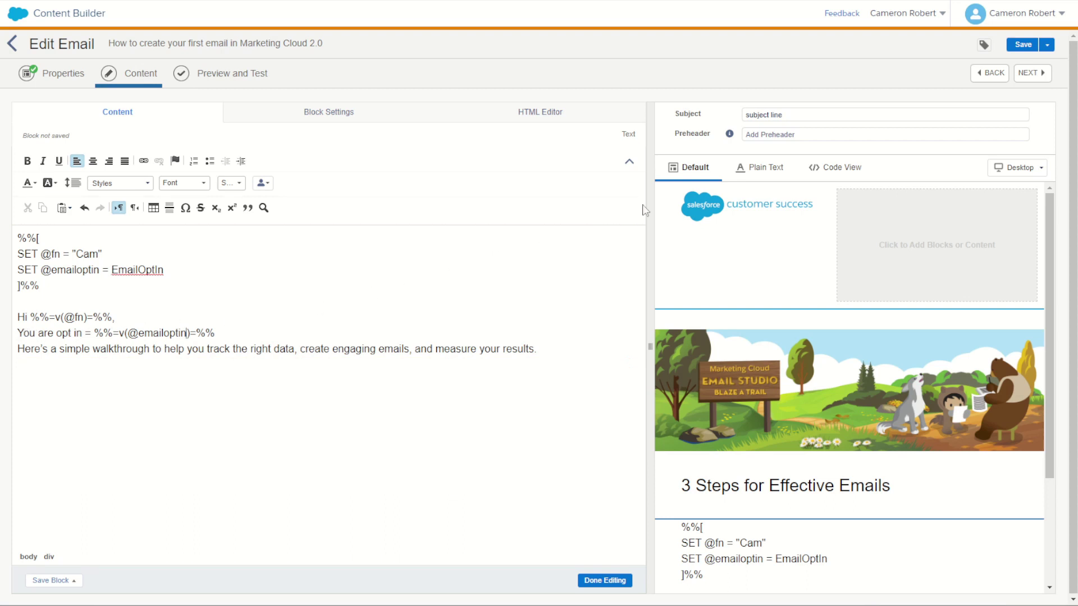
Preview the email and compare the greeting and opt-in line with the subscriber's Firstname and EmailOptIn attributes.
{"action": "left_click", "coordinate": [1035, 75]}
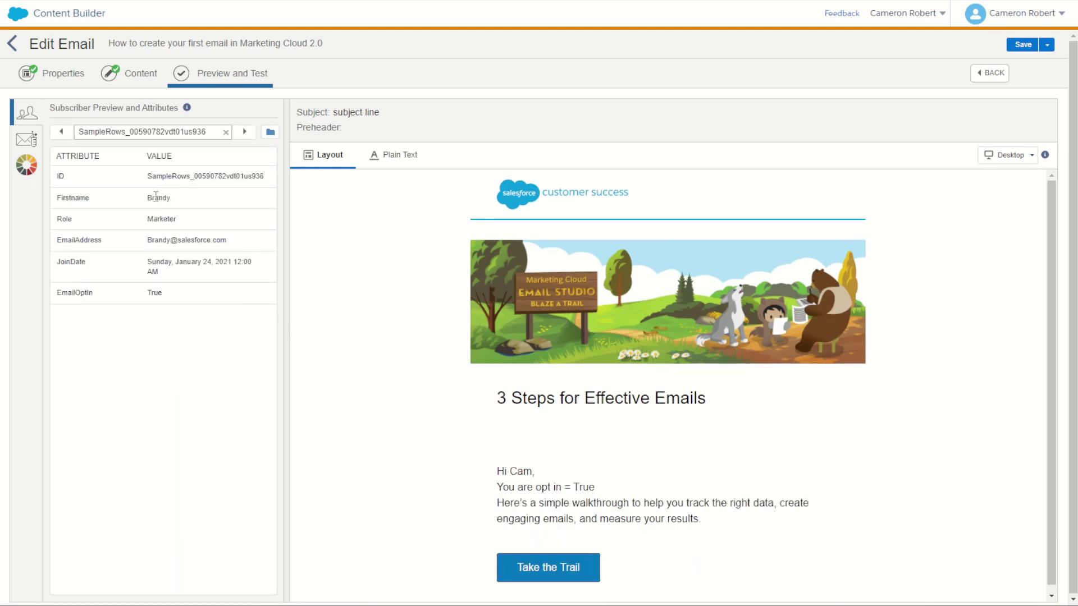
{"action": "double_click", "coordinate": [156, 197]}
{"action": "left_click_drag", "start_coordinate": [151, 293], "coordinate": [158, 292]}
{"action": "left_click_drag", "start_coordinate": [573, 487], "coordinate": [595, 487]}
{"action": "left_click", "coordinate": [154, 292]}
{"action": "left_click", "coordinate": [138, 72]}
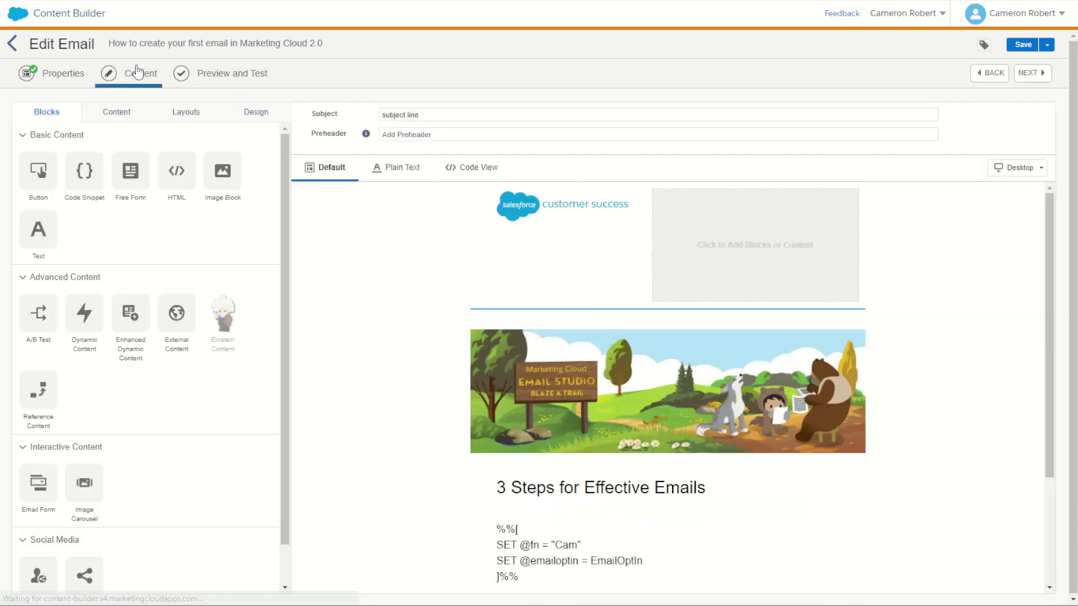
{"action": "scroll", "coordinate": [574, 432], "scroll_direction": "down", "scroll_amount": 2}
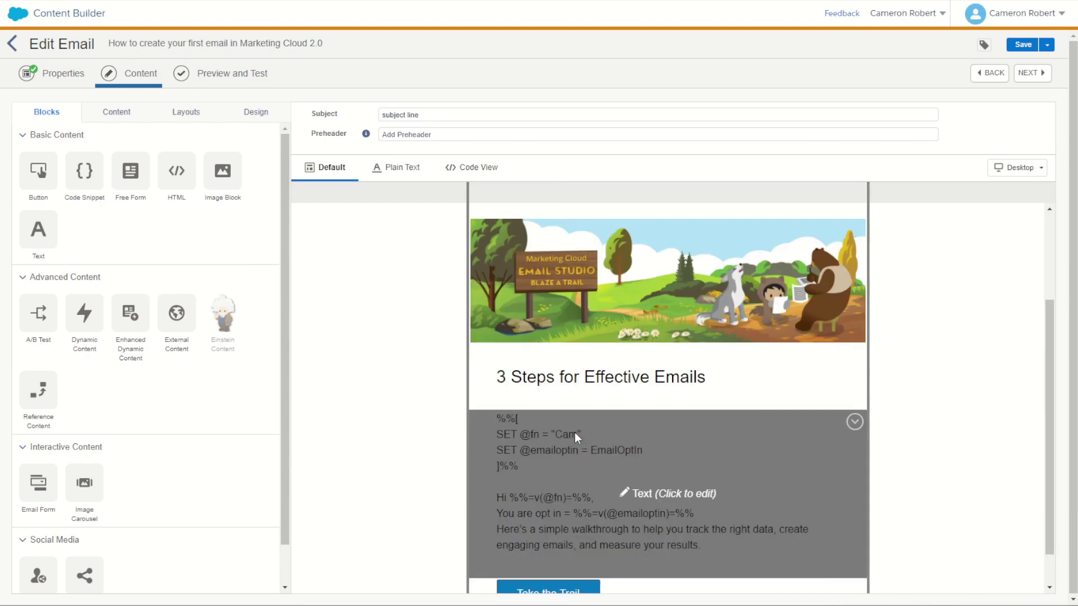
{"action": "left_click", "coordinate": [603, 454]}
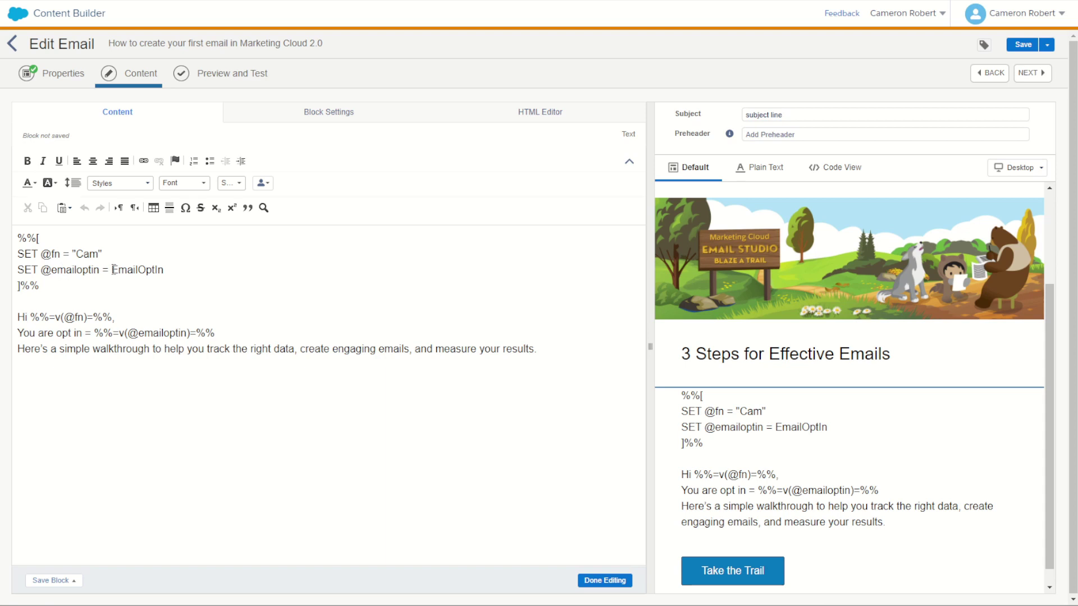
{"action": "left_click_drag", "start_coordinate": [111, 269], "coordinate": [179, 270]}
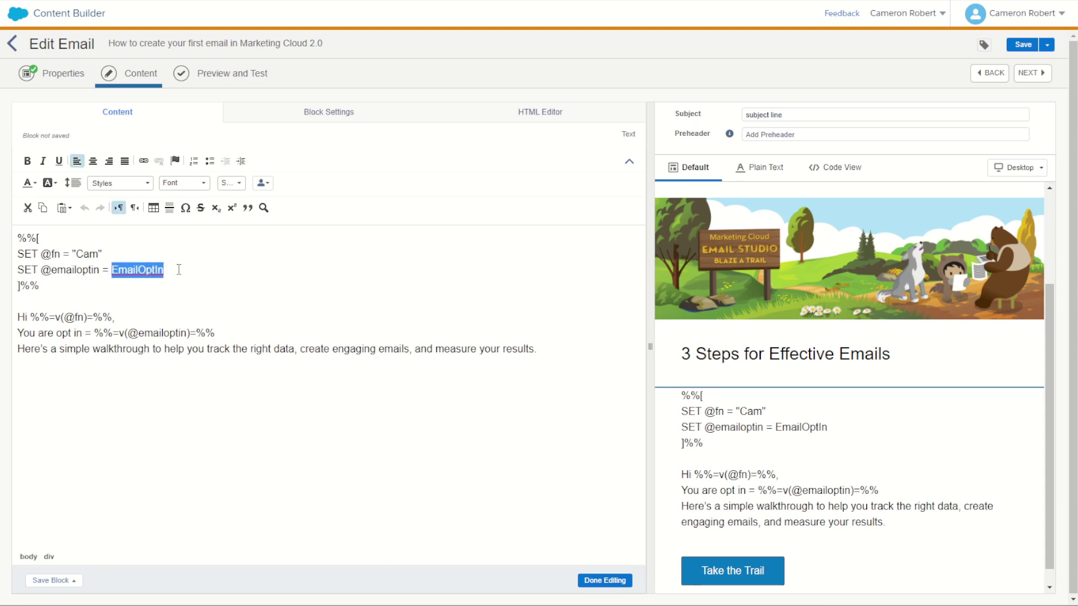
{"action": "left_click", "coordinate": [178, 270]}
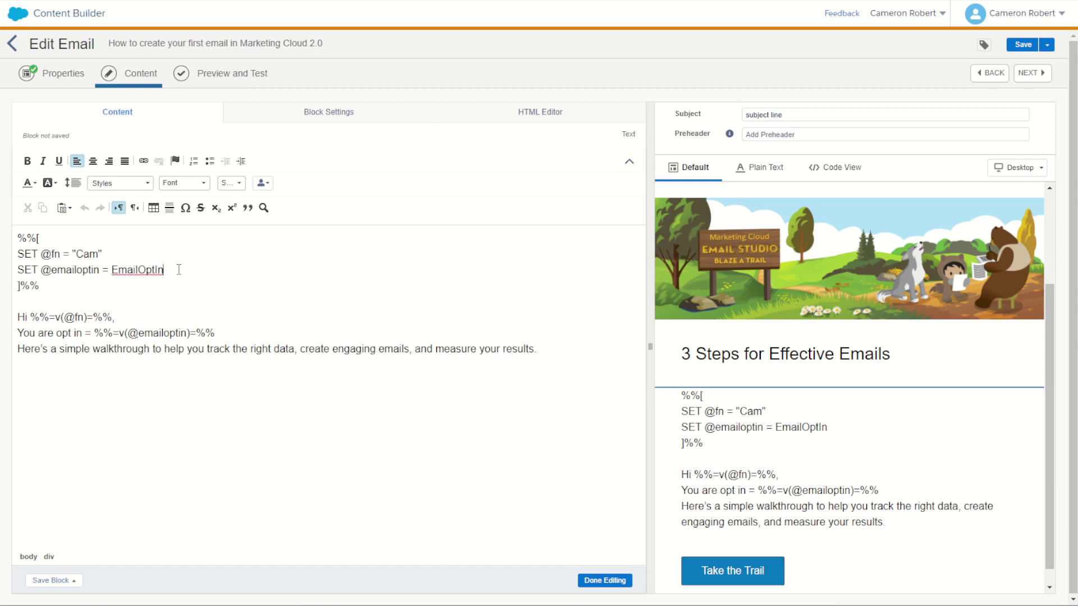
{"action": "key", "text": "Return"}
{"action": "key", "text": "Return"}
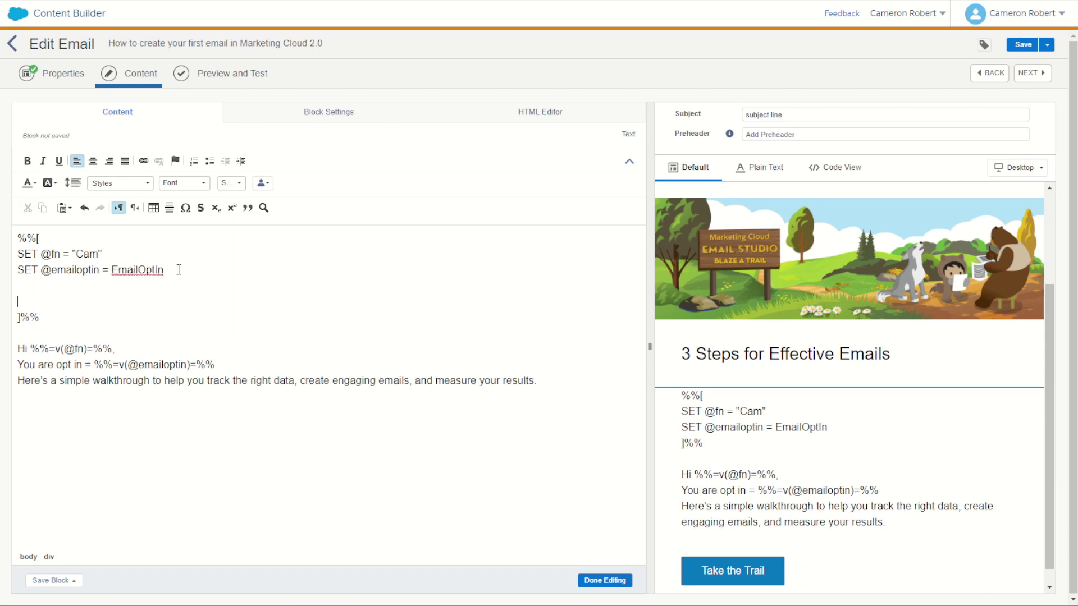
{"action": "left_click_drag", "start_coordinate": [46, 322], "coordinate": [25, 235]}
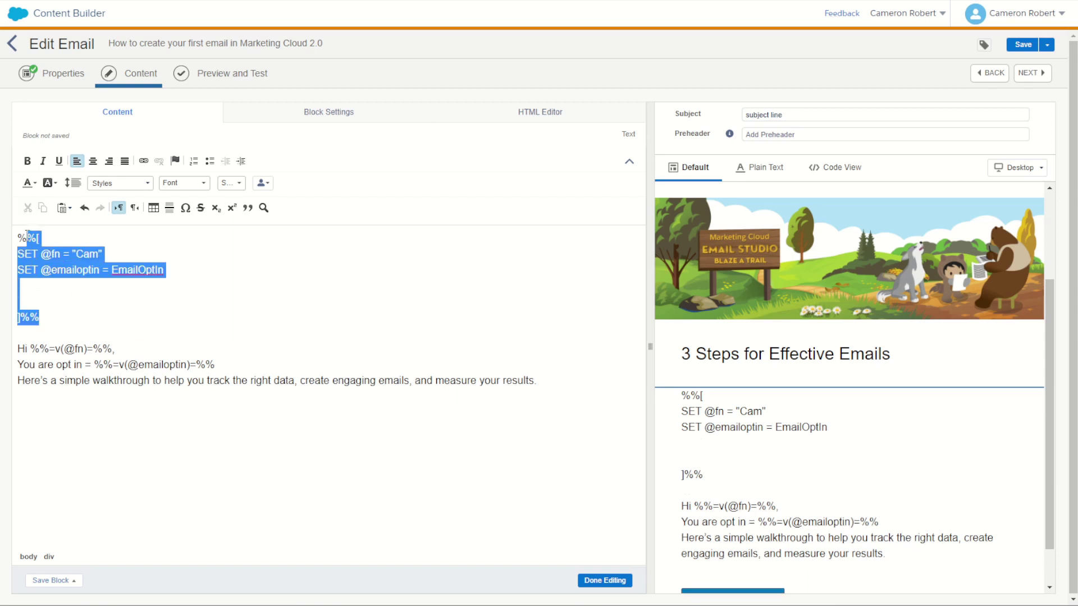
{"action": "left_click", "coordinate": [53, 291]}
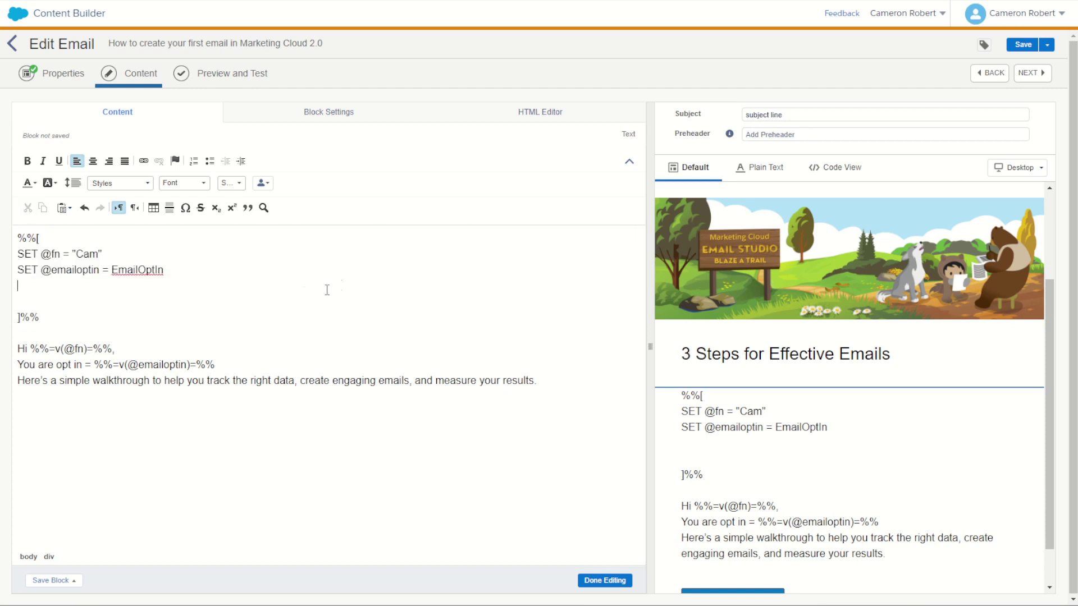
{"action": "left_click", "coordinate": [1023, 44]}
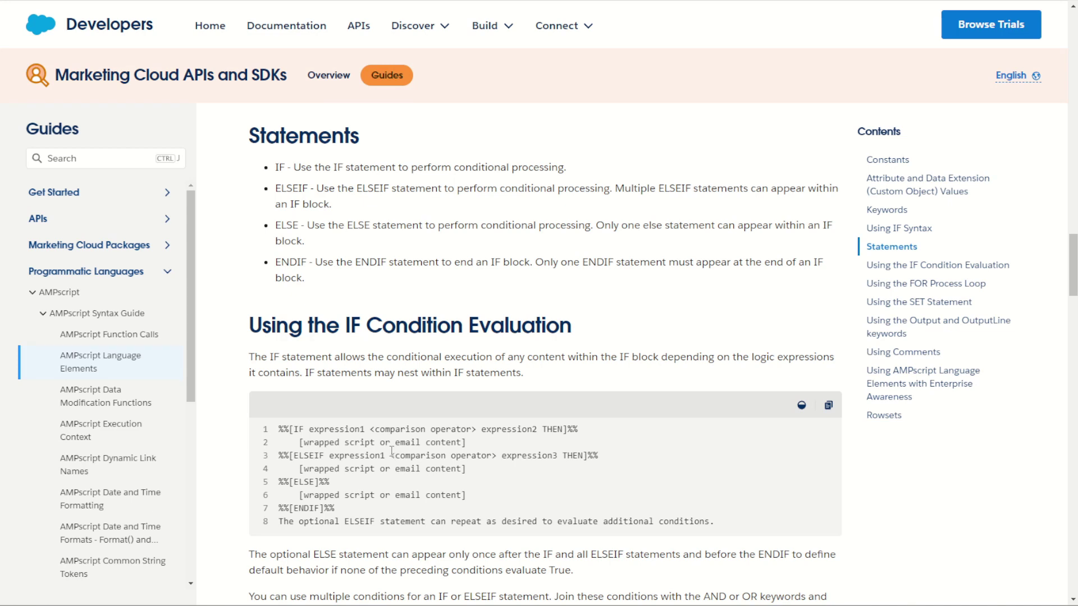
Review the IF statement description and its IF ... THEN syntax sample in the AMPscript Language Elements guide.
{"action": "left_click_drag", "start_coordinate": [293, 429], "coordinate": [304, 429]}
{"action": "left_click_drag", "start_coordinate": [543, 430], "coordinate": [562, 430]}
{"action": "left_click", "coordinate": [279, 168]}
{"action": "double_click", "coordinate": [279, 167]}
{"action": "left_click", "coordinate": [388, 1]}
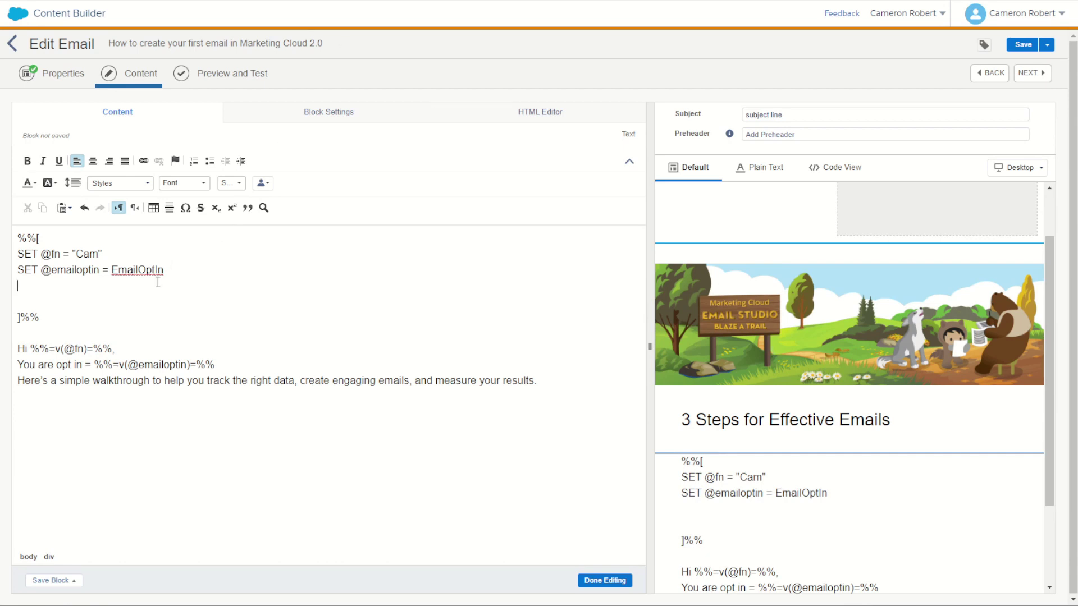
Below the SET lines, write an IF .... THEN, ELSE, ENDIF skeleton with //true and //false placeholders, and save.
{"action": "key", "text": "Return"}
{"action": "type", "text": "IF"}
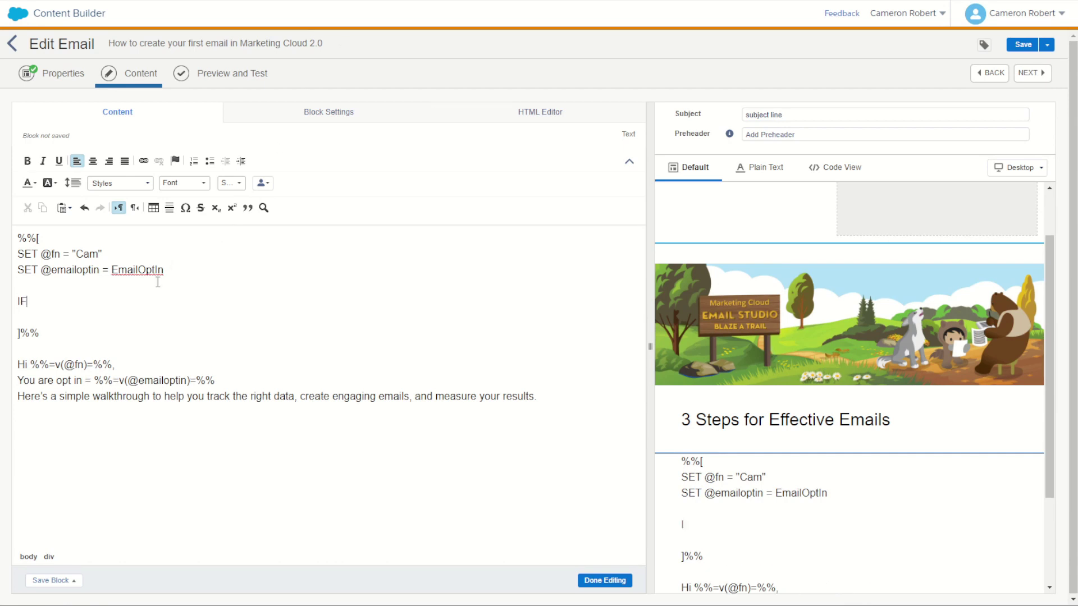
{"action": "type", "text": " .... THEN"}
{"action": "key", "text": "Return"}
{"action": "type", "text": "//true"}
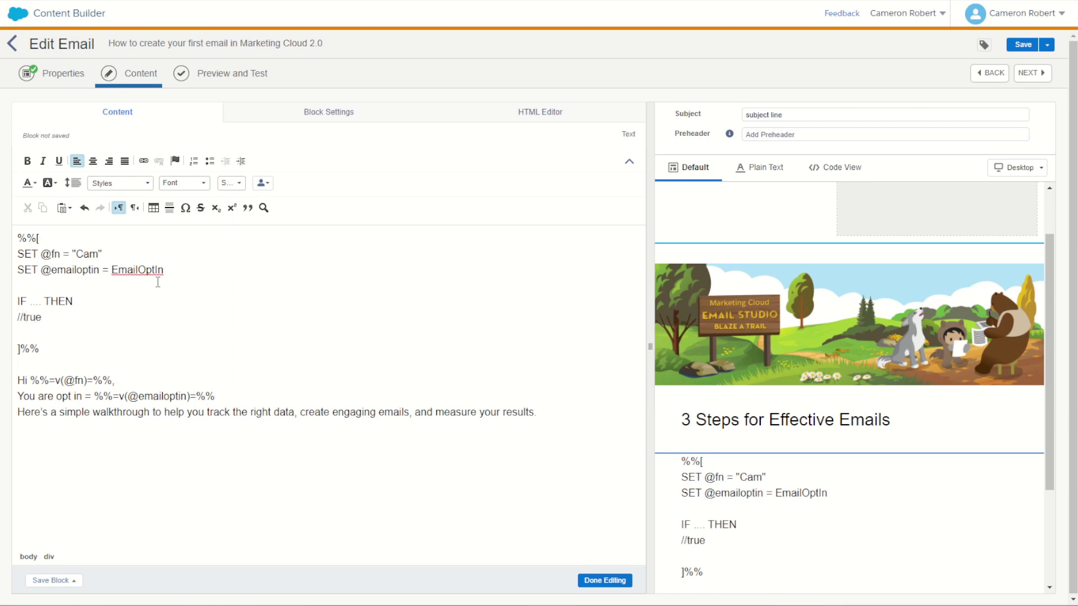
{"action": "key", "text": "Return"}
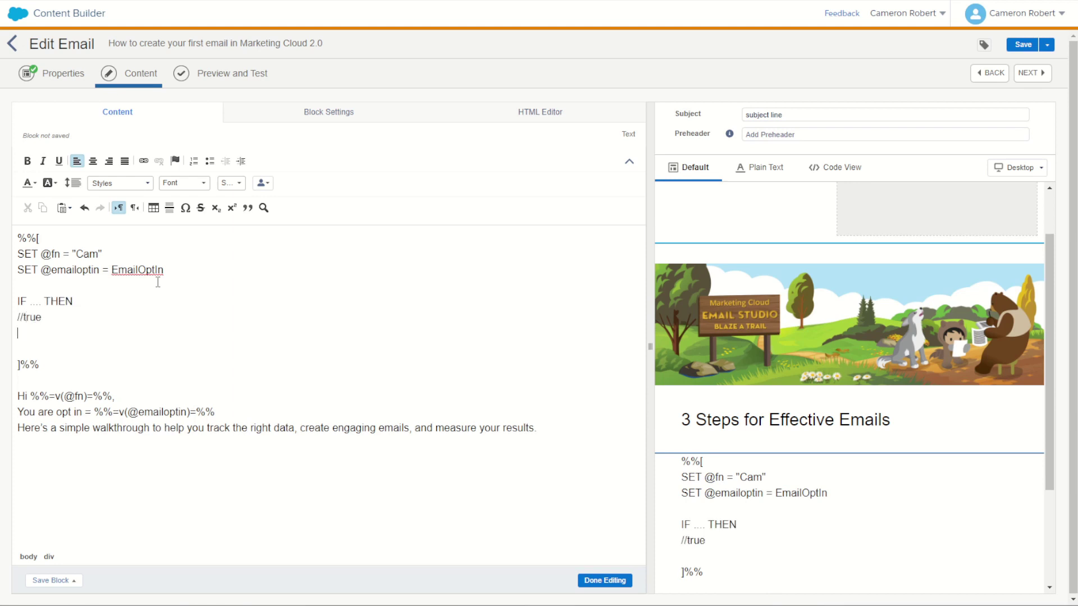
{"action": "type", "text": "ELSE"}
{"action": "key", "text": "Return"}
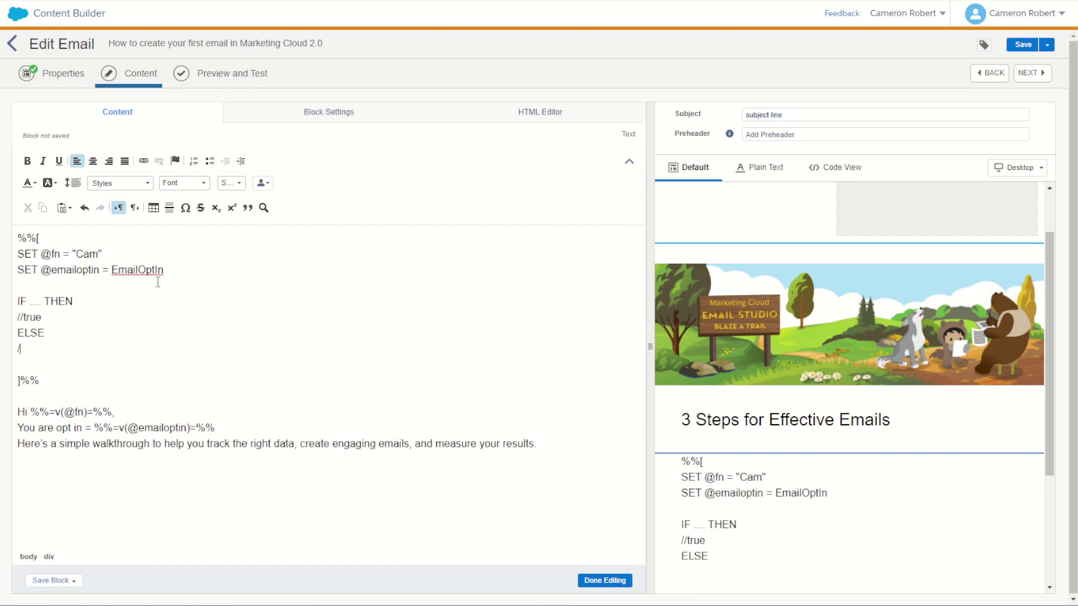
{"action": "type", "text": "//false"}
{"action": "key", "text": "Return"}
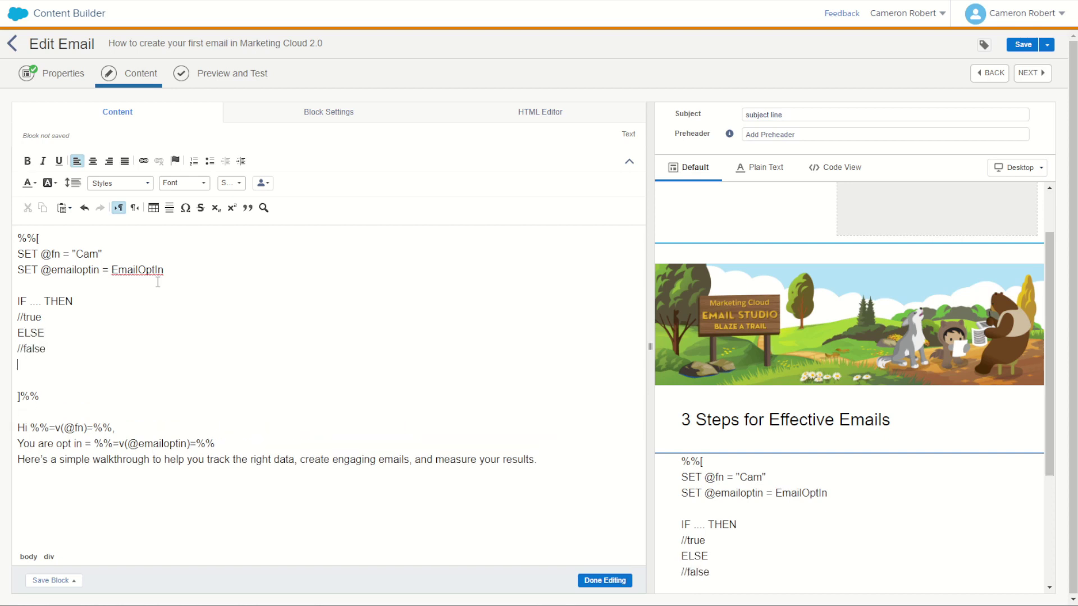
{"action": "type", "text": "ENDIF"}
{"action": "left_click", "coordinate": [21, 302]}
{"action": "left_click", "coordinate": [30, 333]}
{"action": "key", "text": "ctrl+s"}
Replace the dots in the IF line with the condition EmailOptIn == "True".
{"action": "left_click_drag", "start_coordinate": [42, 302], "coordinate": [27, 302]}
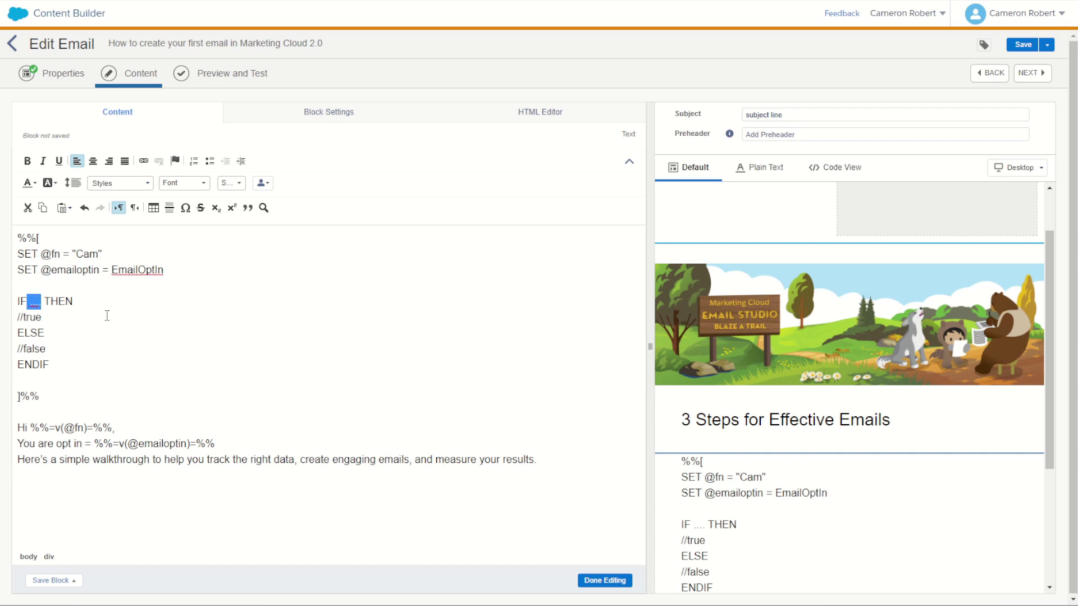
{"action": "key", "text": "BackSpace"}
{"action": "double_click", "coordinate": [137, 271]}
{"action": "key", "text": "ctrl+c"}
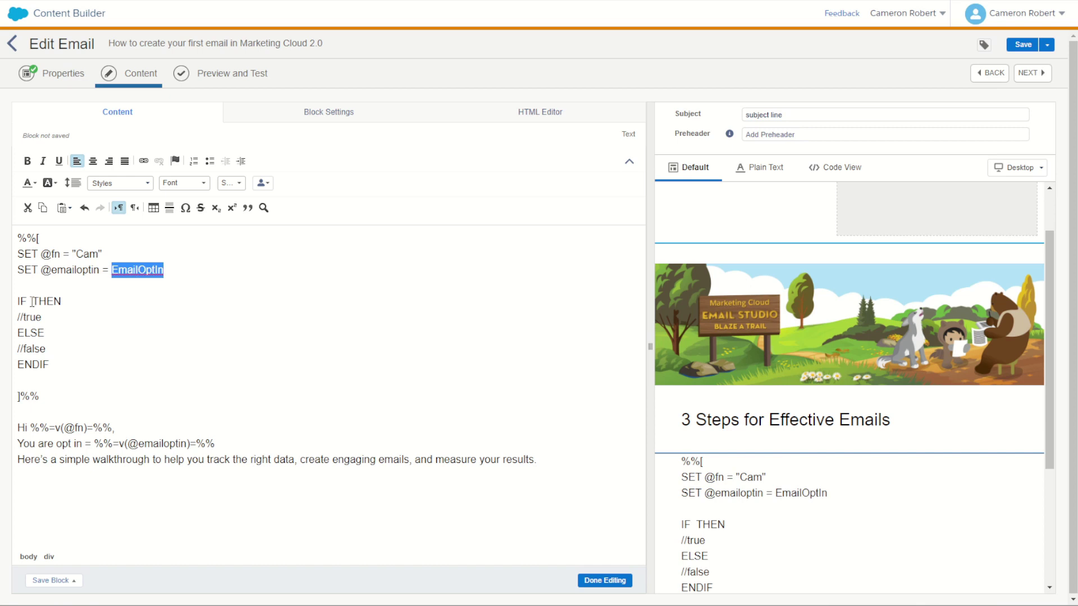
{"action": "left_click", "coordinate": [30, 302]}
{"action": "key", "text": "ctrl+v"}
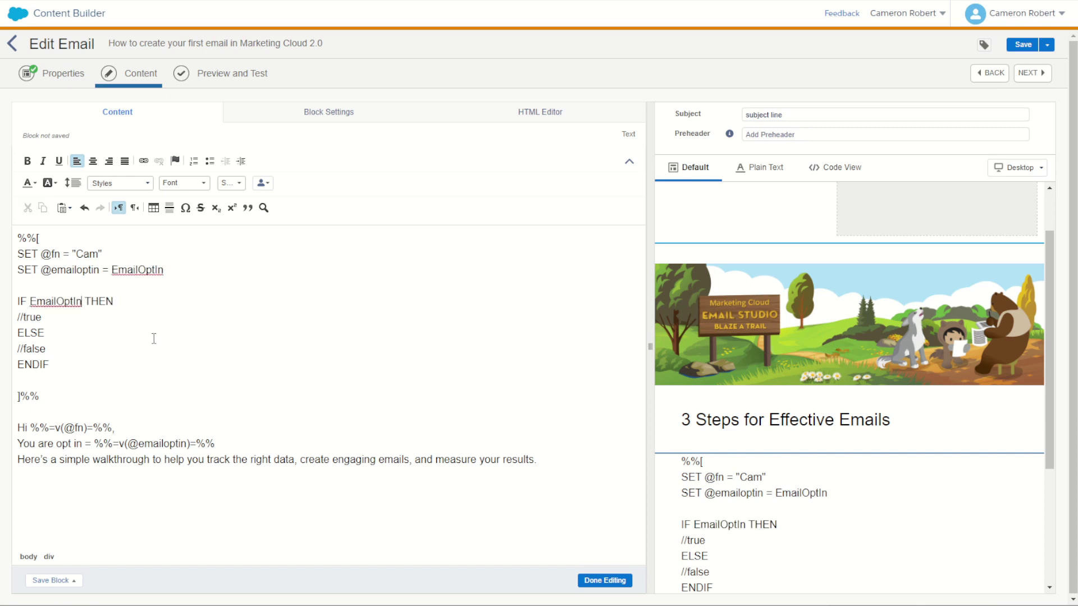
{"action": "type", "text": "== \"True\""}
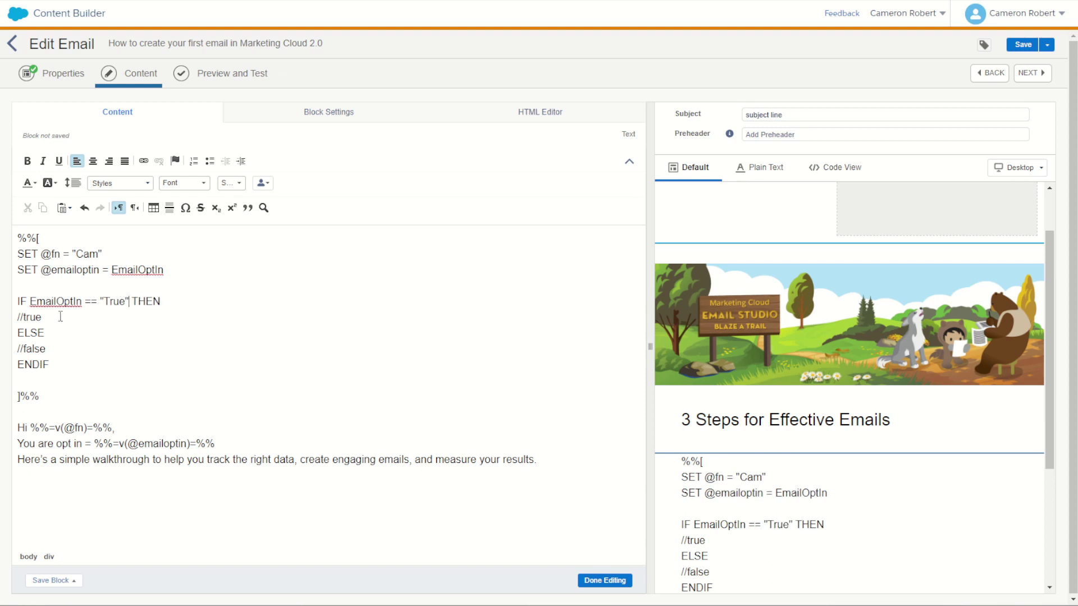
{"action": "left_click_drag", "start_coordinate": [42, 317], "coordinate": [14, 319]}
{"action": "left_click_drag", "start_coordinate": [174, 270], "coordinate": [17, 270]}
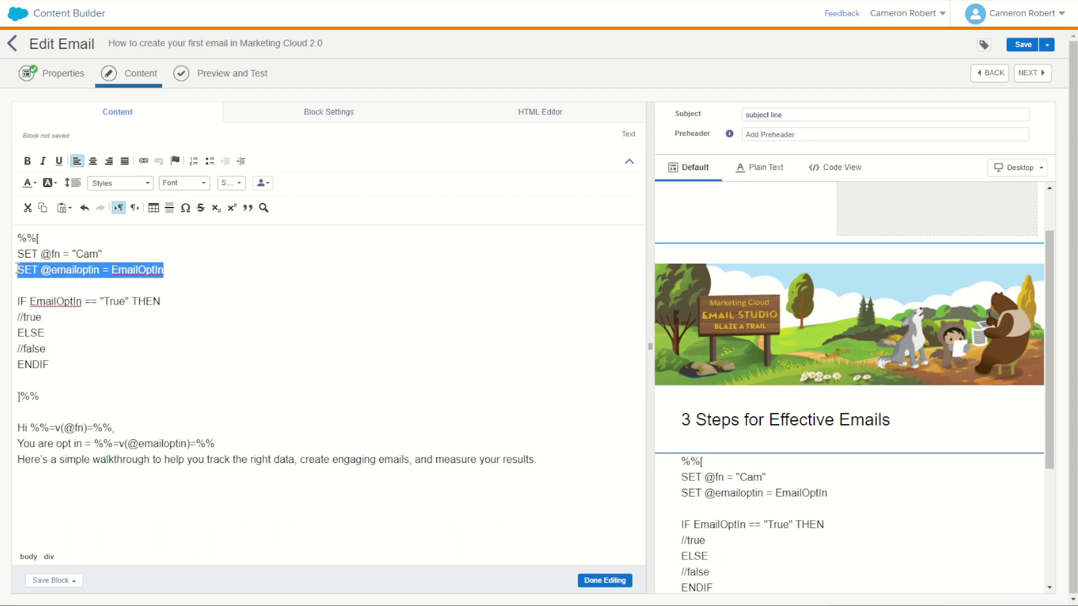
{"action": "key", "text": "BackSpace"}
{"action": "left_click_drag", "start_coordinate": [43, 317], "coordinate": [17, 318]}
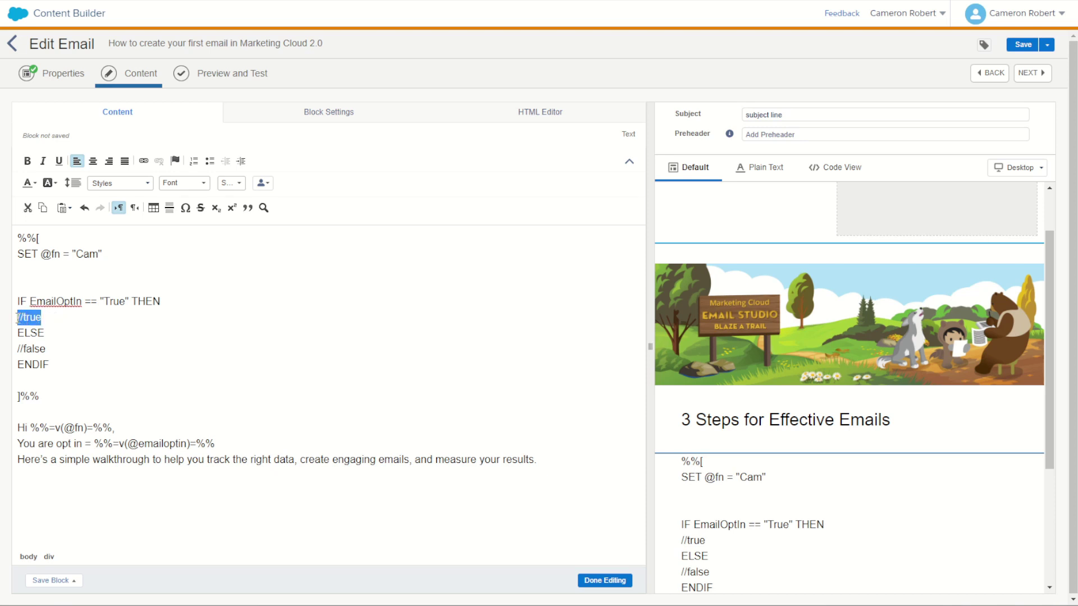
{"action": "key", "text": "ctrl+v"}
{"action": "double_click", "coordinate": [139, 317]}
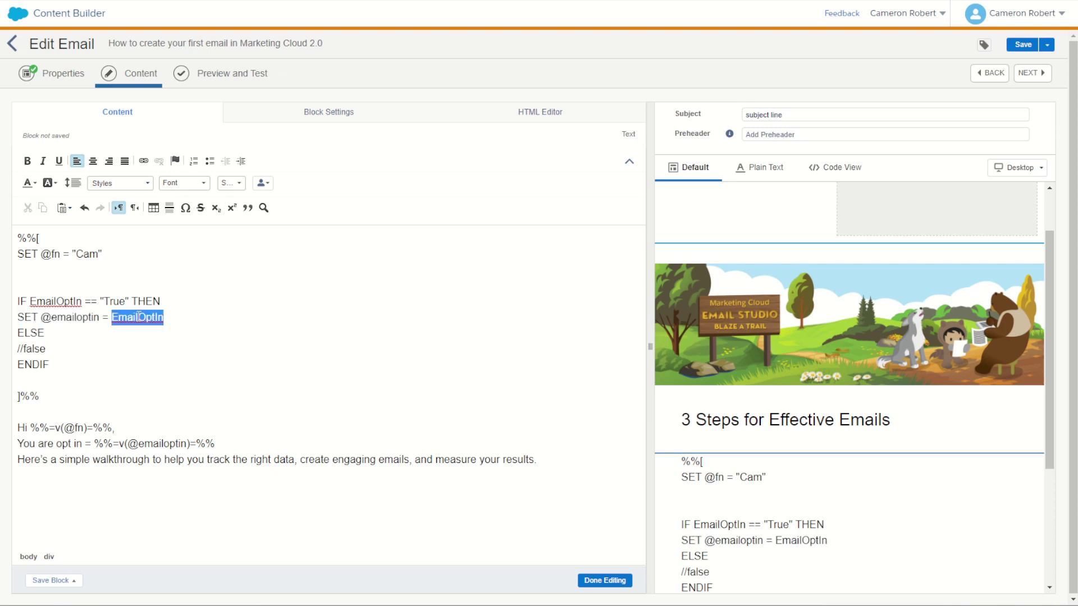
{"action": "type", "text": "\"\""}
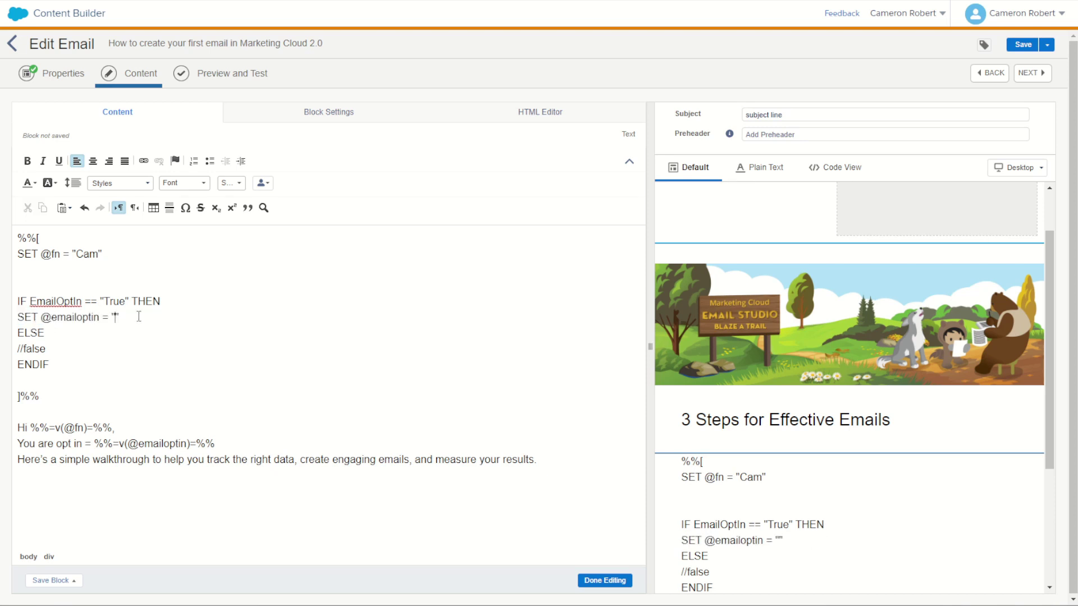
{"action": "type", "text": "You are opted in to emails"}
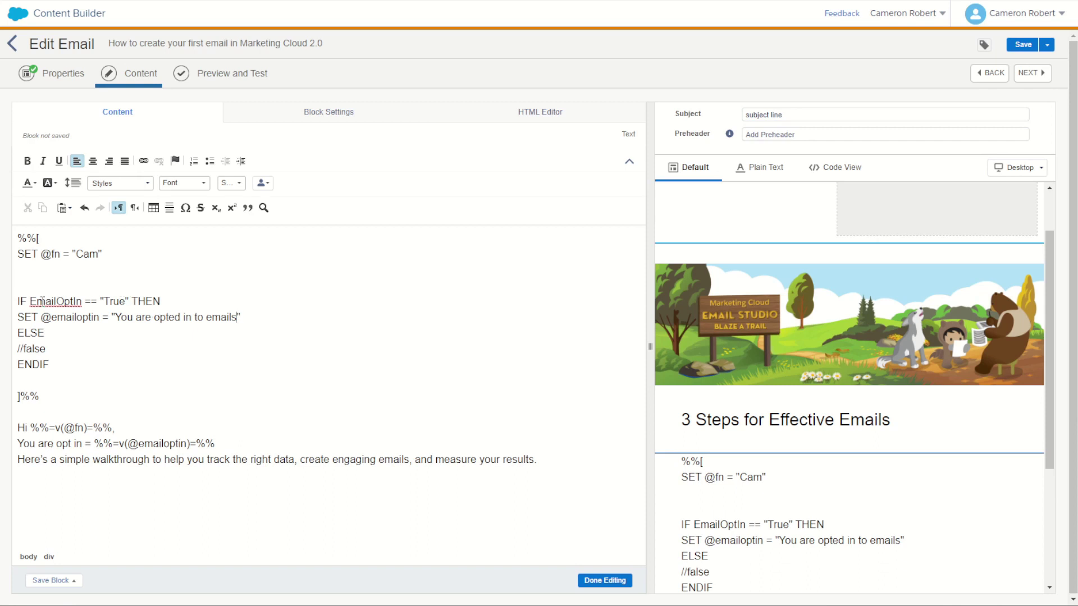
{"action": "key", "text": "ctrl+s"}
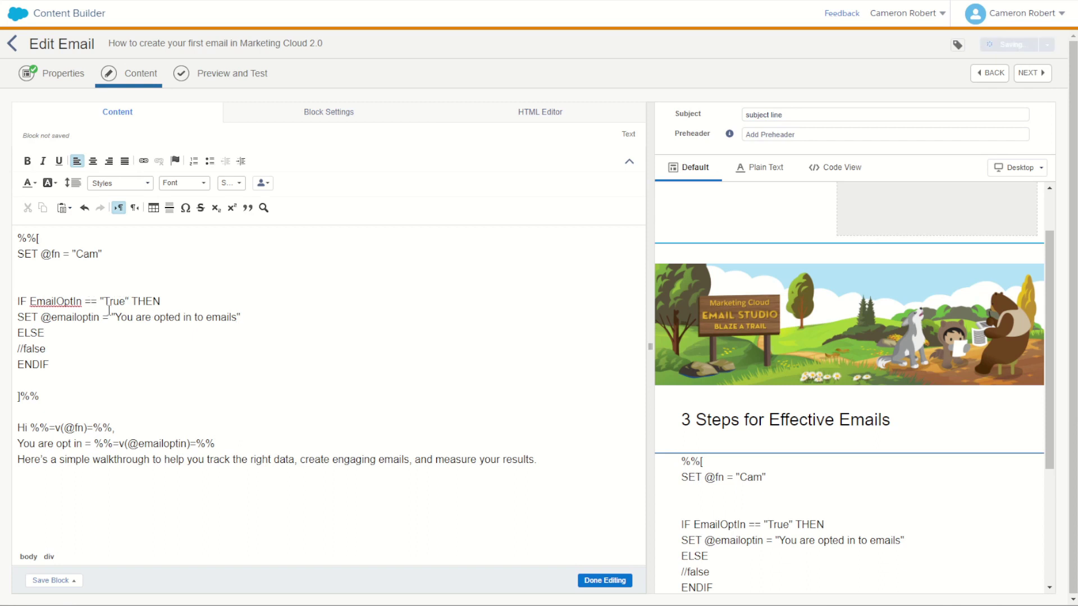
Replace //false with a copy of the SET line reading "You are not opted in to emails", and remove the extra blank line above IF.
{"action": "left_click_drag", "start_coordinate": [17, 333], "coordinate": [37, 333]}
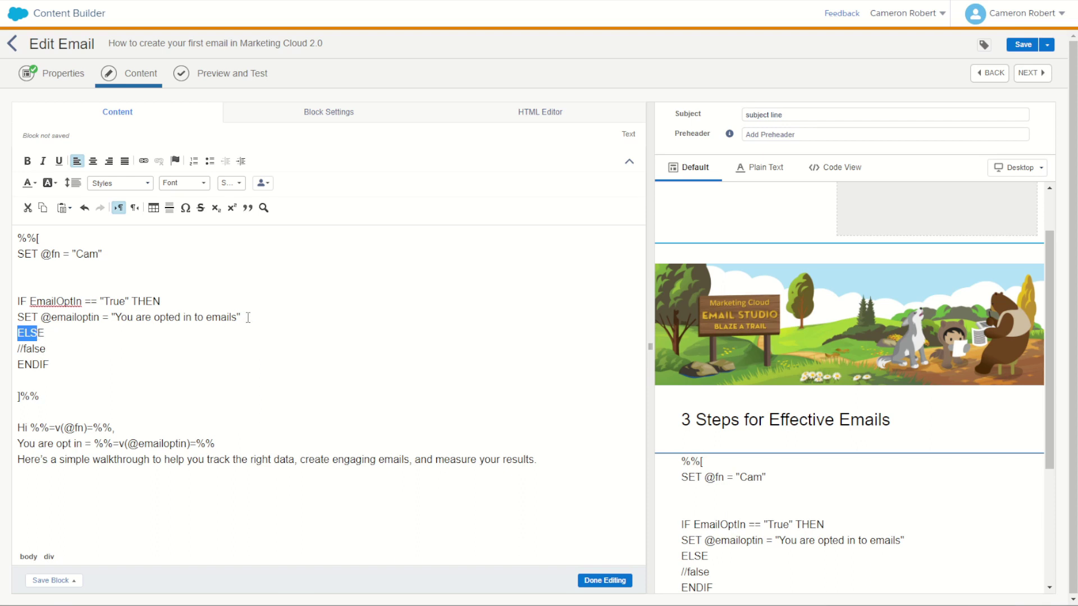
{"action": "left_click_drag", "start_coordinate": [243, 317], "coordinate": [18, 318]}
{"action": "key", "text": "ctrl+c"}
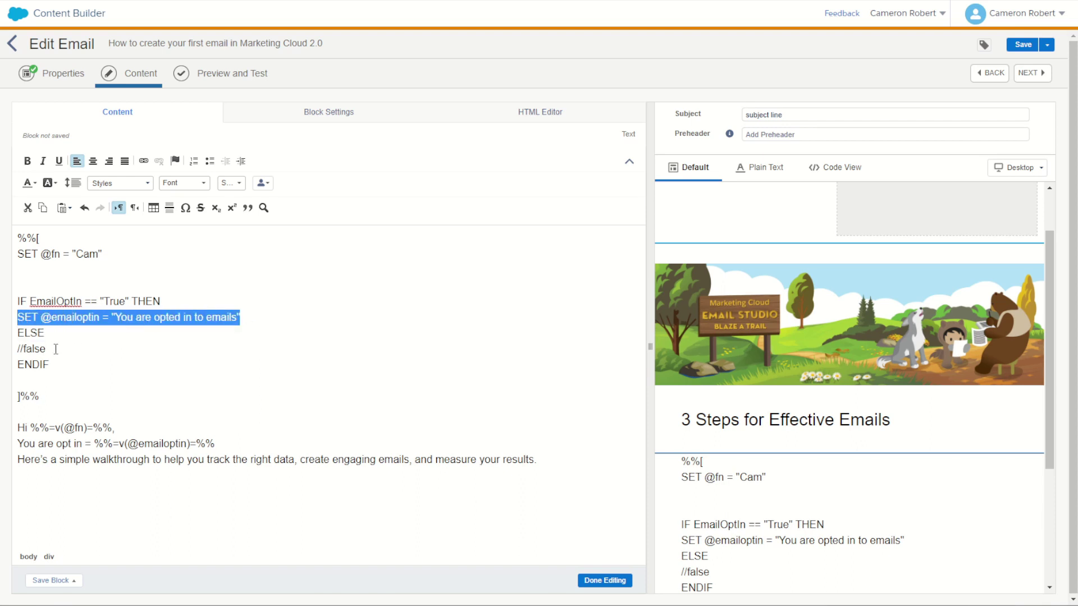
{"action": "left_click_drag", "start_coordinate": [56, 349], "coordinate": [18, 349]}
{"action": "key", "text": "ctrl+v"}
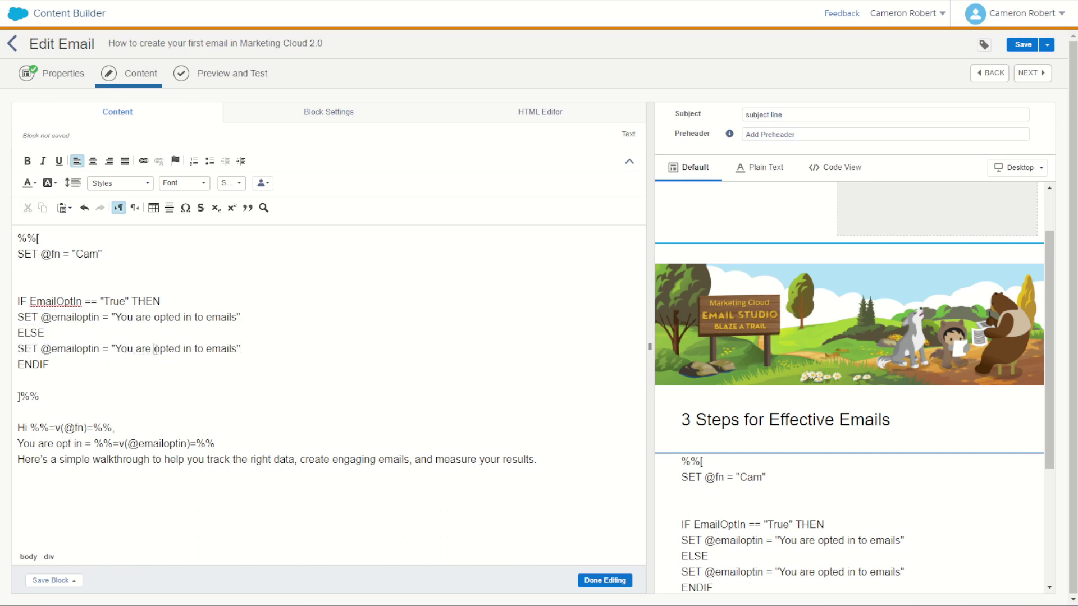
{"action": "left_click", "coordinate": [156, 349]}
{"action": "type", "text": "not"}
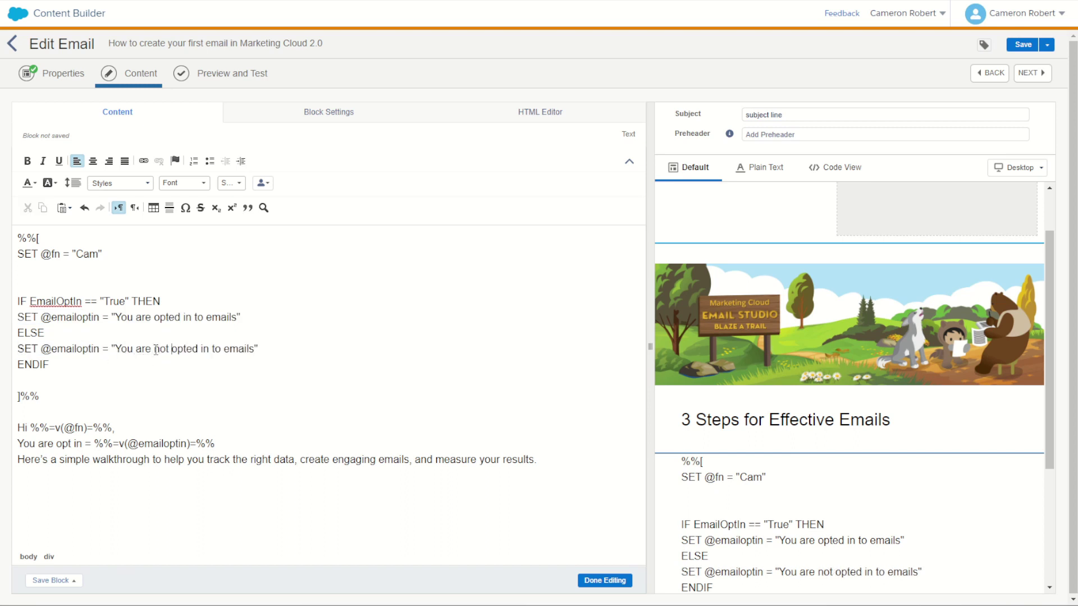
{"action": "key", "text": "BackSpace"}
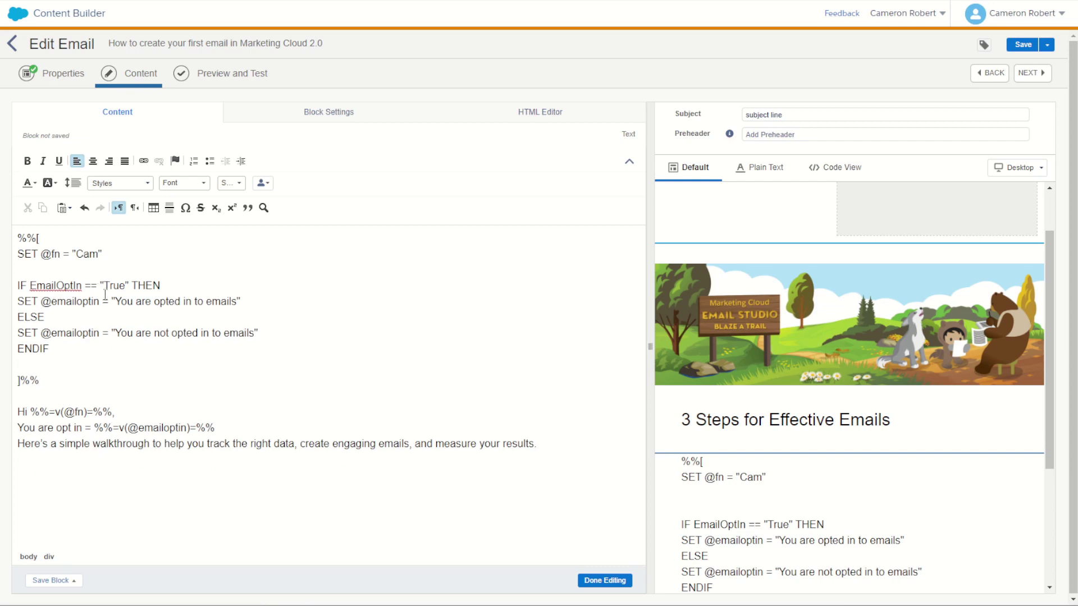
{"action": "double_click", "coordinate": [65, 333]}
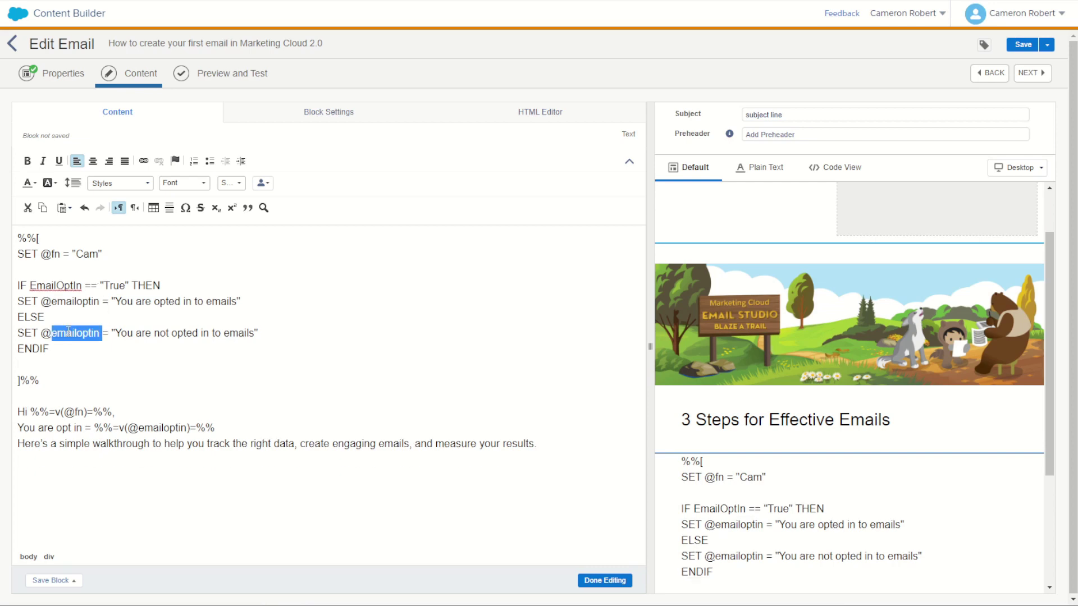
{"action": "left_click_drag", "start_coordinate": [20, 333], "coordinate": [99, 333]}
{"action": "left_click_drag", "start_coordinate": [40, 302], "coordinate": [84, 333]}
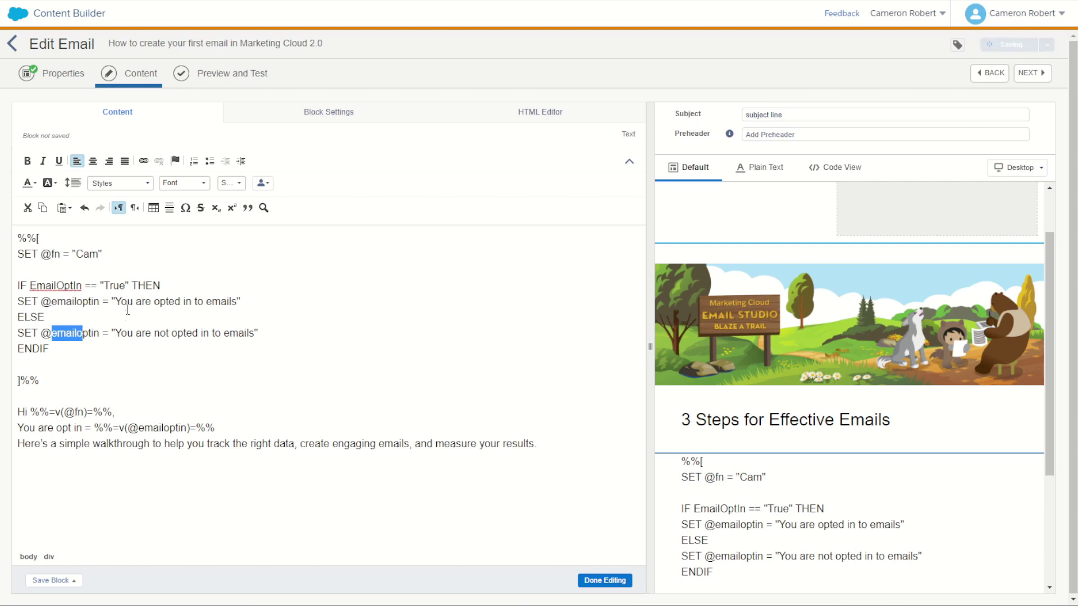
{"action": "left_click_drag", "start_coordinate": [122, 302], "coordinate": [175, 302]}
{"action": "left_click_drag", "start_coordinate": [146, 336], "coordinate": [202, 336]}
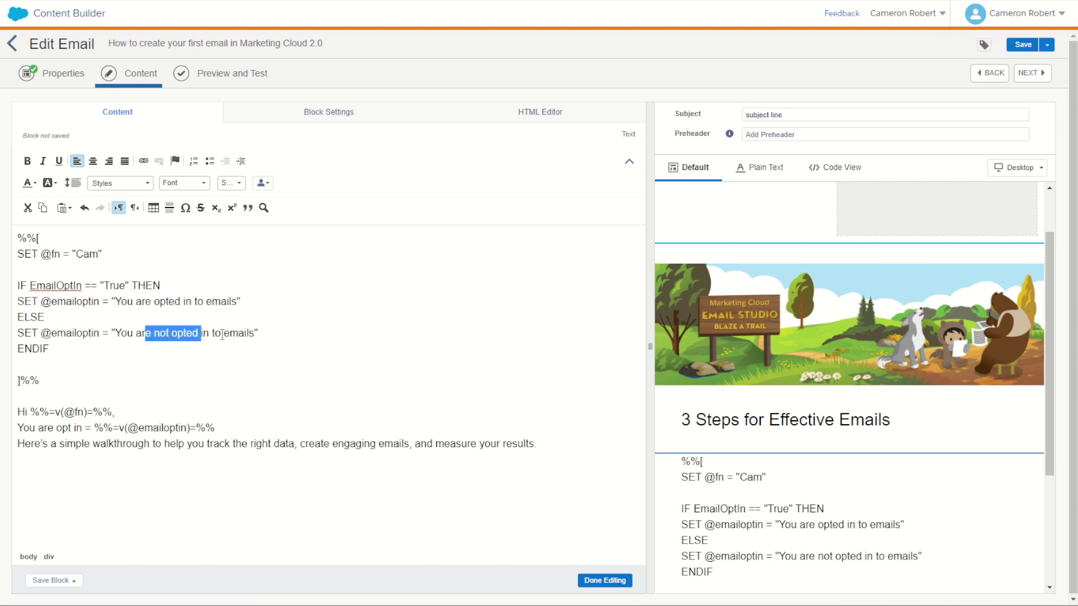
{"action": "left_click", "coordinate": [231, 333]}
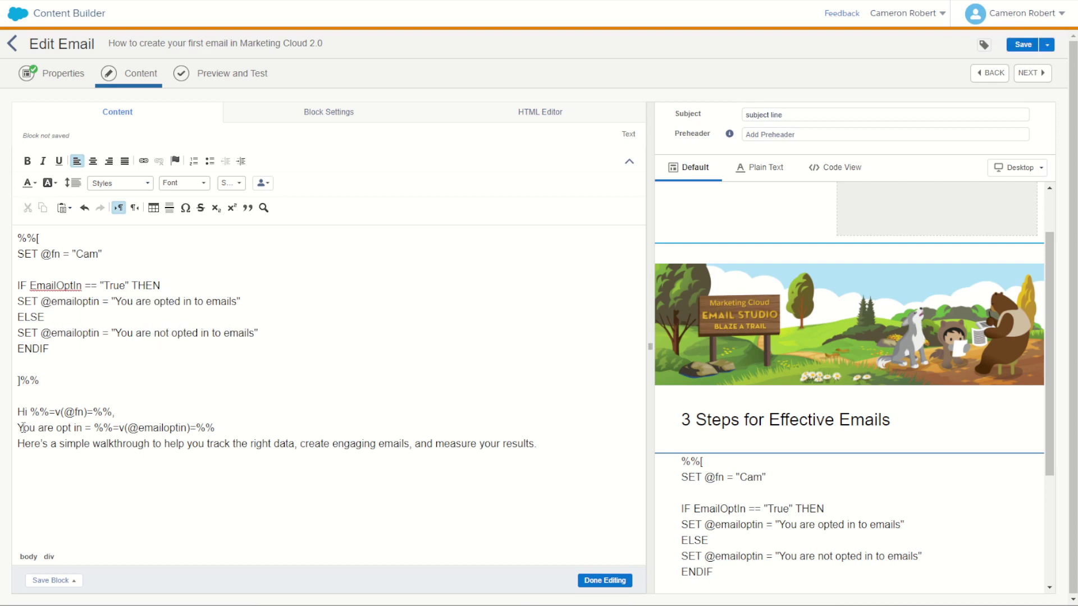
{"action": "left_click_drag", "start_coordinate": [23, 428], "coordinate": [95, 424]}
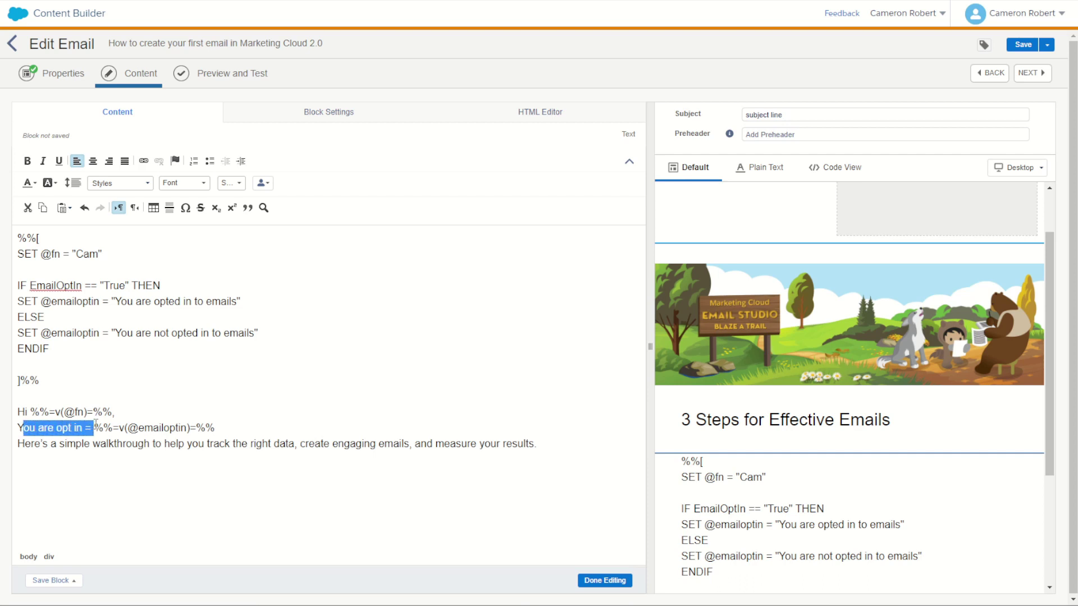
{"action": "key", "text": "BackSpace"}
{"action": "key", "text": "BackSpace"}
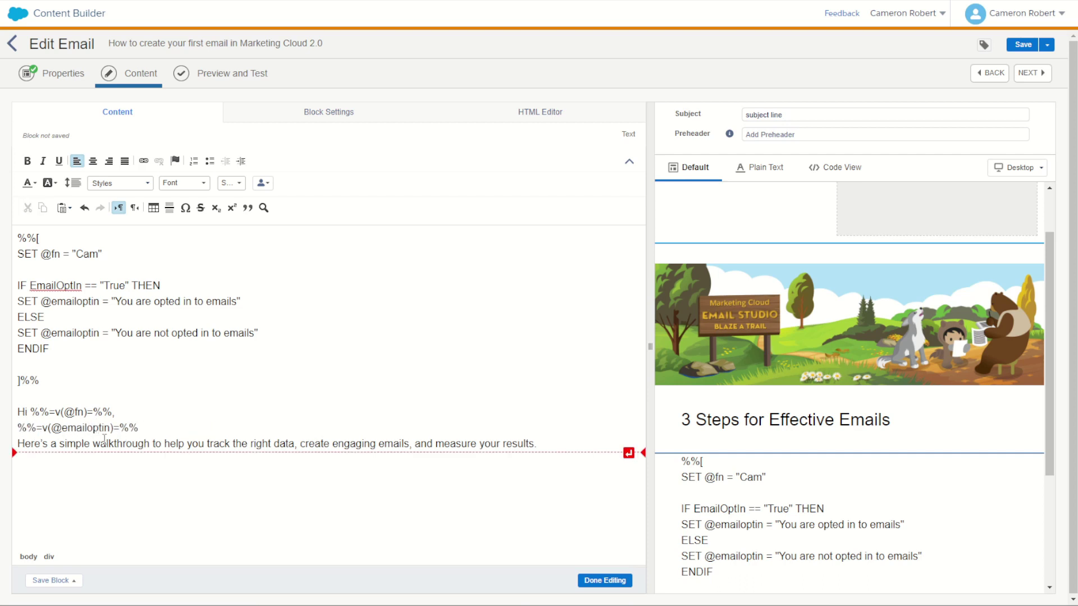
{"action": "left_click_drag", "start_coordinate": [17, 427], "coordinate": [111, 428]}
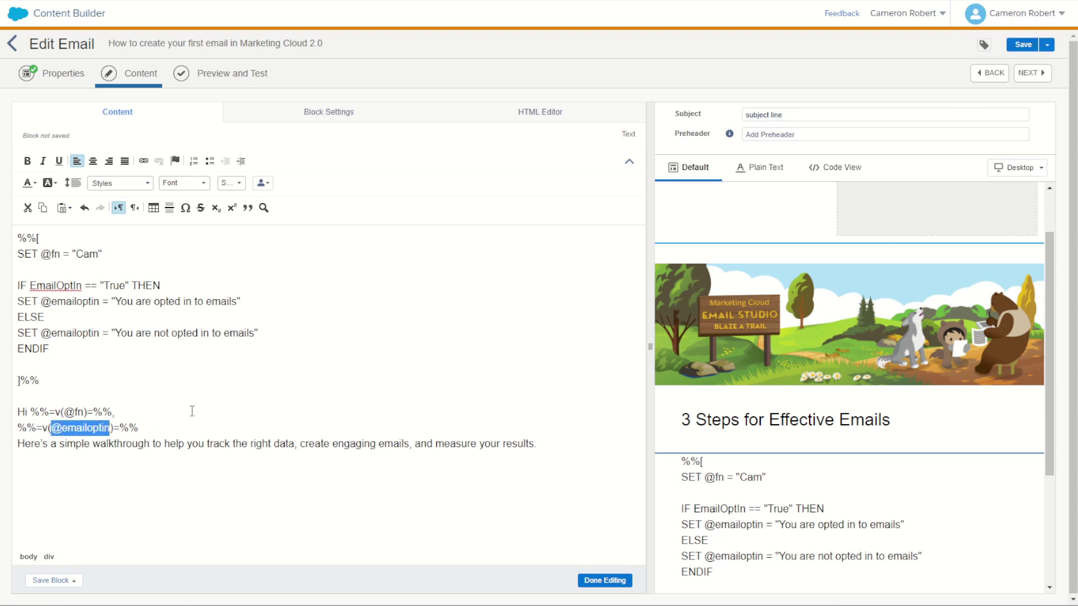
{"action": "left_click", "coordinate": [168, 347]}
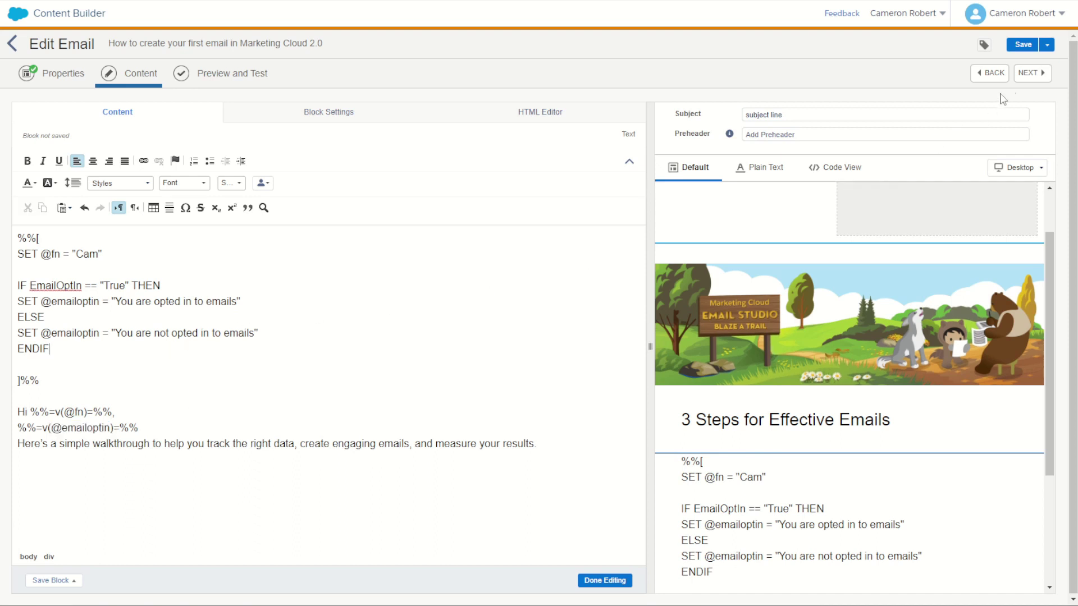
Preview the email and compare its greeting and opt-in message with the subscriber's Firstname and EmailOptIn attributes.
{"action": "left_click", "coordinate": [1031, 80]}
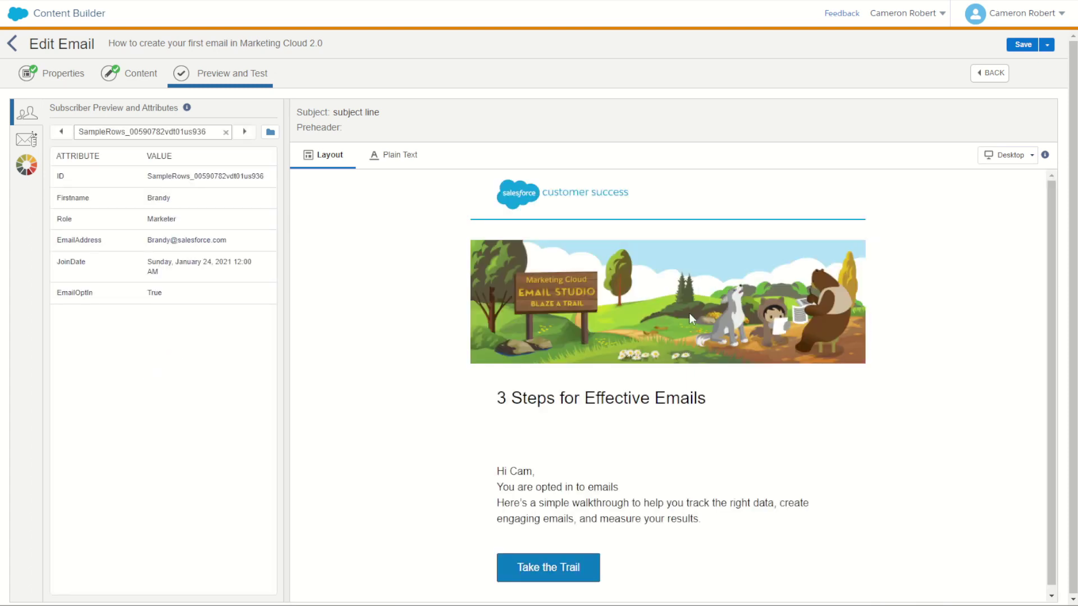
{"action": "left_click_drag", "start_coordinate": [152, 198], "coordinate": [169, 198]}
{"action": "left_click_drag", "start_coordinate": [510, 470], "coordinate": [531, 470]}
{"action": "left_click_drag", "start_coordinate": [61, 293], "coordinate": [78, 293]}
{"action": "left_click_drag", "start_coordinate": [147, 293], "coordinate": [162, 294]}
{"action": "left_click_drag", "start_coordinate": [498, 488], "coordinate": [620, 488]}
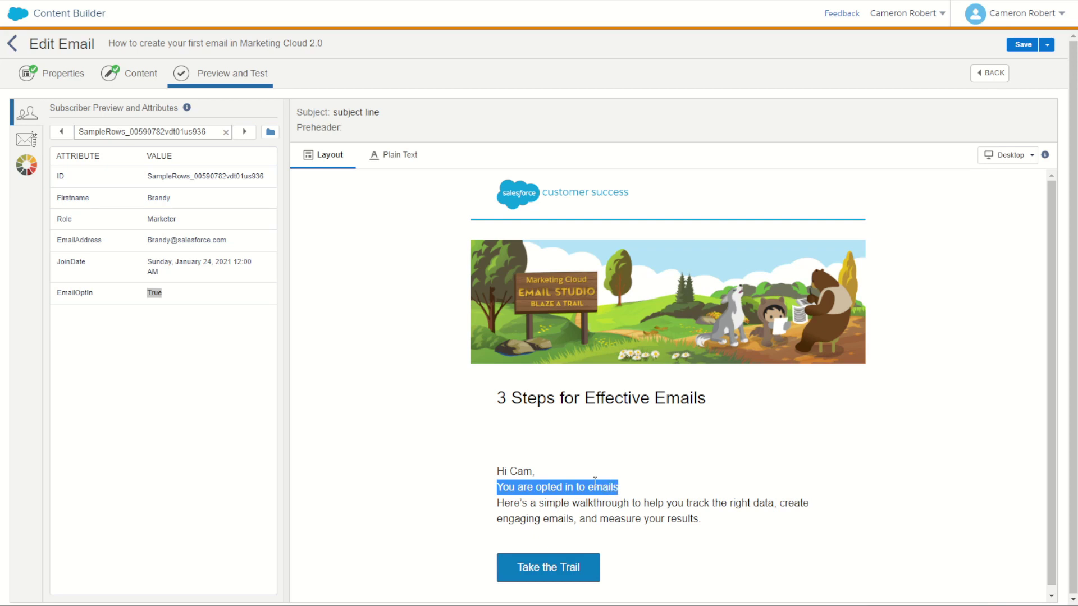
Preview the email for the Goat record with EmailOptIn False from the SampleRows data extension in 0Public, and check the opt-in message.
{"action": "left_click", "coordinate": [270, 132]}
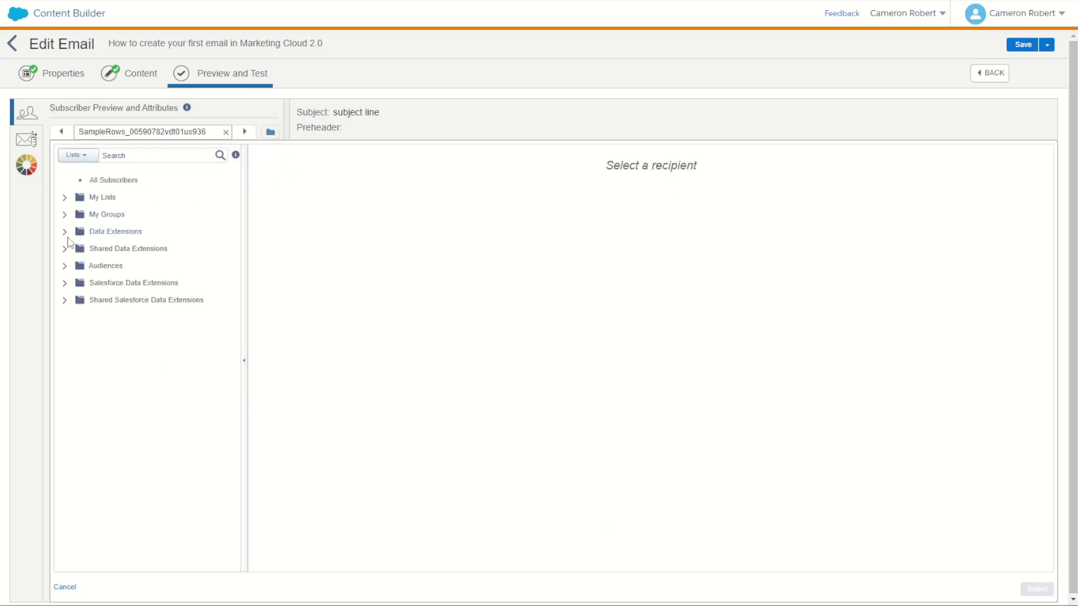
{"action": "left_click", "coordinate": [65, 232]}
{"action": "left_click", "coordinate": [114, 252]}
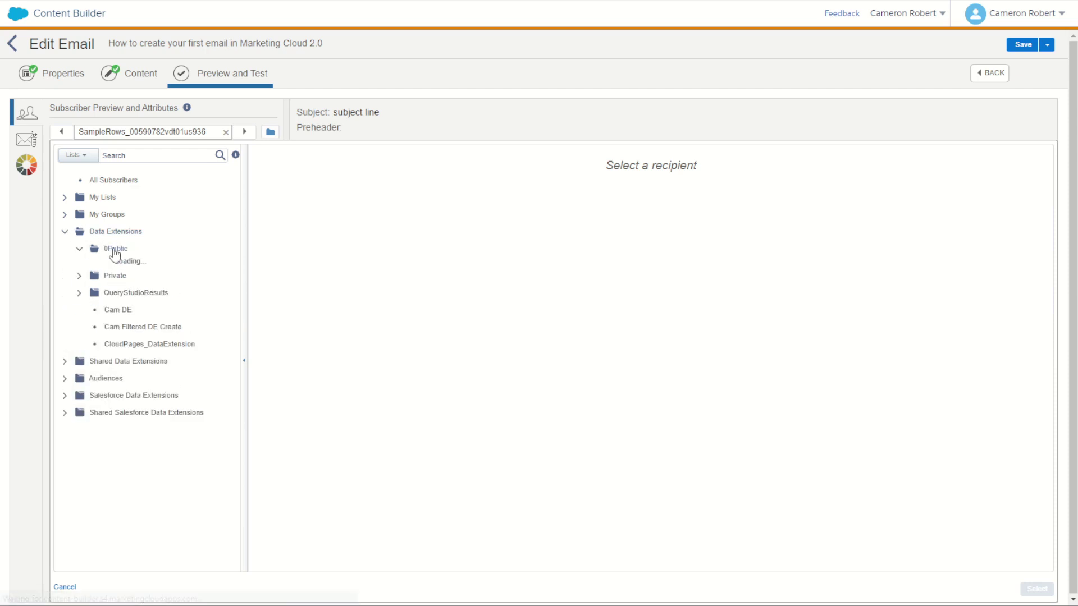
{"action": "left_click", "coordinate": [140, 317]}
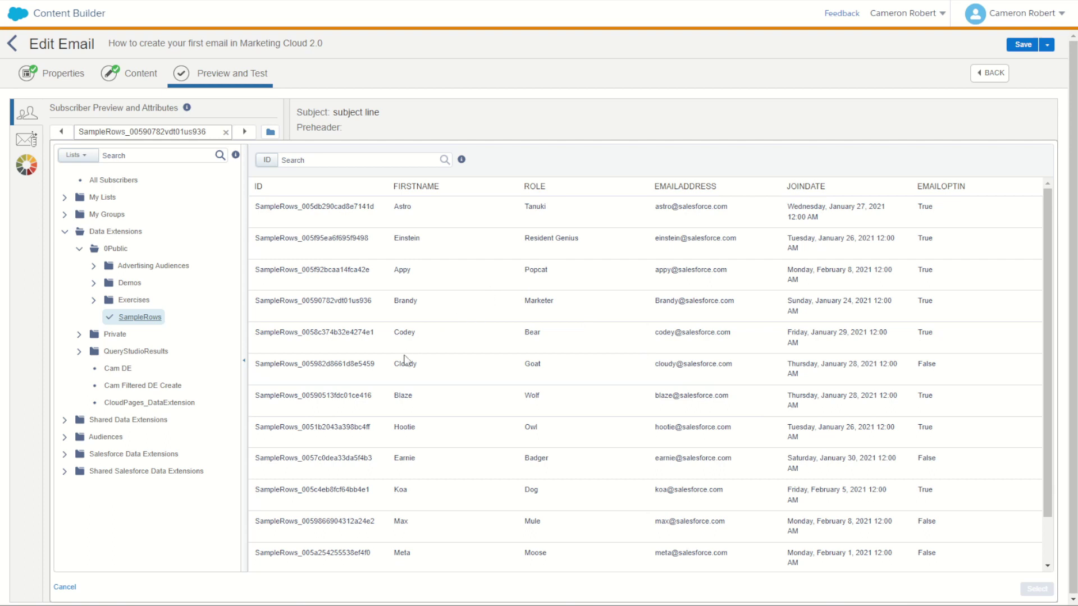
{"action": "left_click_drag", "start_coordinate": [918, 302], "coordinate": [935, 306]}
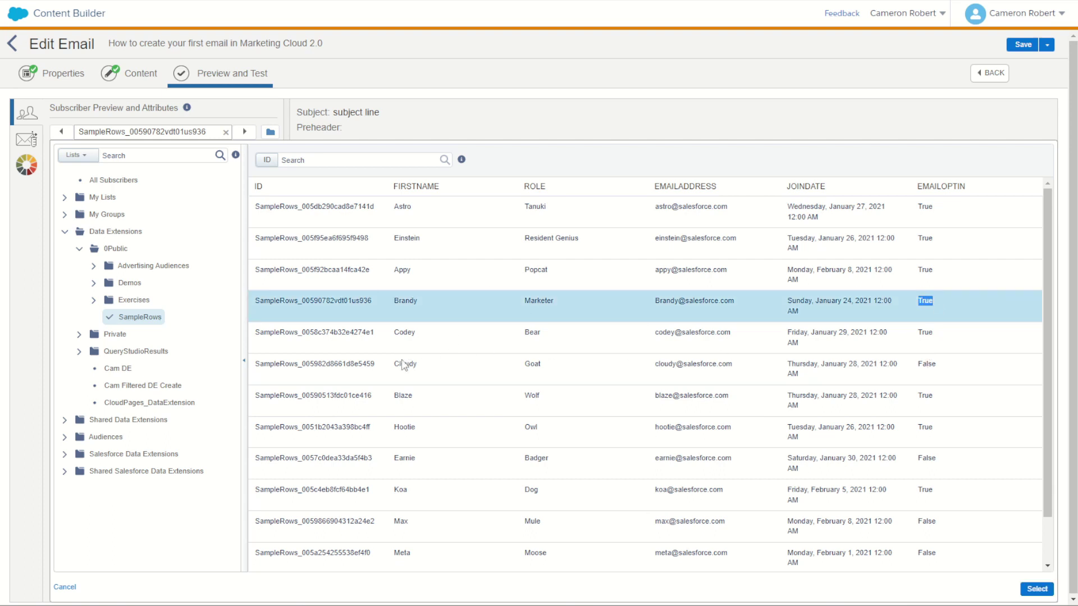
{"action": "left_click", "coordinate": [930, 366]}
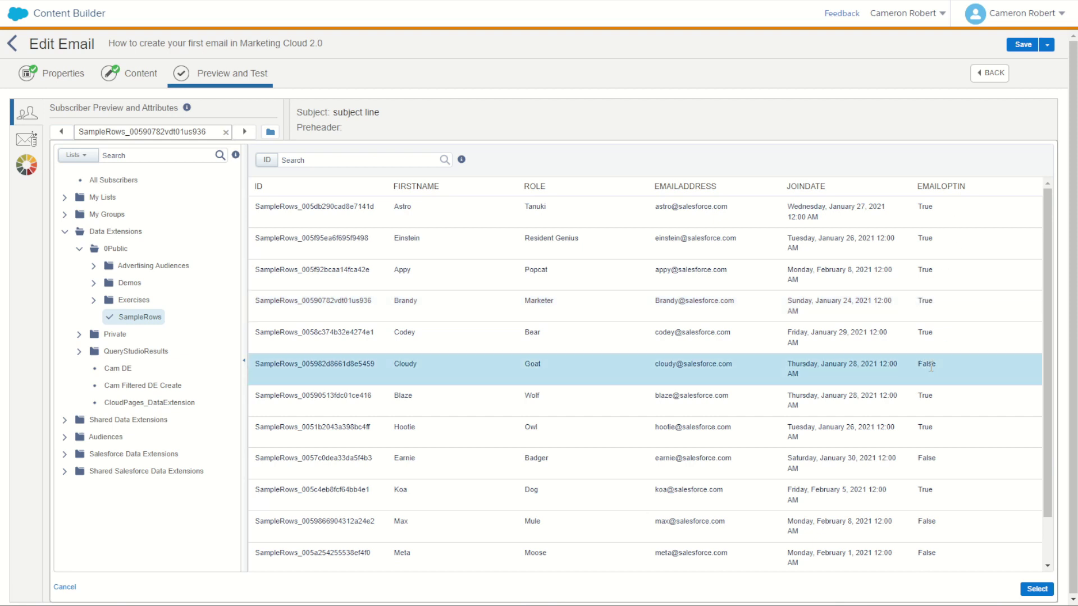
{"action": "left_click", "coordinate": [1035, 589]}
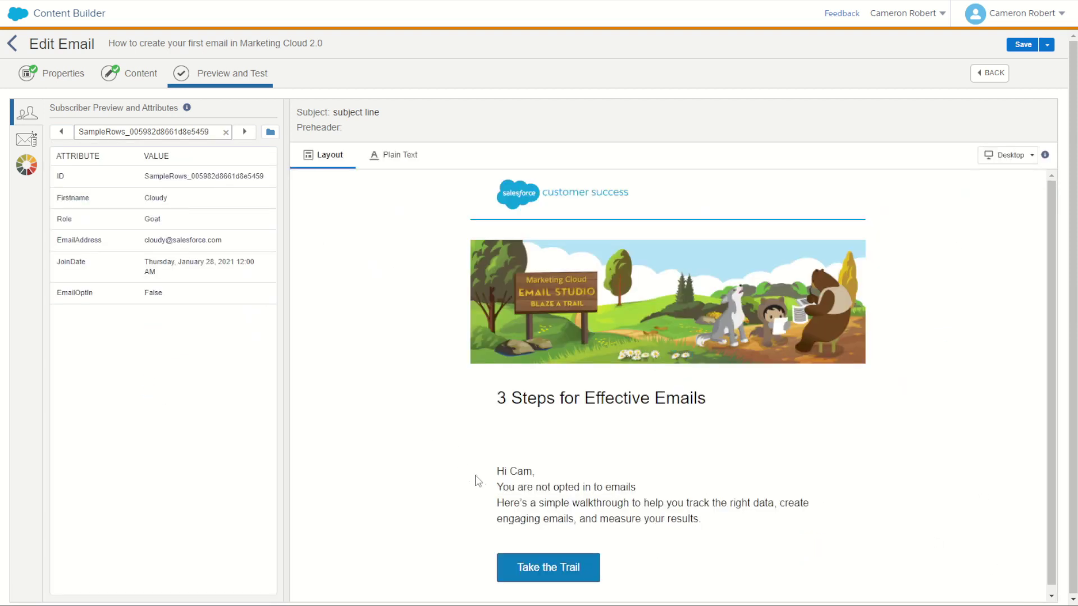
{"action": "left_click_drag", "start_coordinate": [537, 488], "coordinate": [551, 487]}
{"action": "left_click_drag", "start_coordinate": [145, 293], "coordinate": [164, 298]}
{"action": "left_click", "coordinate": [139, 75]}
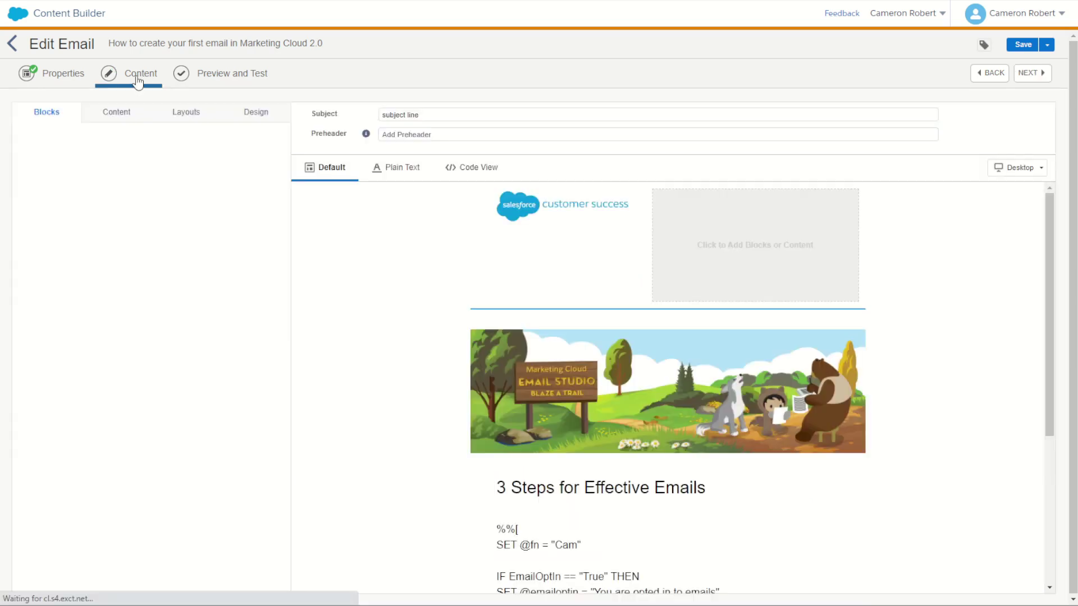
{"action": "left_click", "coordinate": [561, 480]}
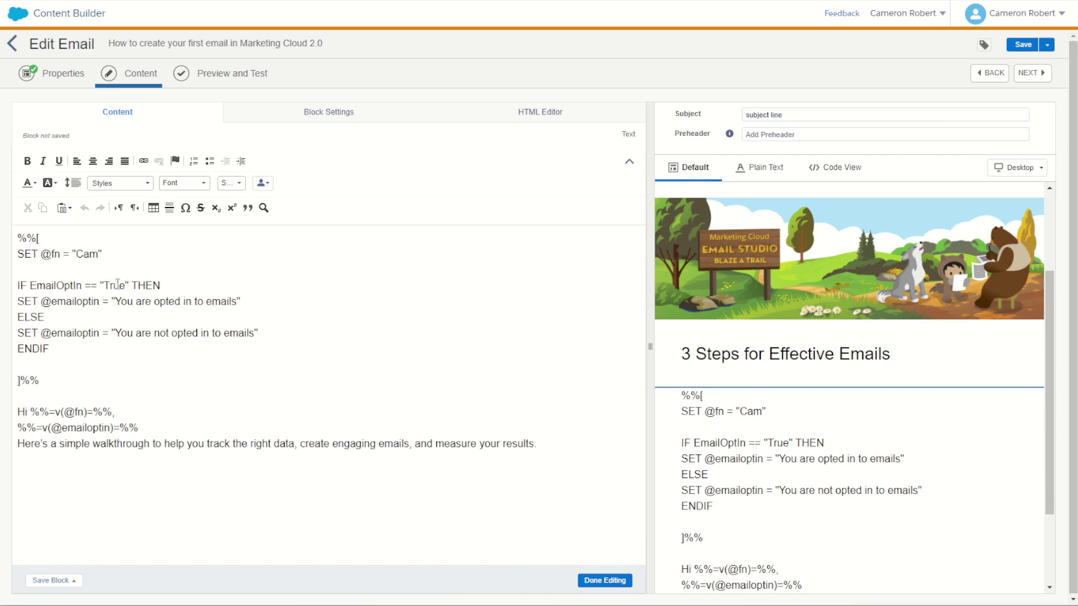
{"action": "left_click_drag", "start_coordinate": [116, 297], "coordinate": [234, 299]}
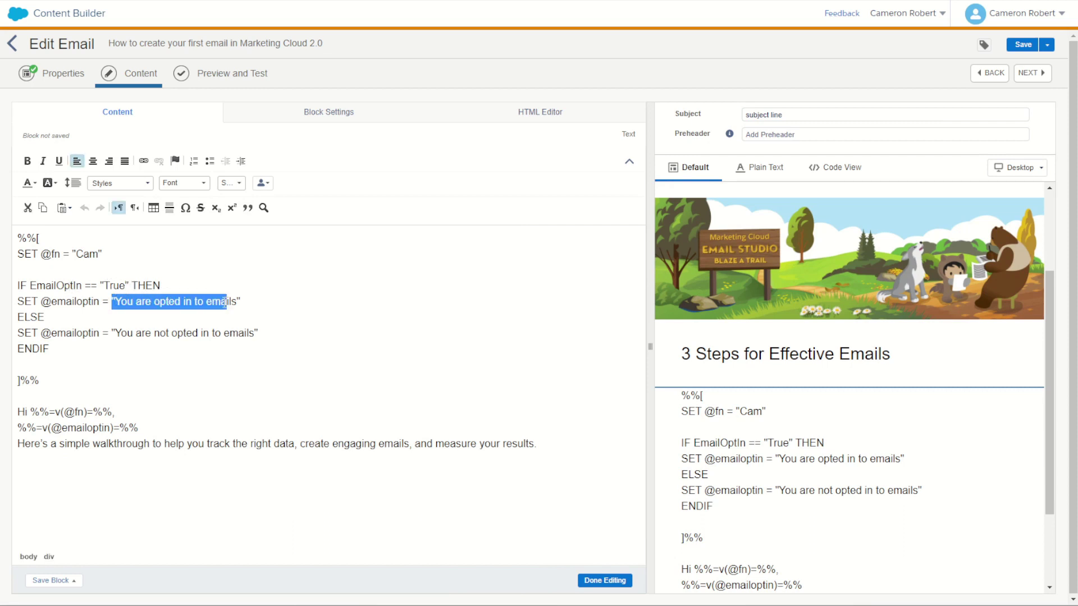
{"action": "left_click", "coordinate": [160, 340]}
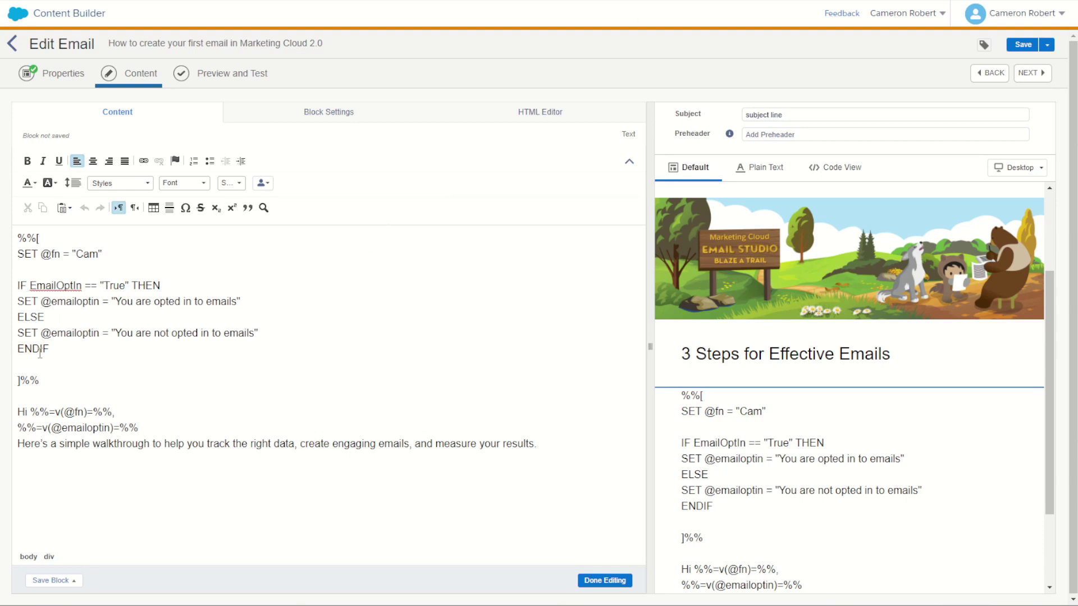
{"action": "left_click_drag", "start_coordinate": [36, 239], "coordinate": [61, 375]}
{"action": "left_click", "coordinate": [66, 365]}
{"action": "left_click_drag", "start_coordinate": [76, 254], "coordinate": [102, 262]}
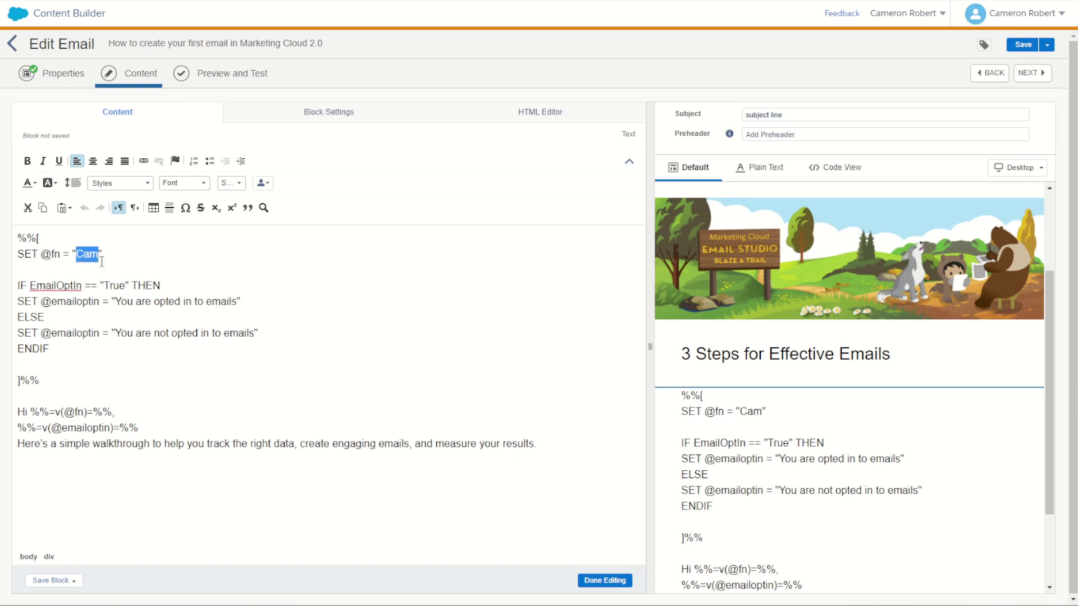
{"action": "left_click", "coordinate": [82, 416]}
{"action": "left_click_drag", "start_coordinate": [17, 285], "coordinate": [89, 348]}
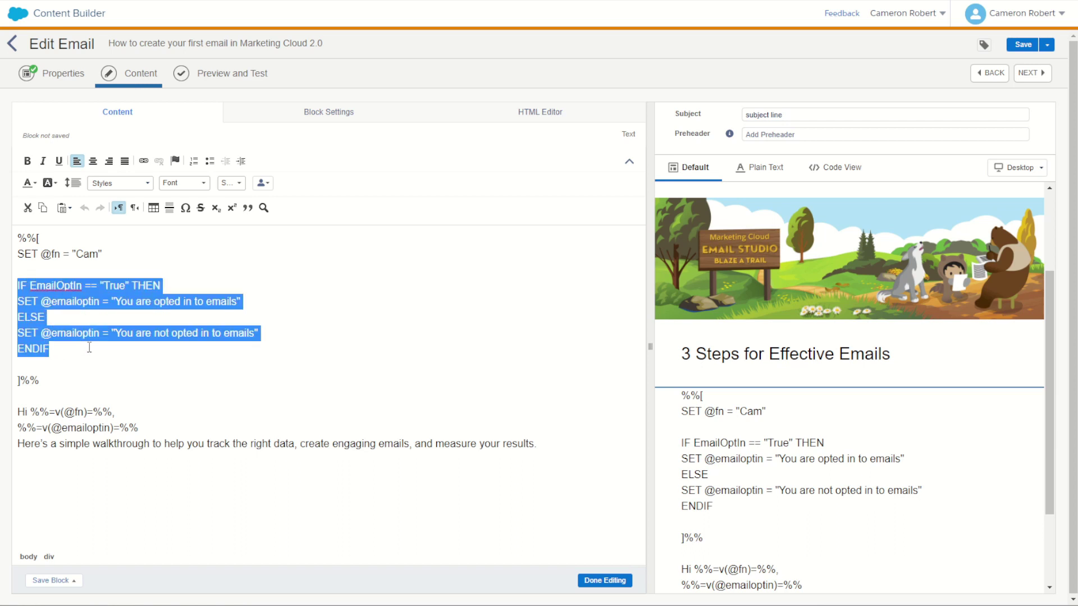
{"action": "left_click", "coordinate": [89, 347]}
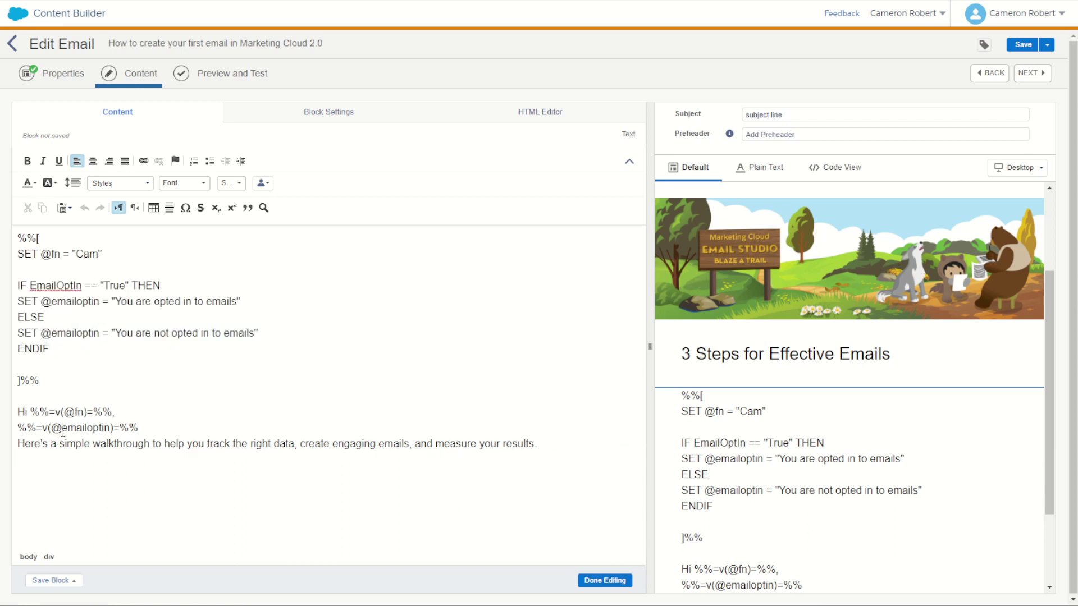
{"action": "left_click_drag", "start_coordinate": [61, 428], "coordinate": [110, 428]}
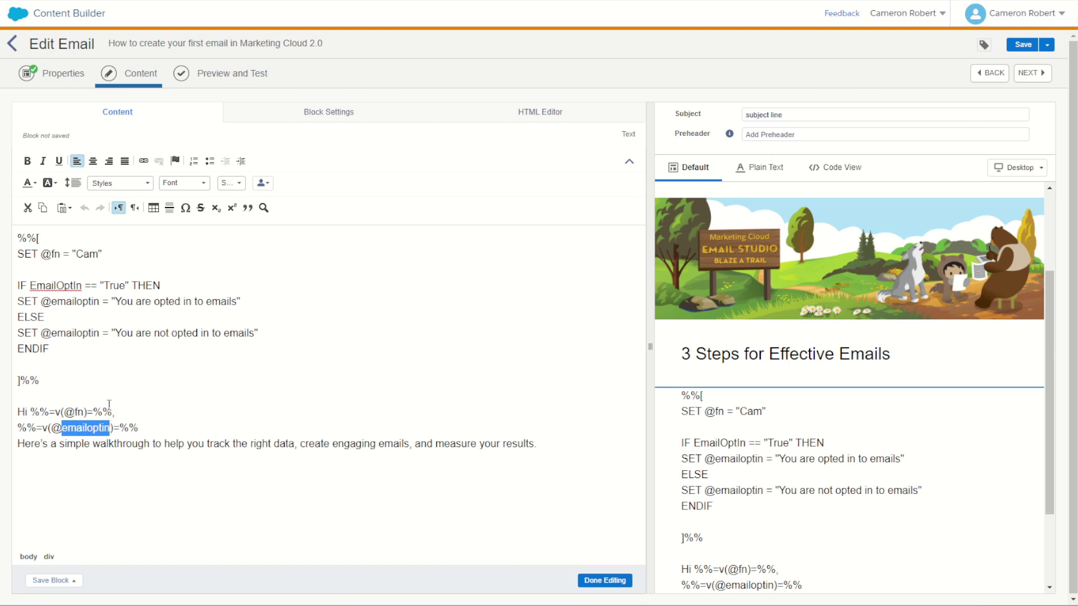
{"action": "left_click_drag", "start_coordinate": [25, 332], "coordinate": [81, 332]}
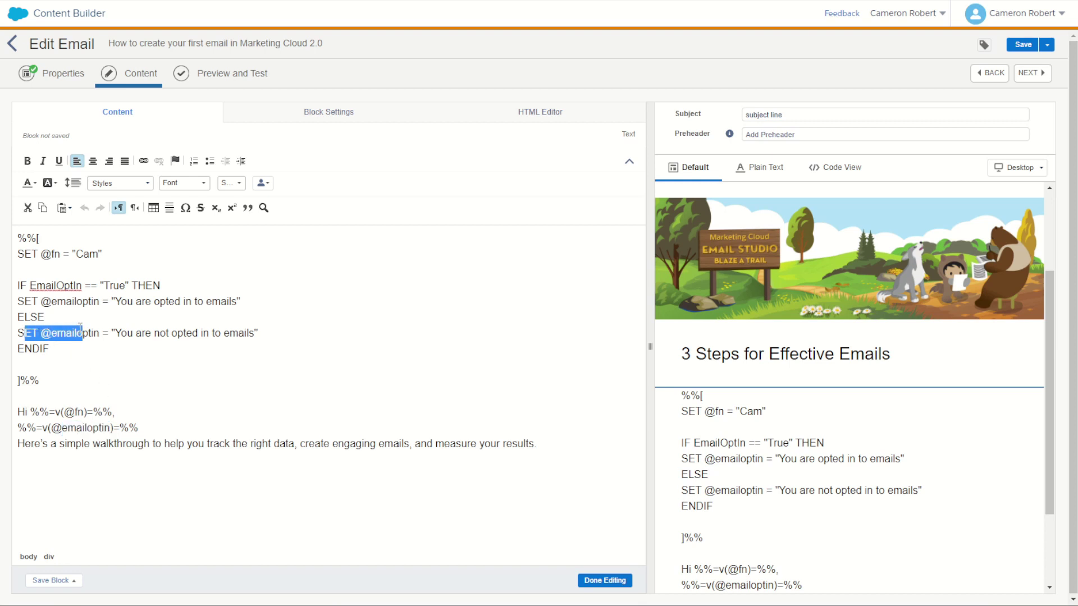
{"action": "left_click", "coordinate": [91, 301]}
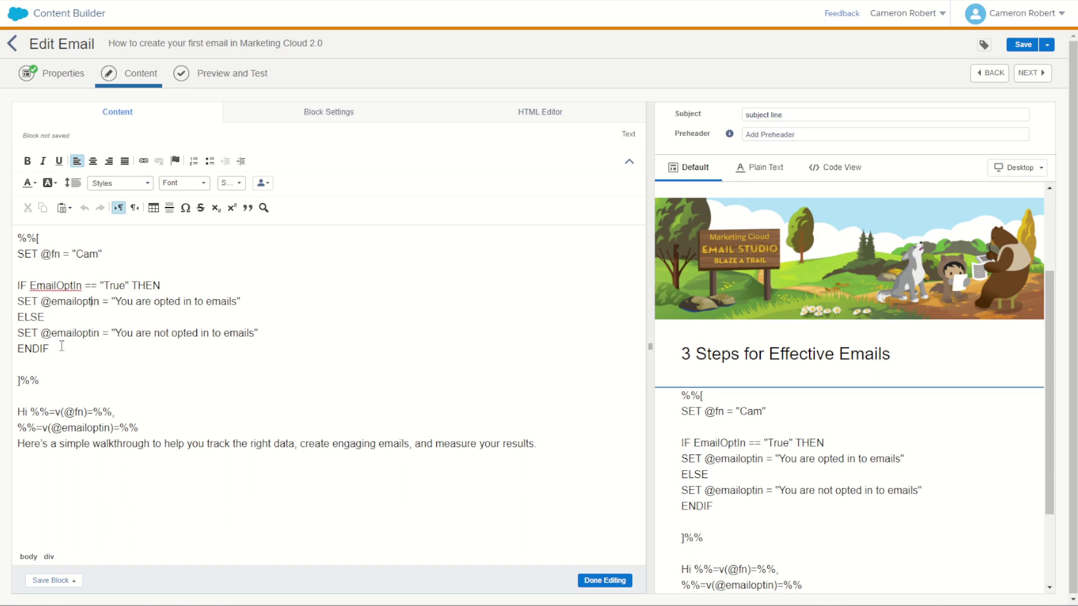
{"action": "left_click_drag", "start_coordinate": [60, 348], "coordinate": [59, 272]}
{"action": "key", "text": "ctrl+c"}
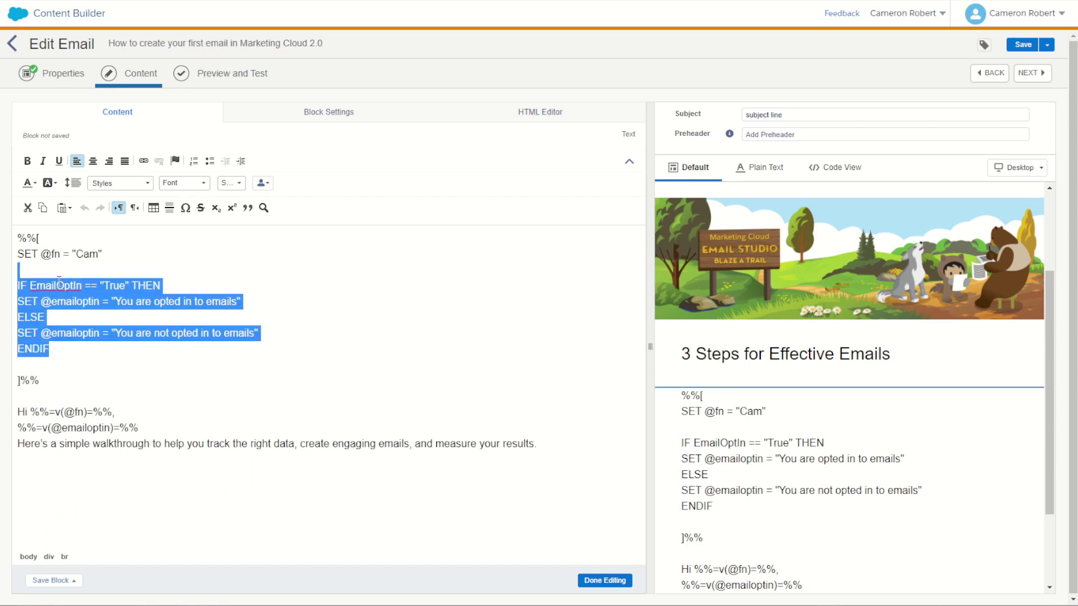
{"action": "key", "text": "BackSpace"}
{"action": "key", "text": "Delete"}
{"action": "key", "text": "Delete"}
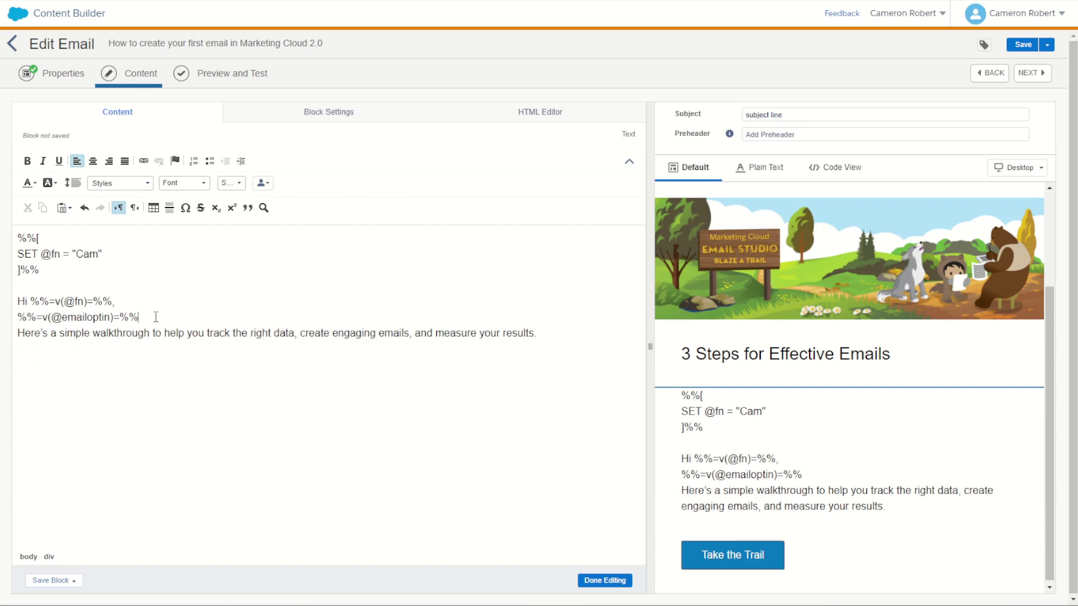
{"action": "key", "text": "shift+Home"}
{"action": "key", "text": "Home"}
{"action": "key", "text": "Return"}
{"action": "key", "text": "Return"}
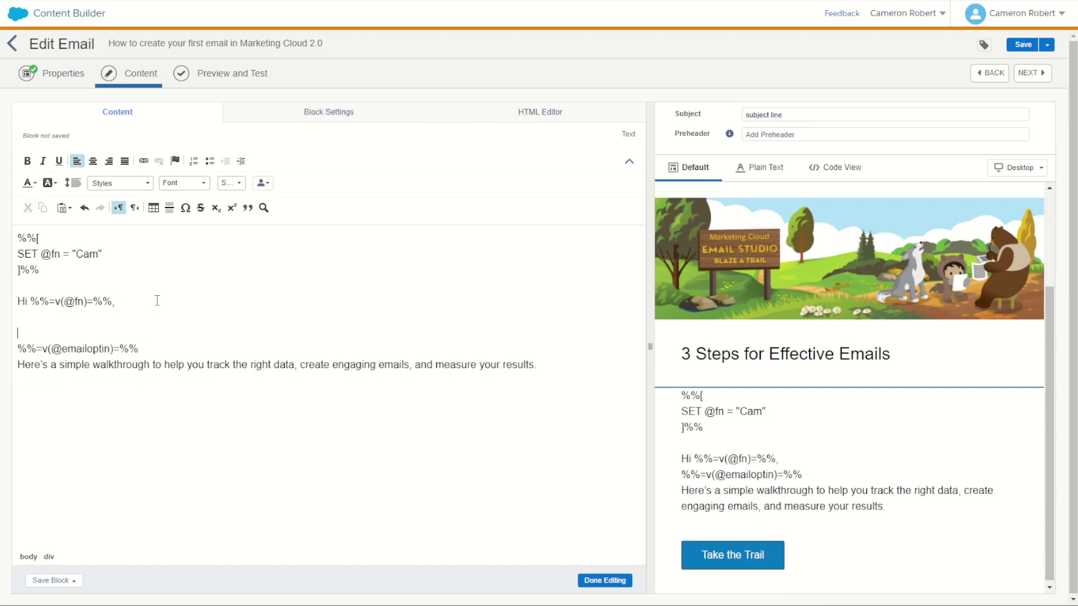
{"action": "type", "text": "%%"}
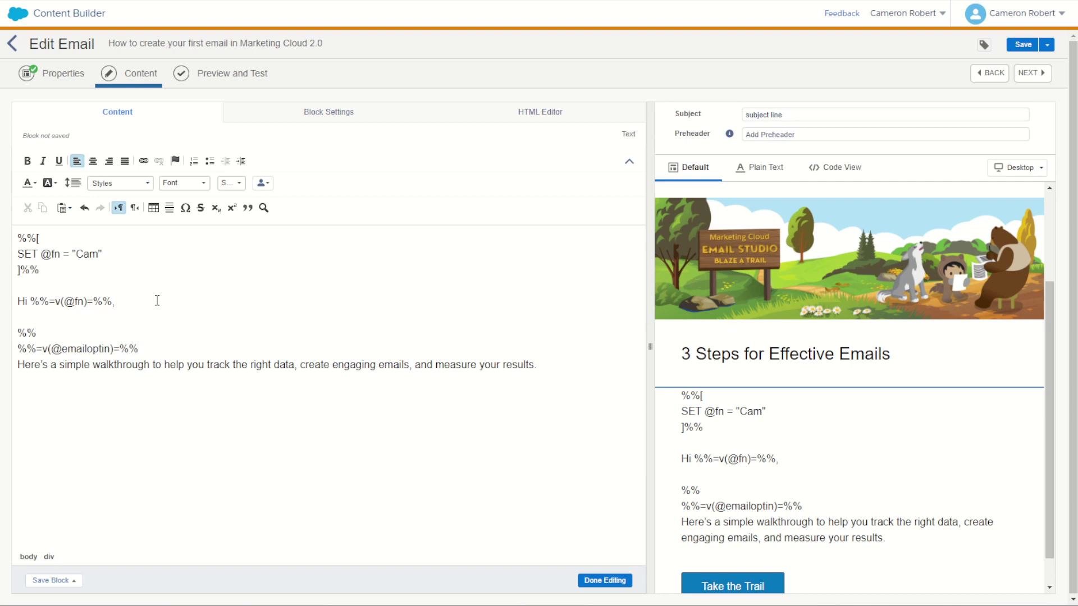
{"action": "type", "text": "[]%%"}
{"action": "key", "text": "Left"}
{"action": "key", "text": "Left"}
{"action": "key", "text": "Left"}
{"action": "key", "text": "Return"}
{"action": "key", "text": "Return"}
{"action": "key", "text": "Return"}
{"action": "key", "text": "Up"}
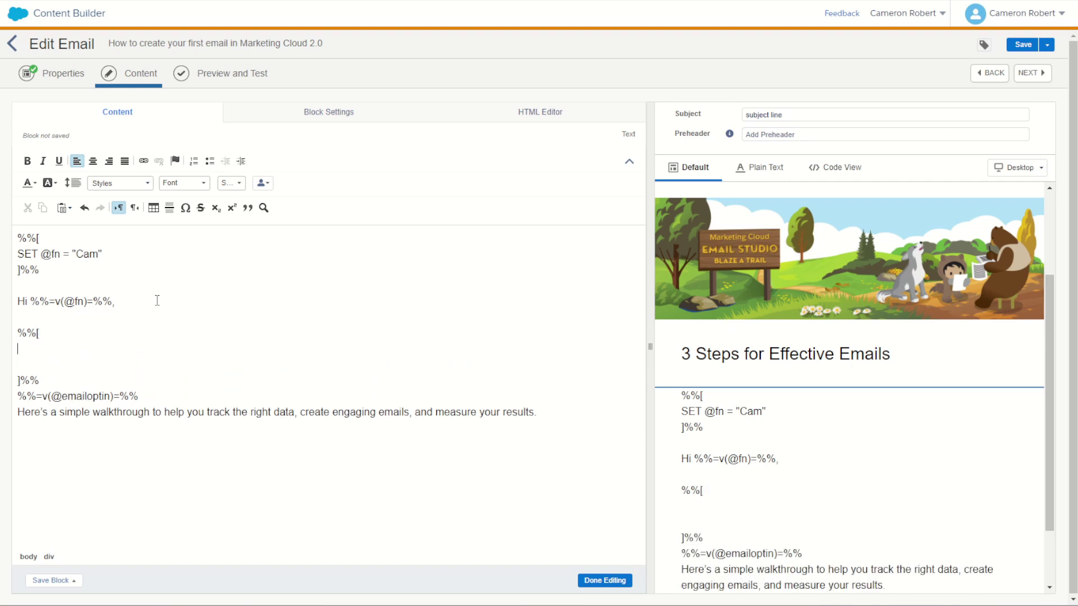
Paste the copied IF/ELSE/ENDIF code into the new AMPscript block and remove the surplus blank lines around it.
{"action": "key", "text": "ctrl+v"}
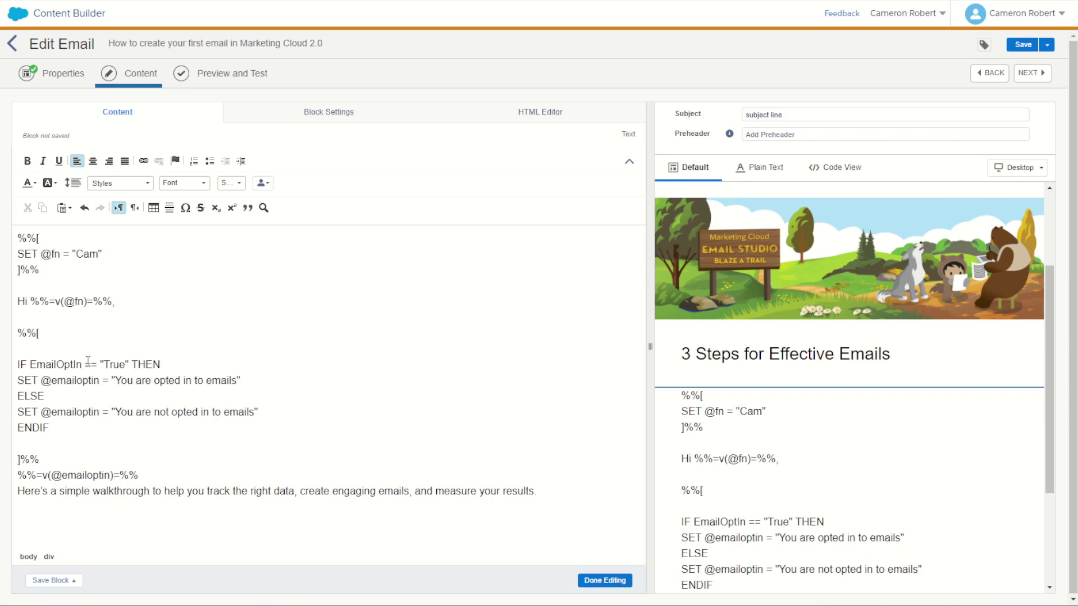
{"action": "left_click_drag", "start_coordinate": [64, 301], "coordinate": [93, 303]}
{"action": "left_click", "coordinate": [117, 304]}
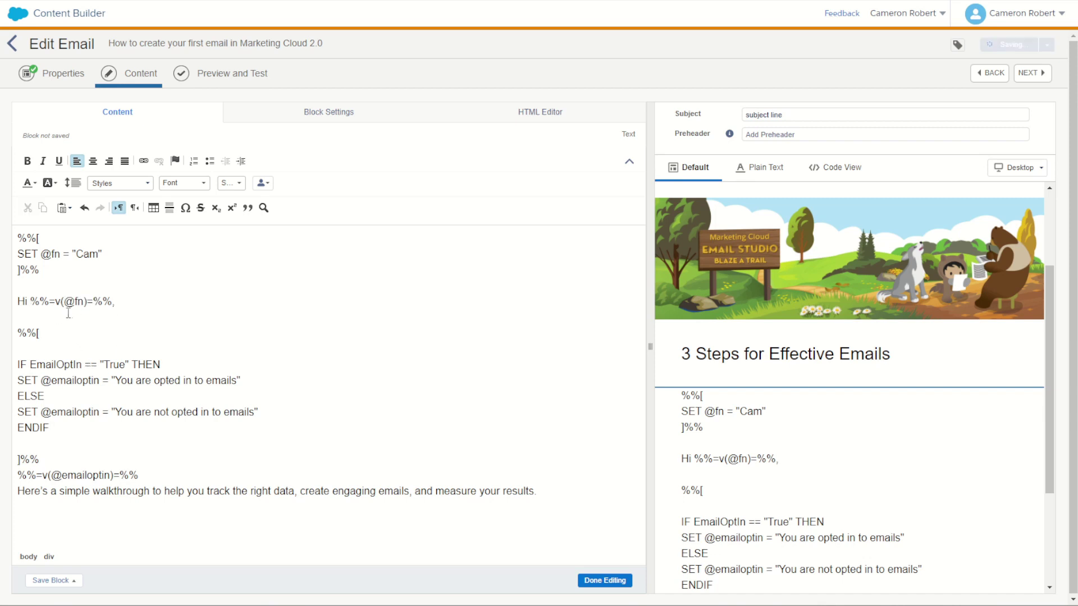
{"action": "key", "text": "Delete"}
{"action": "left_click", "coordinate": [48, 428]}
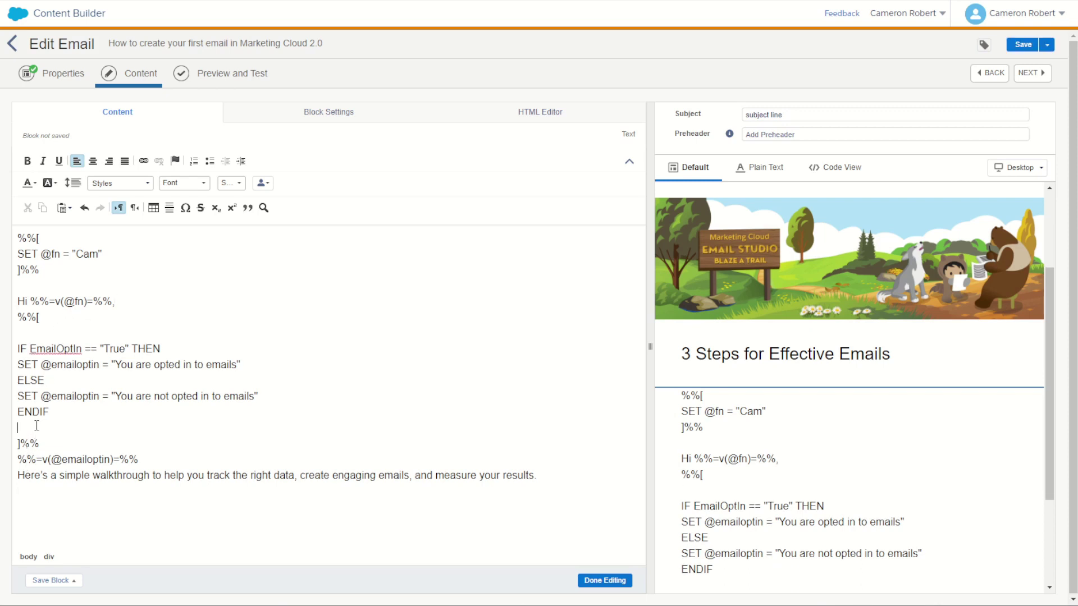
{"action": "key", "text": "Delete"}
{"action": "double_click", "coordinate": [86, 444]}
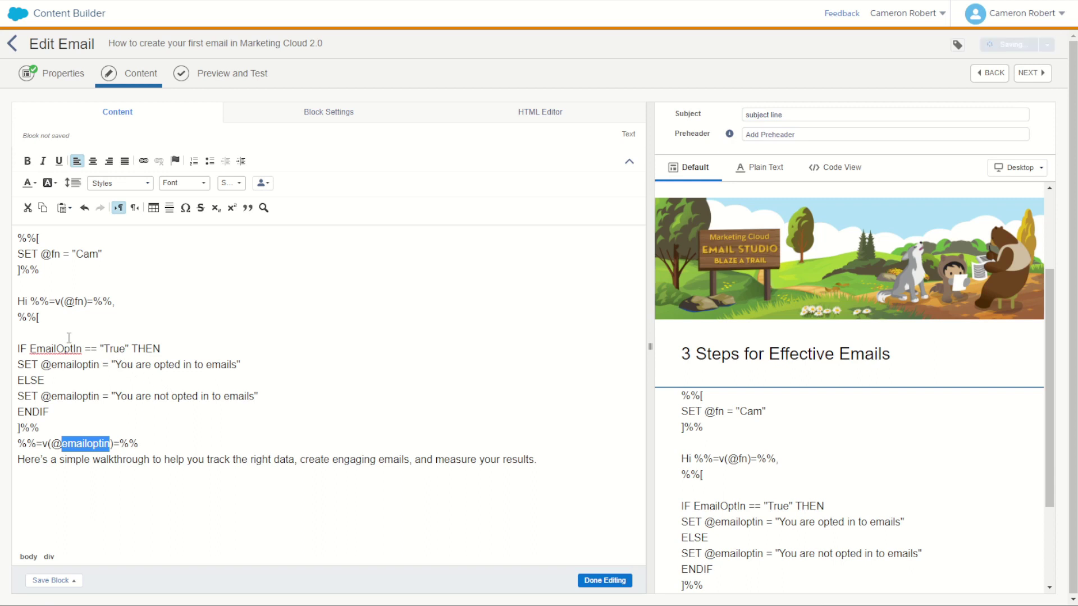
{"action": "left_click", "coordinate": [37, 365]}
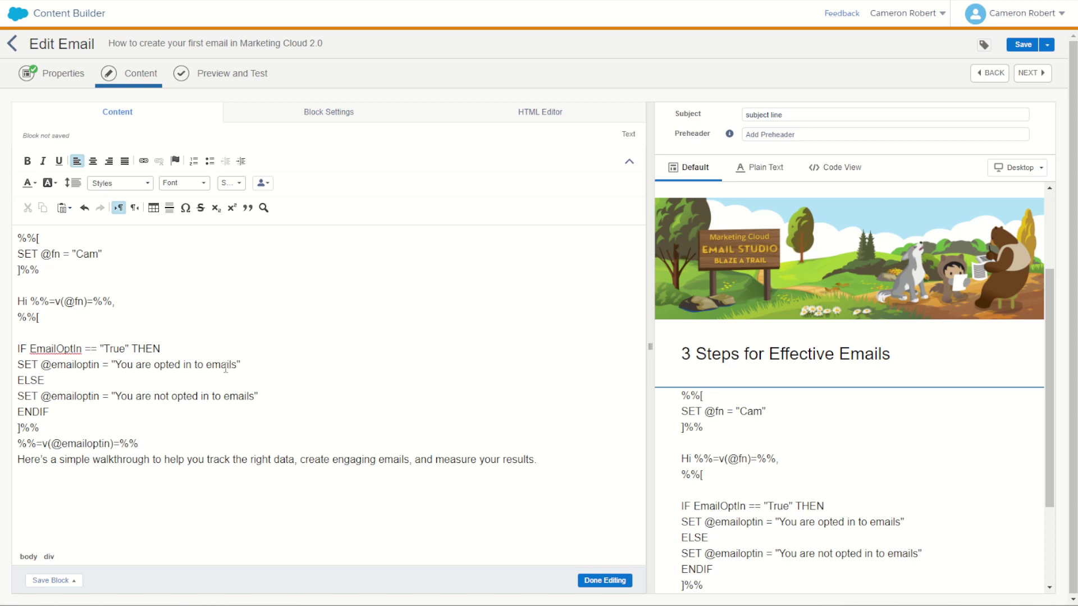
{"action": "left_click", "coordinate": [40, 333]}
{"action": "key", "text": "BackSpace"}
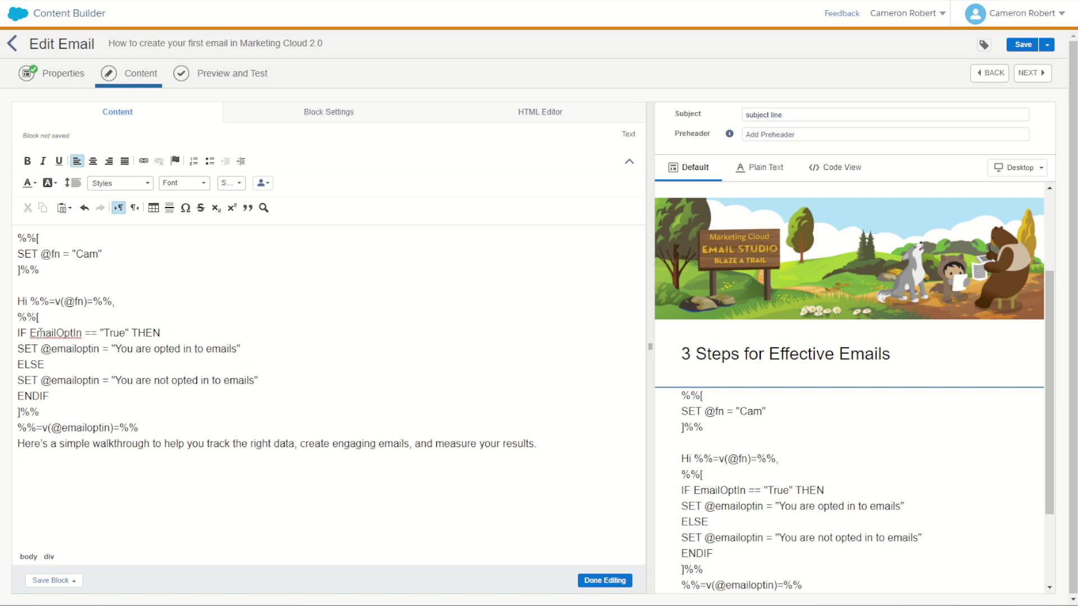
Close the AMPscript block with ]%% on a new line after the IF EmailOptIn == "True" THEN line.
{"action": "left_click_drag", "start_coordinate": [40, 332], "coordinate": [113, 338]}
{"action": "left_click", "coordinate": [173, 317]}
{"action": "left_click", "coordinate": [180, 333]}
{"action": "key", "text": "Return"}
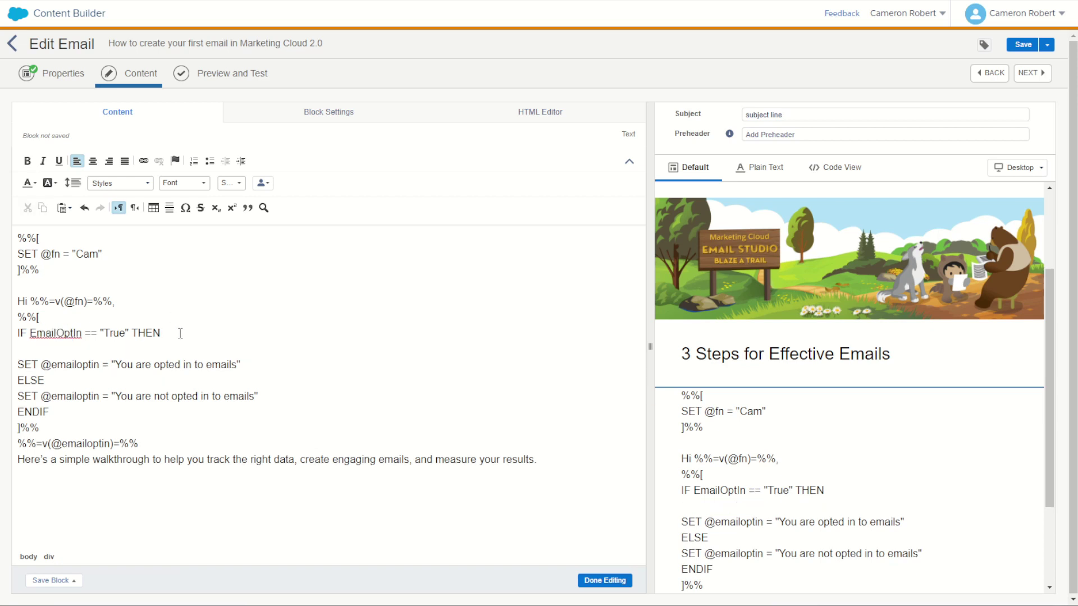
{"action": "type", "text": "]%%"}
{"action": "left_click_drag", "start_coordinate": [17, 317], "coordinate": [17, 365]}
{"action": "left_click", "coordinate": [60, 362]}
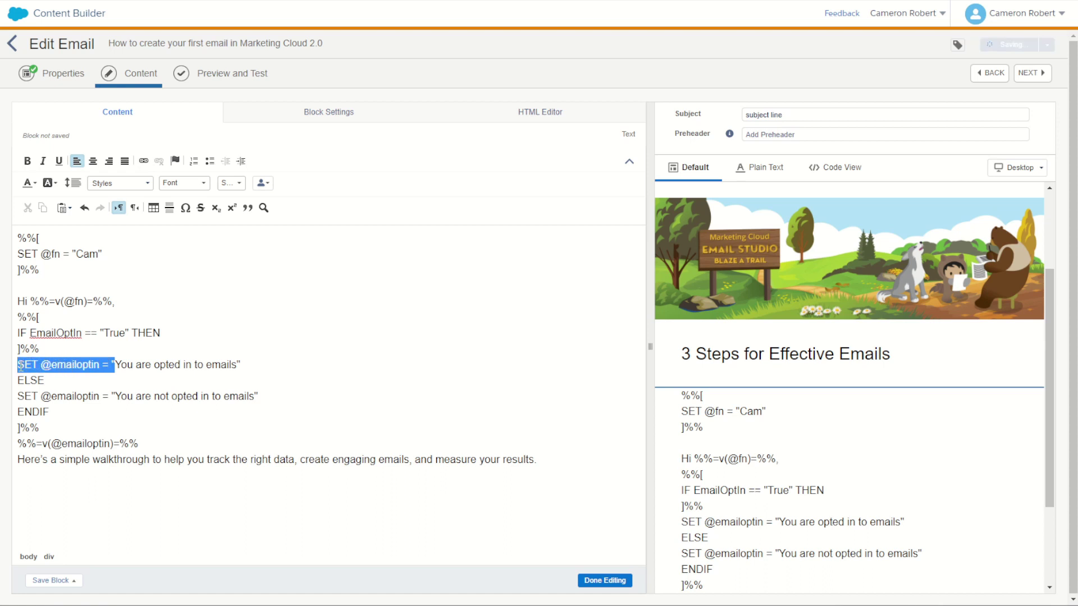
{"action": "key", "text": "BackSpace"}
{"action": "left_click", "coordinate": [172, 363]}
{"action": "key", "text": "BackSpace"}
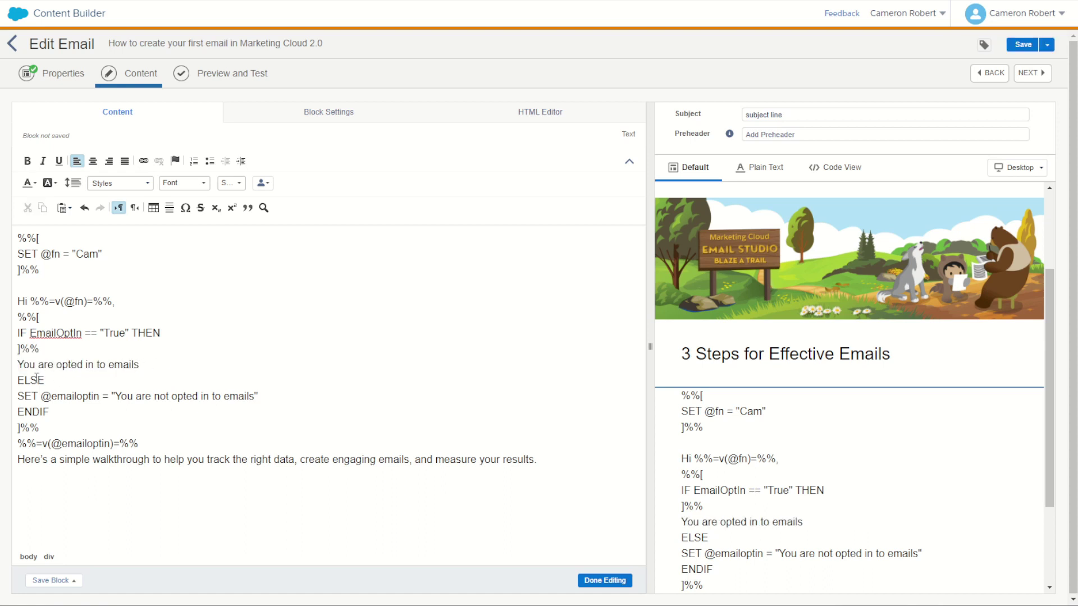
Wrap ELSE in its own AMPscript delimiters on one line as %%[ELSE]%%.
{"action": "key", "text": "Return"}
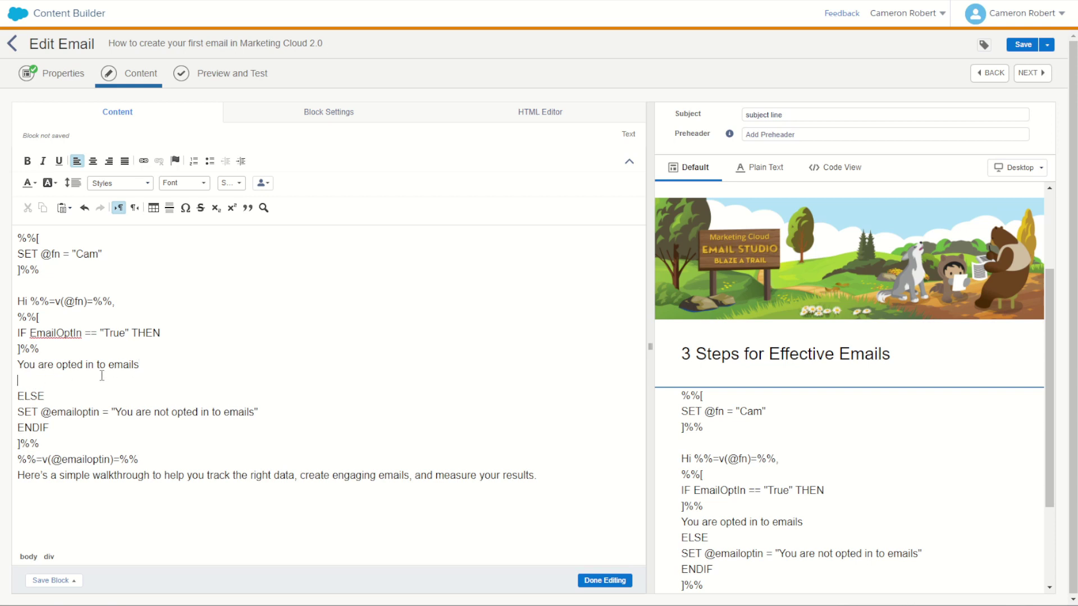
{"action": "type", "text": "%%["}
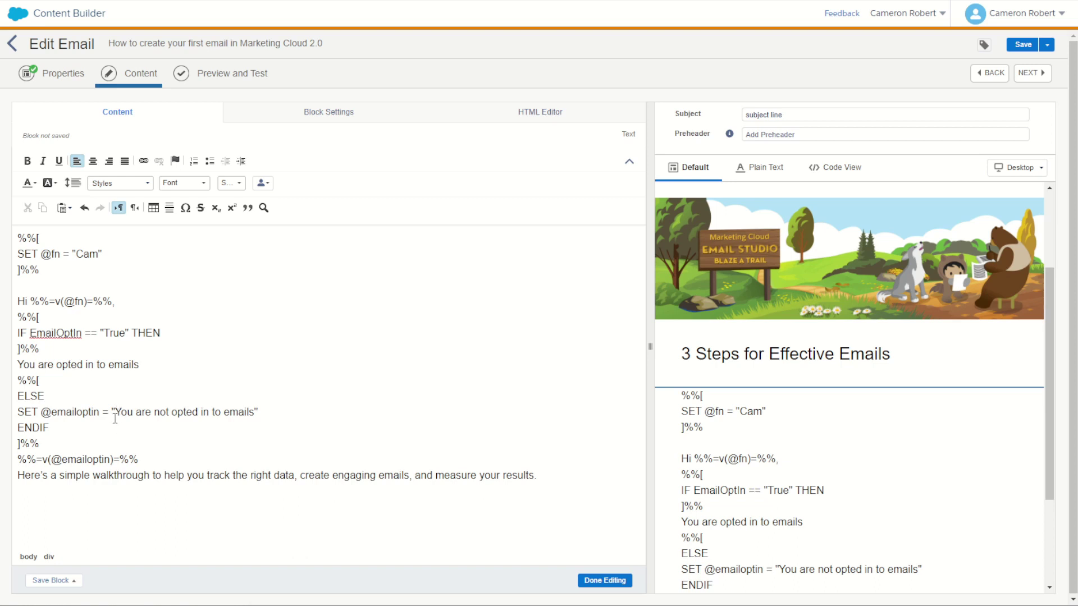
{"action": "left_click", "coordinate": [79, 383]}
{"action": "key", "text": "Delete"}
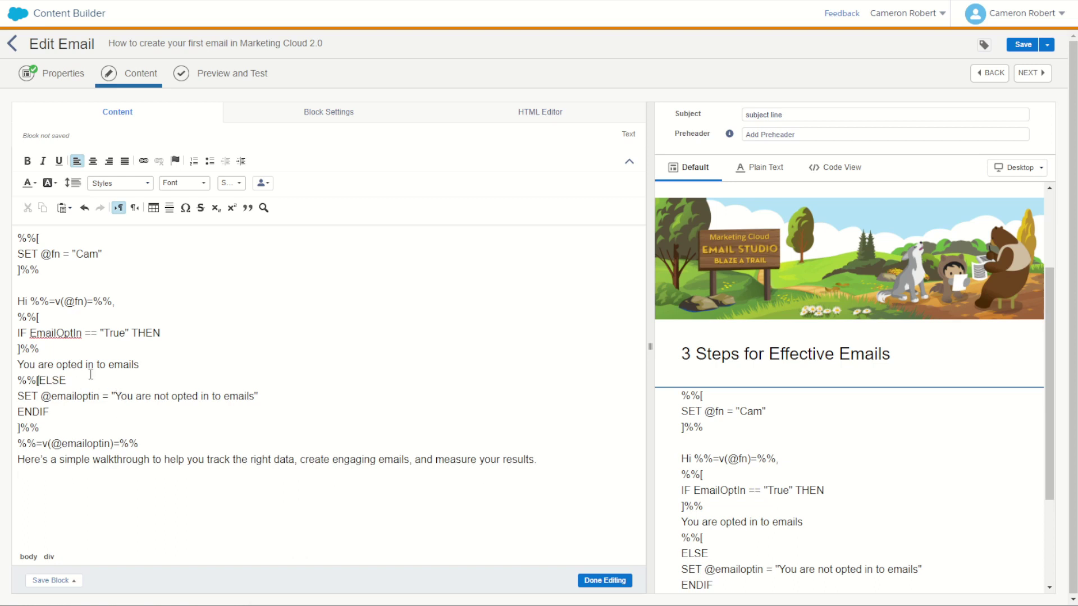
{"action": "key", "text": "End"}
{"action": "type", "text": "]%%"}
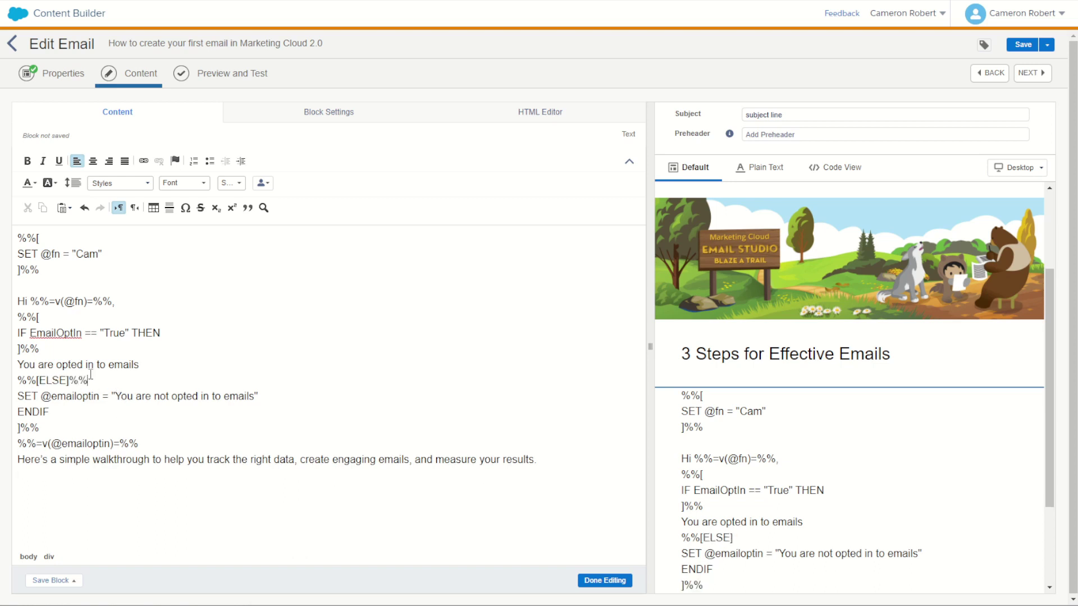
{"action": "left_click_drag", "start_coordinate": [118, 396], "coordinate": [17, 395]}
{"action": "key", "text": "BackSpace"}
{"action": "key", "text": "BackSpace"}
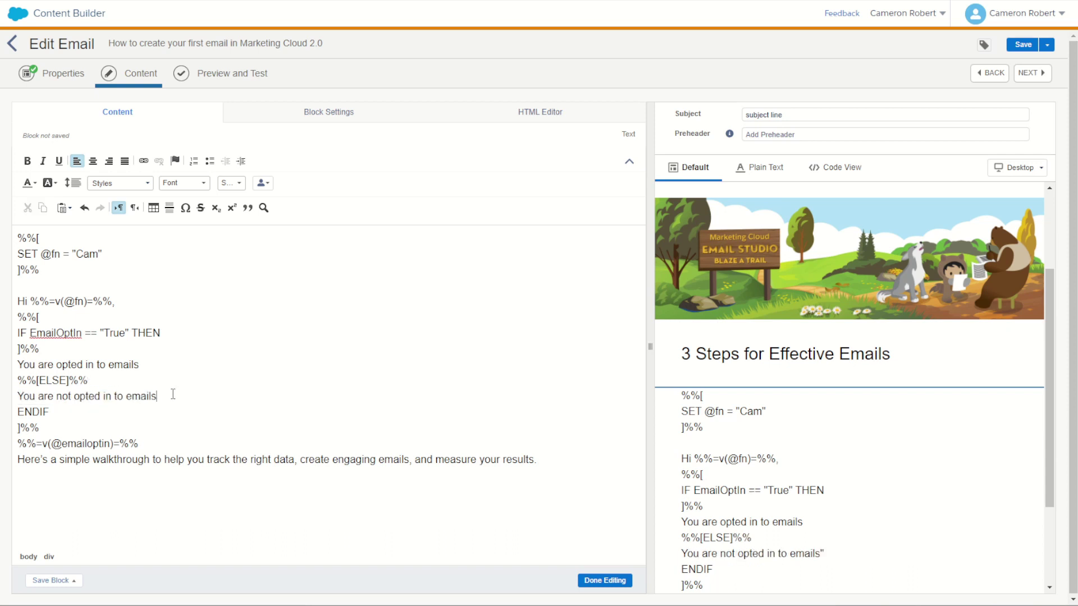
Put the ENDIF and IF statements on single lines as %%[ENDIF]%% and %%[IF EmailOptIn == "True" THEN]%%.
{"action": "left_click", "coordinate": [18, 428]}
{"action": "key", "text": "BackSpace"}
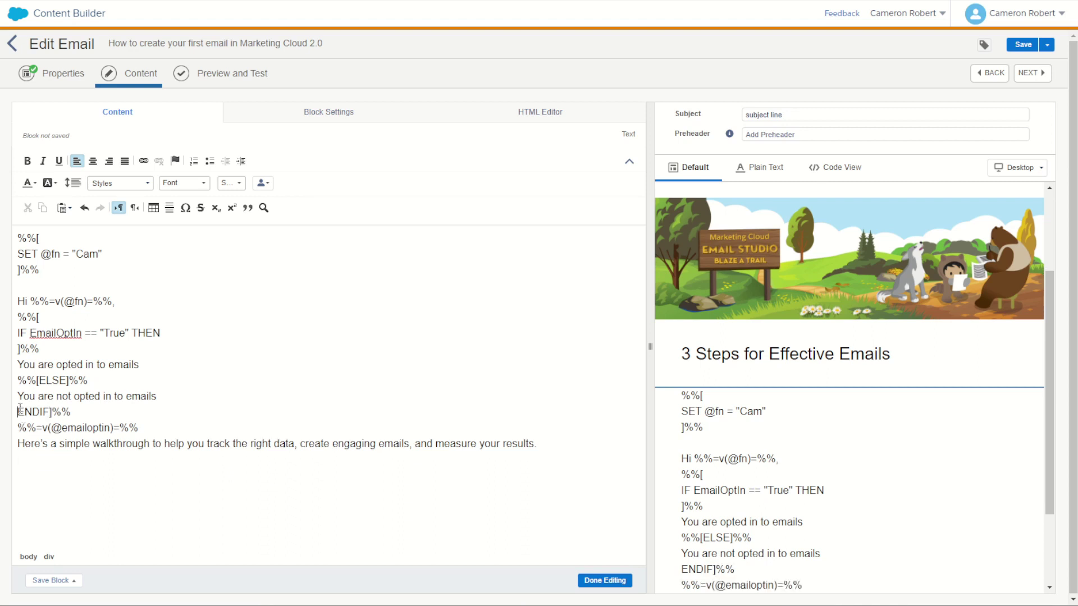
{"action": "type", "text": "%%["}
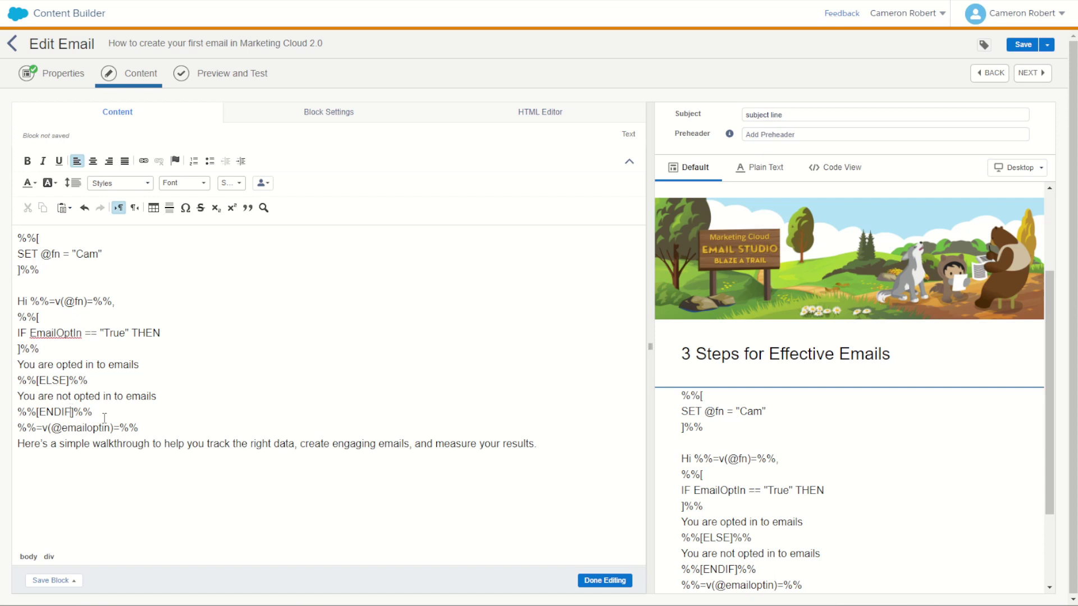
{"action": "left_click", "coordinate": [18, 348]}
{"action": "key", "text": "BackSpace"}
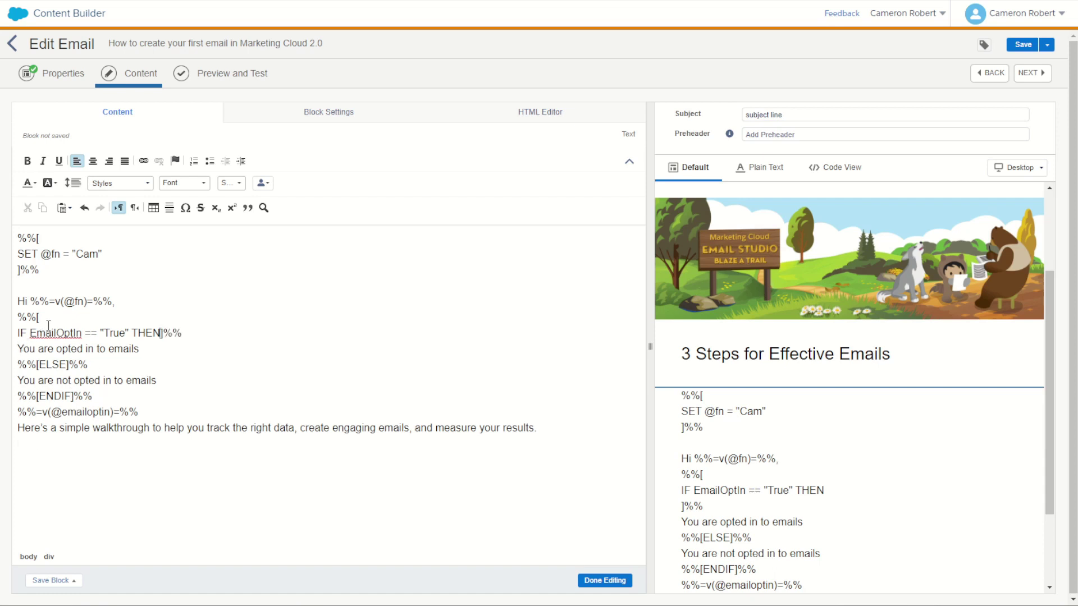
{"action": "left_click", "coordinate": [50, 319]}
{"action": "key", "text": "Delete"}
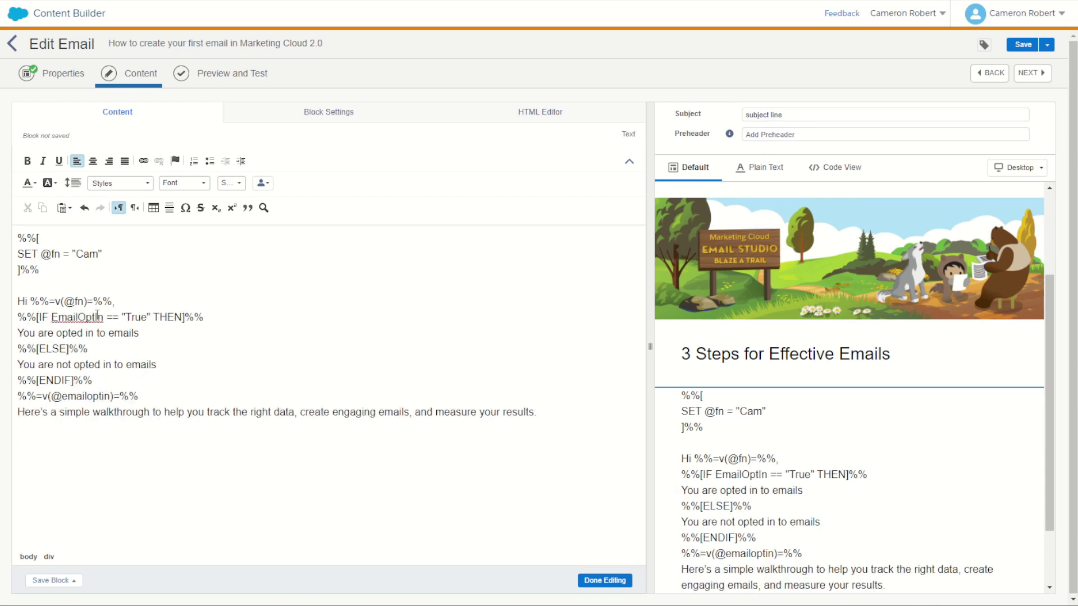
{"action": "left_click", "coordinate": [26, 318]}
{"action": "left_click_drag", "start_coordinate": [41, 318], "coordinate": [182, 318]}
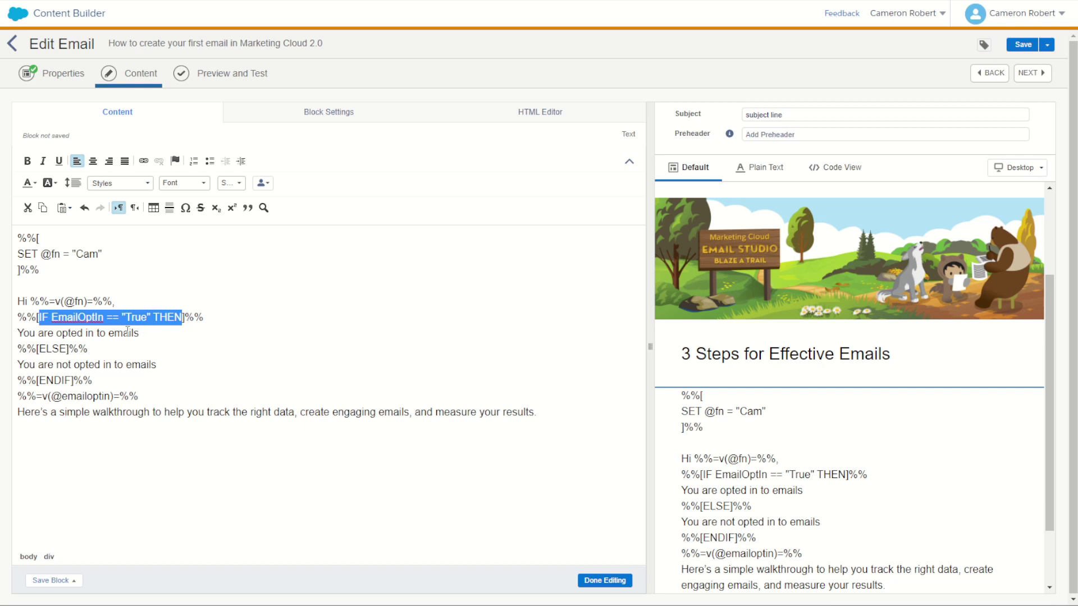
{"action": "left_click_drag", "start_coordinate": [22, 333], "coordinate": [140, 334]}
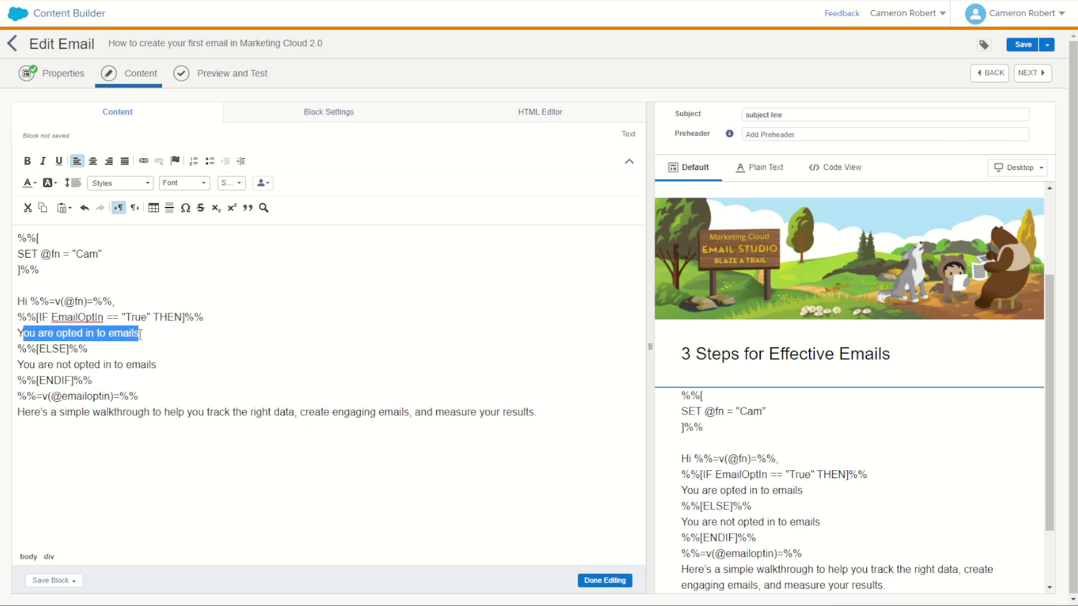
{"action": "left_click", "coordinate": [42, 349]}
{"action": "left_click_drag", "start_coordinate": [22, 365], "coordinate": [134, 362]}
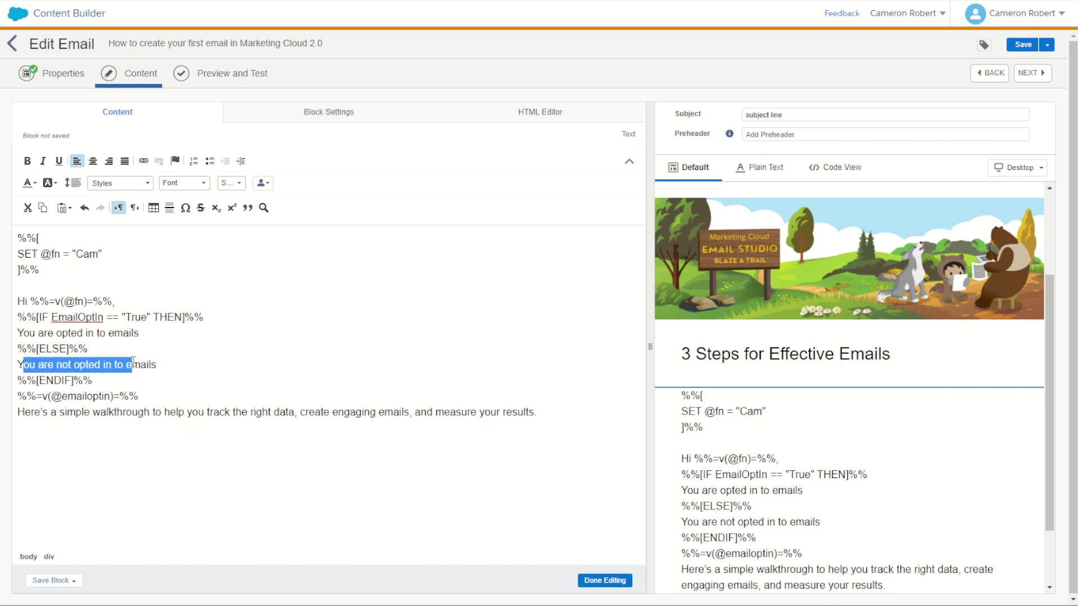
{"action": "left_click", "coordinate": [54, 380]}
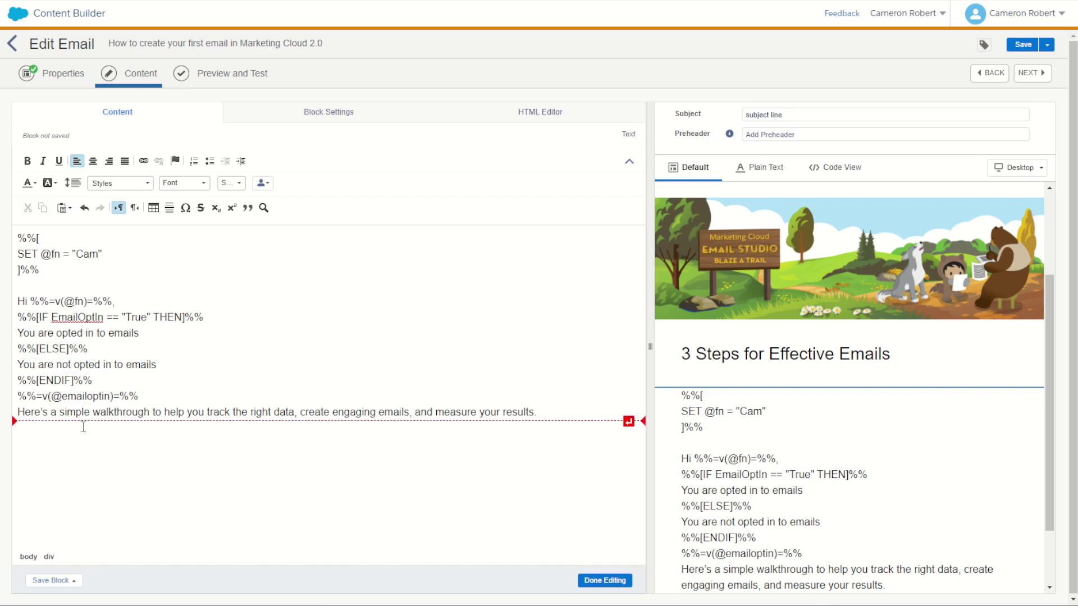
{"action": "double_click", "coordinate": [91, 395]}
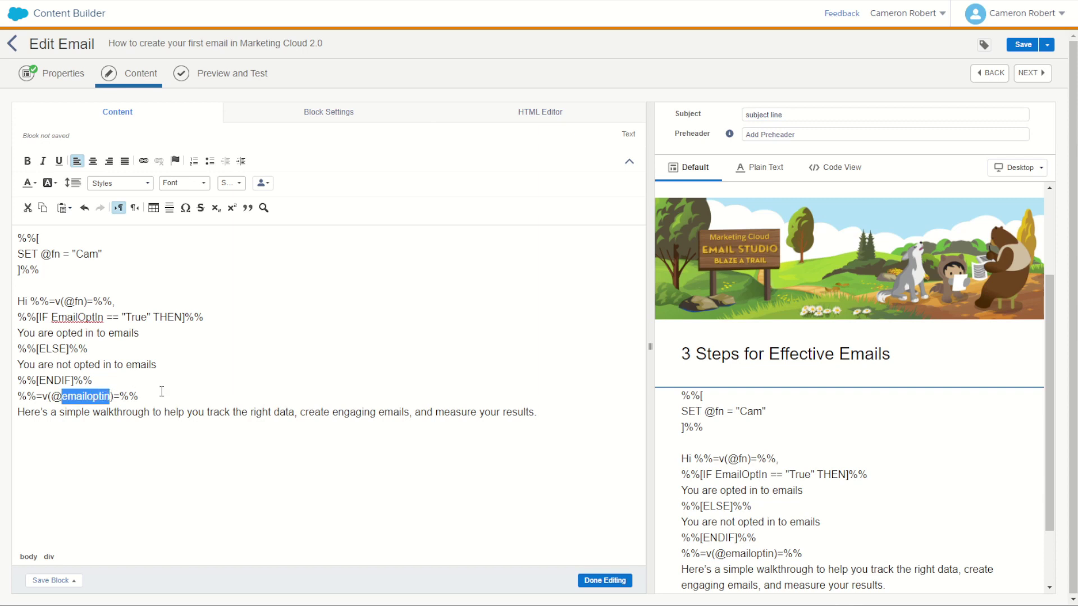
{"action": "left_click_drag", "start_coordinate": [161, 394], "coordinate": [14, 399]}
{"action": "key", "text": "BackSpace"}
{"action": "key", "text": "BackSpace"}
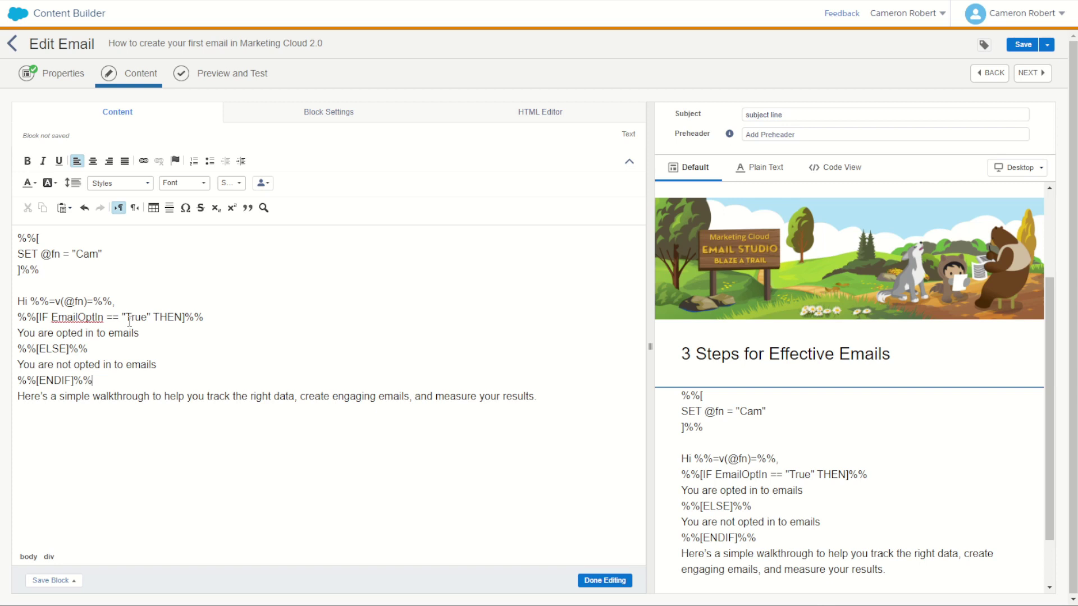
Check the inline IF/ELSE block, preview the email, and compare the Goat record's EmailOptIn value with the displayed message.
{"action": "left_click_drag", "start_coordinate": [19, 315], "coordinate": [93, 380]}
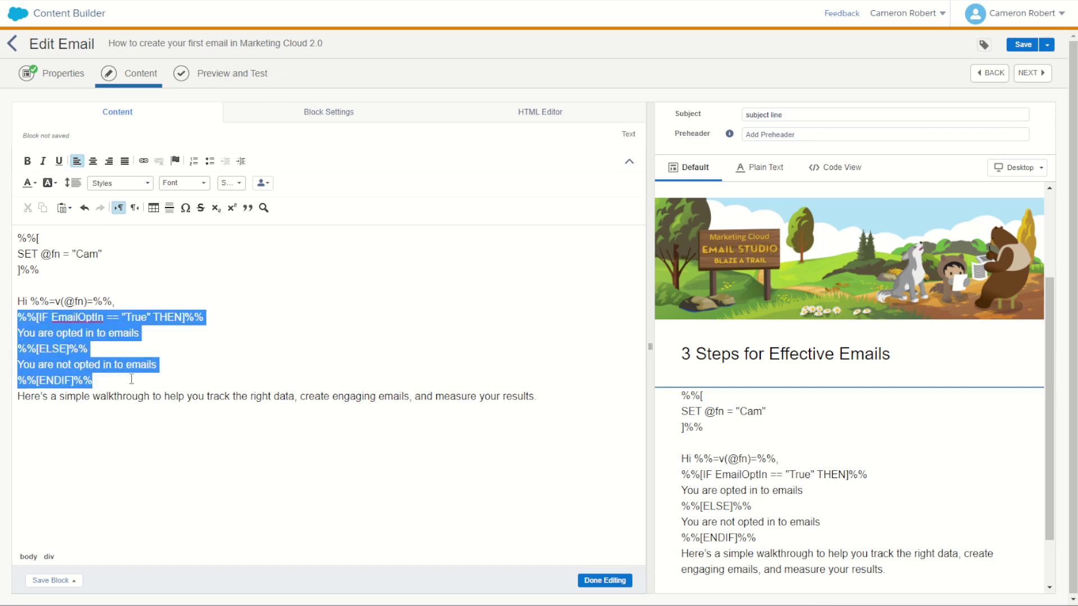
{"action": "left_click", "coordinate": [41, 318]}
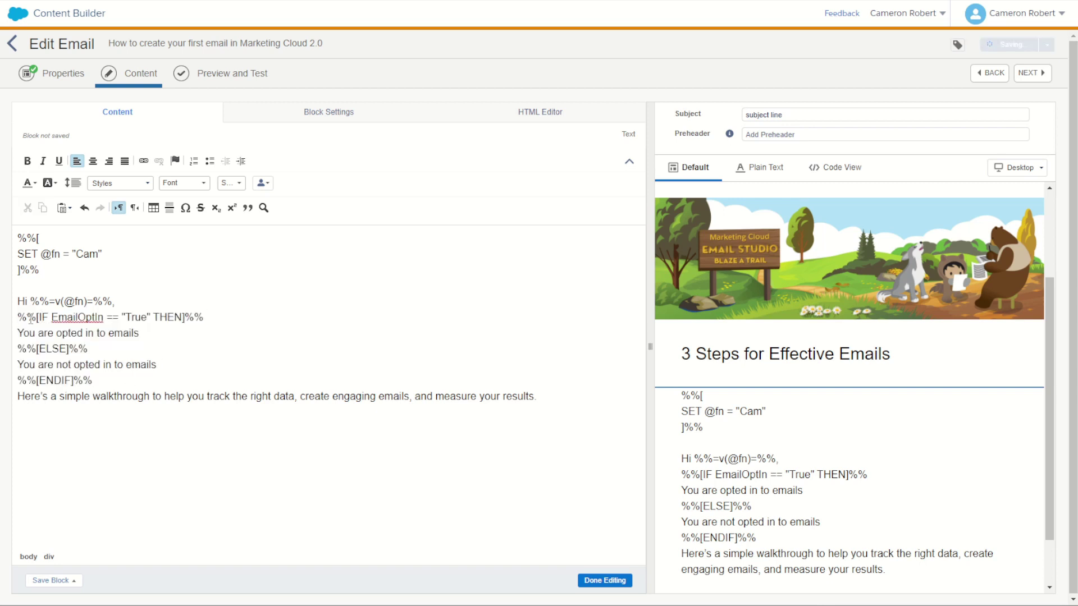
{"action": "left_click", "coordinate": [132, 365]}
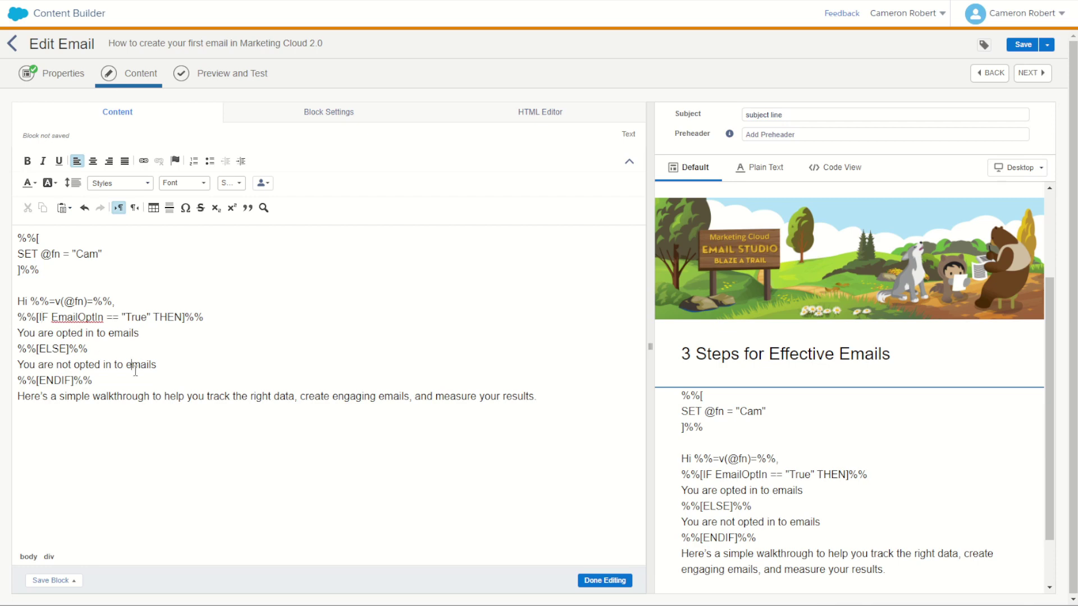
{"action": "left_click", "coordinate": [1029, 78]}
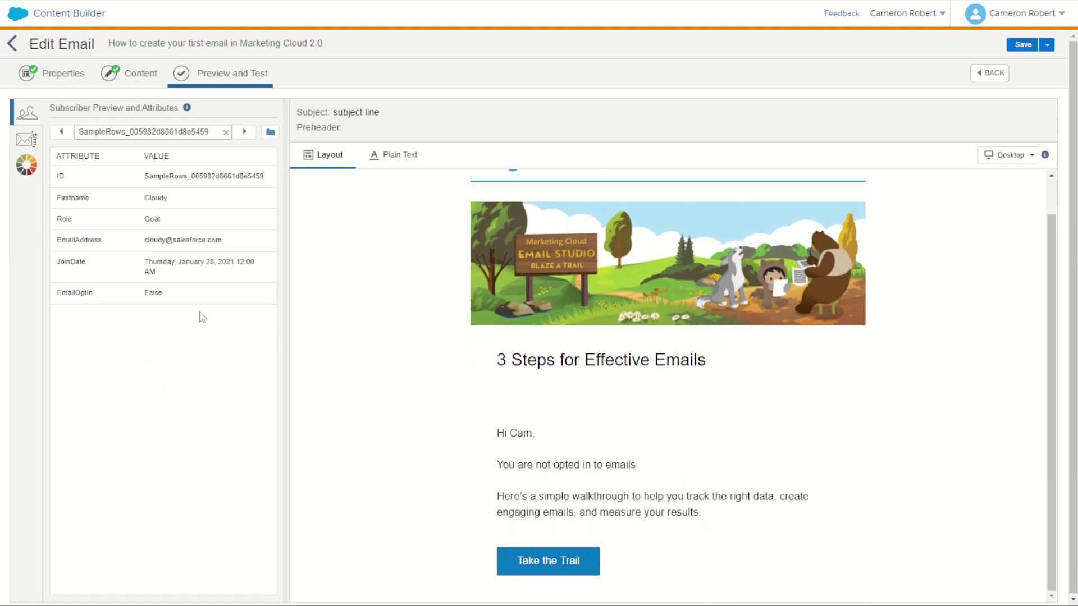
{"action": "left_click_drag", "start_coordinate": [140, 294], "coordinate": [159, 293]}
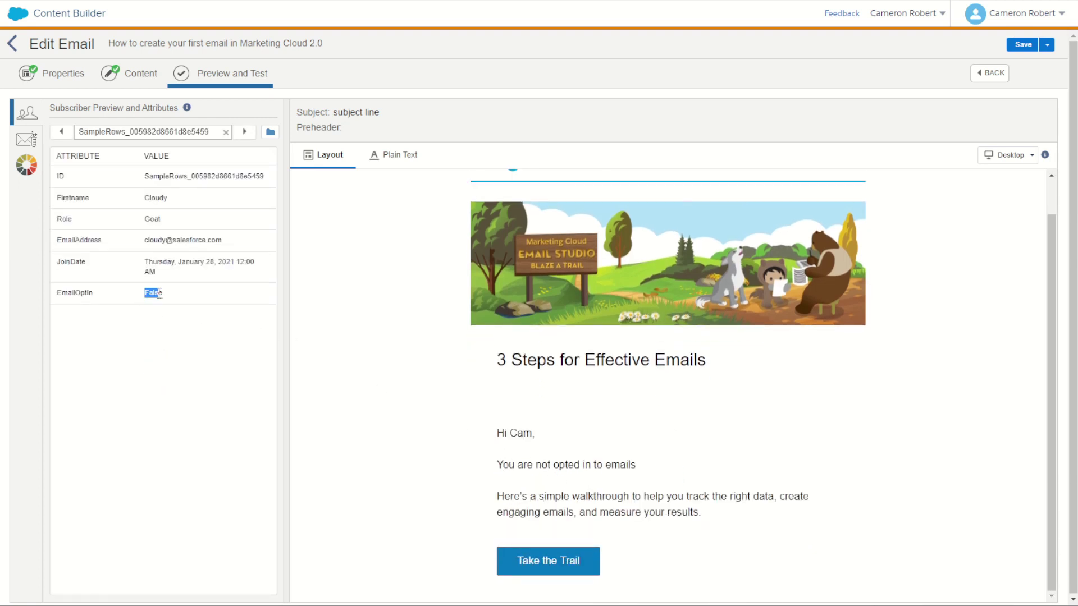
{"action": "double_click", "coordinate": [542, 465]}
Preview the email for the previous subscriber record, with role Bear, and check its opt-in message.
{"action": "left_click", "coordinate": [62, 132]}
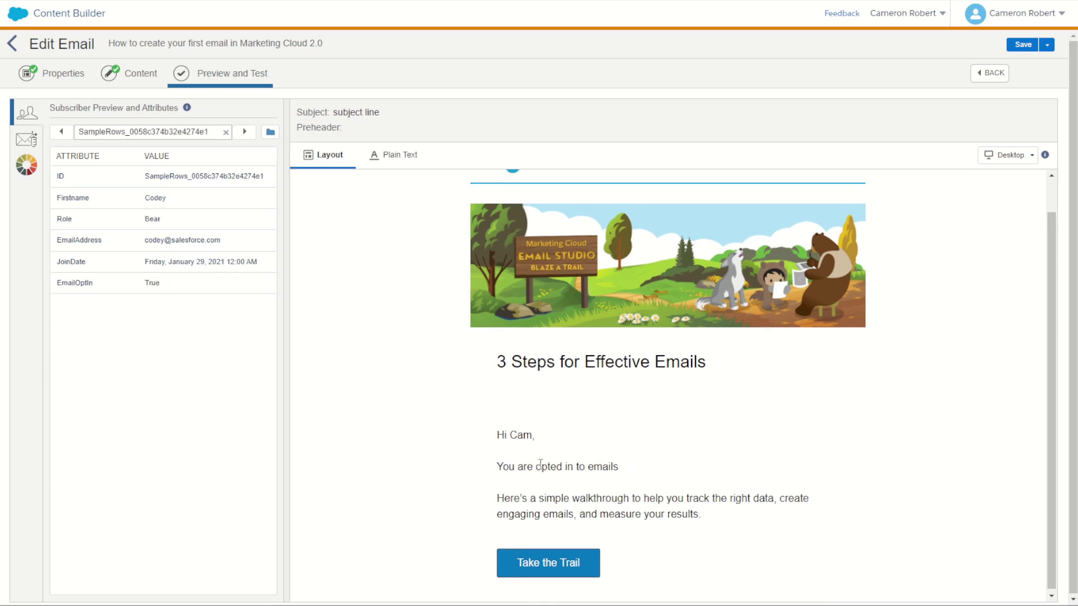
{"action": "left_click_drag", "start_coordinate": [536, 469], "coordinate": [563, 469]}
{"action": "left_click", "coordinate": [568, 474]}
Return to the email content, reopen the greeting text block, and review the inline IF/ELSE/ENDIF lines.
{"action": "left_click", "coordinate": [126, 79]}
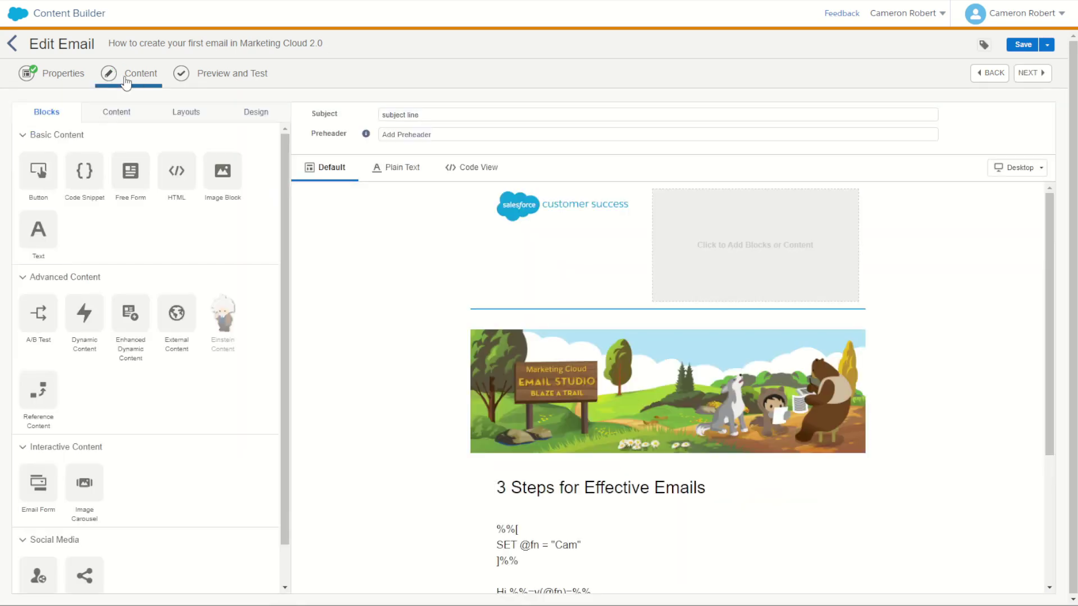
{"action": "scroll", "coordinate": [571, 416], "scroll_direction": "down", "scroll_amount": 3}
{"action": "left_click", "coordinate": [574, 452]}
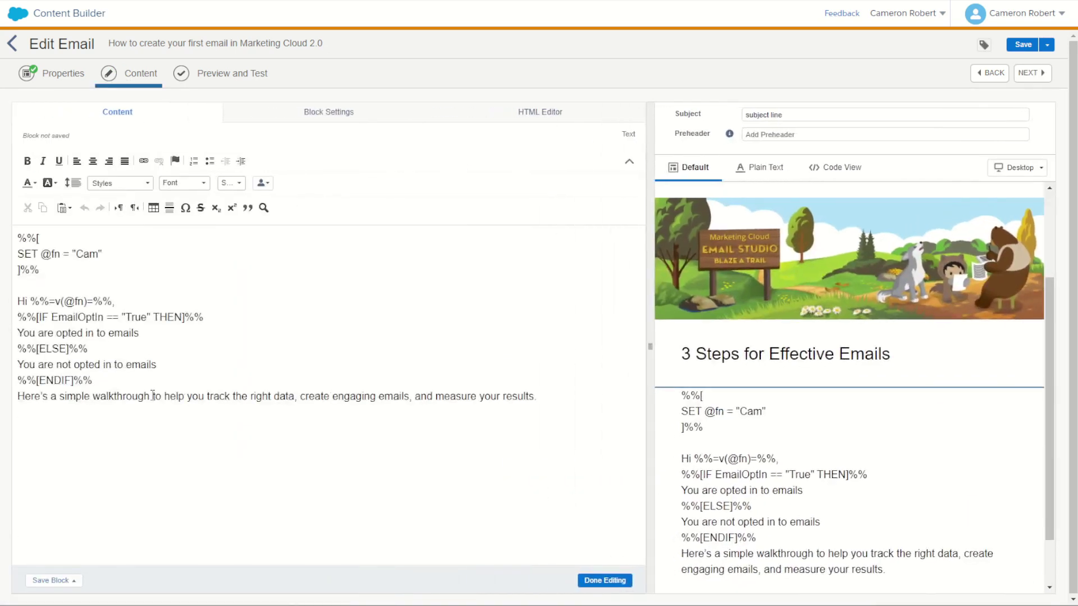
{"action": "left_click_drag", "start_coordinate": [18, 316], "coordinate": [115, 381]}
{"action": "left_click", "coordinate": [141, 385]}
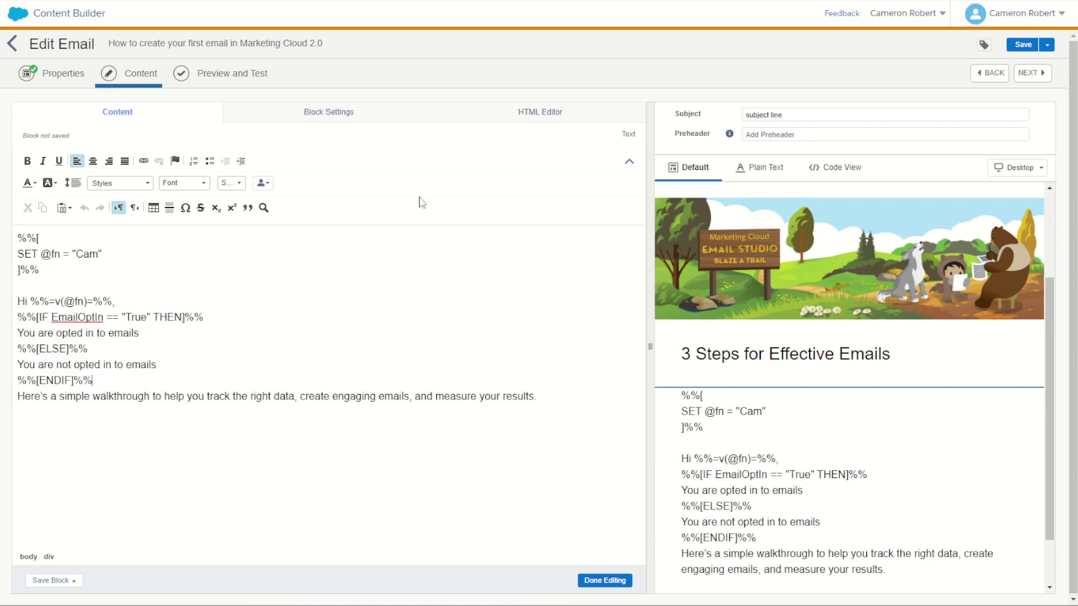